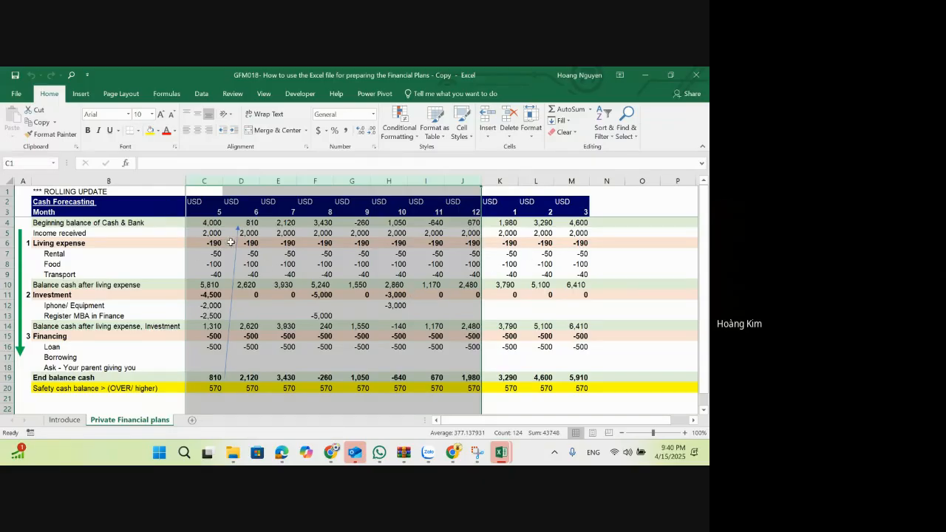
pyautogui.click(269, 273)
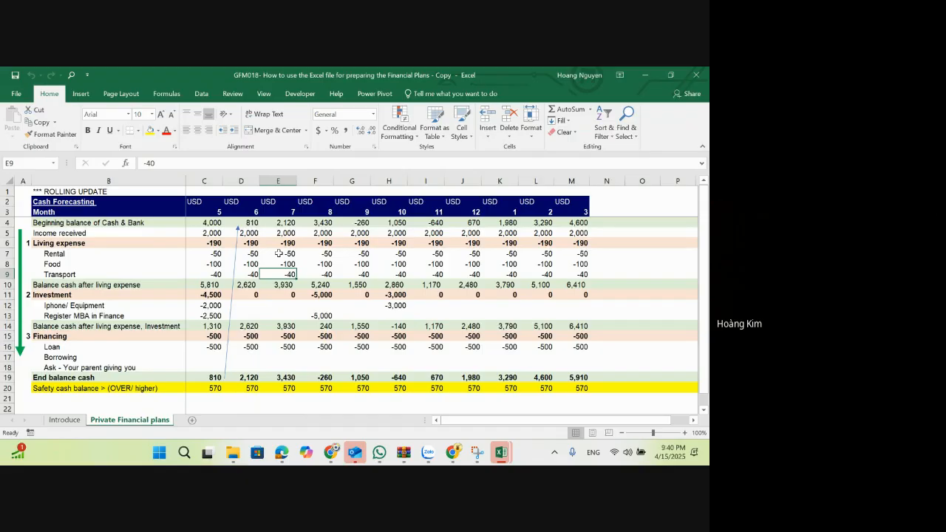
pyautogui.scroll(-1, 279, 254)
pyautogui.scroll(1, 278, 254)
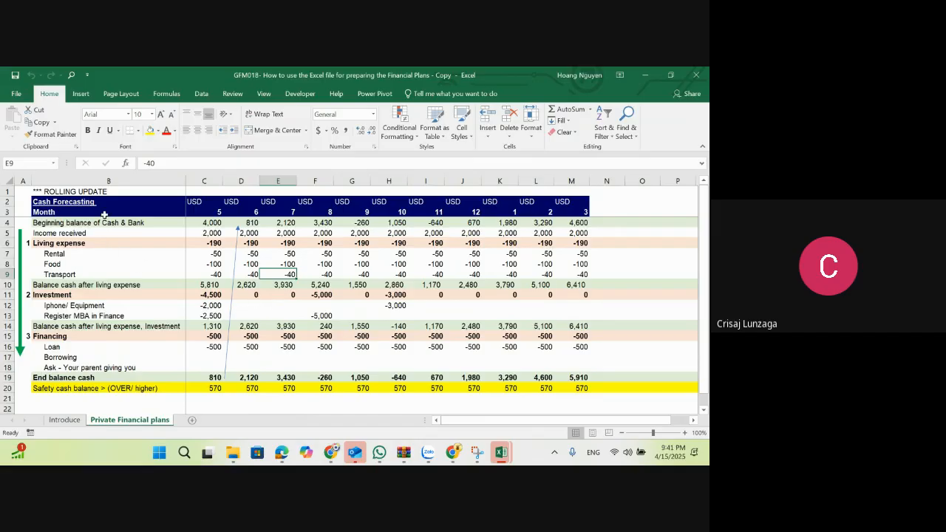
pyautogui.moveTo(80, 204); pyautogui.dragTo(570, 387)
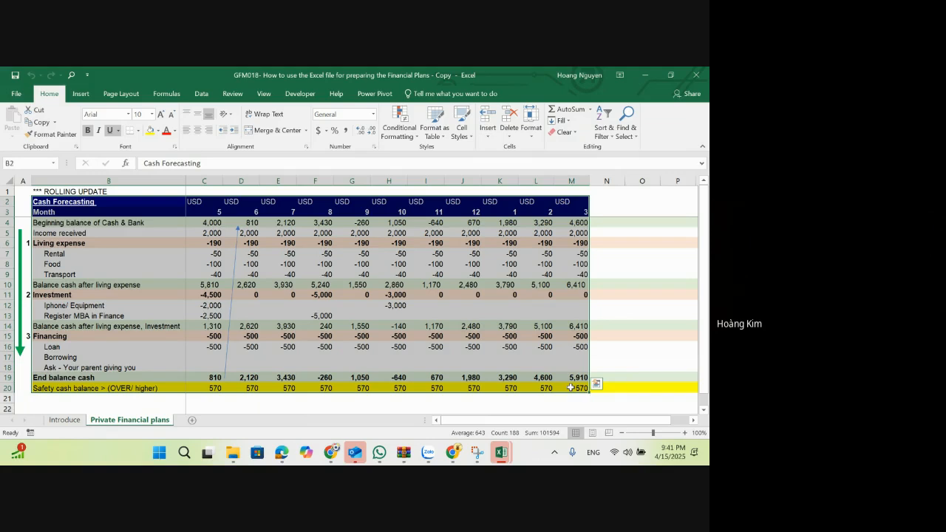
pyautogui.click(693, 420)
# Step: Add a new blank worksheet after Private Financial plans and hide its gridlines
pyautogui.click(192, 420)
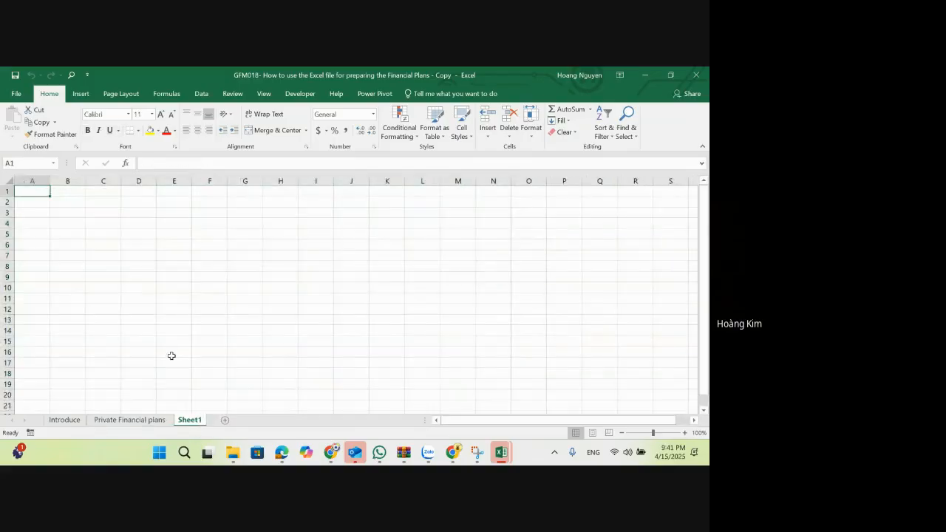
pyautogui.click(138, 277)
pyautogui.click(264, 93)
pyautogui.click(113, 131)
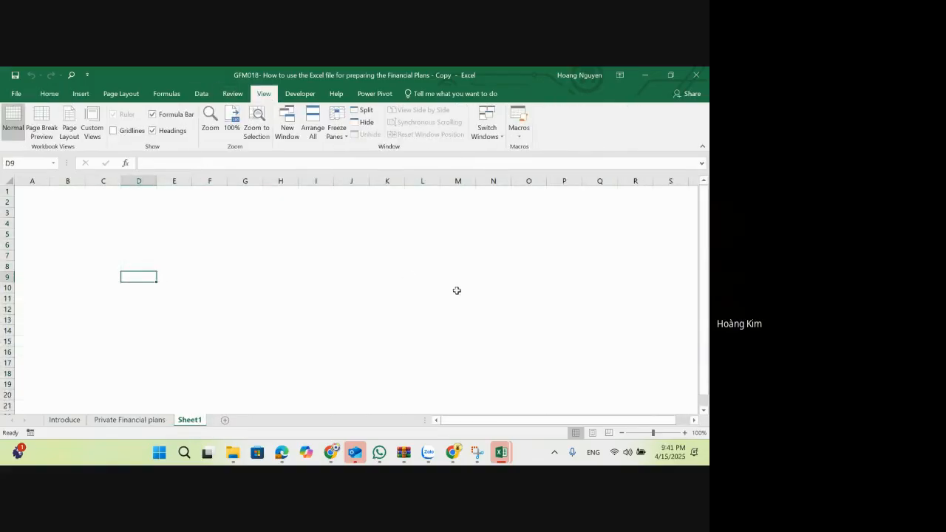
# Step: Enter the labels "Income" in B3, "Cash" in B5 and "Financial position" in B7 of the new sheet
pyautogui.click(457, 297)
pyautogui.click(685, 433)
pyautogui.click(685, 433)
pyautogui.click(684, 433)
pyautogui.click(685, 434)
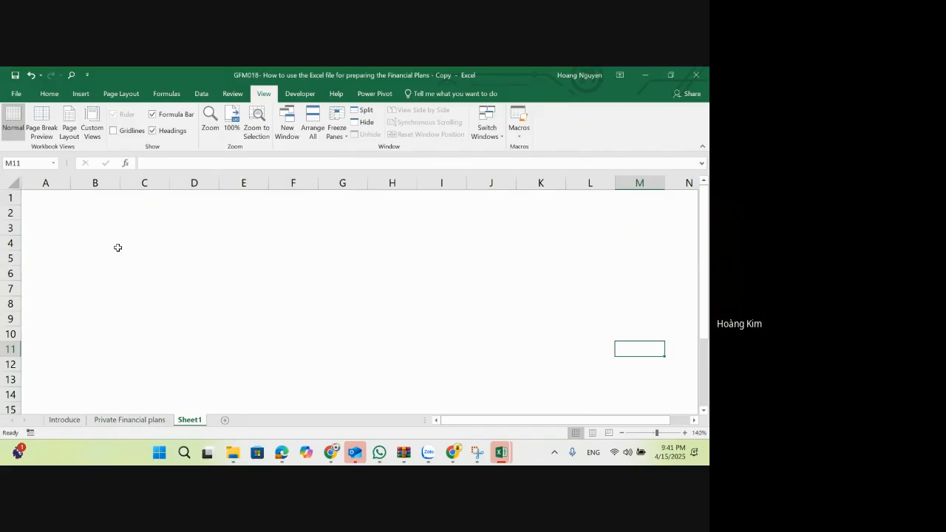
pyautogui.click(98, 232)
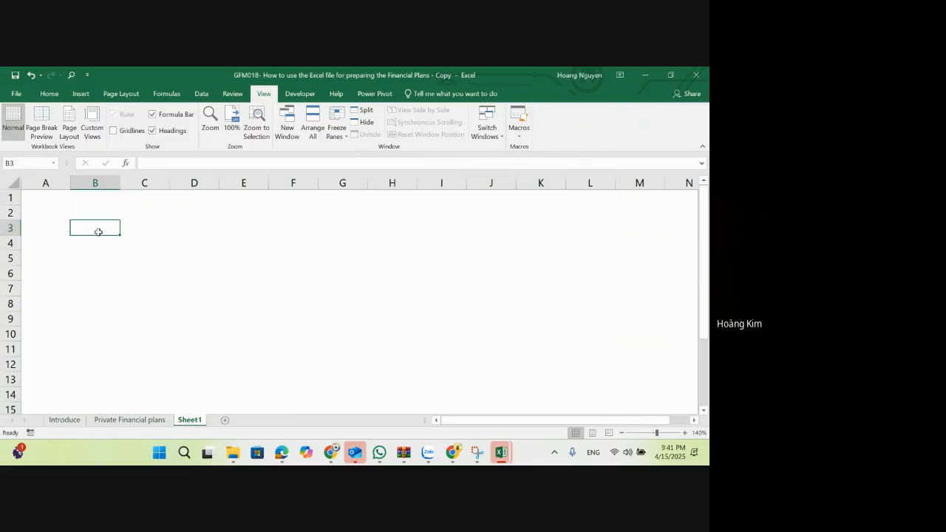
pyautogui.write('I')
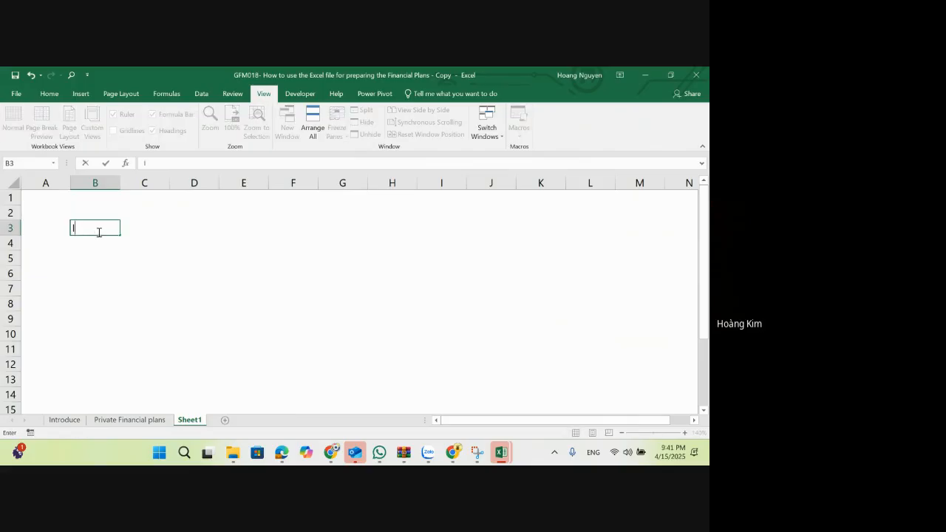
pyautogui.write('ncome')
pyautogui.press('Return')
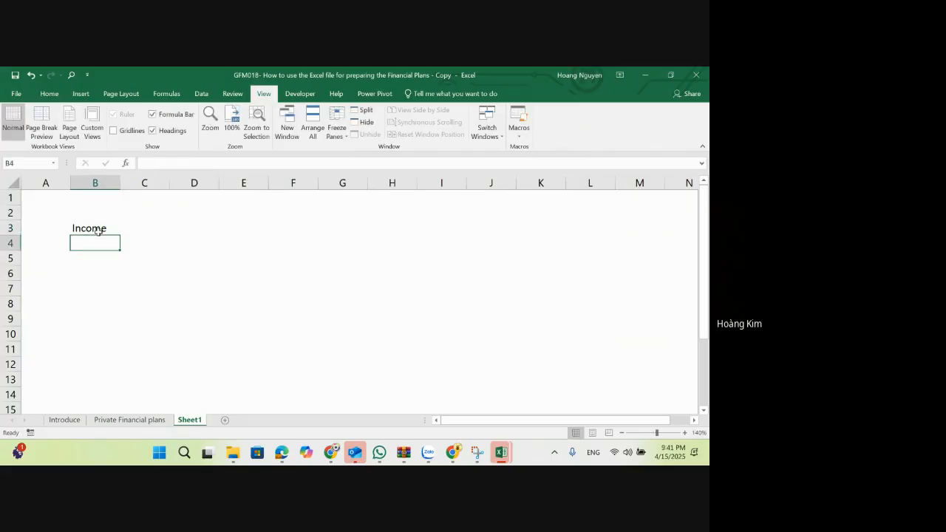
pyautogui.press('Return')
pyautogui.write('Cash')
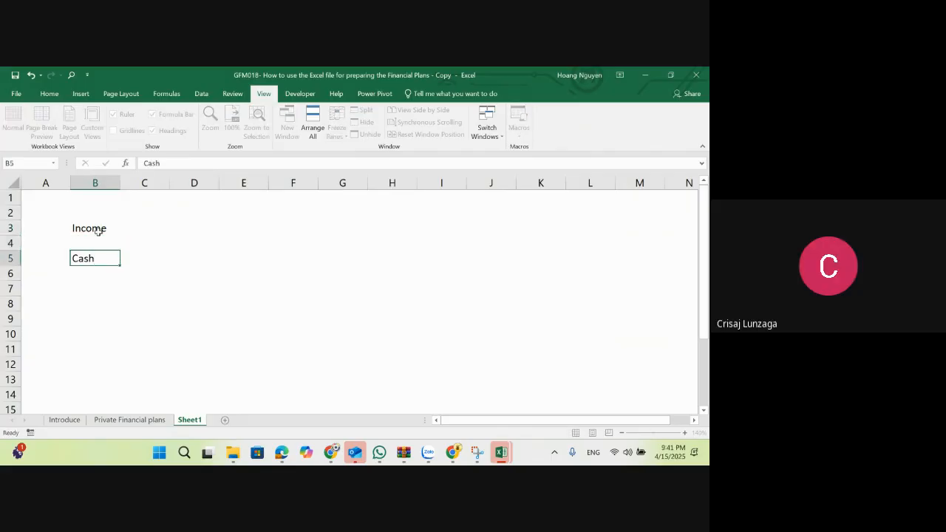
pyautogui.press('Return')
pyautogui.press('Return')
pyautogui.write('Financial ')
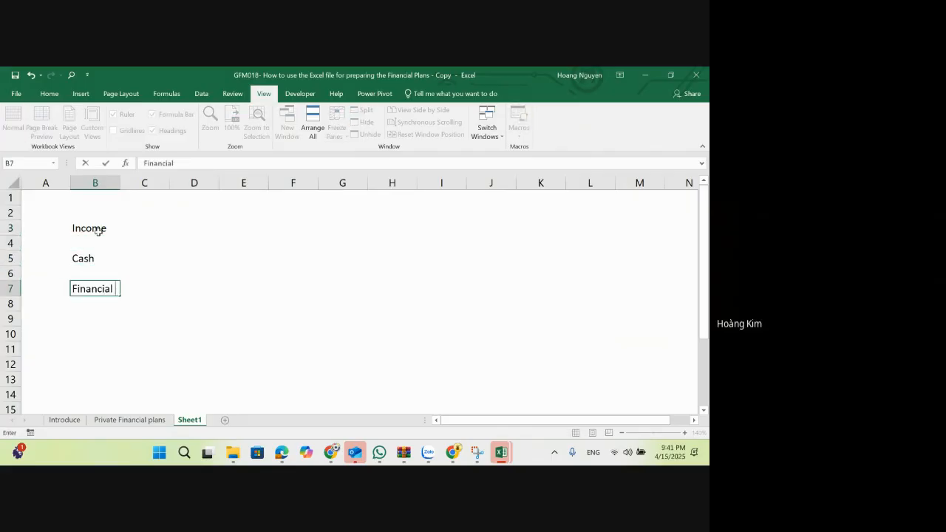
pyautogui.write('position')
pyautogui.press('Return')
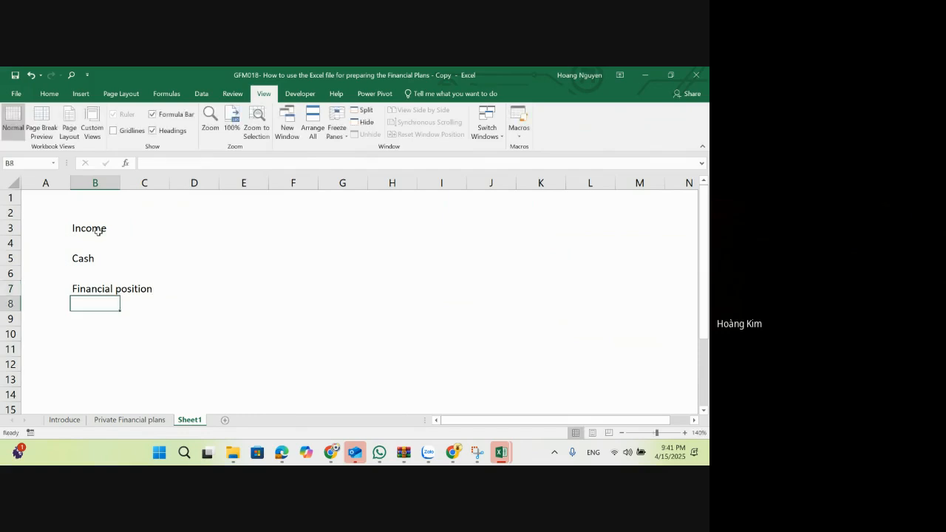
# Step: Make the "Income" label in B3 bold
pyautogui.press('Up')
pyautogui.press('Up')
pyautogui.press('Up')
pyautogui.press('Up')
pyautogui.press('Up')
pyautogui.hotkey('ctrl', 'b')
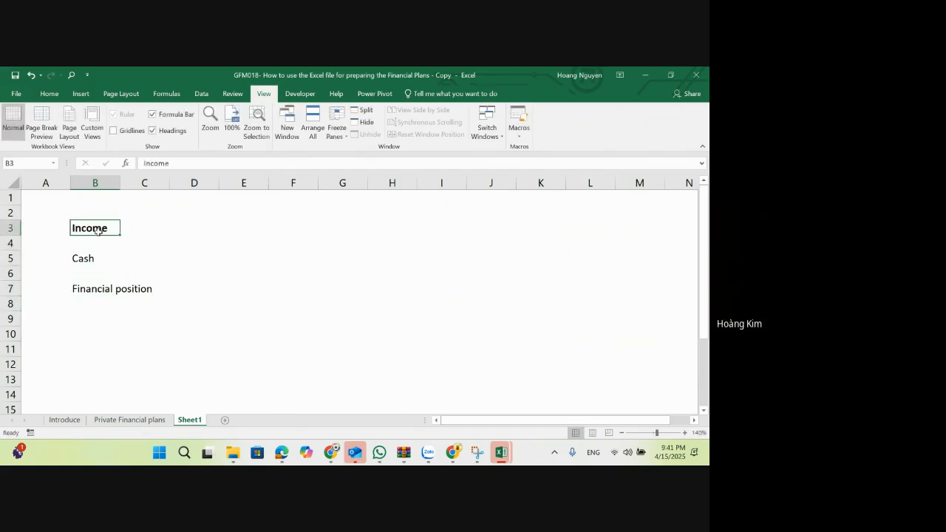
# Step: Go to the Private Financial plans sheet and select the Income received amounts in E5 through M5
pyautogui.hotkey('alt', 'Tab')
pyautogui.hotkey('alt', 'Tab')
pyautogui.click(156, 422)
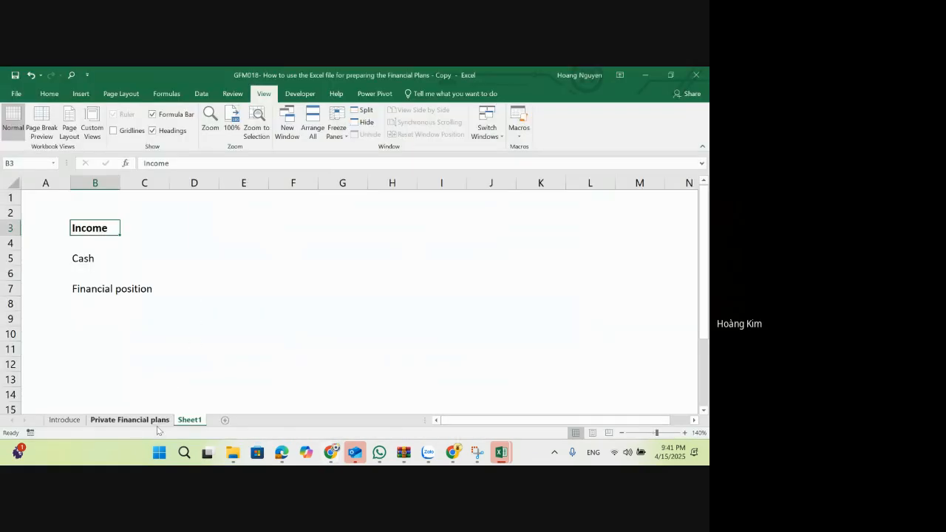
pyautogui.click(210, 235)
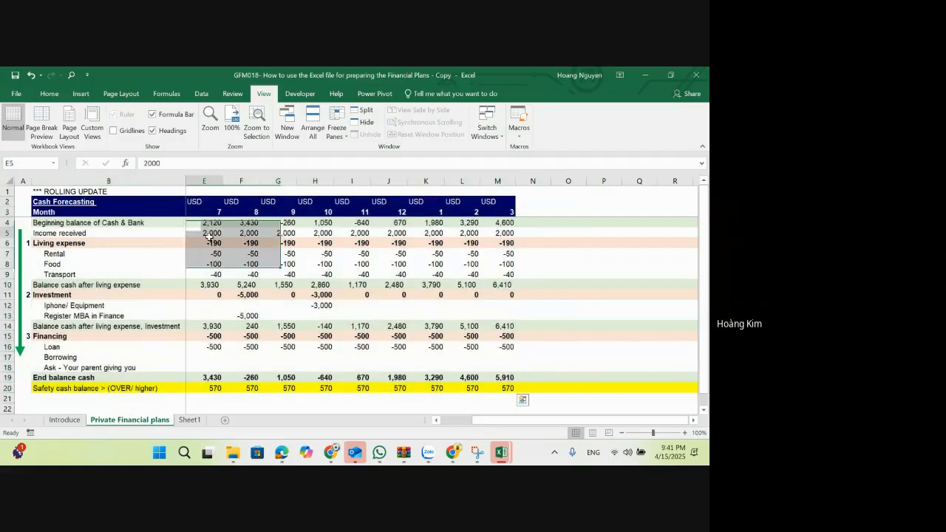
pyautogui.keyDown('shift'); pyautogui.click(505, 233); pyautogui.keyUp('shift')
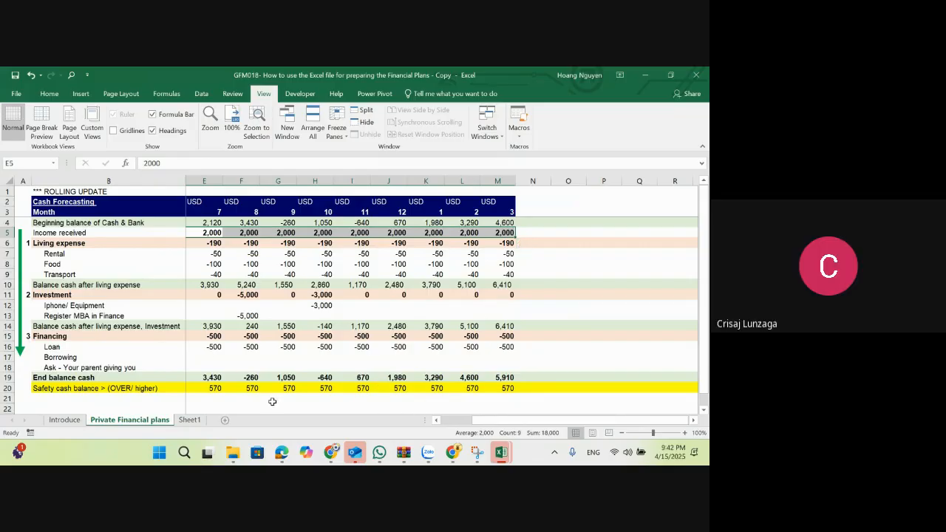
# Step: Rename the Sheet1 worksheet as "Control"
pyautogui.click(197, 422)
pyautogui.rightClick(196, 421)
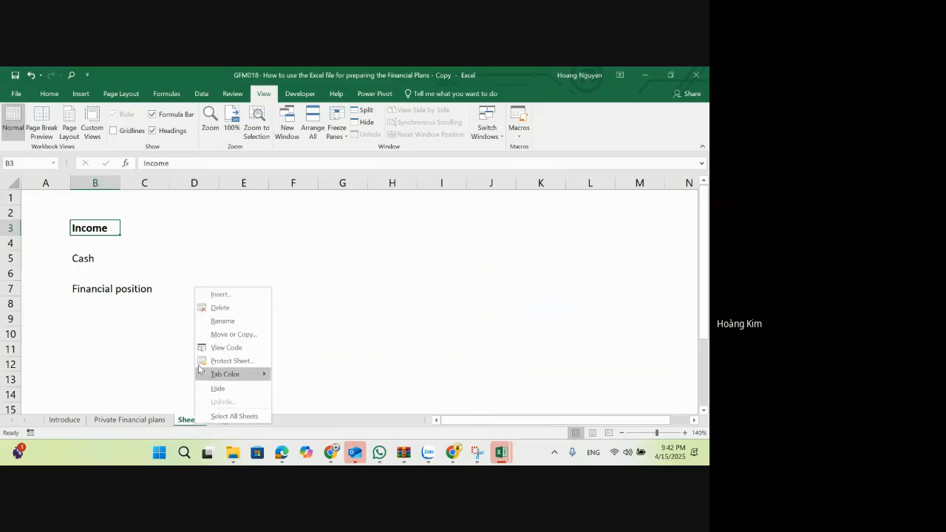
pyautogui.click(232, 321)
pyautogui.write('Co')
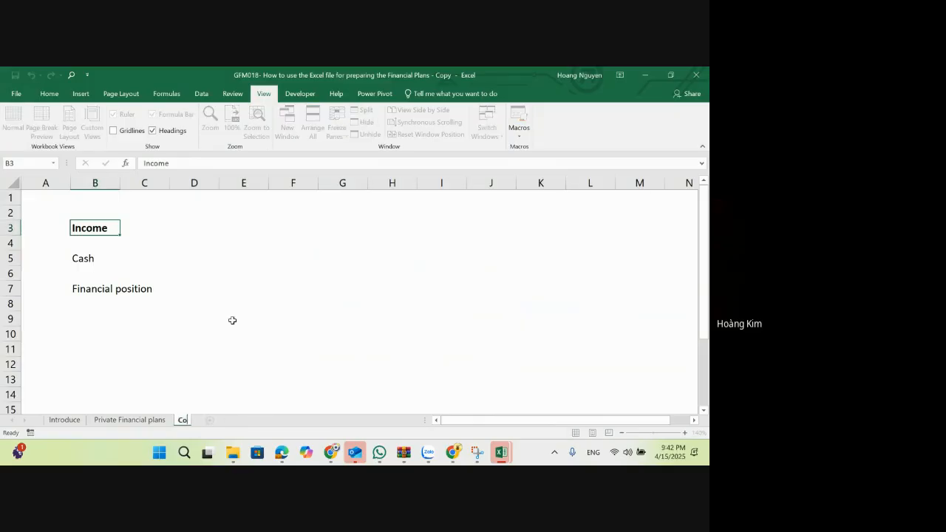
pyautogui.write('ntrol')
# Step: Make the "Cash" label in B5 and the "Financial position" label in B7 bold
pyautogui.click(103, 259)
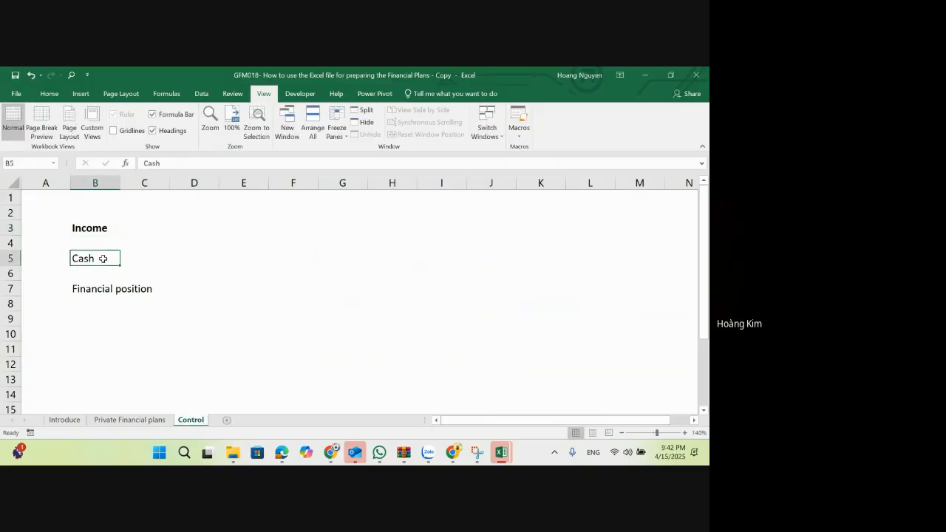
pyautogui.click(109, 289)
pyautogui.hotkey('ctrl', 'b')
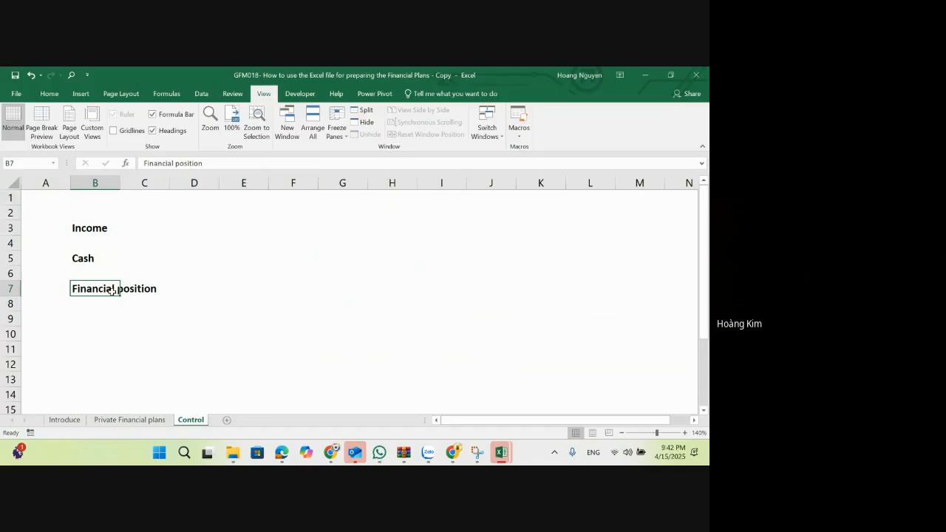
# Step: Enter "simple" in C3 beside the Income label
pyautogui.click(107, 226)
pyautogui.click(158, 231)
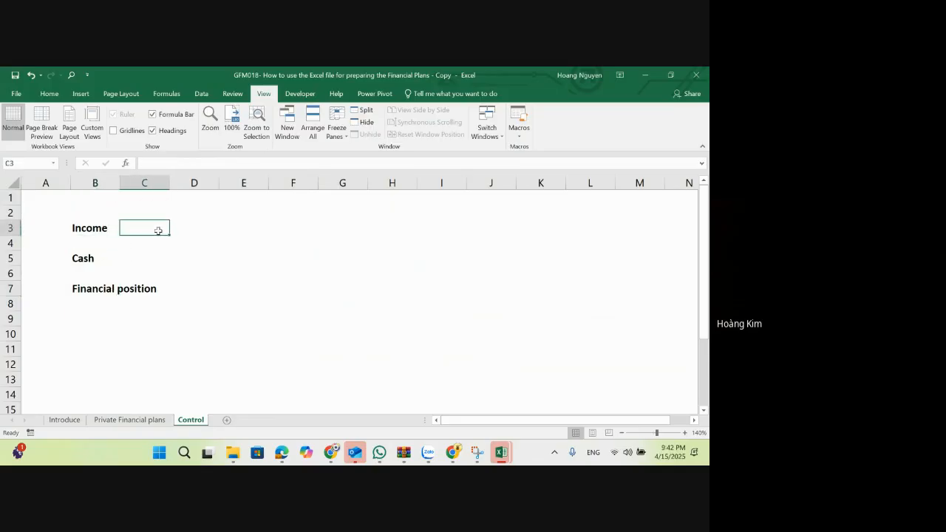
pyautogui.write('simple')
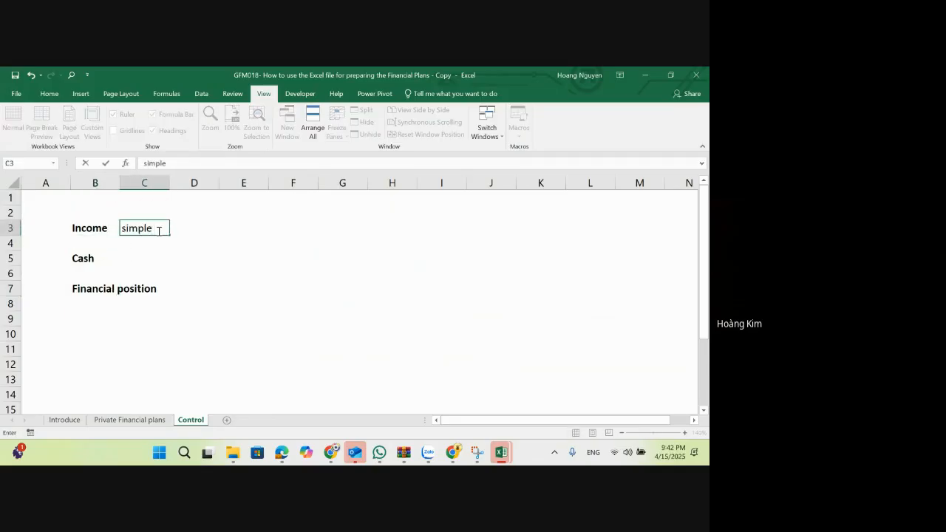
pyautogui.press('Return')
pyautogui.press('Right')
pyautogui.press('Up')
pyautogui.press('Up')
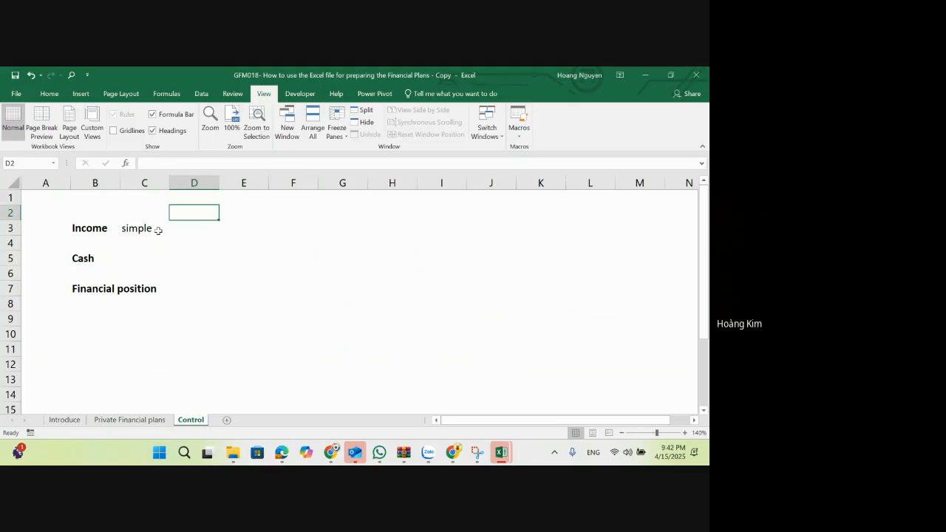
pyautogui.press('Down')
pyautogui.press('Left')
pyautogui.press('Right')
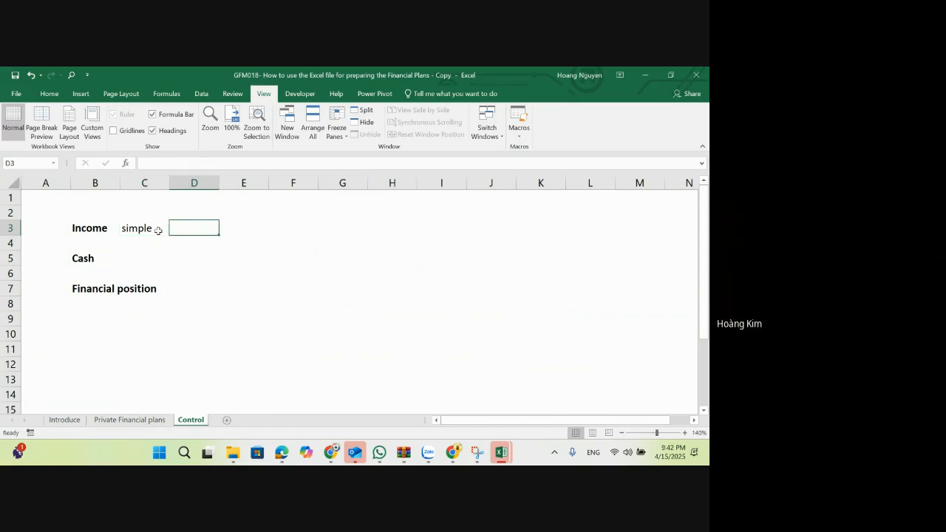
pyautogui.press('Left')
pyautogui.press('Down')
pyautogui.press('Down')
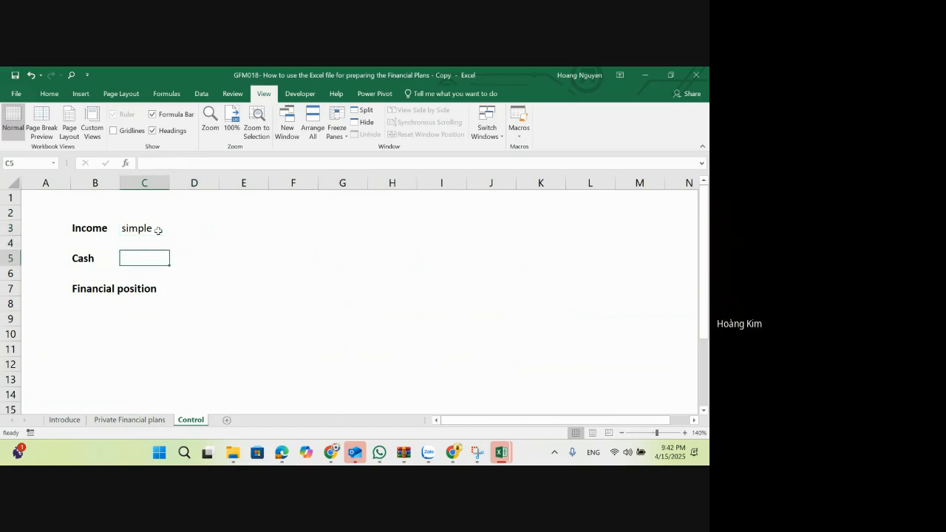
pyautogui.press('Up')
pyautogui.press('Up')
pyautogui.press('Right')
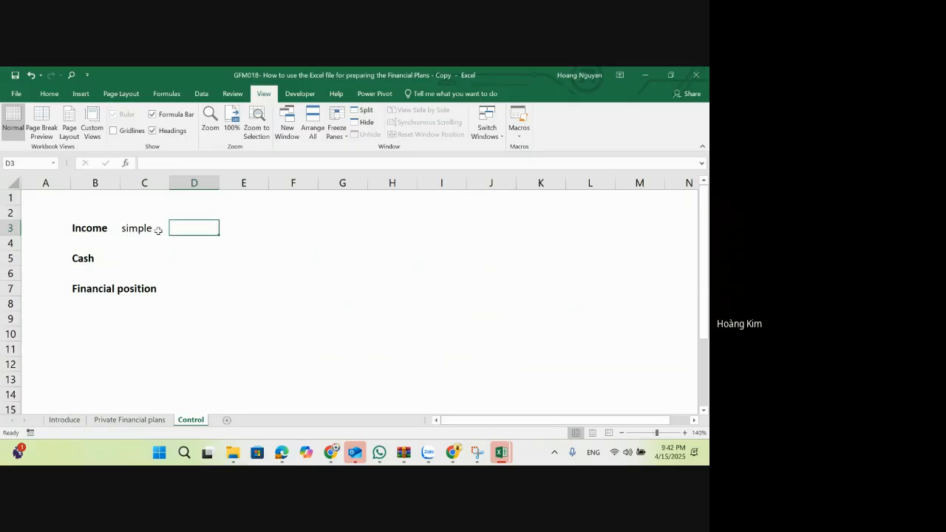
# Step: Enter "By forecast" in D5 on the Cash row
pyautogui.press('Down')
pyautogui.press('Down')
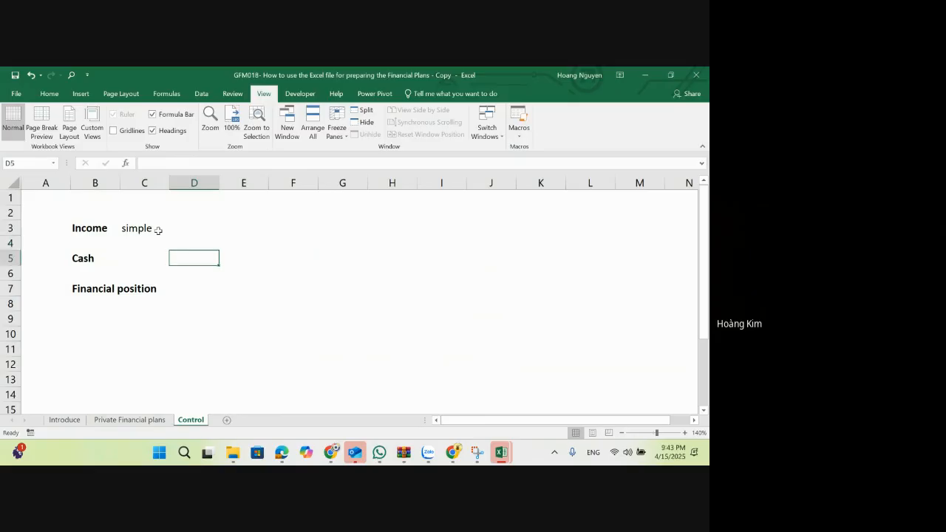
pyautogui.write('By f')
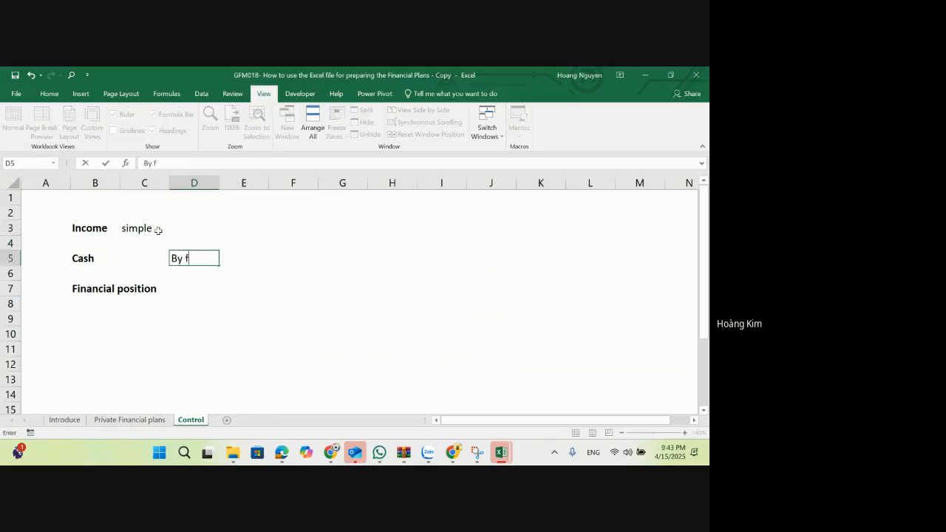
pyautogui.write('orccast')
pyautogui.press('Return')
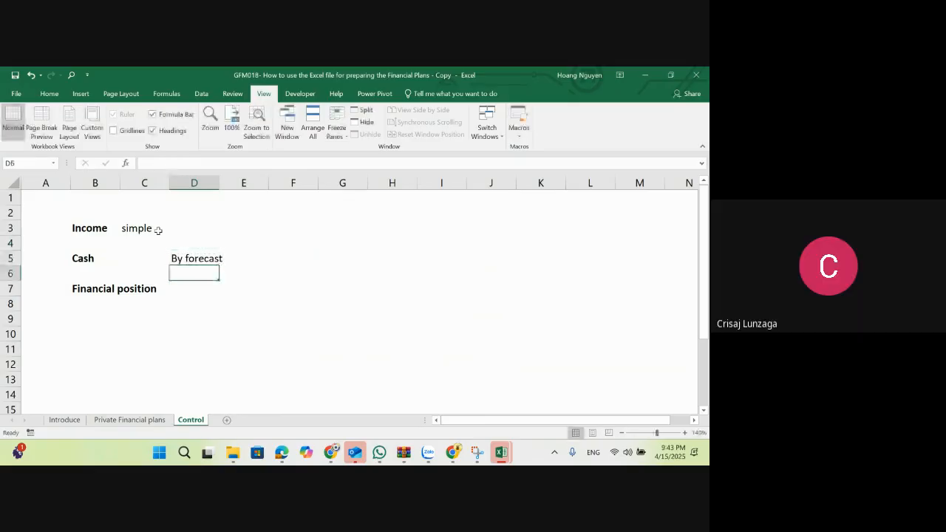
# Step: Enter "Done" in D3 for Income and in D5 for Cash
pyautogui.click(200, 226)
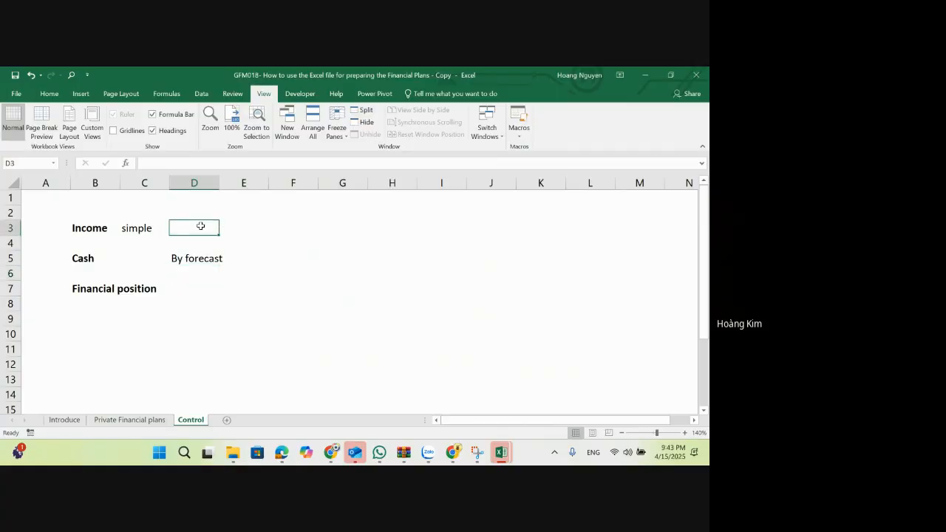
pyautogui.write('Done')
pyautogui.press('Return')
pyautogui.press('Return')
pyautogui.write('Done')
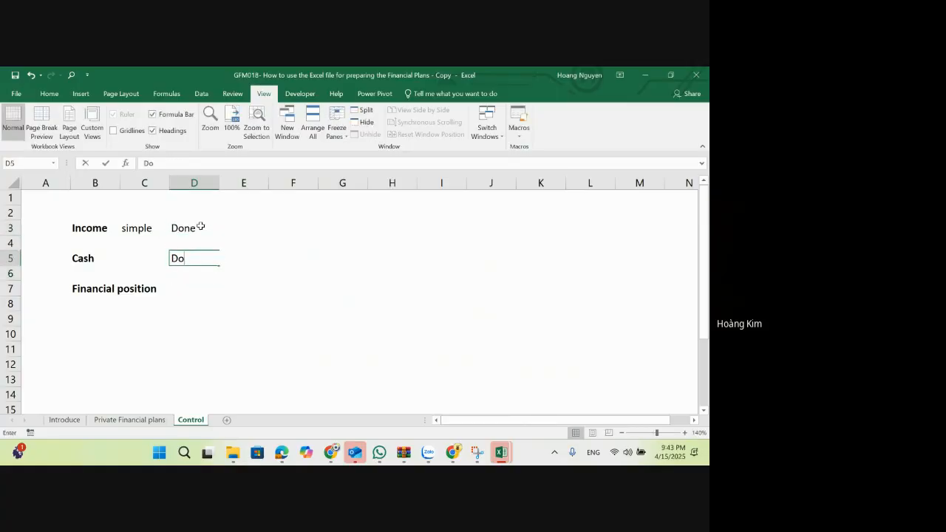
pyautogui.press('Return')
pyautogui.press('Return')
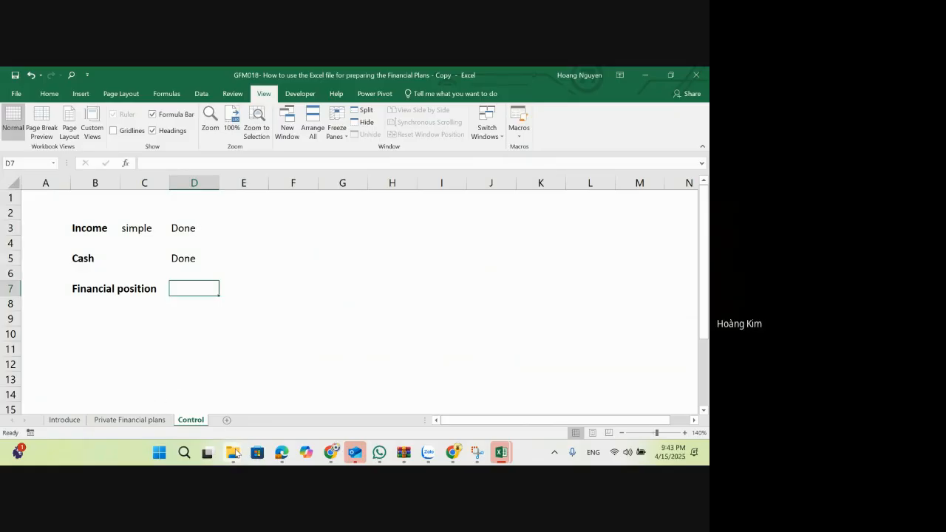
# Step: Switch to File Explorer and open the workbook "Basic finance class 4 (Objective & Planning)", dismissing the File in Use dialog
pyautogui.moveTo(235, 452)
pyautogui.click(232, 392)
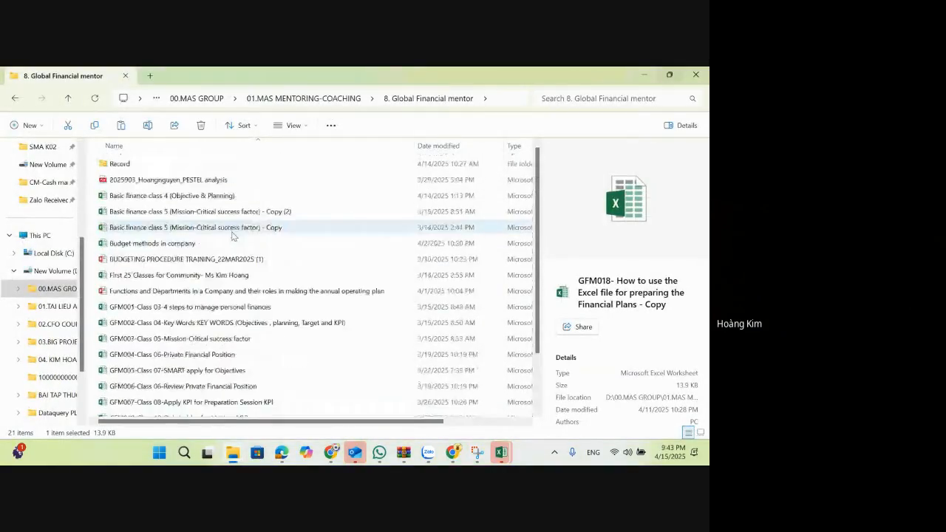
pyautogui.doubleClick(196, 197)
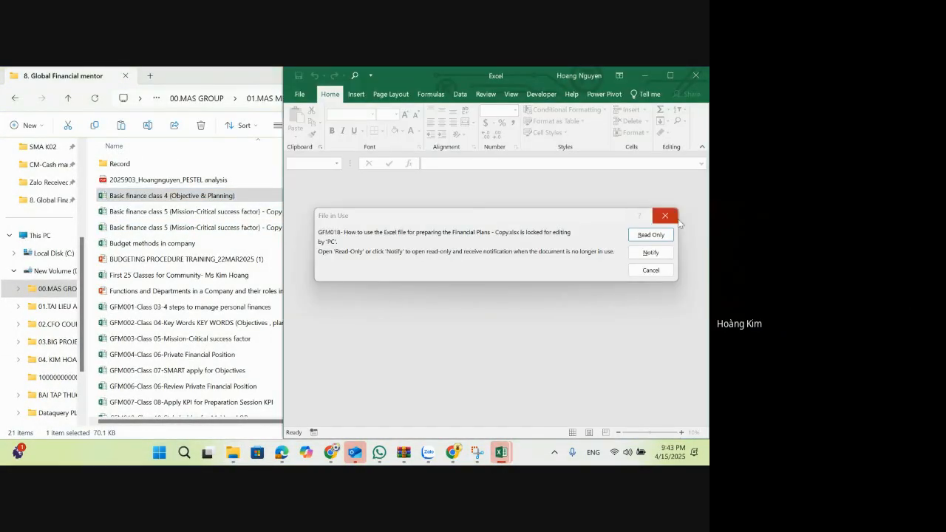
pyautogui.click(671, 218)
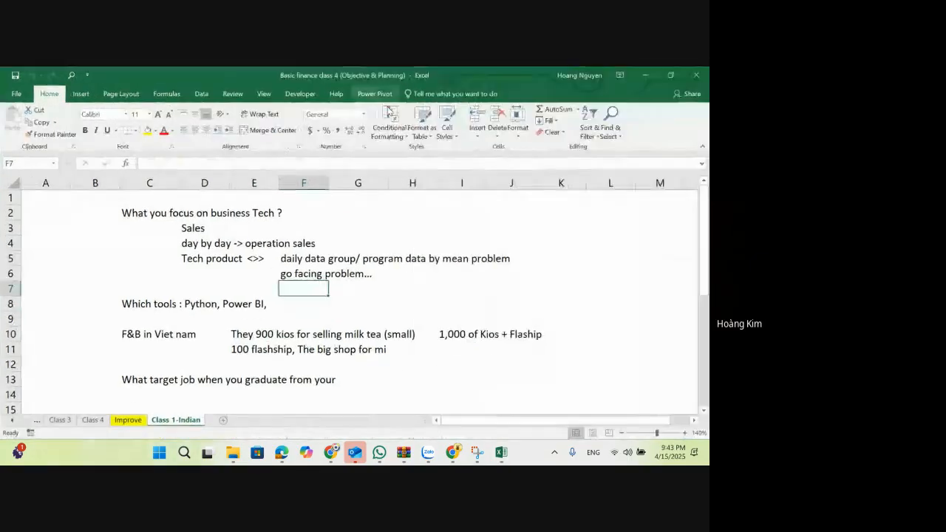
# Step: Copy the asset labels from Cash to Total assets (C18:C26) in the Class 1 sheet's financial position table
pyautogui.click(11, 421)
pyautogui.click(11, 420)
pyautogui.click(12, 420)
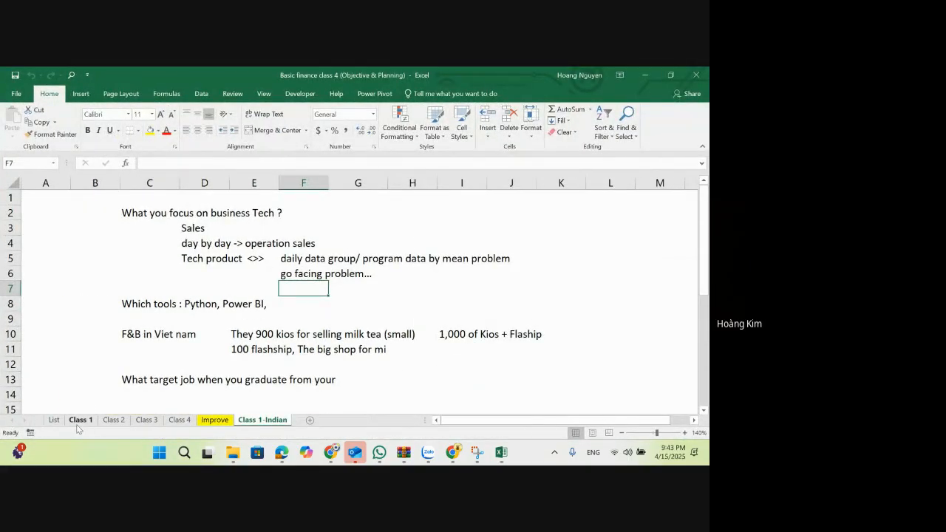
pyautogui.click(79, 421)
pyautogui.scroll(-4, 210, 342)
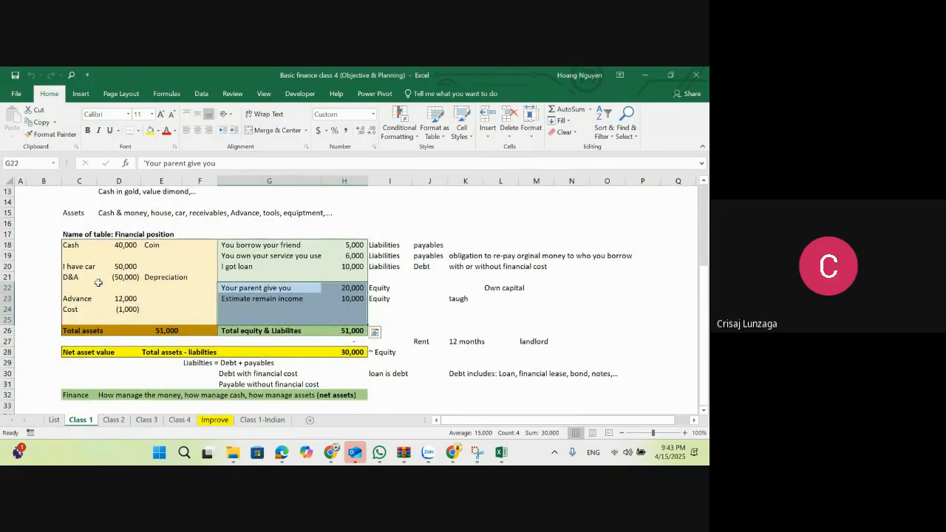
pyautogui.moveTo(87, 250); pyautogui.dragTo(83, 331)
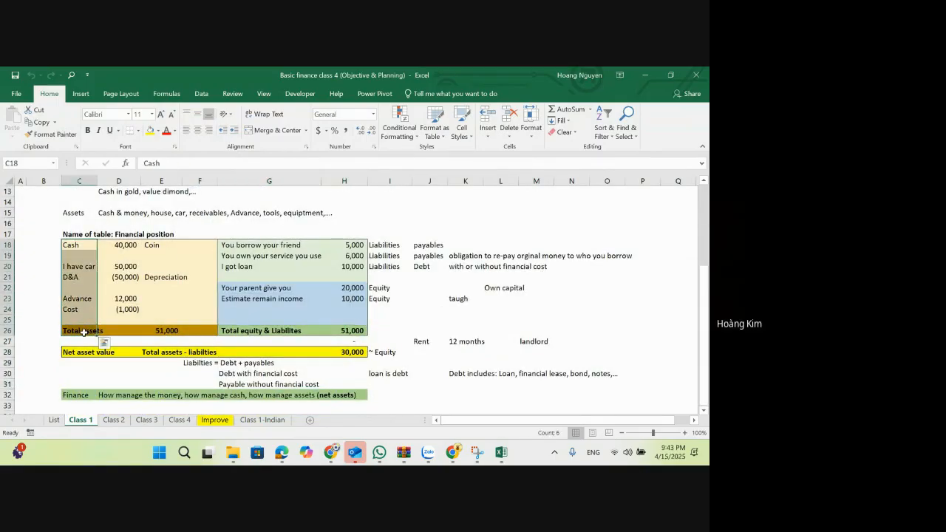
pyautogui.hotkey('ctrl', 'c')
# Step: Switch to the GFM018 workbook and paste the asset labels at B22 of the Private Financial plans sheet, below the safety cash balance
pyautogui.hotkey('alt', 'Tab')
pyautogui.hotkey('alt', 'Tab')
pyautogui.hotkey('alt', 'Tab')
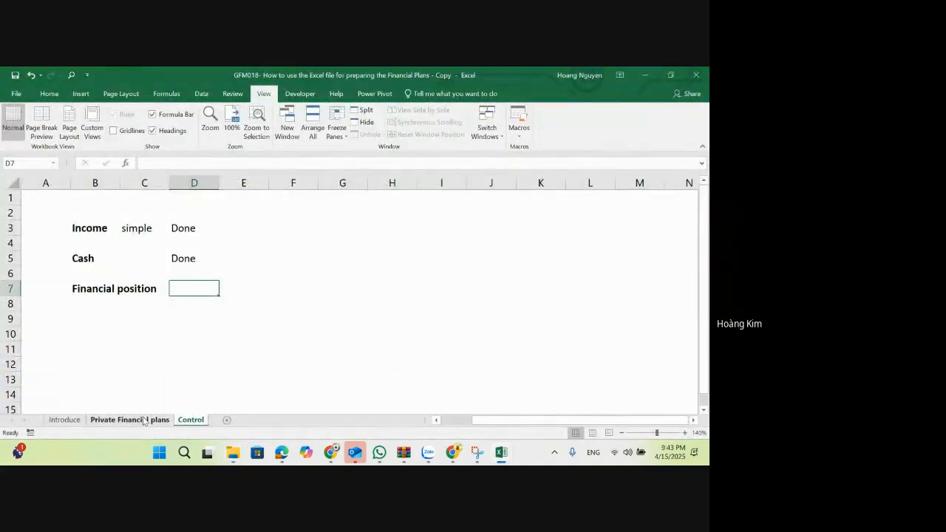
pyautogui.click(144, 419)
pyautogui.scroll(-2, 126, 371)
pyautogui.click(67, 348)
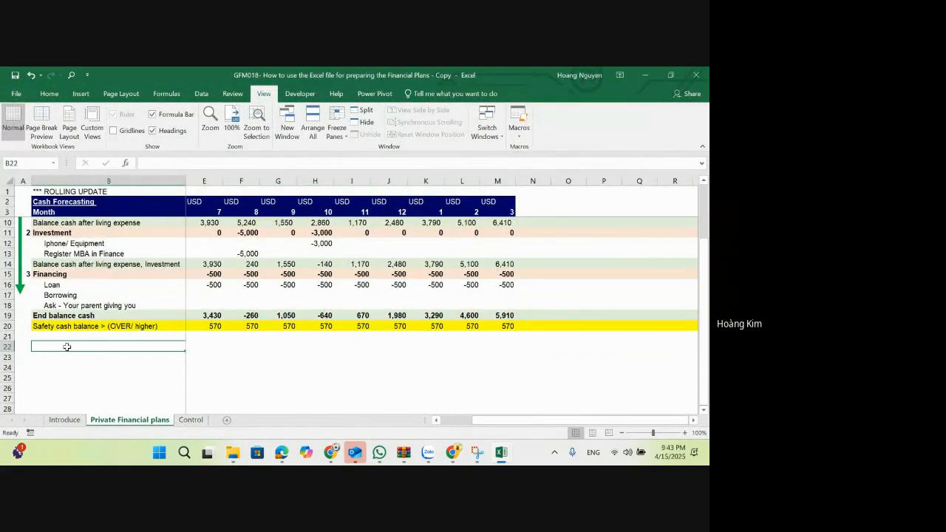
pyautogui.hotkey('ctrl', 'v')
pyautogui.scroll(-2, 67, 346)
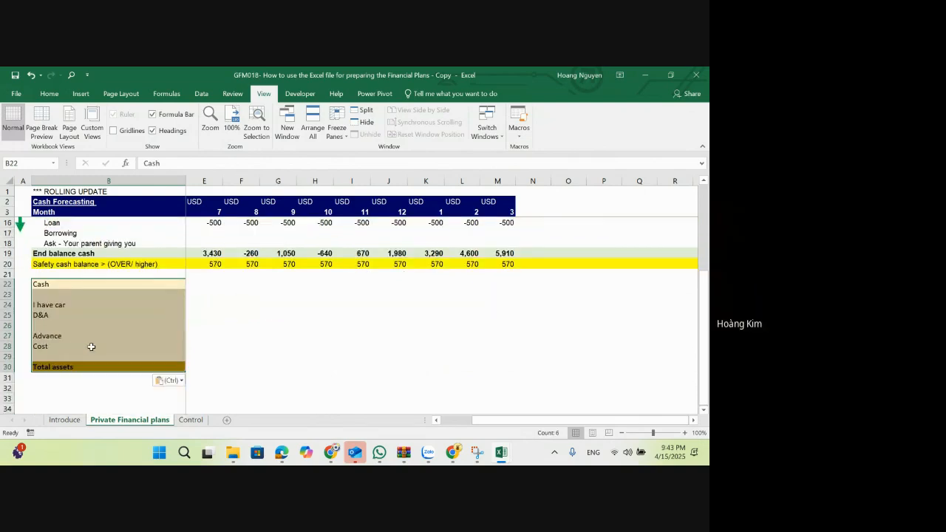
# Step: Copy the liabilities and equity labels (G18:G26) from Class 1 and paste them at B32 of Private Financial plans, below Total assets
pyautogui.hotkey('alt', 'Tab')
pyautogui.press('Tab')
pyautogui.moveTo(259, 246); pyautogui.dragTo(257, 327)
pyautogui.hotkey('ctrl', 'c')
pyautogui.hotkey('alt', 'Tab')
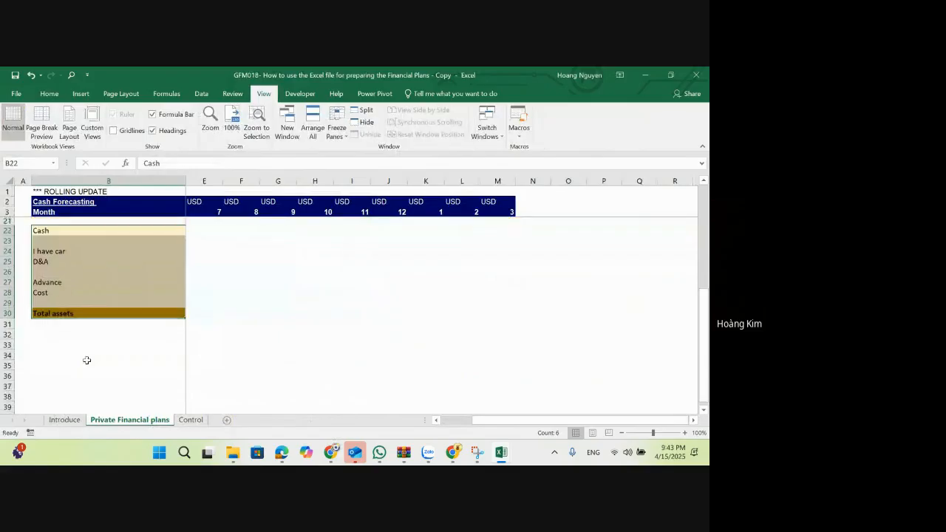
pyautogui.click(74, 320)
pyautogui.hotkey('ctrl', 'v')
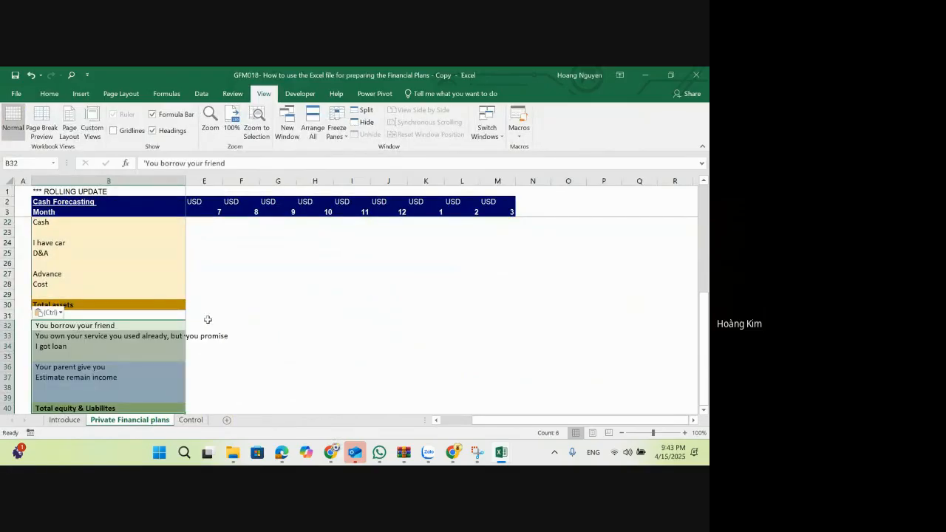
# Step: Examine the month columns beside the pasted Cash row and compare the layout with the Class 1 financial position table
pyautogui.click(255, 318)
pyautogui.moveTo(522, 421); pyautogui.dragTo(379, 425)
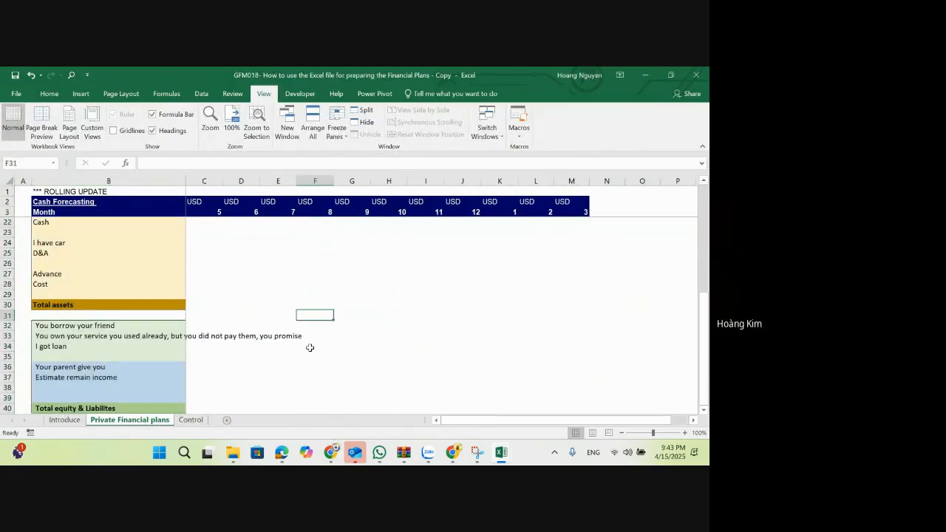
pyautogui.scroll(1, 210, 312)
pyautogui.moveTo(208, 253); pyautogui.dragTo(449, 256)
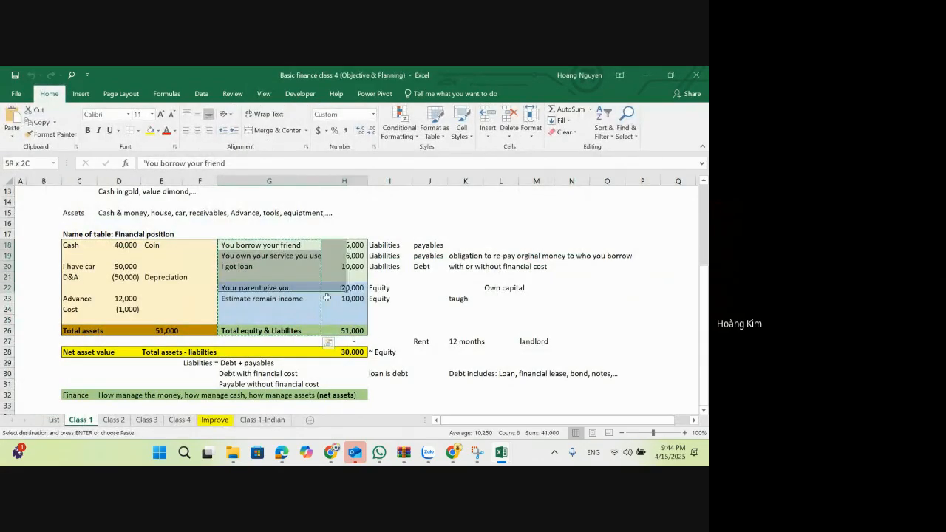
pyautogui.moveTo(326, 297); pyautogui.dragTo(339, 328)
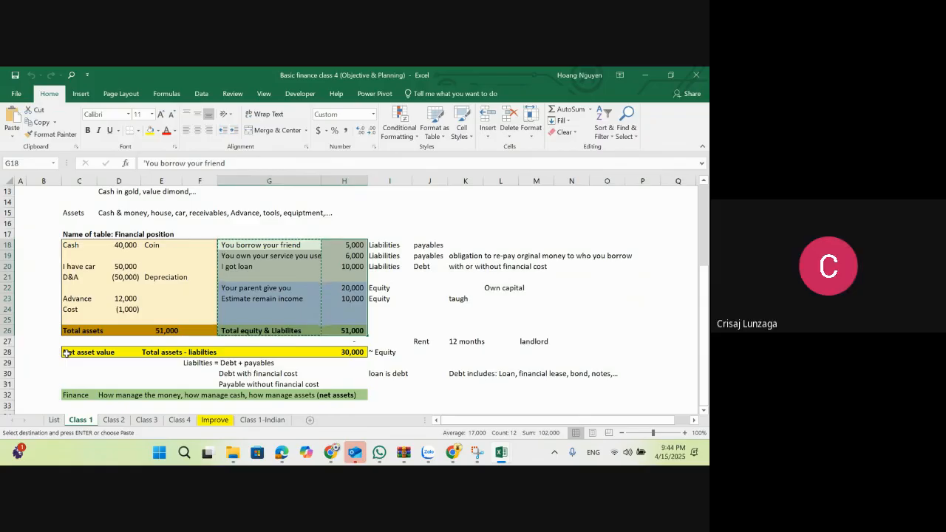
pyautogui.hotkey('alt', 'Tab')
pyautogui.click(154, 261)
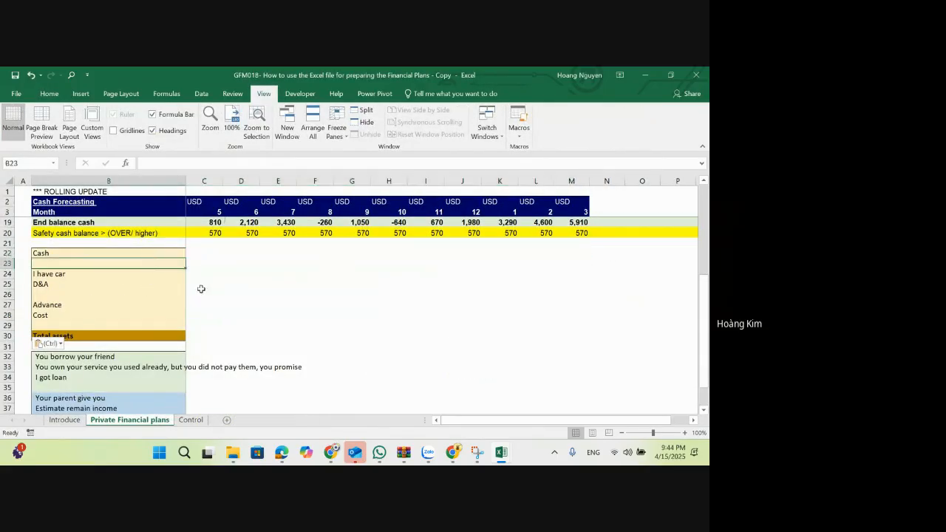
# Step: Zoom the Private Financial plans sheet out to 80% and set the ribbon to auto-hide
pyautogui.scroll(5, 220, 295)
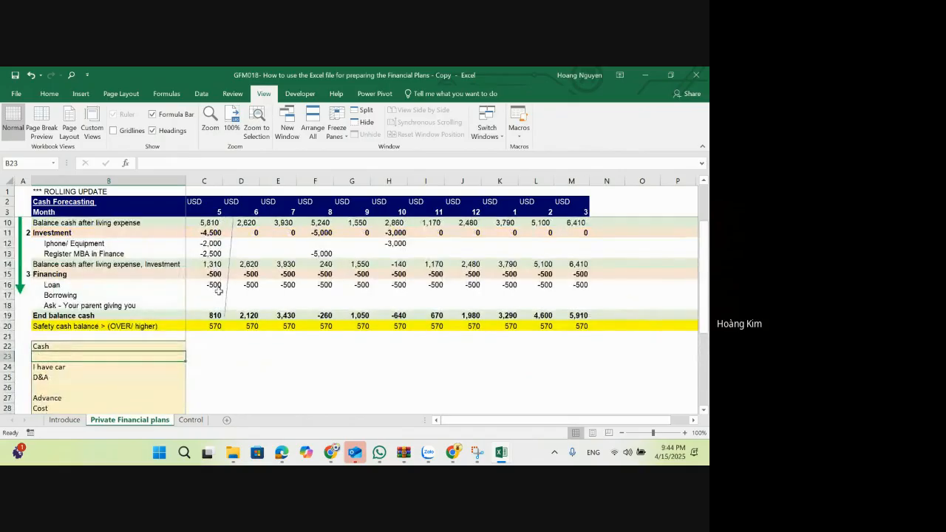
pyautogui.scroll(-2, 219, 291)
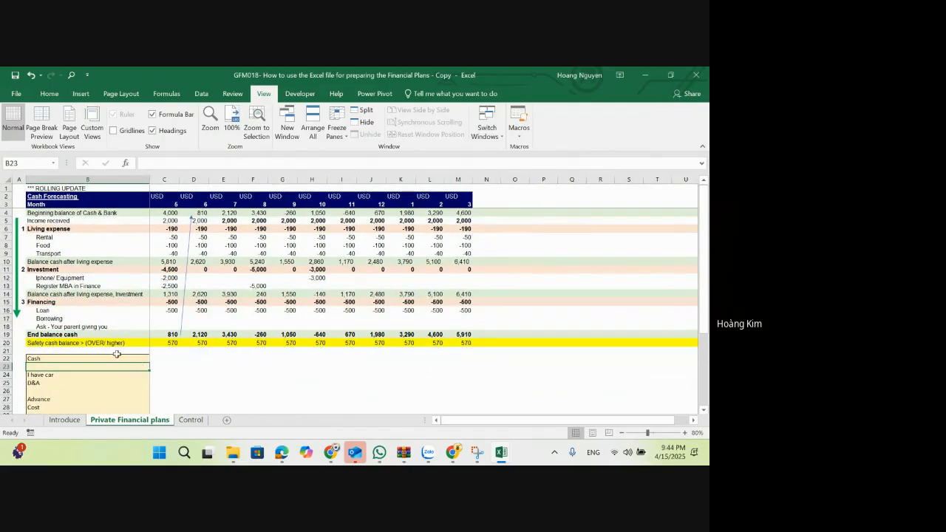
pyautogui.click(117, 352)
pyautogui.click(619, 75)
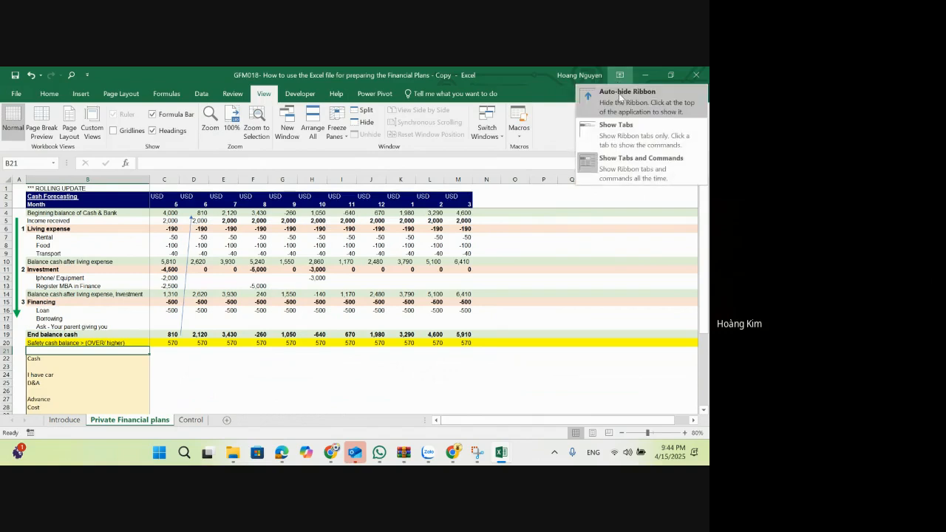
pyautogui.click(619, 93)
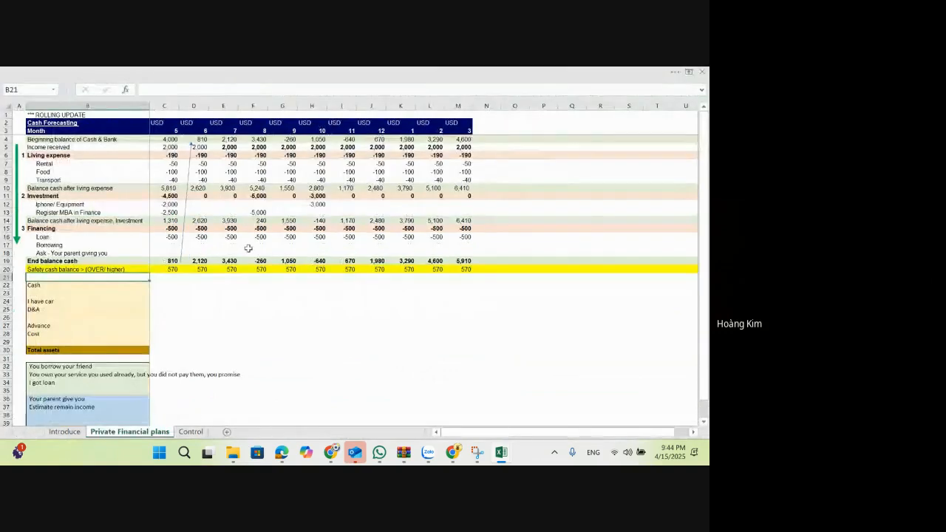
# Step: Delete the blank row 23 between Cash and I have car
pyautogui.click(86, 293)
pyautogui.hotkey('shift', 'space')
pyautogui.hotkey('ctrl', '-')
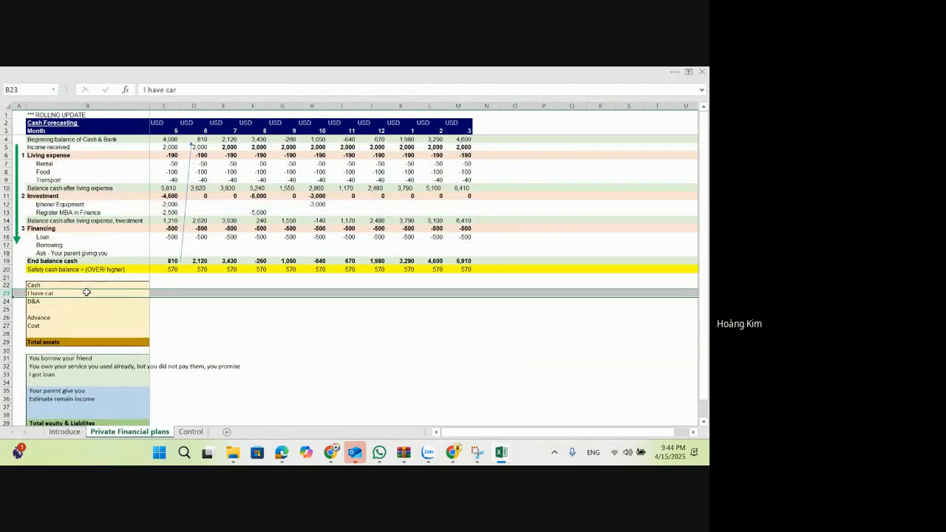
pyautogui.click(86, 292)
# Step: Look through the class sheets of the Basic finance class 4 workbook, then return to the Private Financial plans sheet
pyautogui.hotkey('alt', 'Tab')
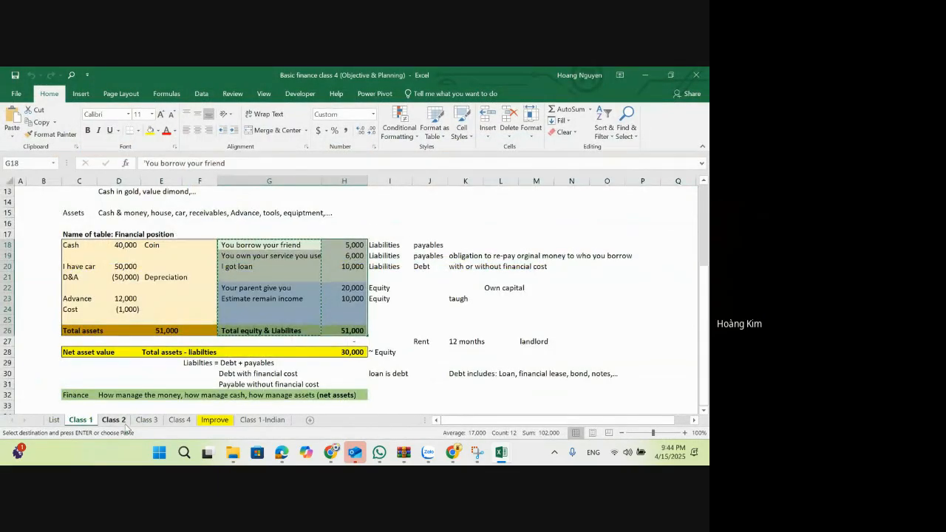
pyautogui.click(115, 420)
pyautogui.click(147, 420)
pyautogui.click(179, 420)
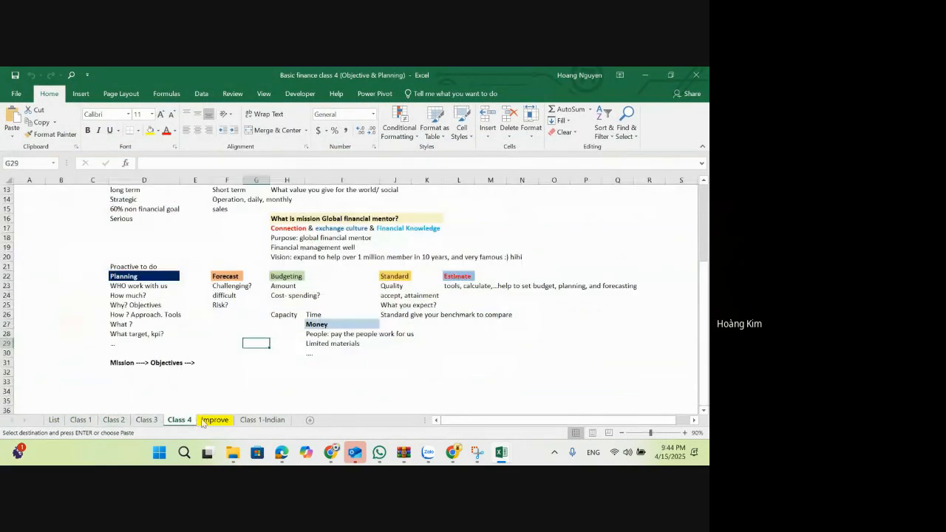
pyautogui.click(214, 420)
pyautogui.click(246, 422)
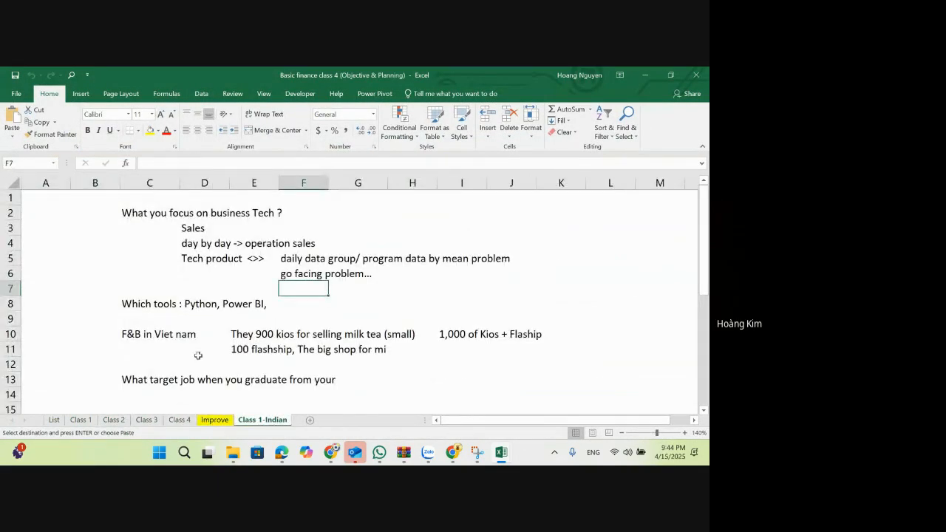
pyautogui.click(116, 422)
pyautogui.click(80, 420)
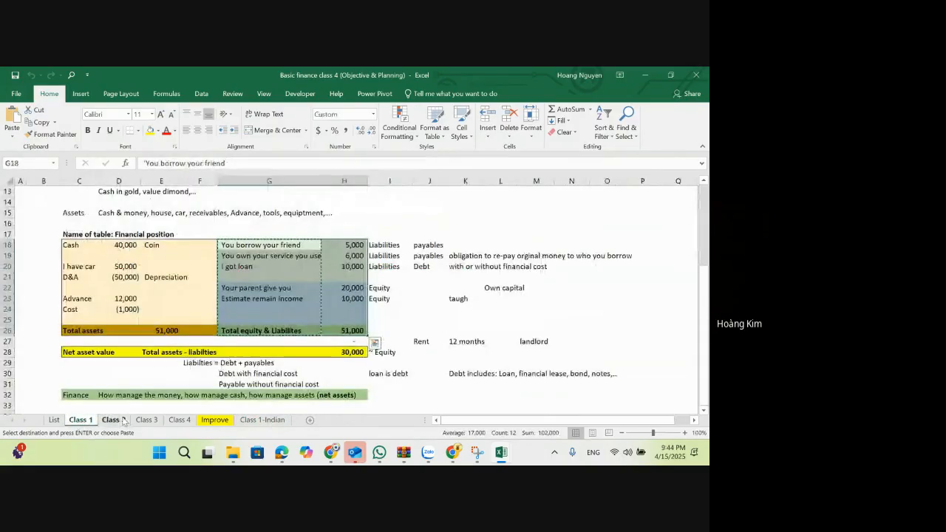
pyautogui.hotkey('alt', 'Tab')
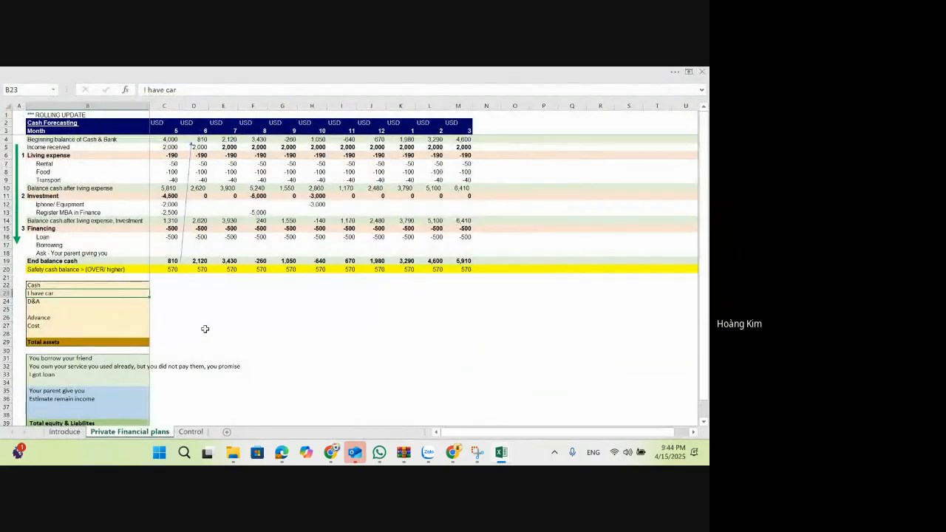
# Step: Delete the blank rows between D&A and Advance and between Cost and Total assets
pyautogui.press('Down')
pyautogui.press('Down')
pyautogui.hotkey('shift', 'space')
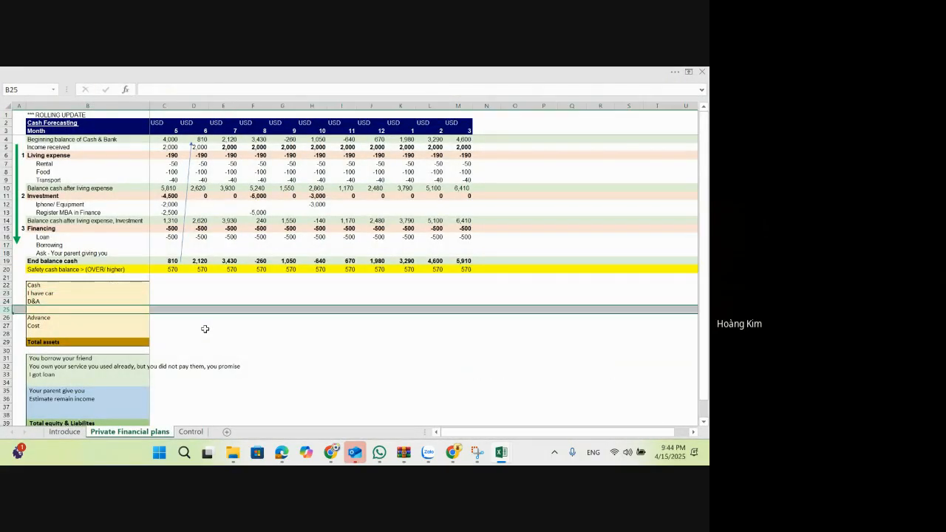
pyautogui.hotkey('ctrl', '-')
pyautogui.press('Down')
# Step: Delete the blank row between I got loan and Your parent give you
pyautogui.press('Down')
pyautogui.hotkey('shift', 'space')
pyautogui.hotkey('ctrl', '-')
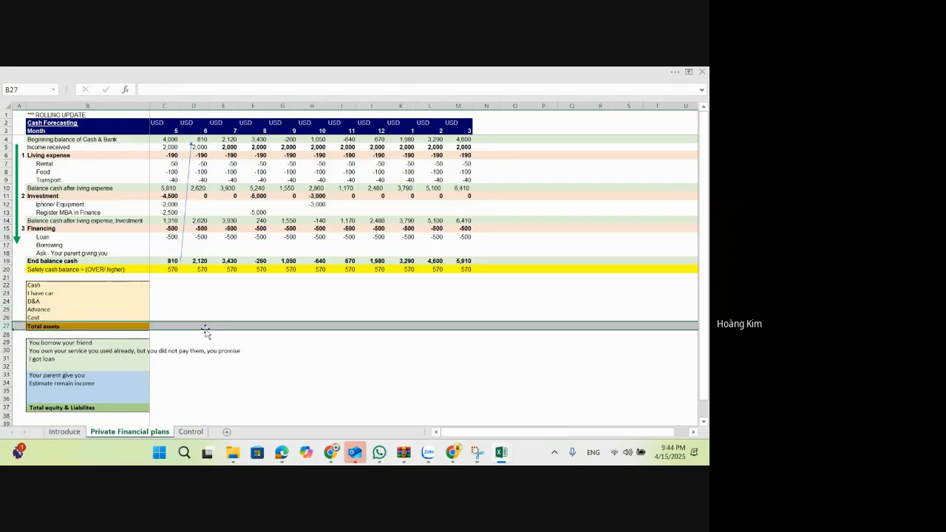
# Step: Delete the Cost row above Total assets
pyautogui.press('Up')
pyautogui.hotkey('shift', 'space')
pyautogui.hotkey('ctrl', '-')
pyautogui.press('Down')
pyautogui.press('Down')
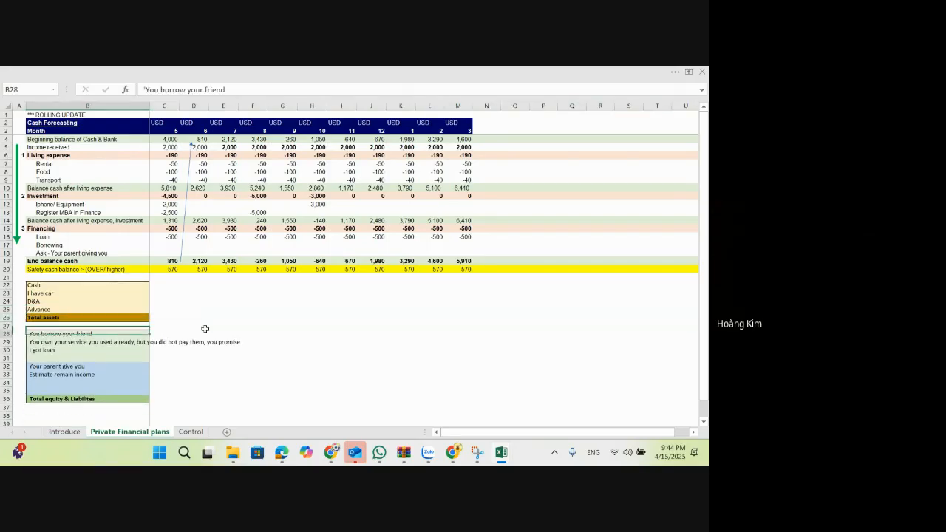
pyautogui.press('Down')
pyautogui.press('Down')
pyautogui.hotkey('shift', 'space')
pyautogui.press('Down')
pyautogui.hotkey('shift', 'space')
pyautogui.hotkey('ctrl', '-')
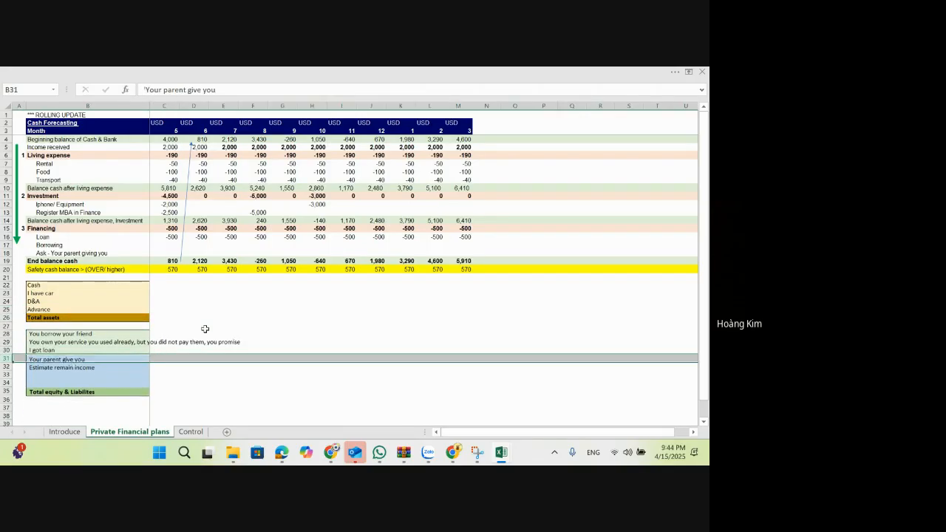
# Step: Change the "I got loan" label in B30 to "Loan"
pyautogui.press('Up')
pyautogui.write('Loa')
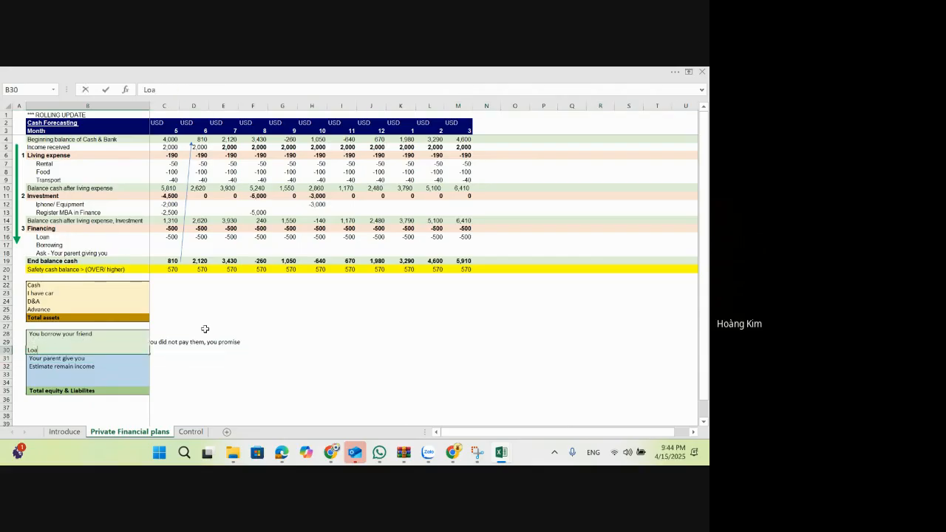
pyautogui.write('n')
pyautogui.press('Return')
# Step: Delete row 29, the liability for services used but not yet paid
pyautogui.press('Up')
pyautogui.press('Up')
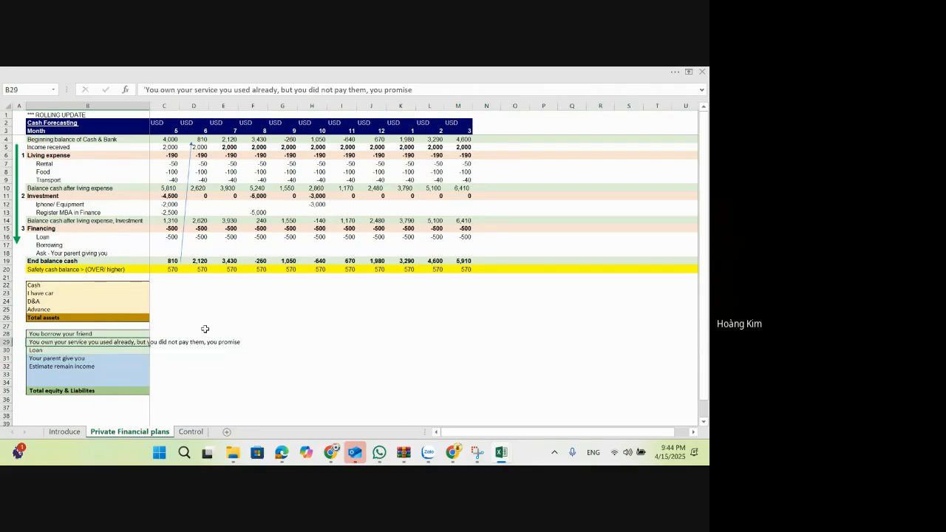
pyautogui.hotkey('shift', 'space')
pyautogui.hotkey('ctrl', '-')
# Step: Delete the two blank rows between Estimate remain income and Total equity & Liabilites
pyautogui.press('Down')
pyautogui.press('Down')
pyautogui.press('Down')
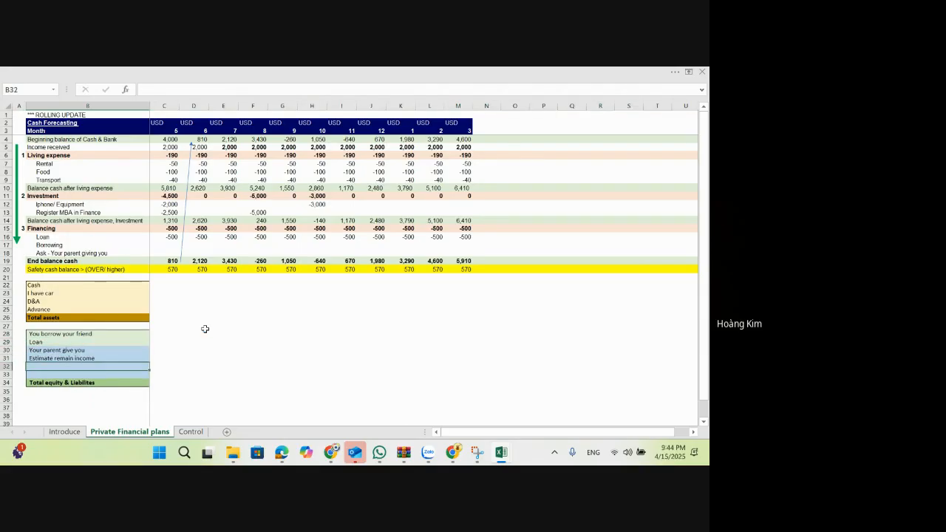
pyautogui.hotkey('shift', 'space')
pyautogui.hotkey('ctrl', '-')
pyautogui.hotkey('ctrl', '-')
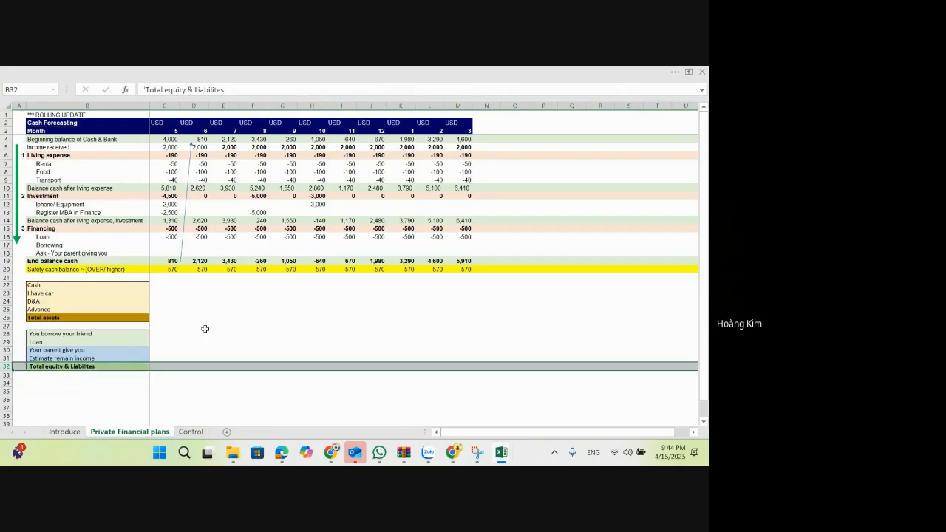
# Step: Narrow column B and select C22, the month 5 cell on the Cash row
pyautogui.press('Up')
pyautogui.press('Up')
pyautogui.press('Up')
pyautogui.press('Up')
pyautogui.press('Up')
pyautogui.press('Up')
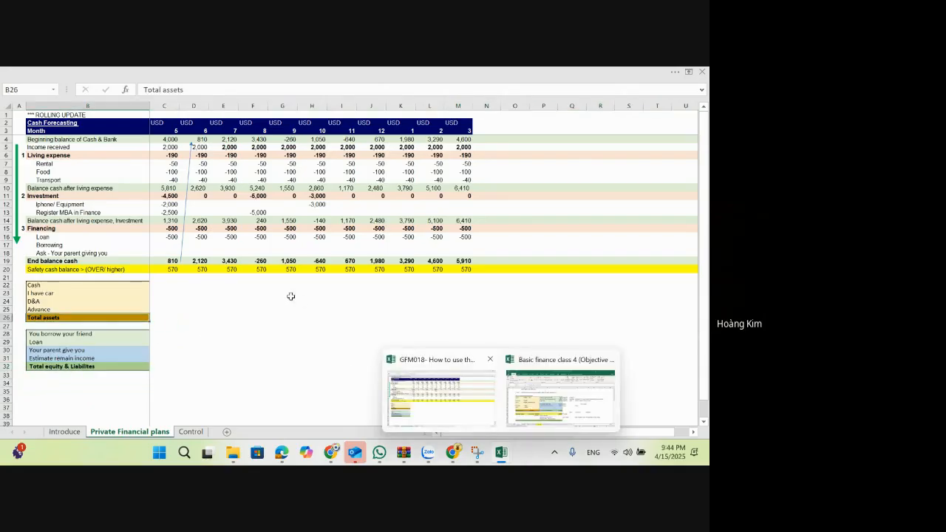
pyautogui.click(224, 285)
pyautogui.moveTo(148, 106); pyautogui.dragTo(124, 112)
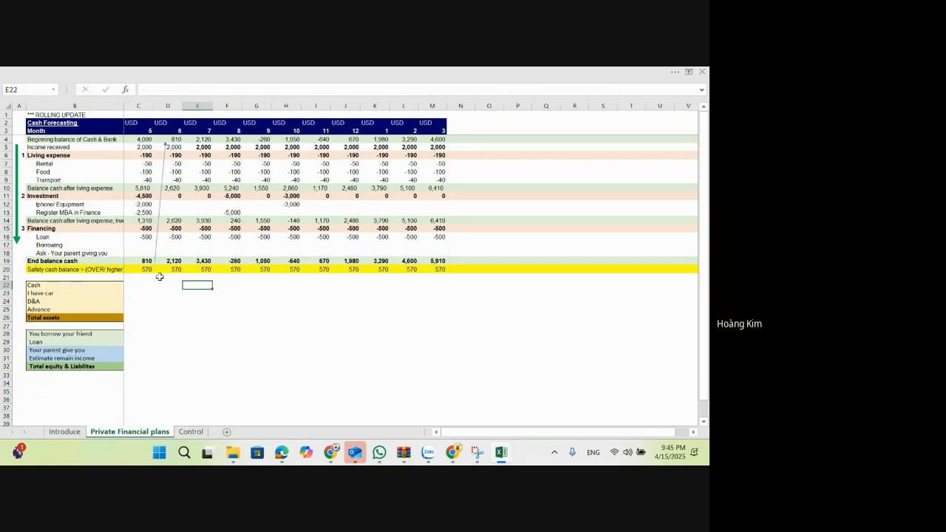
pyautogui.click(139, 286)
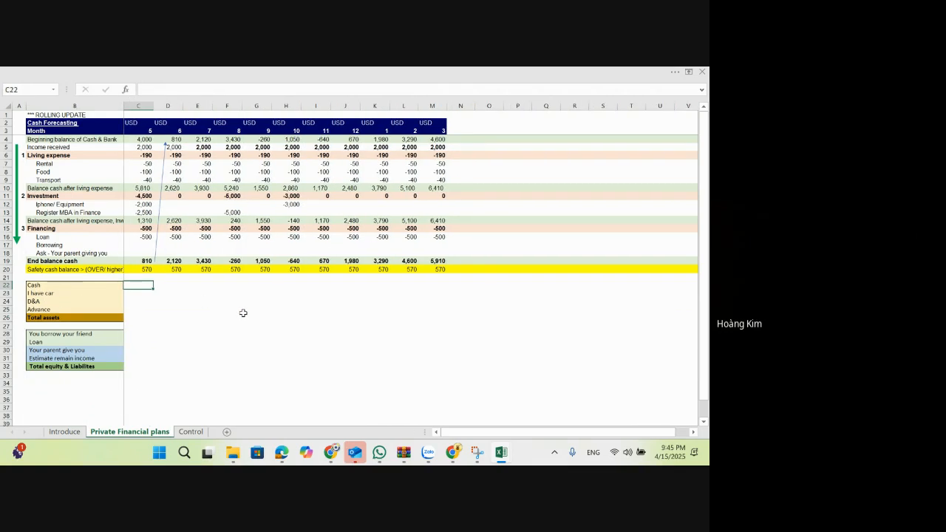
pyautogui.press('Left')
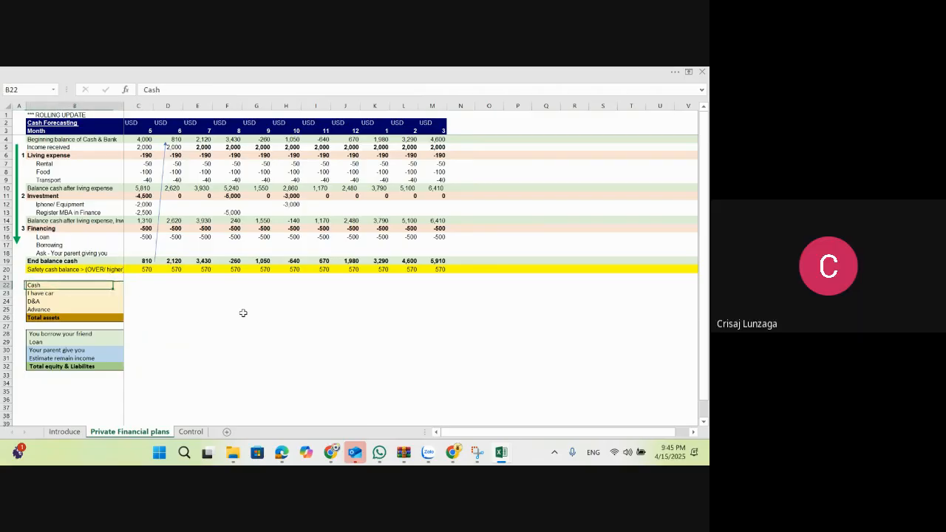
pyautogui.press('Right')
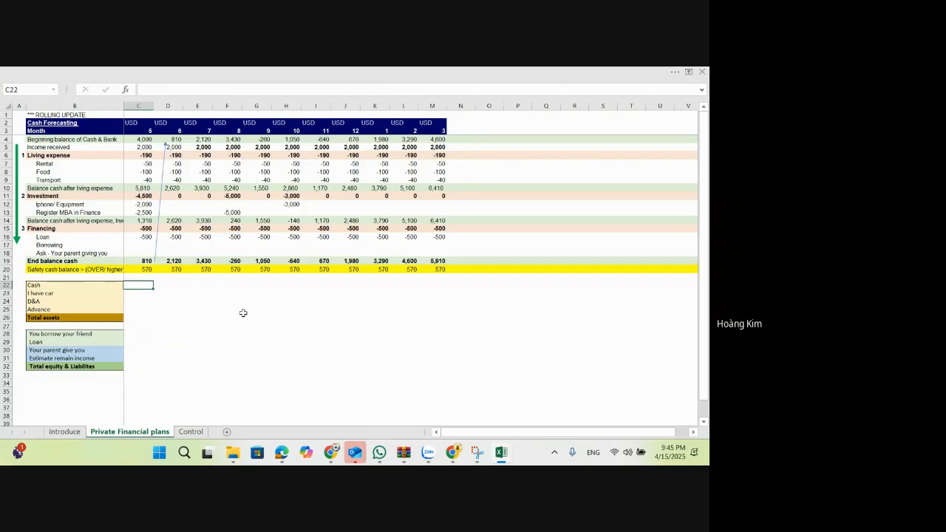
# Step: Change the Cash label in B22 to "Cash balance"
pyautogui.doubleClick(62, 285)
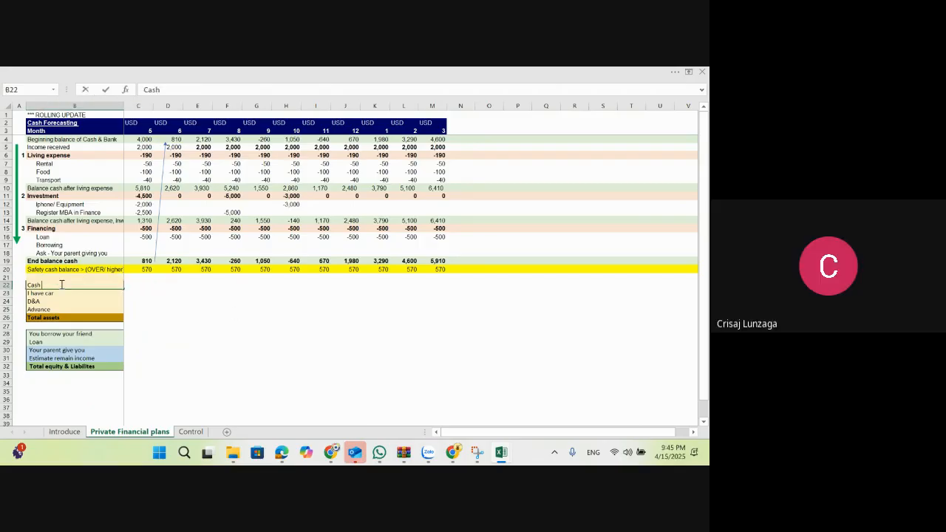
pyautogui.write('balance')
pyautogui.press('Tab')
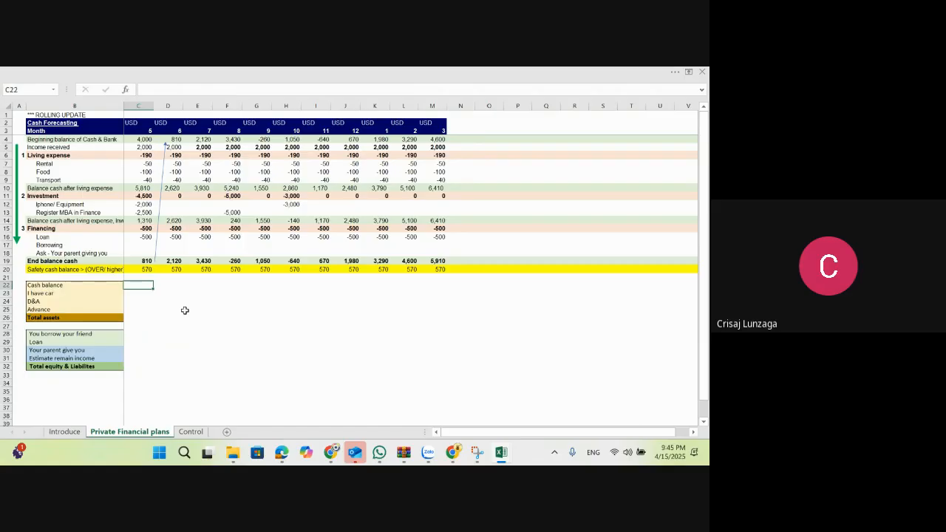
# Step: Link C22 to the month 5 end balance cash with =C19 and copy the formula across D22:M22
pyautogui.write('=')
pyautogui.press('Up')
pyautogui.press('Up')
pyautogui.press('Up')
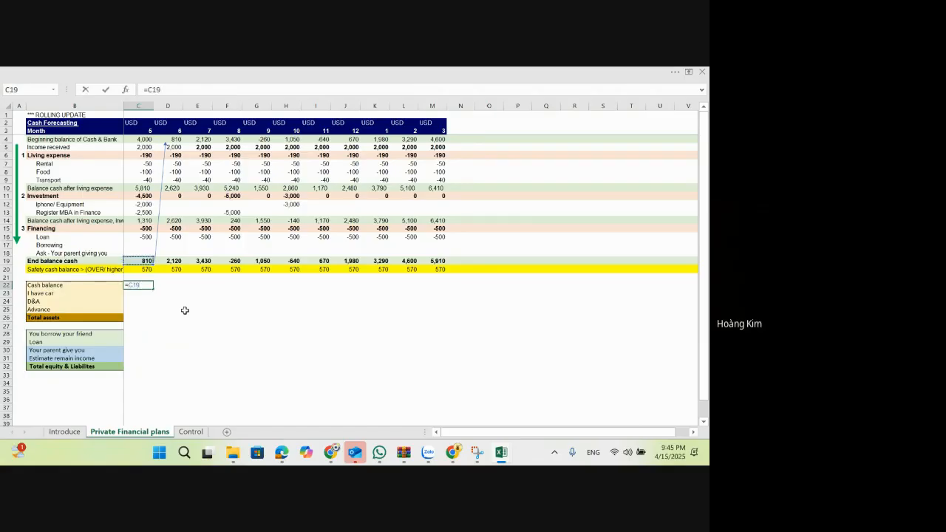
pyautogui.hotkey('ctrl', 'Return')
pyautogui.hotkey('shift', 'Right')
pyautogui.hotkey('shift', 'Right')
pyautogui.hotkey('shift', 'Right')
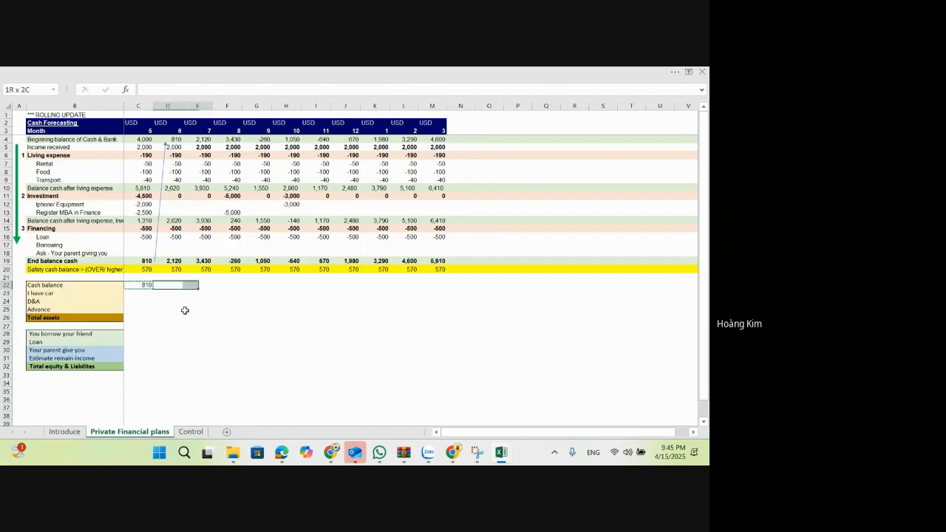
pyautogui.hotkey('shift', 'Right')
pyautogui.hotkey('shift', 'Right')
pyautogui.hotkey('shift', 'Right')
pyautogui.hotkey('shift', 'Right')
pyautogui.hotkey('shift', 'Right')
pyautogui.hotkey('shift', 'Right')
pyautogui.hotkey('shift', 'Right')
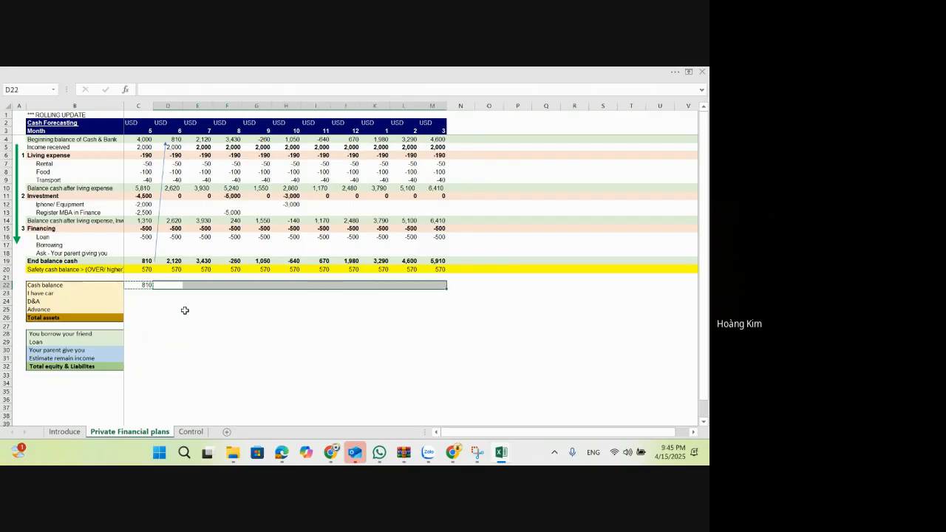
pyautogui.hotkey('ctrl', 'v')
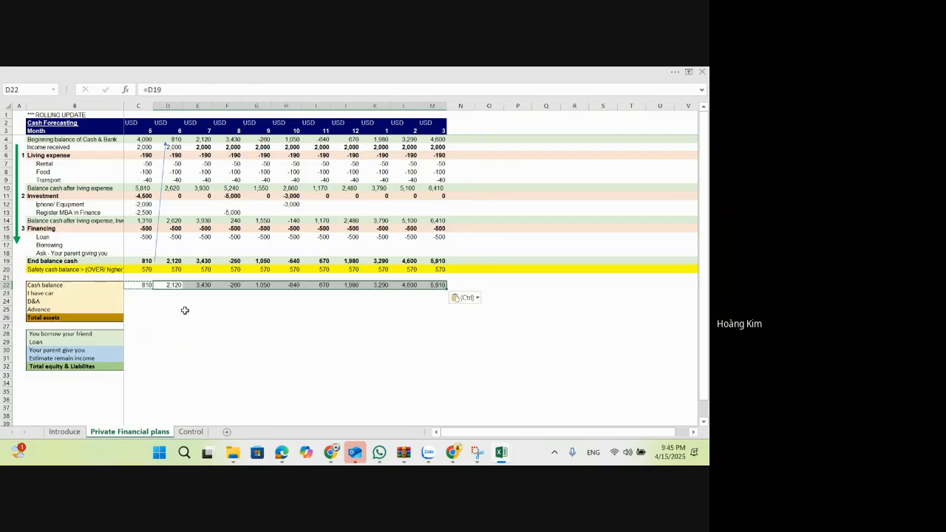
# Step: Set the month 8 amount for Register MBA in Finance in F13 to 3,000
pyautogui.click(229, 212)
pyautogui.click(273, 246)
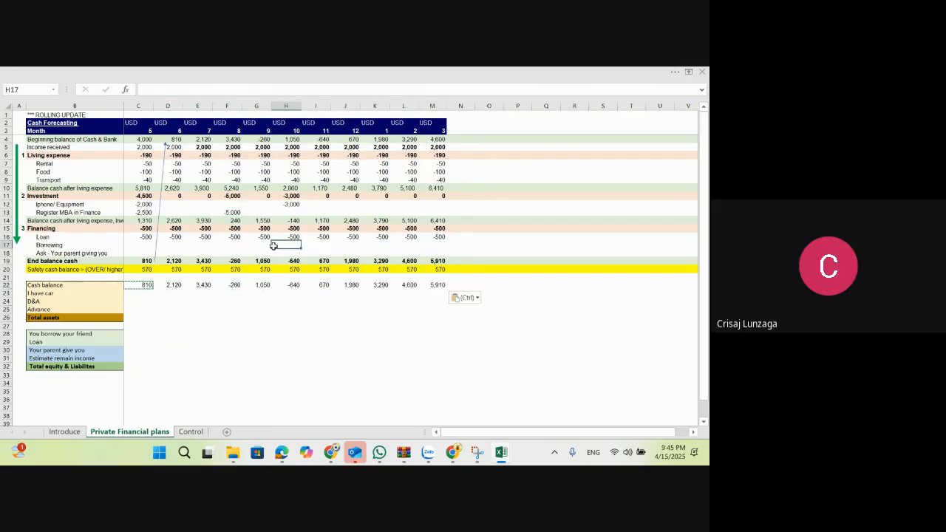
pyautogui.press('Up')
pyautogui.press('Up')
pyautogui.press('Up')
pyautogui.press('Up')
pyautogui.press('Left')
pyautogui.press('Left')
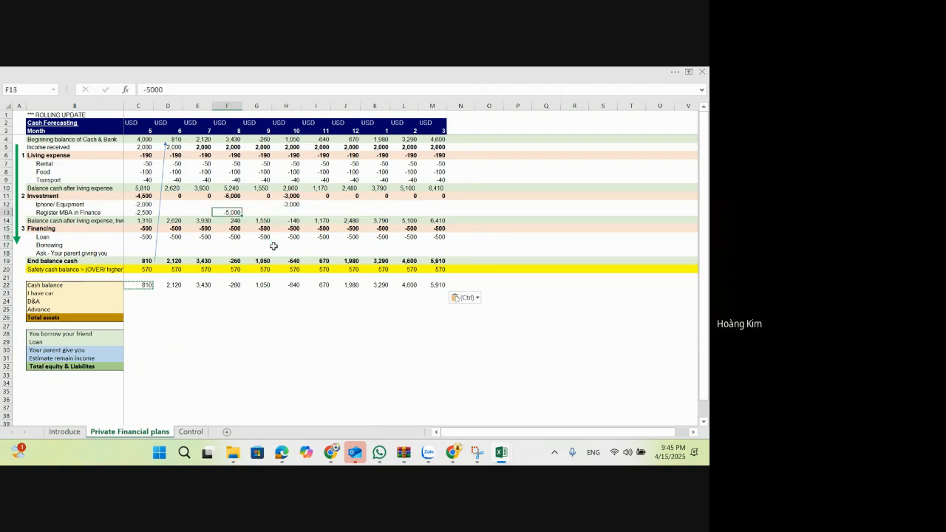
pyautogui.write('3,000')
pyautogui.press('Return')
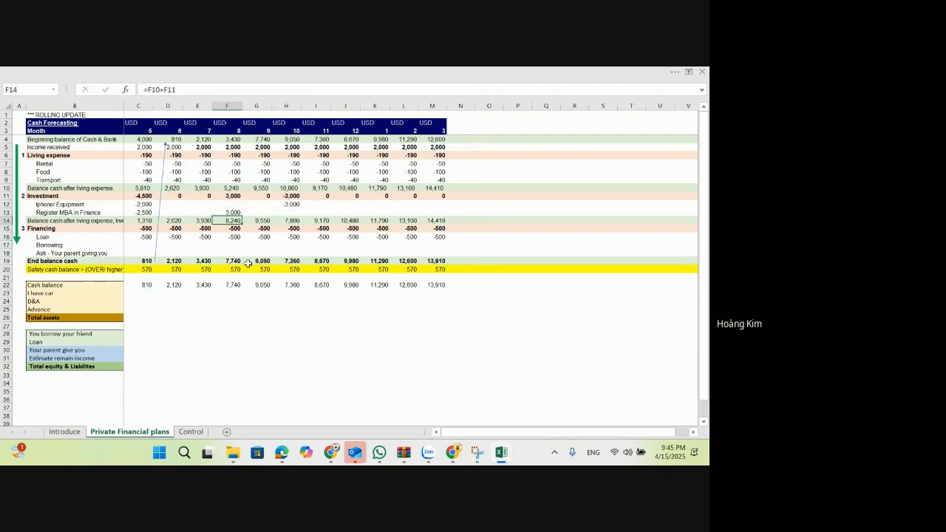
# Step: Set the month 8 amount for Register MBA in Finance in F13 to -3,000
pyautogui.click(231, 213)
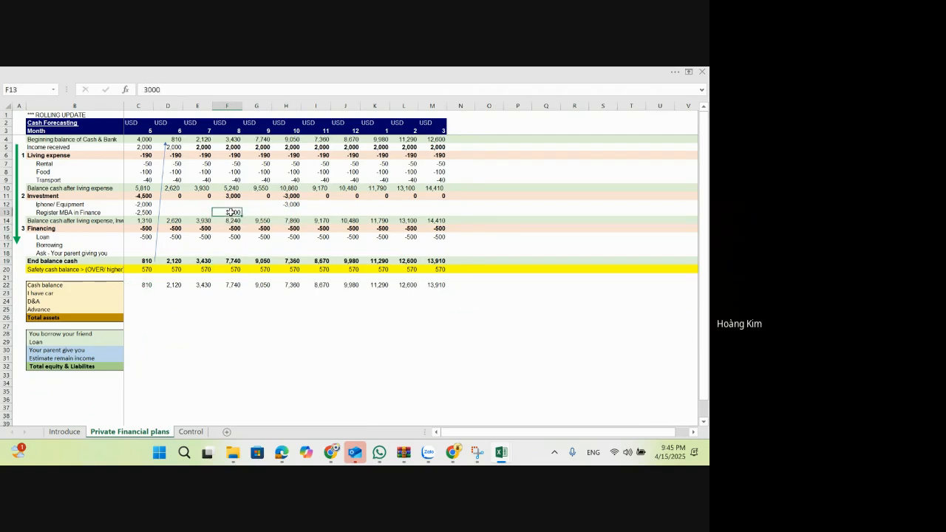
pyautogui.write('-3,000')
pyautogui.press('Return')
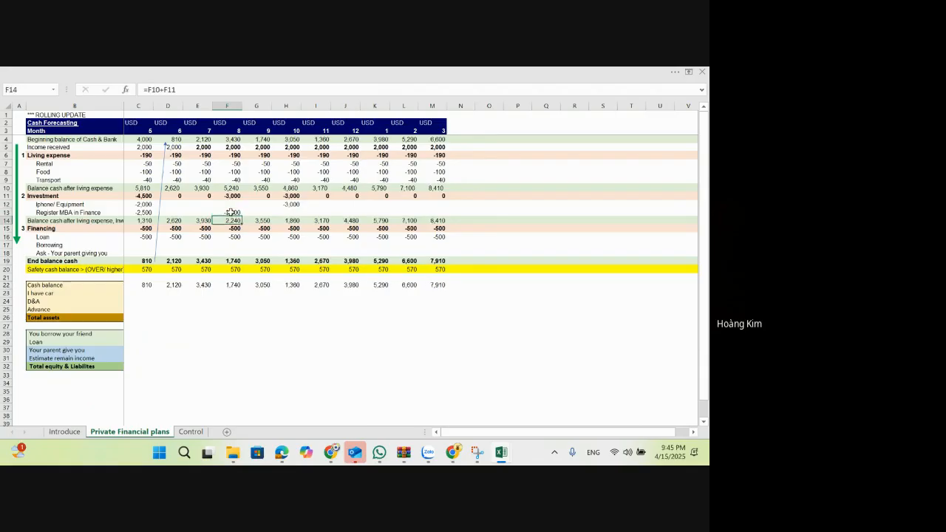
pyautogui.press('Down')
pyautogui.press('Down')
pyautogui.press('Down')
pyautogui.press('Down')
pyautogui.press('Down')
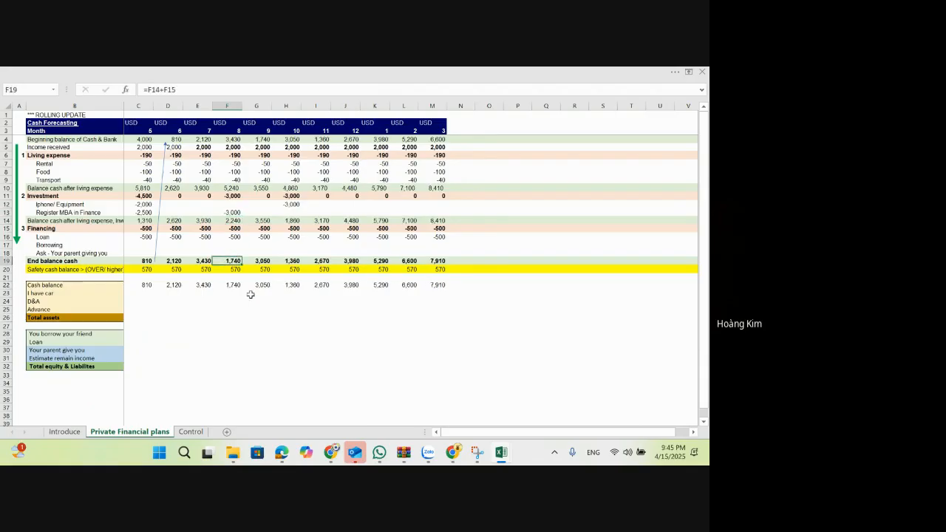
# Step: Change the first two asset labels to "Cash balance end" in B22 and "Car" in B23
pyautogui.click(143, 285)
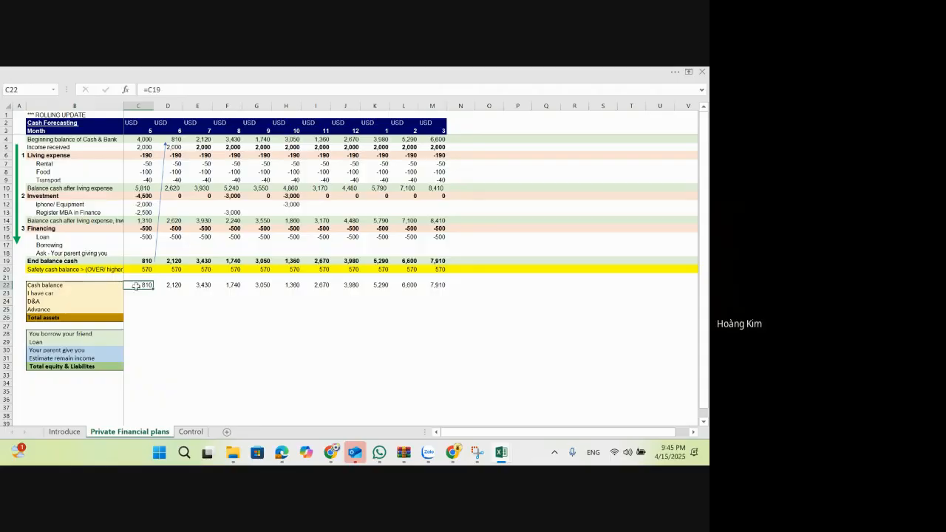
pyautogui.doubleClick(89, 285)
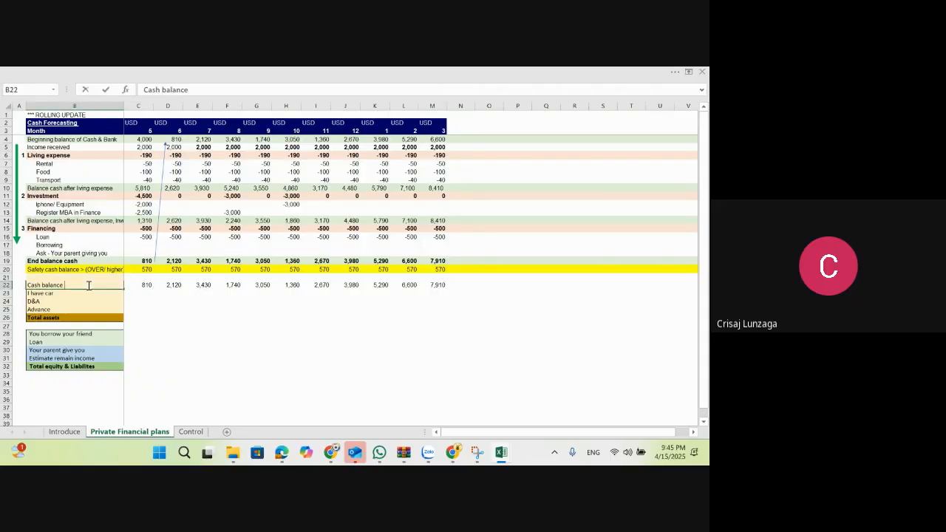
pyautogui.write('end')
pyautogui.press('Return')
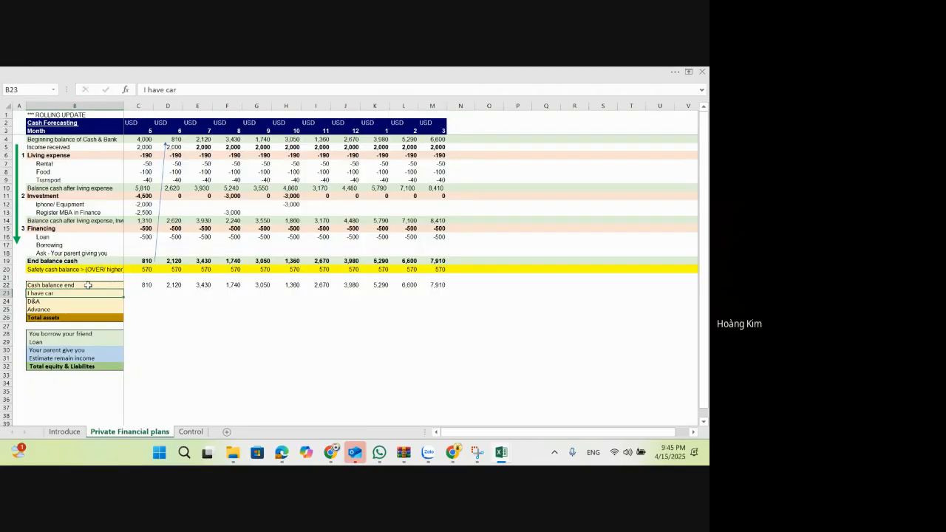
pyautogui.write('Car')
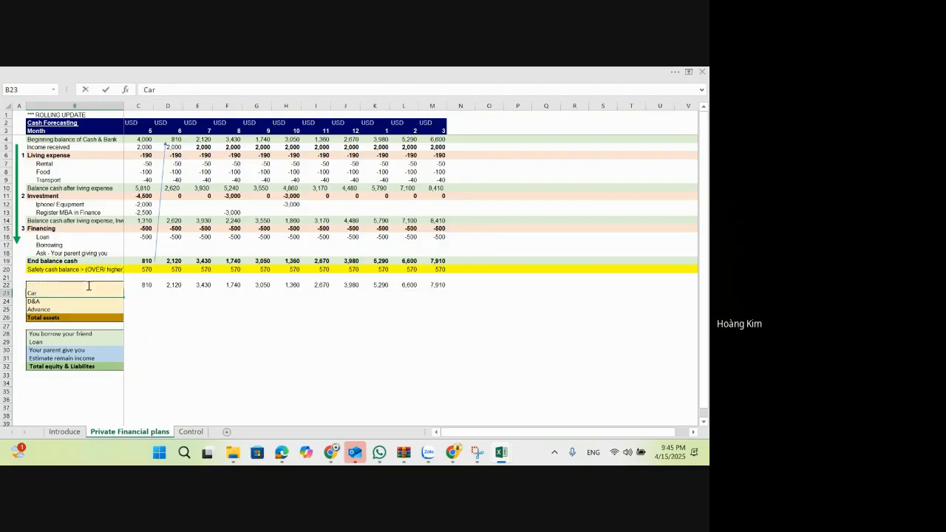
pyautogui.press('Tab')
# Step: Add an outside border around the assets block B22:M26
pyautogui.click(106, 285)
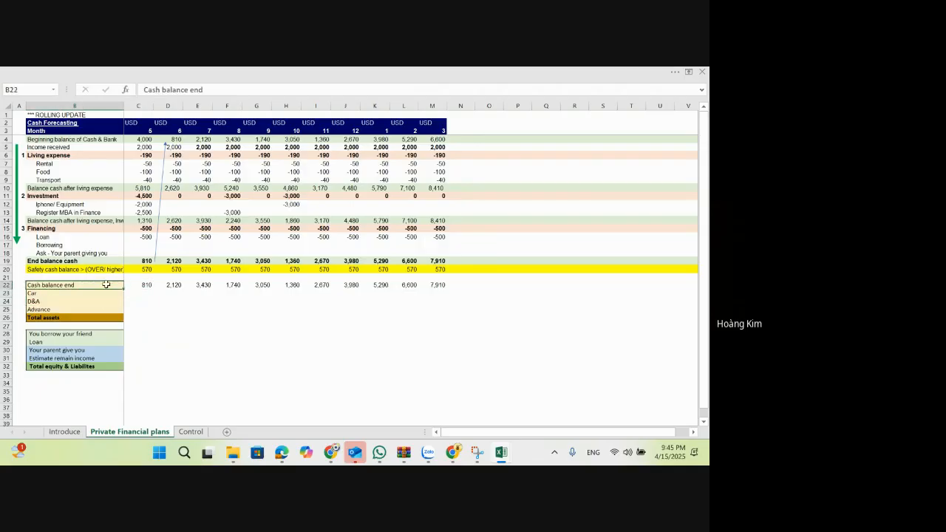
pyautogui.keyDown('shift'); pyautogui.click(438, 319); pyautogui.keyUp('shift')
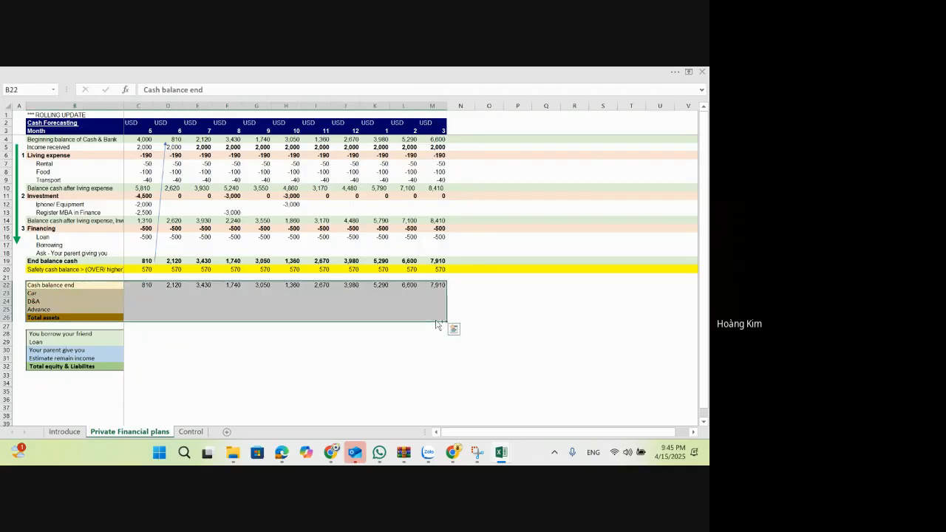
pyautogui.press('Right')
pyautogui.press('Right')
pyautogui.press('Down')
pyautogui.press('Left')
pyautogui.press('Left')
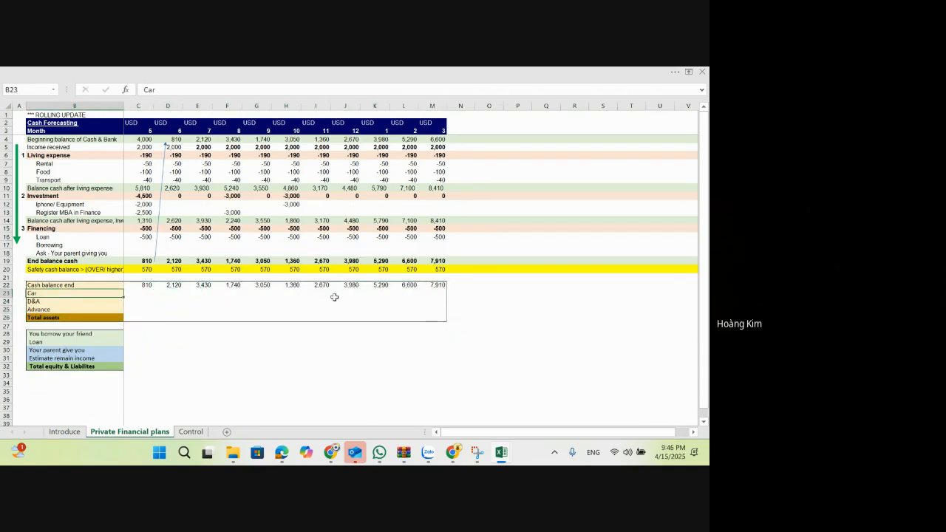
# Step: Enter 5,000 as the month 5 car value in C23
pyautogui.click(140, 295)
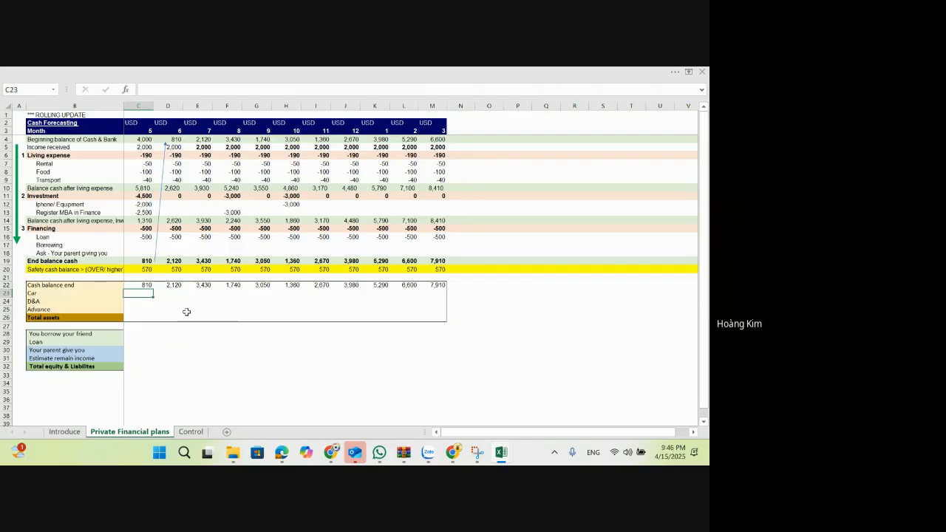
pyautogui.click(83, 153)
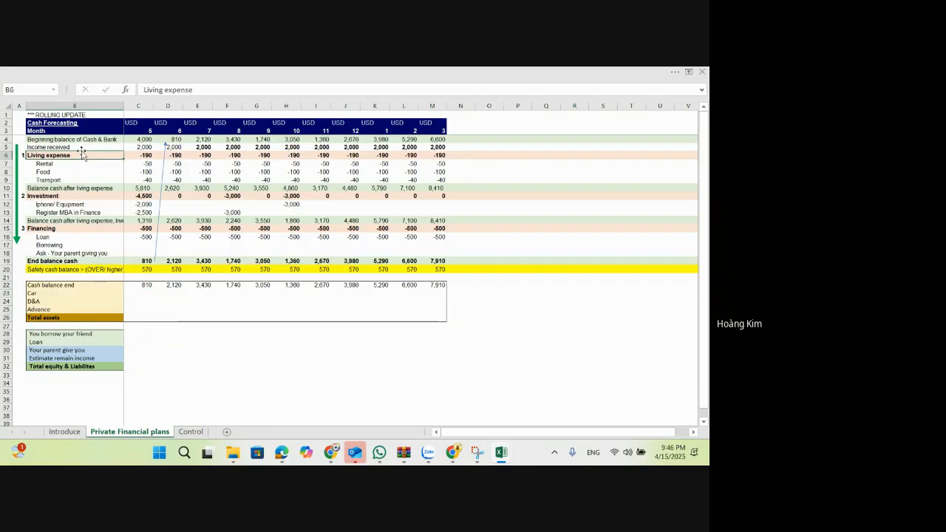
pyautogui.click(90, 147)
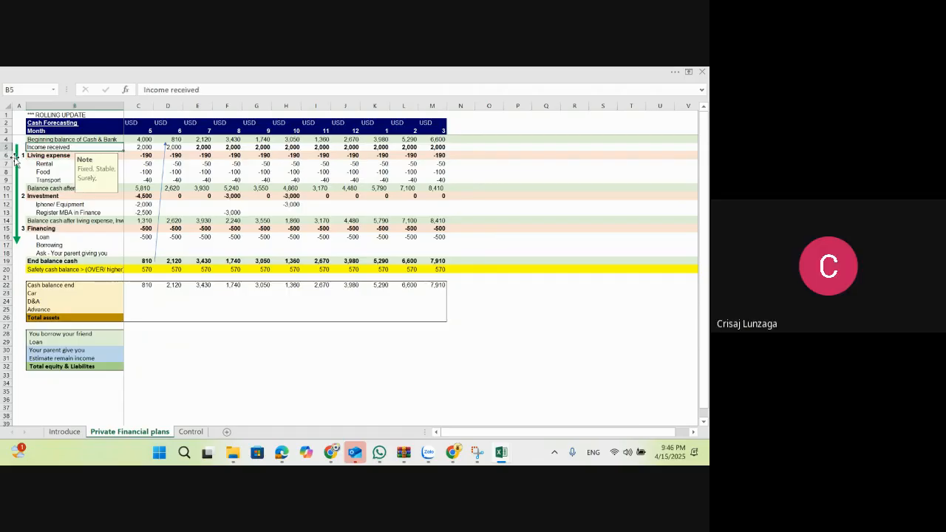
pyautogui.click(144, 295)
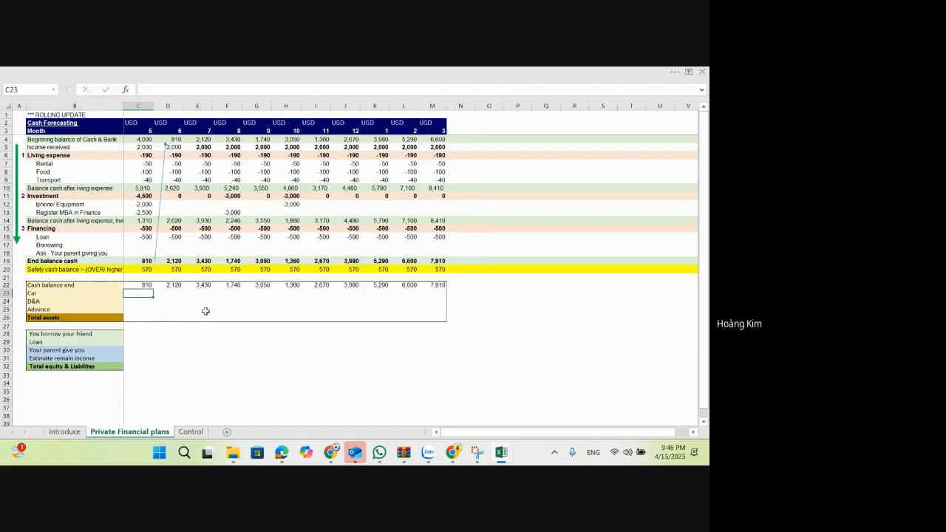
pyautogui.write('5,000')
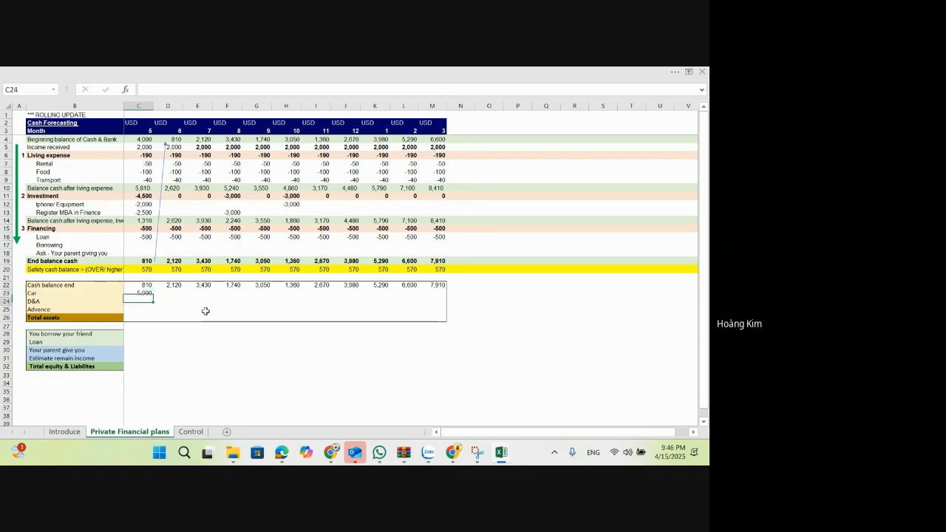
# Step: Extend the Car label in B23 to "Car (liquidation value)"
pyautogui.press('Left')
pyautogui.press('F2')
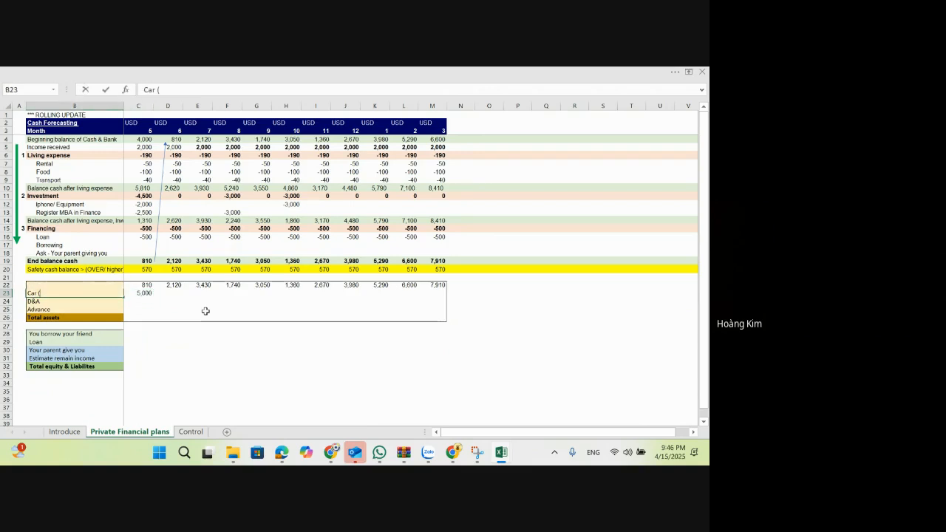
pyautogui.write('(liquidation')
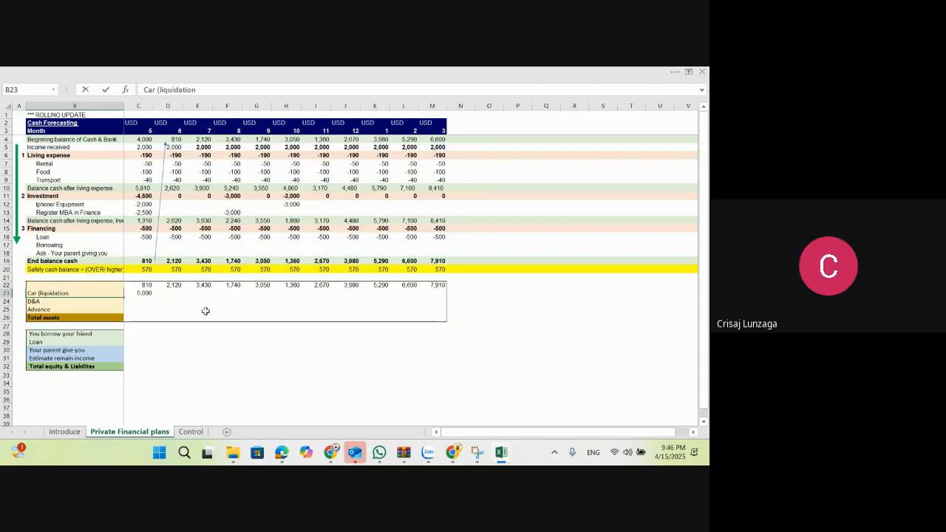
pyautogui.write(')')
pyautogui.press('Return')
pyautogui.press('Up')
pyautogui.press('Right')
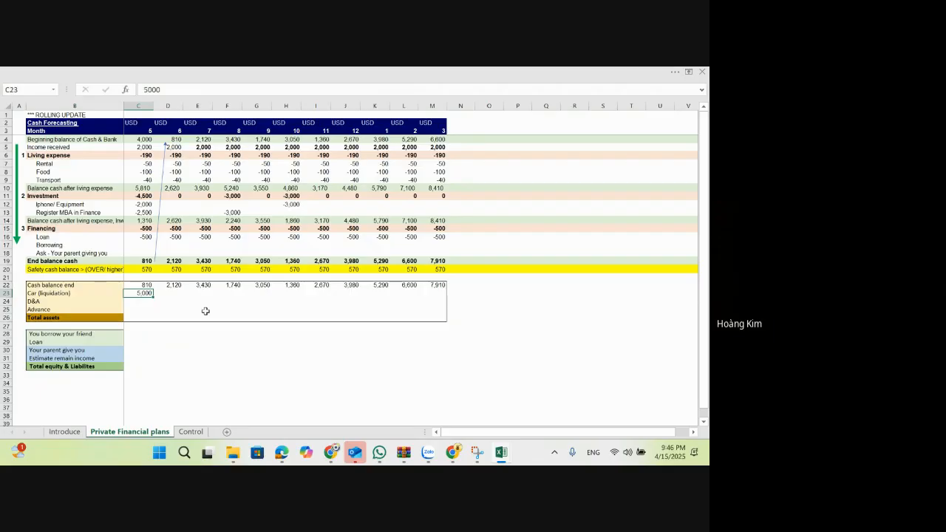
pyautogui.press('Left')
pyautogui.press('F2')
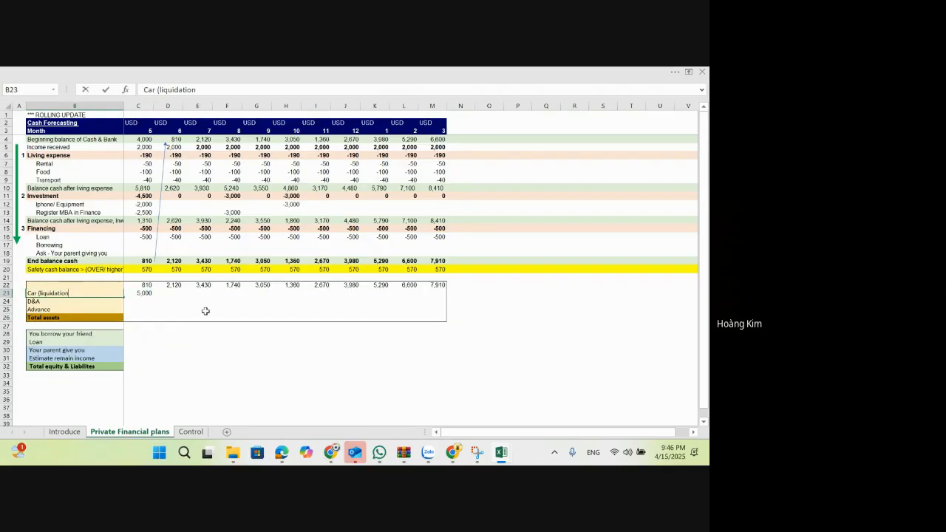
pyautogui.press('BackSpace')
pyautogui.write('value)')
pyautogui.press('Tab')
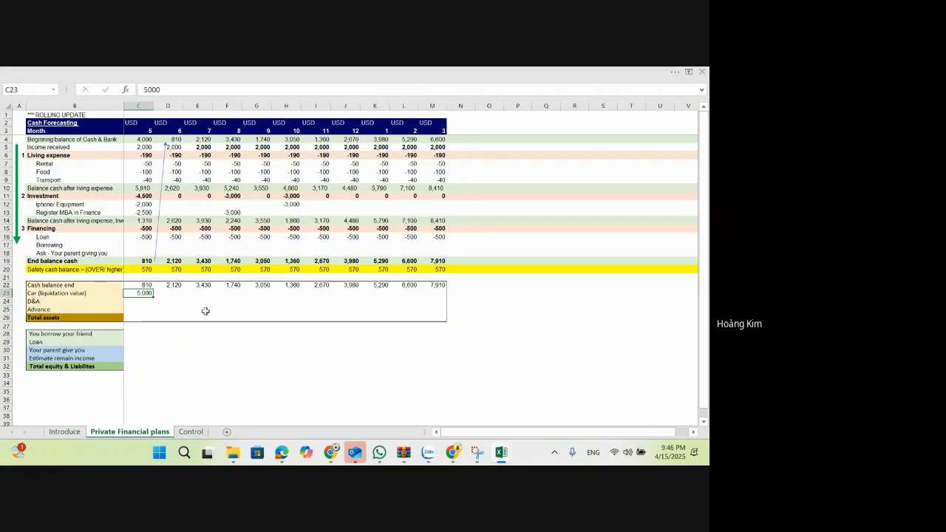
# Step: Set the month 5 car liquidation value in C23 to 2,000 and link month 6 to it with =C23
pyautogui.write('2,00')
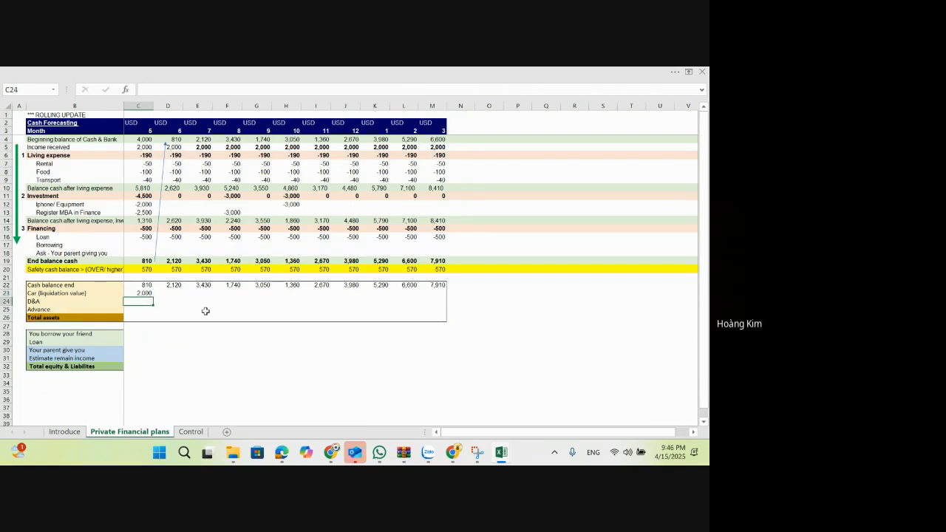
pyautogui.press('Up')
pyautogui.press('Right')
pyautogui.write('=')
pyautogui.press('Left')
pyautogui.hotkey('ctrl', 'Return')
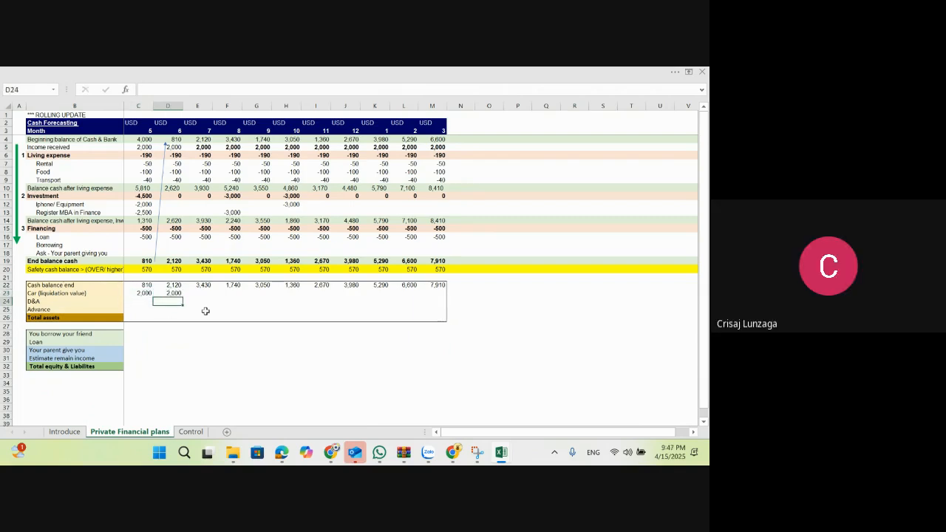
# Step: Copy the D23 car value and paste only its formula across E23:M23
pyautogui.hotkey('ctrl', 'c')
pyautogui.hotkey('shift', 'Right')
pyautogui.hotkey('shift', 'Right')
pyautogui.hotkey('shift', 'Right')
pyautogui.hotkey('shift', 'Right')
pyautogui.hotkey('shift', 'Right')
pyautogui.hotkey('shift', 'Right')
pyautogui.hotkey('shift', 'Right')
pyautogui.hotkey('shift', 'Right')
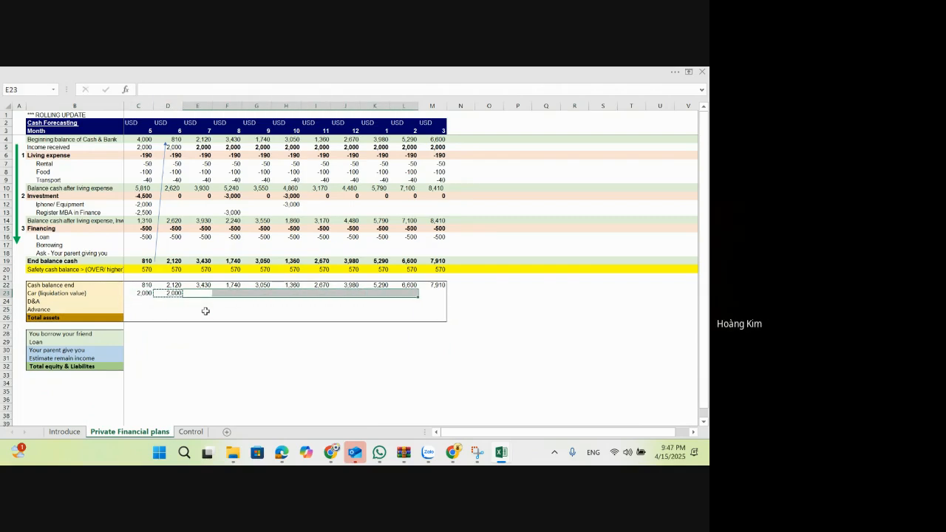
pyautogui.hotkey('alt', 'e')
pyautogui.press('s')
pyautogui.press('f')
pyautogui.press('Return')
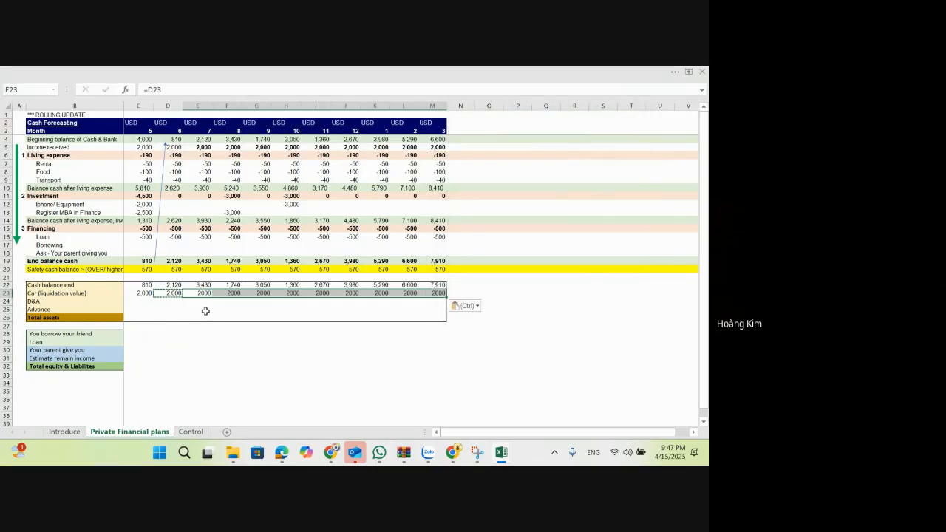
pyautogui.press('Left')
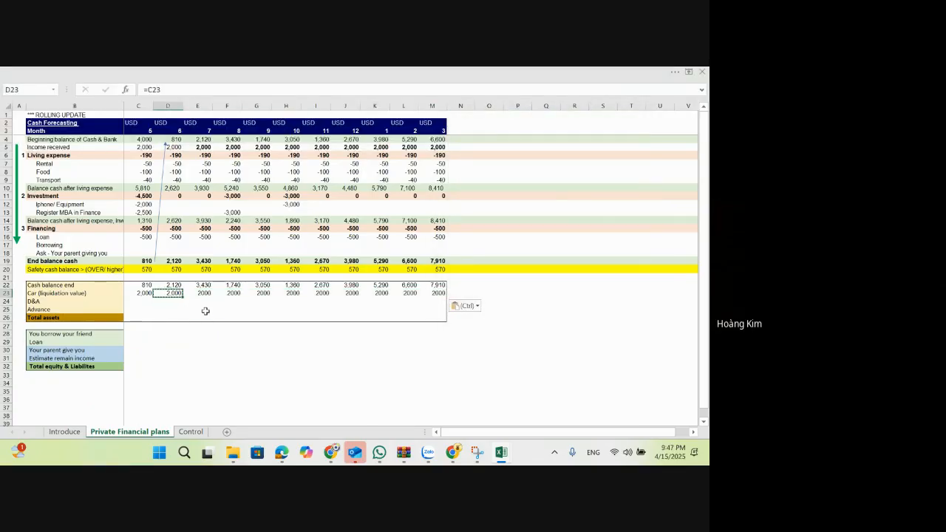
pyautogui.press('Right')
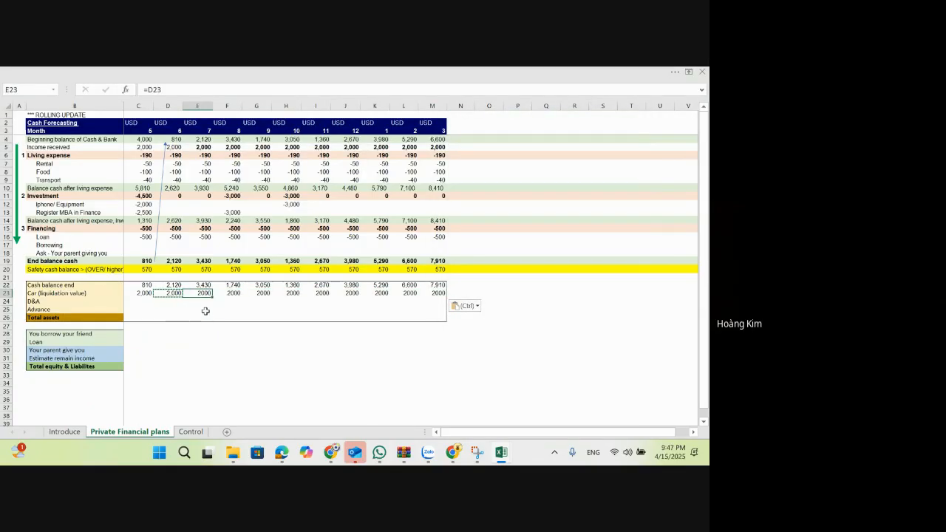
# Step: Set the month 9 car liquidation value in G23 to 1,000
pyautogui.press('Escape')
pyautogui.press('Right')
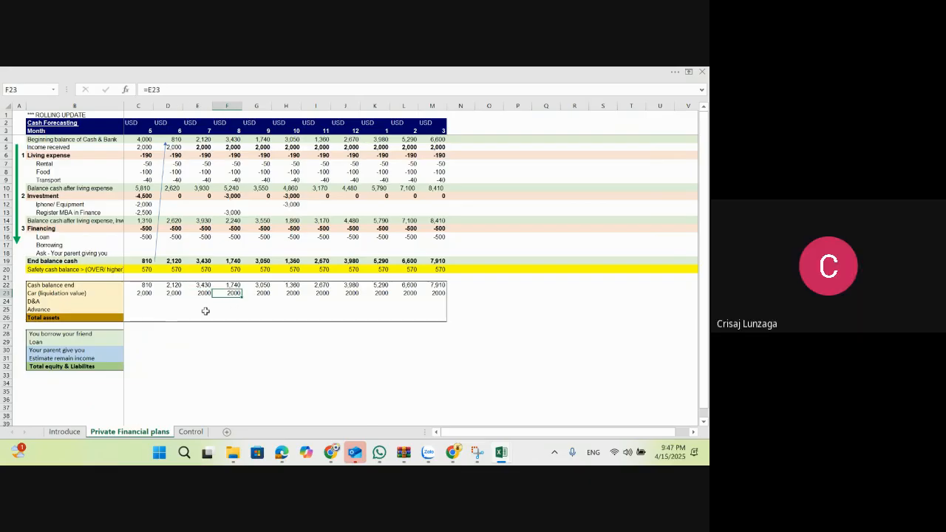
pyautogui.press('Right')
pyautogui.write('1000')
pyautogui.press('Return')
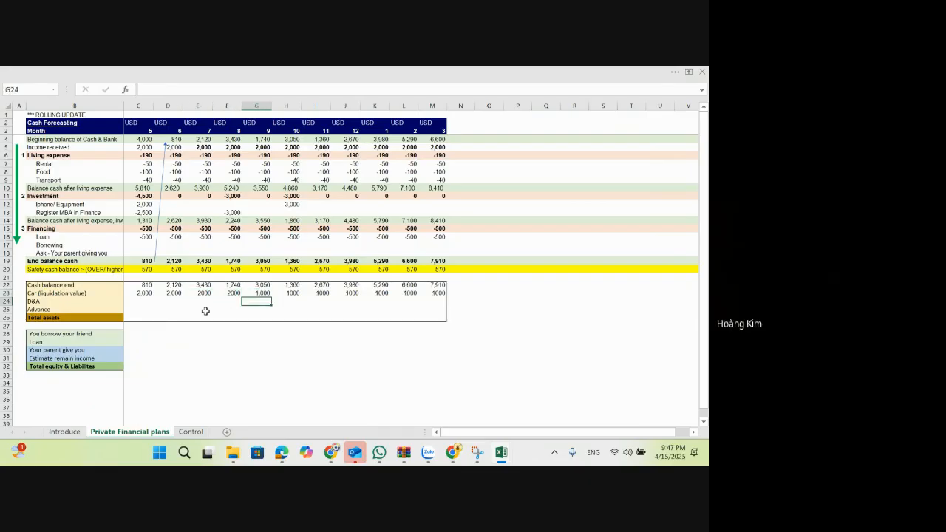
# Step: Delete the entire D&A row, row 24, from the assets table
pyautogui.press('Up')
pyautogui.press('Down')
pyautogui.press('Left')
pyautogui.press('Up')
pyautogui.press('Right')
pyautogui.press('Down')
pyautogui.press('Left')
pyautogui.press('Left')
pyautogui.press('Left')
pyautogui.press('Left')
pyautogui.press('Left')
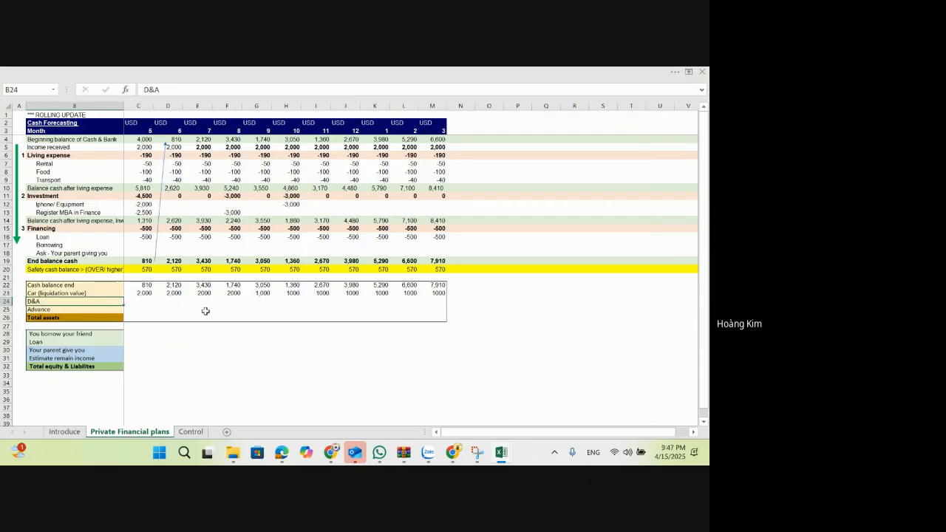
pyautogui.hotkey('shift', 'space')
pyautogui.hotkey('ctrl', '-')
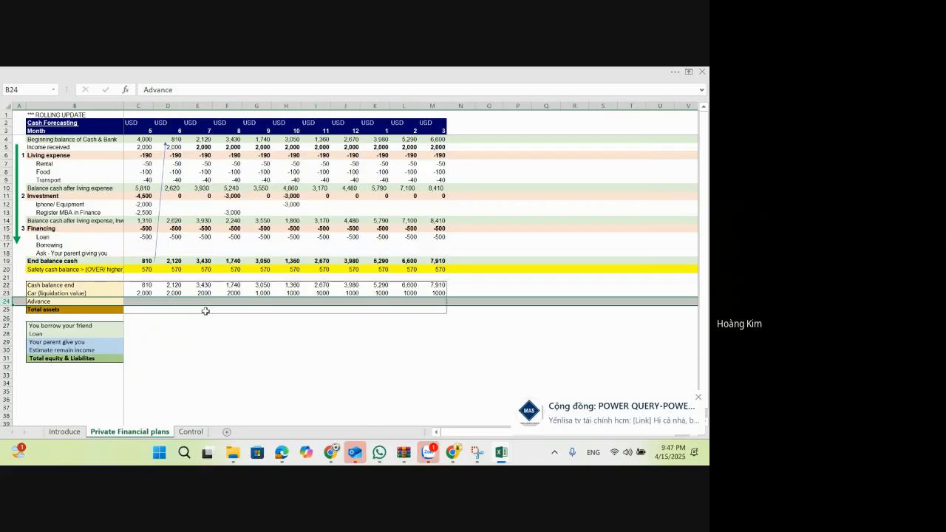
# Step: Replace the Advance label in B24 with "Other assets you sell"
pyautogui.press('Right')
pyautogui.press('Right')
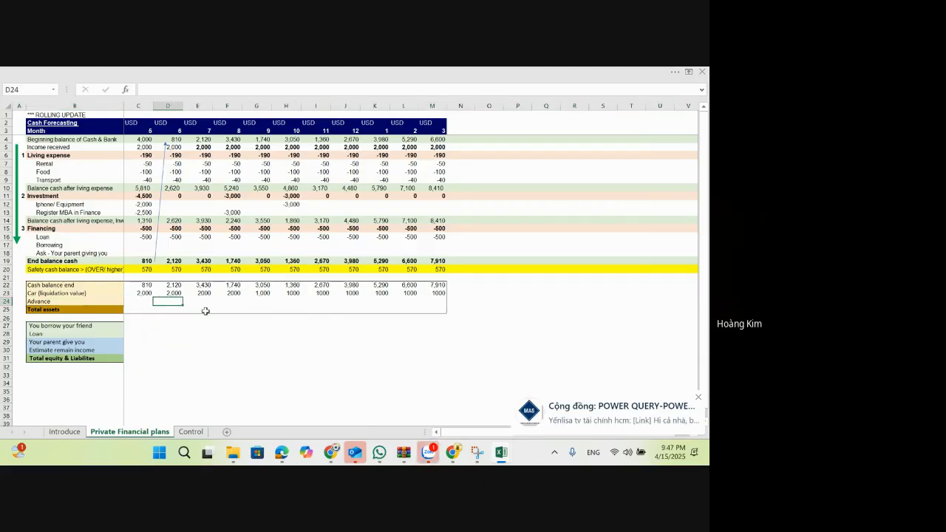
pyautogui.press('Left')
pyautogui.press('Left')
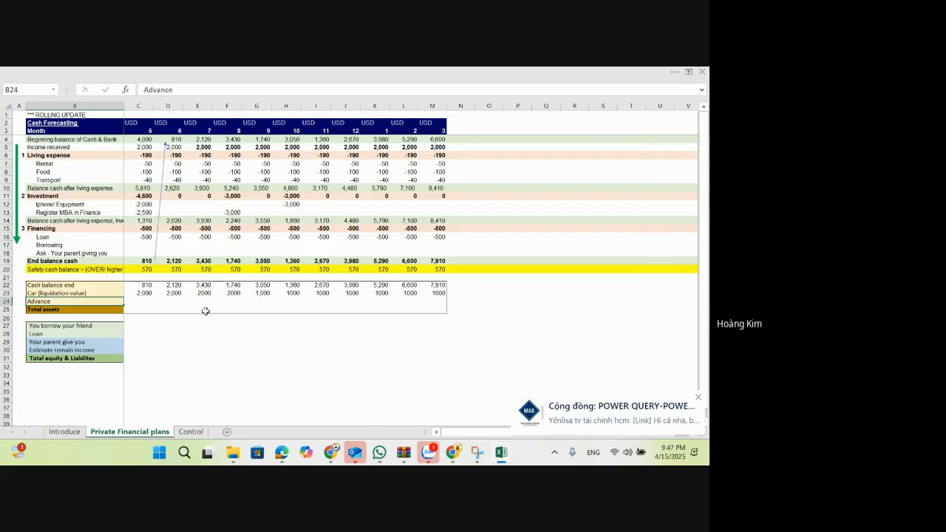
pyautogui.write('Othe')
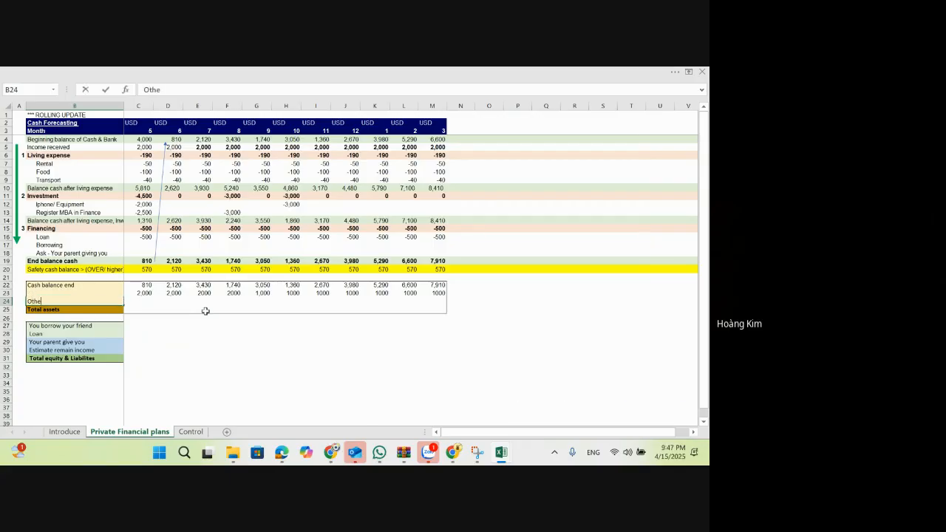
pyautogui.write('r assets you sell')
pyautogui.press('Right')
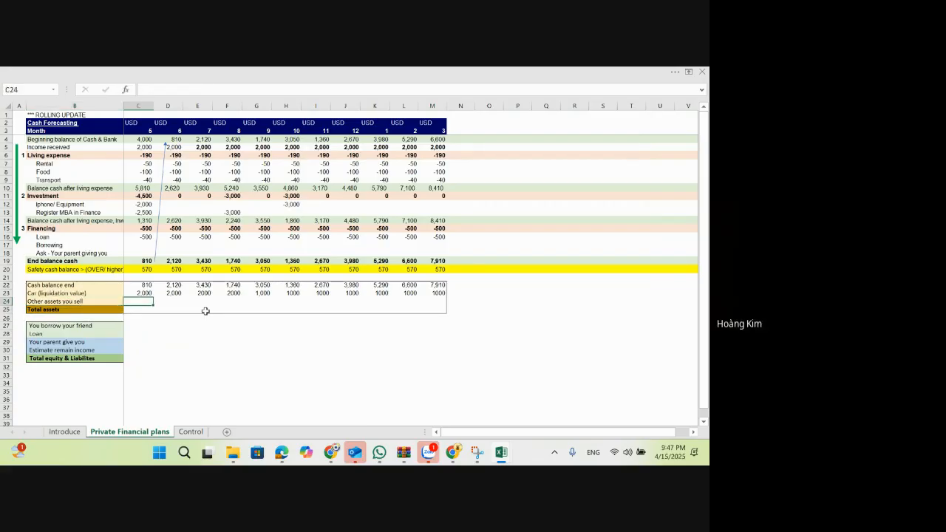
# Step: Enter 200 for other assets in month 5 (C24) and copy it across D24:M24
pyautogui.write('200')
pyautogui.press('Return')
pyautogui.press('Up')
pyautogui.hotkey('ctrl', 'c')
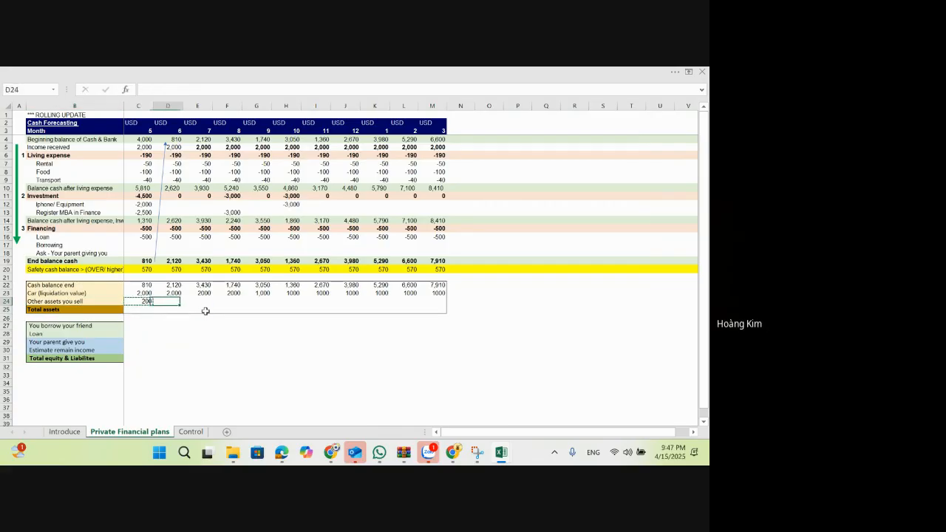
pyautogui.press('Right')
pyautogui.hotkey('shift', 'Right')
pyautogui.hotkey('shift', 'Right')
pyautogui.hotkey('shift', 'Right')
pyautogui.hotkey('shift', 'Right')
pyautogui.hotkey('shift', 'Right')
pyautogui.hotkey('shift', 'Right')
pyautogui.hotkey('shift', 'Right')
pyautogui.hotkey('shift', 'Right')
pyautogui.hotkey('shift', 'Right')
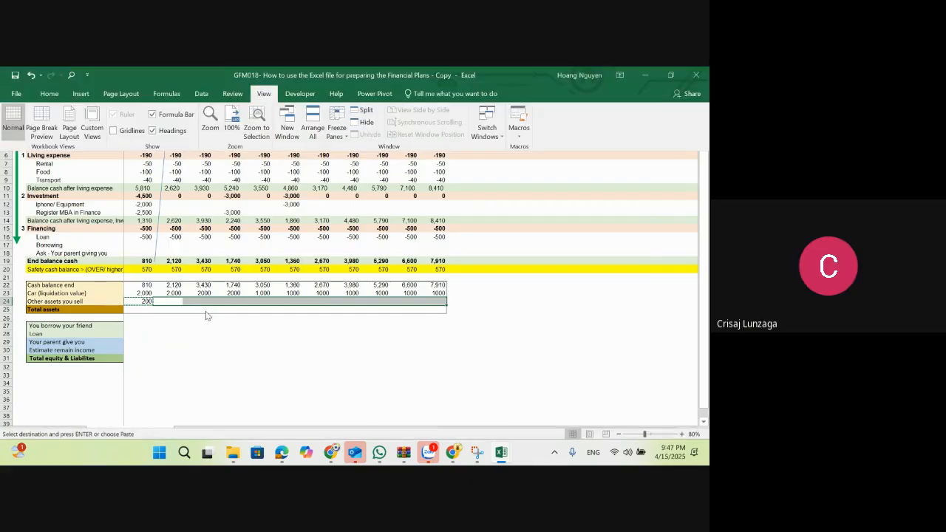
pyautogui.hotkey('ctrl', 'v')
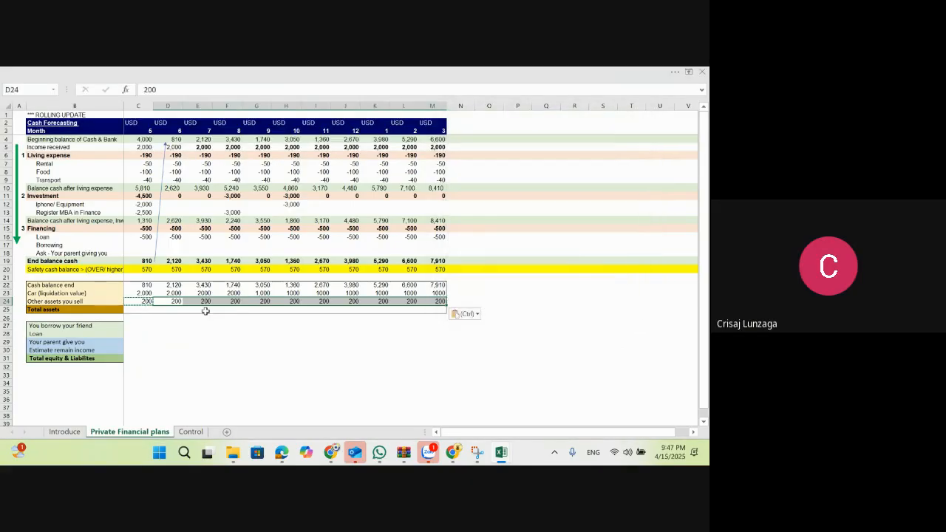
pyautogui.press('Right')
pyautogui.press('Right')
pyautogui.press('Right')
pyautogui.press('Right')
pyautogui.press('Right')
pyautogui.press('Right')
pyautogui.press('Right')
pyautogui.press('Right')
pyautogui.press('Right')
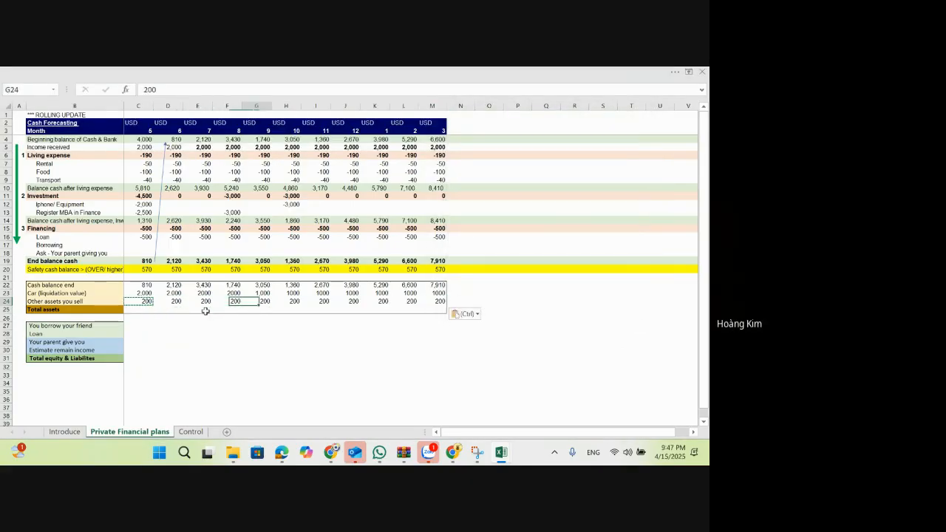
pyautogui.press('Right')
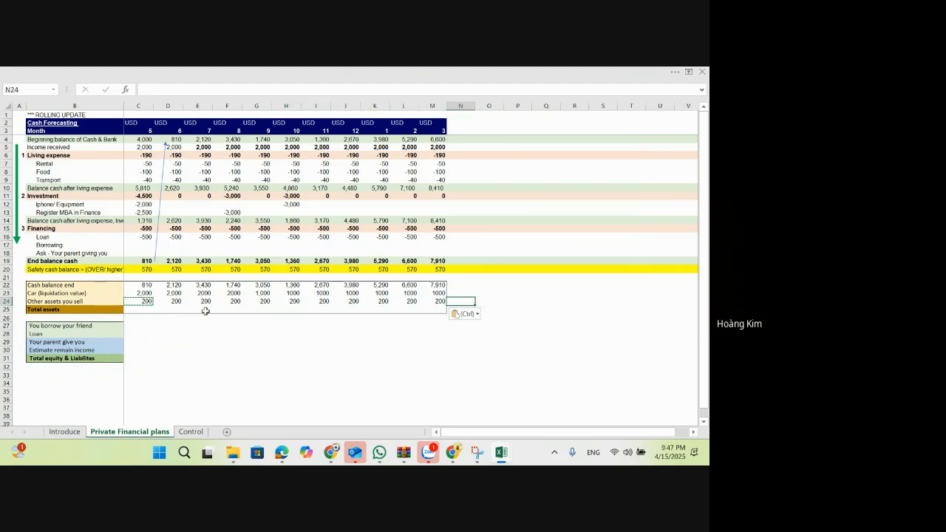
# Step: Insert a blank row above "Other assets you sell" in the assets table
pyautogui.press('Left')
# Step: Label the new asset row in B24 "Lend money to your friends"
pyautogui.press('Left')
pyautogui.hotkey('shift', 'space')
pyautogui.hotkey('ctrl', 'shift', '=')
pyautogui.press('Left')
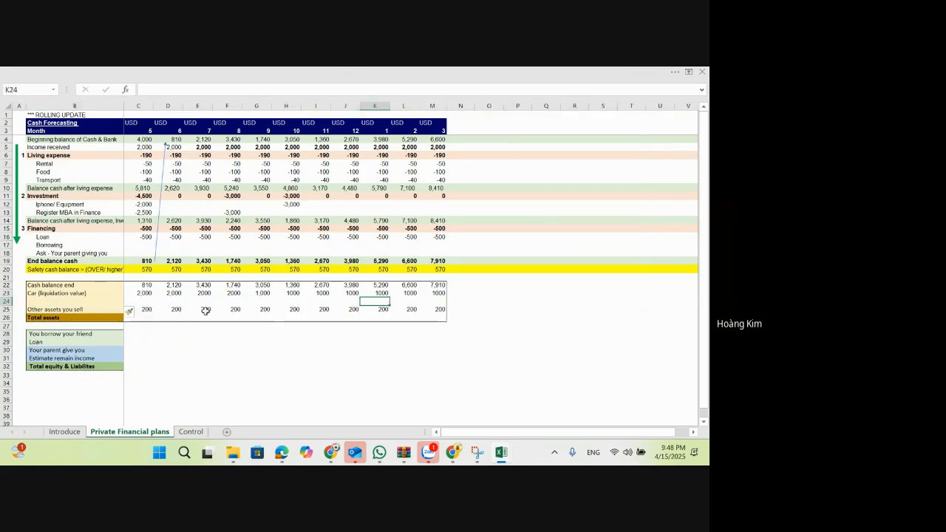
pyautogui.press('Left')
pyautogui.press('Left')
pyautogui.press('Left')
pyautogui.press('Left')
pyautogui.press('Left')
pyautogui.press('Left')
pyautogui.press('Left')
pyautogui.press('Left')
pyautogui.press('Left')
pyautogui.write('Le')
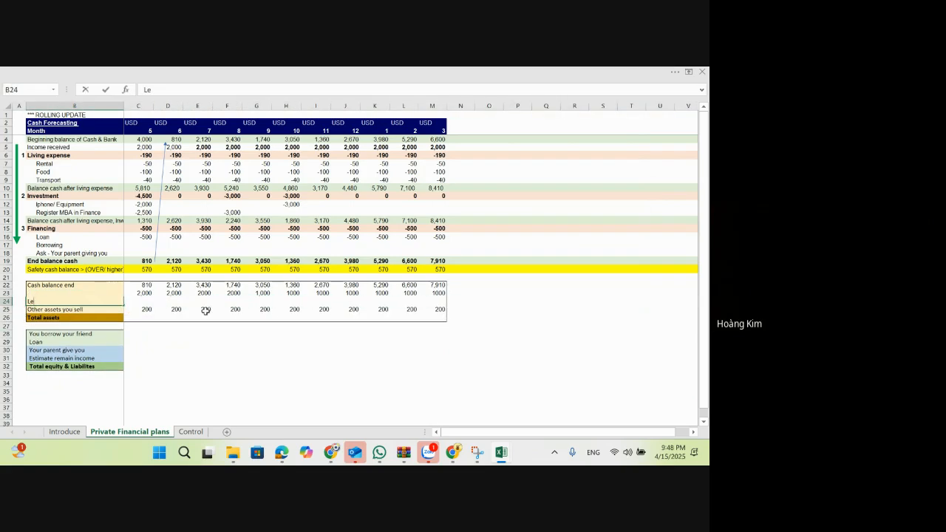
pyautogui.write('nd money')
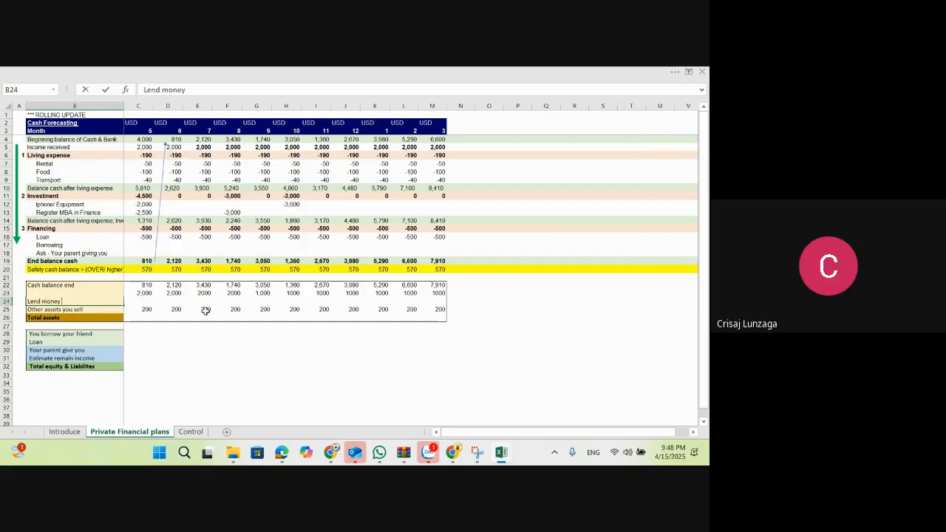
pyautogui.write(' you')
pyautogui.press('BackSpace')
pyautogui.press('BackSpace')
pyautogui.press('BackSpace')
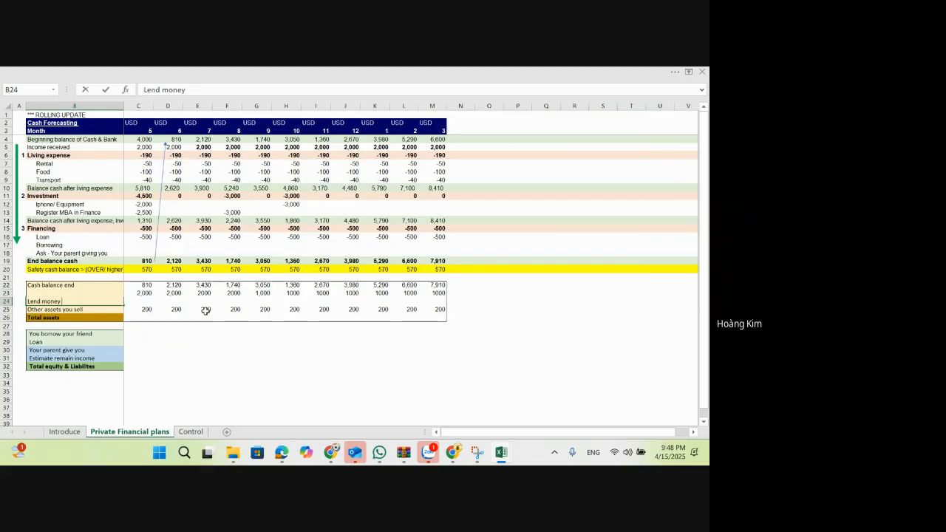
pyautogui.write('to your fri')
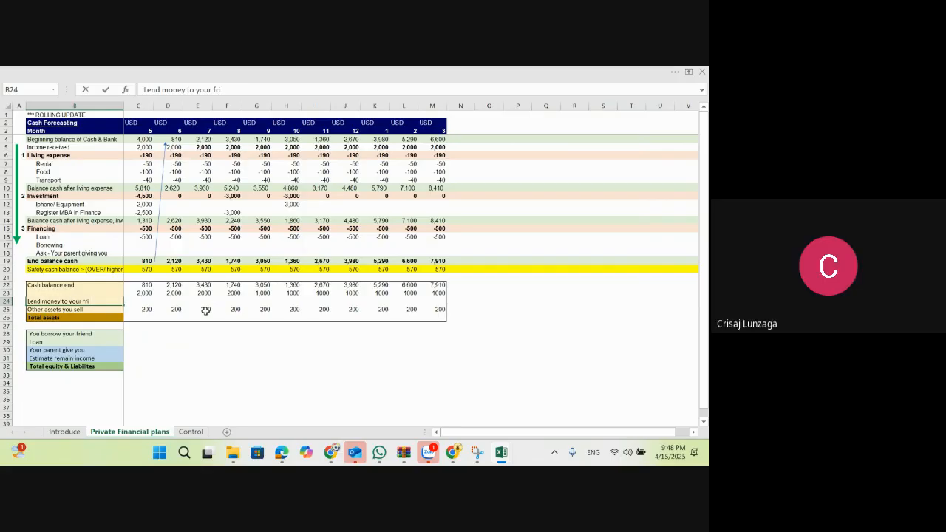
pyautogui.write('ends')
pyautogui.press('Return')
# Step: Enter 4,000 as the month 5 amount lent to friends in C24
pyautogui.press('Right')
pyautogui.press('Up')
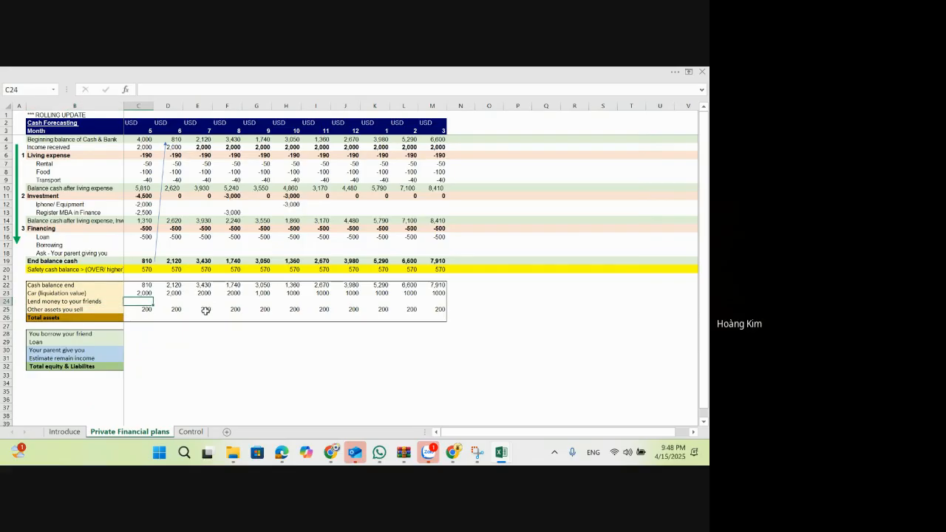
pyautogui.write('4000')
pyautogui.hotkey('ctrl', 'Return')
# Step: Insert a blank row above "Ask - Your parent giving you" in the Financing section
pyautogui.click(62, 253)
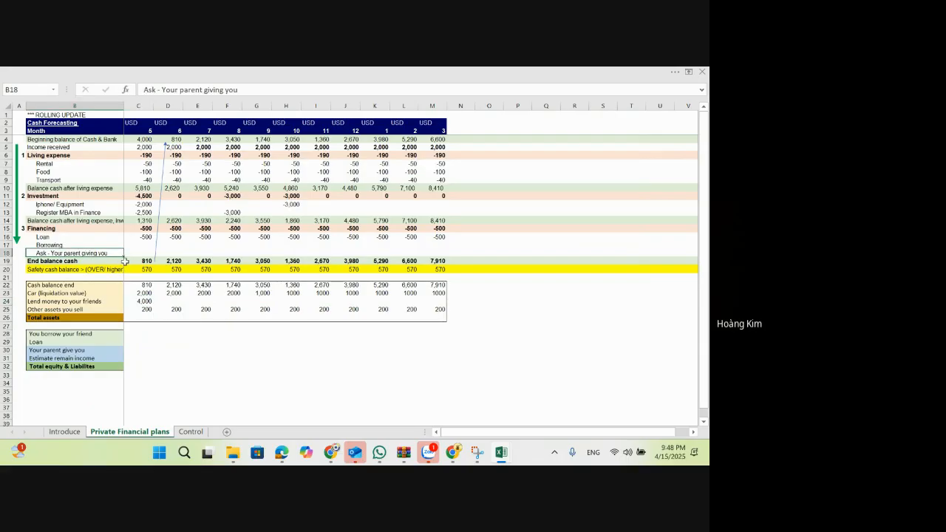
pyautogui.press('Up')
pyautogui.press('Down')
pyautogui.hotkey('shift', 'space')
pyautogui.hotkey('ctrl', 'shift', '+')
# Step: Label the new Financing row in B18 "Ask lending from your friend"
pyautogui.press('Down')
pyautogui.press('Up')
pyautogui.press('F2')
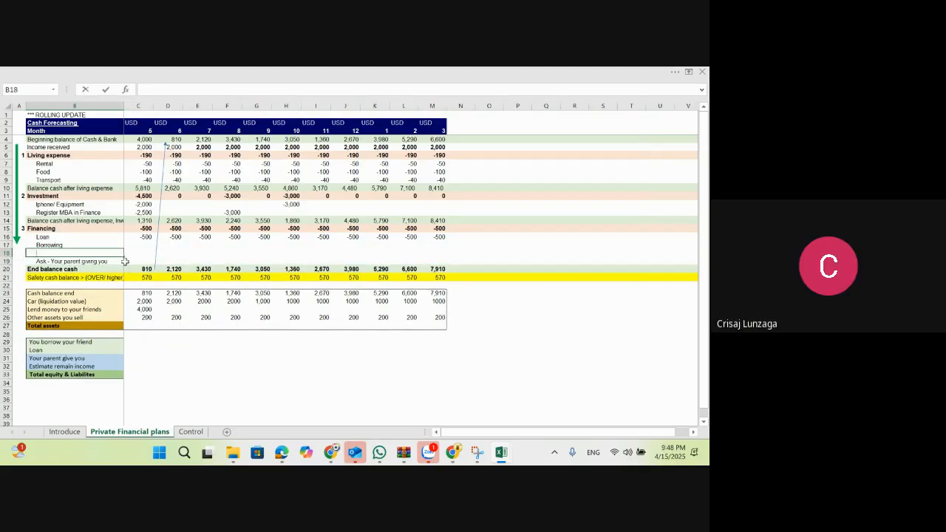
pyautogui.write('Ask')
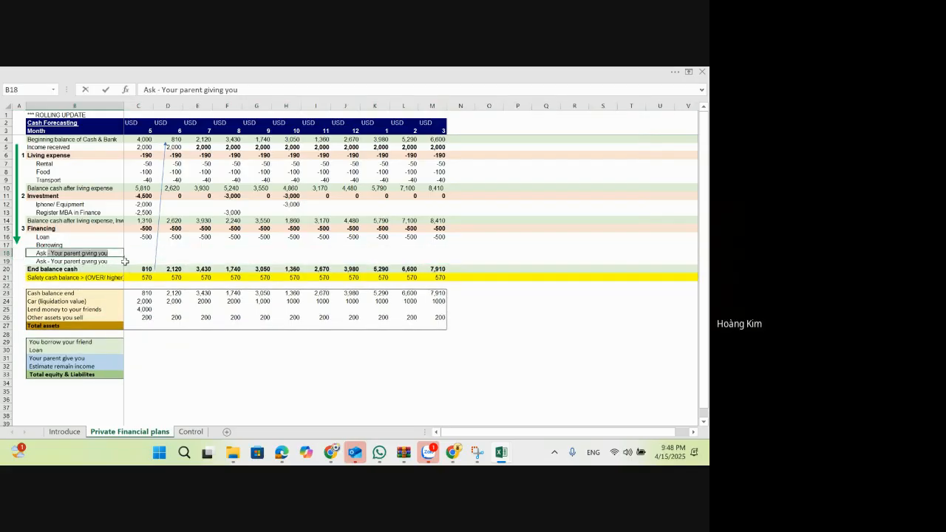
pyautogui.write(' lendi')
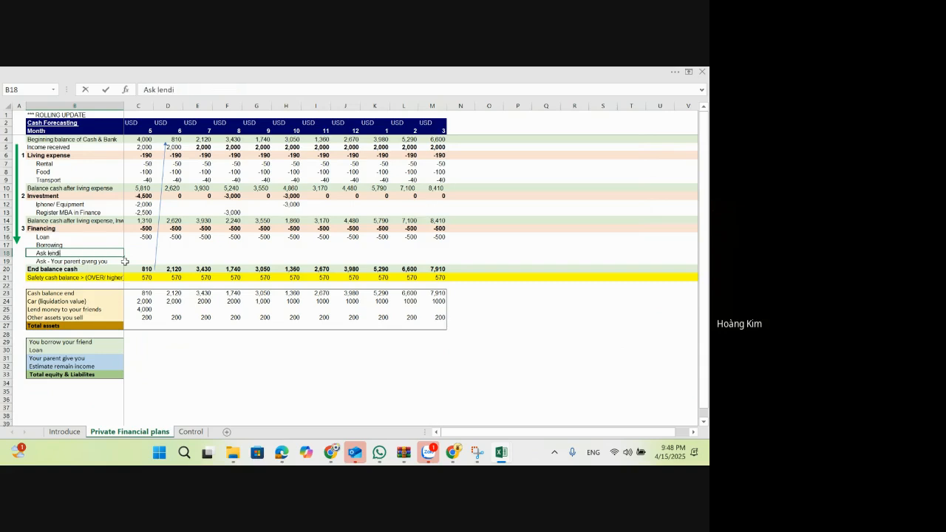
pyautogui.write('ng from your friend')
pyautogui.press('Return')
# Step: Examine the monthly cells of the friend lending row alongside the ending cash balance and the money lent to friends
pyautogui.press('Right')
pyautogui.press('Right')
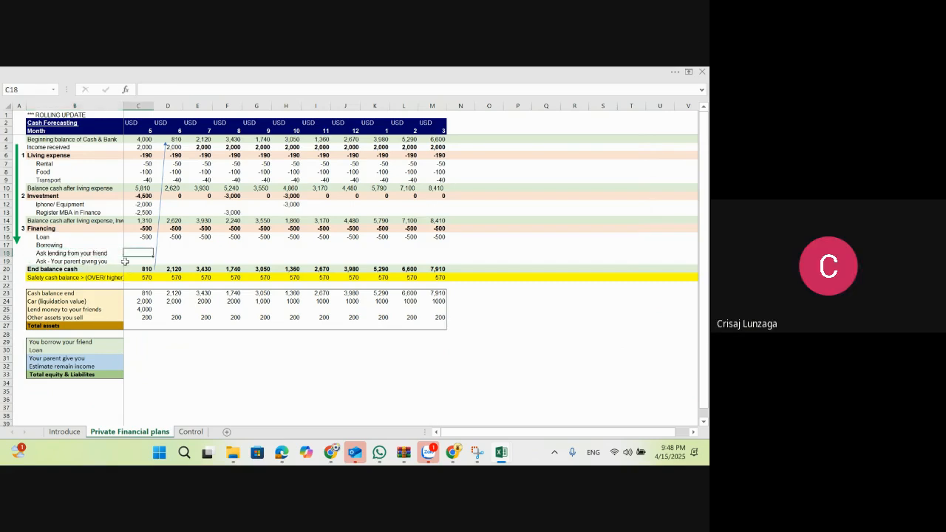
pyautogui.press('Down')
pyautogui.press('Down')
pyautogui.press('Down')
pyautogui.press('Down')
pyautogui.press('Down')
pyautogui.press('Down')
pyautogui.press('Left')
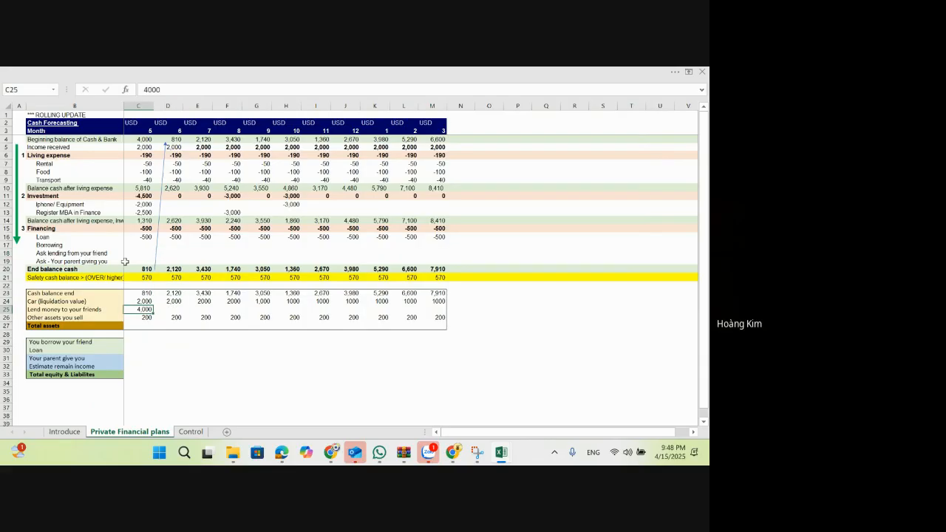
pyautogui.press('Up')
pyautogui.press('Up')
pyautogui.press('Up')
pyautogui.press('Up')
pyautogui.press('Up')
pyautogui.press('Up')
pyautogui.press('Up')
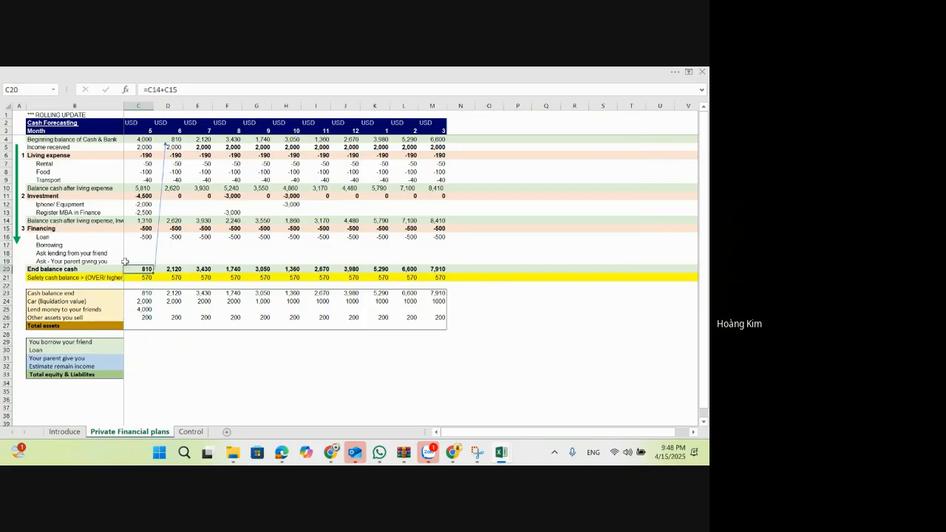
pyautogui.hotkey('shift', 'Right')
pyautogui.hotkey('shift', 'Right')
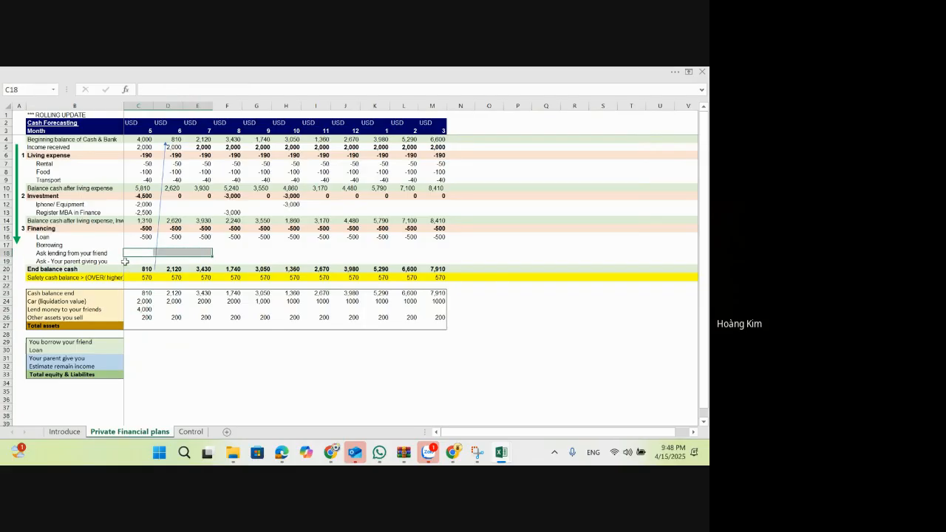
pyautogui.press('Right')
pyautogui.press('Right')
pyautogui.press('Right')
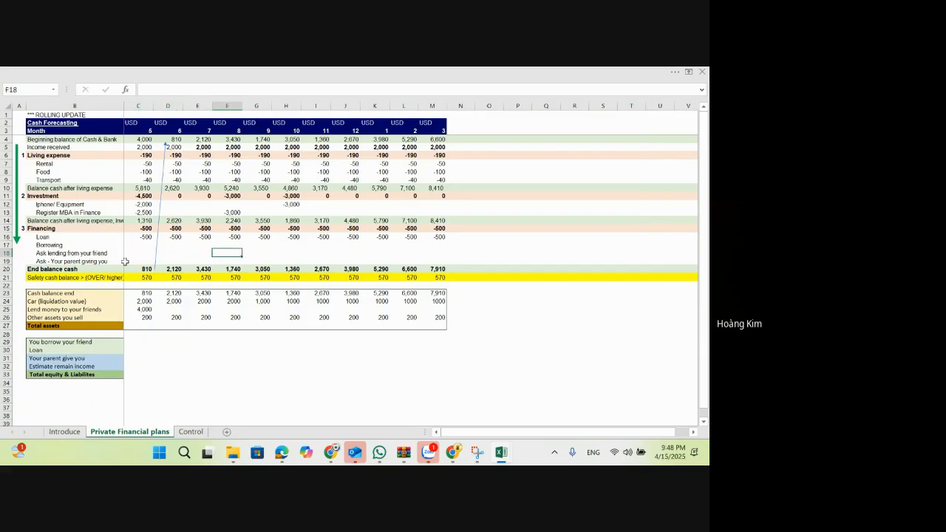
pyautogui.press('Right')
pyautogui.press('Right')
pyautogui.press('Right')
pyautogui.press('Down')
pyautogui.press('Down')
pyautogui.press('Down')
pyautogui.press('Down')
pyautogui.press('Down')
pyautogui.press('Down')
pyautogui.press('Down')
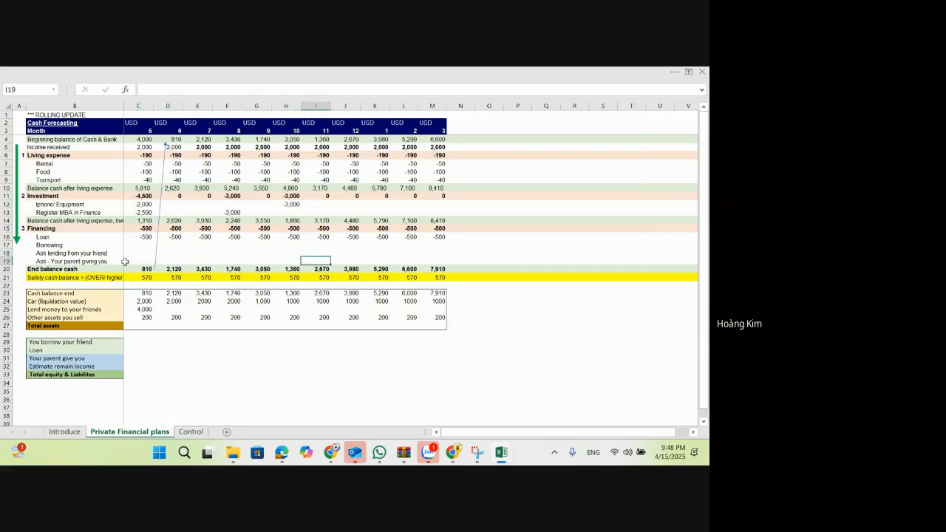
pyautogui.press('Left')
pyautogui.press('Left')
pyautogui.press('Left')
pyautogui.press('Left')
pyautogui.press('Left')
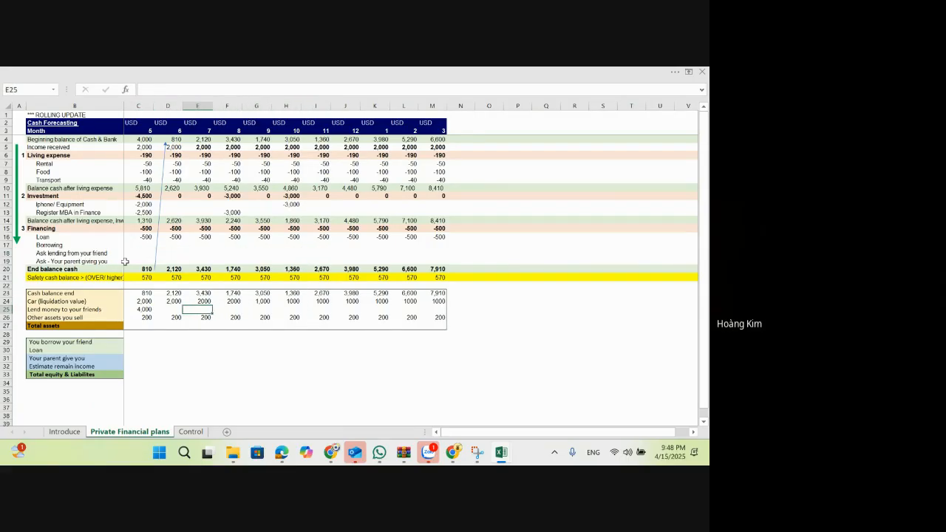
# Step: Link the month 6 amount lent to friends in D25 to month 5 with =C25
pyautogui.write('=')
pyautogui.press('Left')
pyautogui.press('Return')
pyautogui.press('Up')
pyautogui.press('Left')
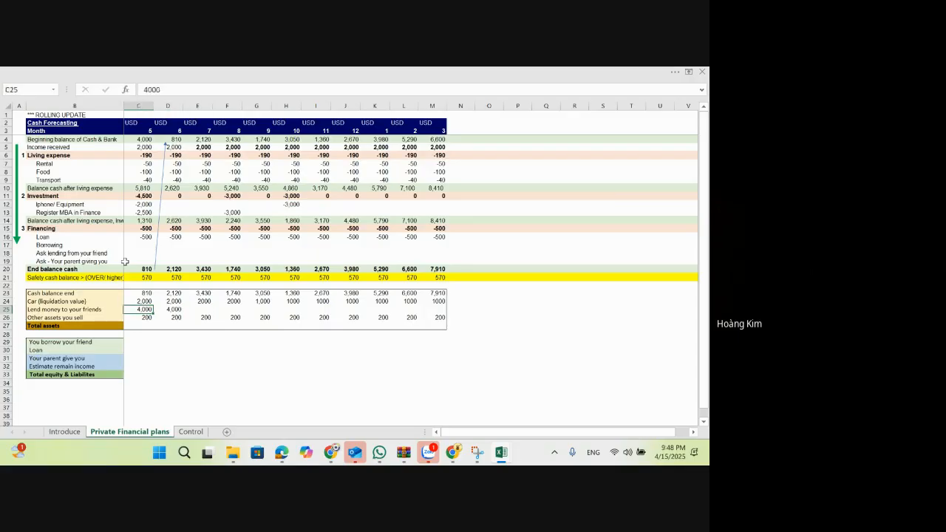
# Step: Enter =C25+SUM($D$18:D18) in D25 so the month 6 amount lent to friends includes the friend lending row
pyautogui.press('Right')
pyautogui.write('=')
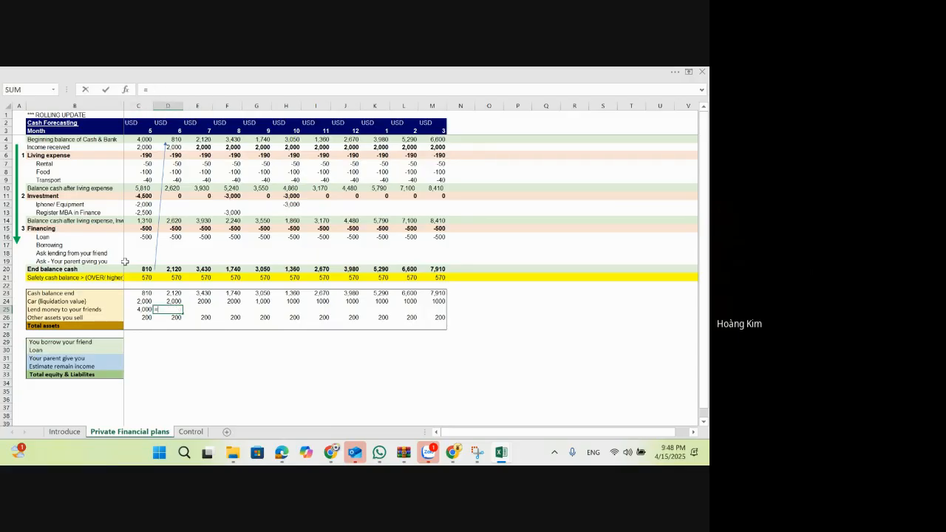
pyautogui.click(145, 308)
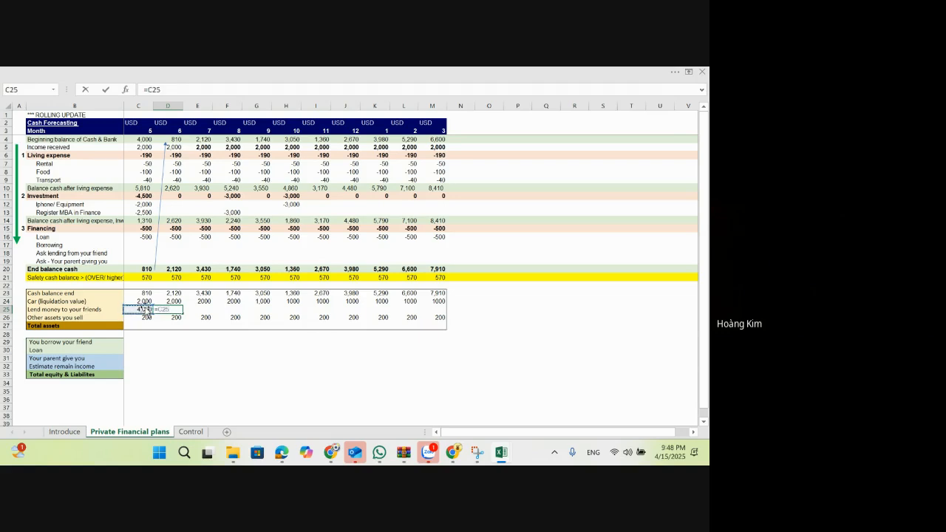
pyautogui.write('+sum(')
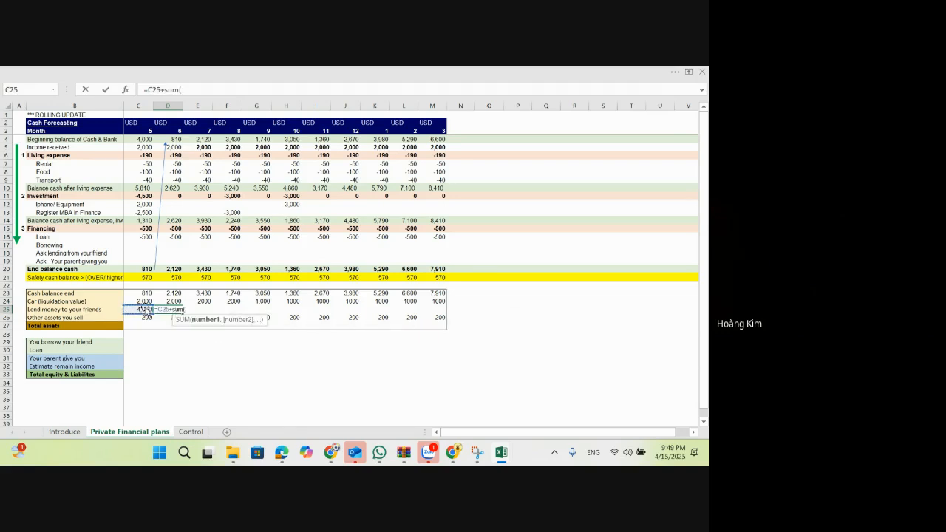
pyautogui.click(169, 251)
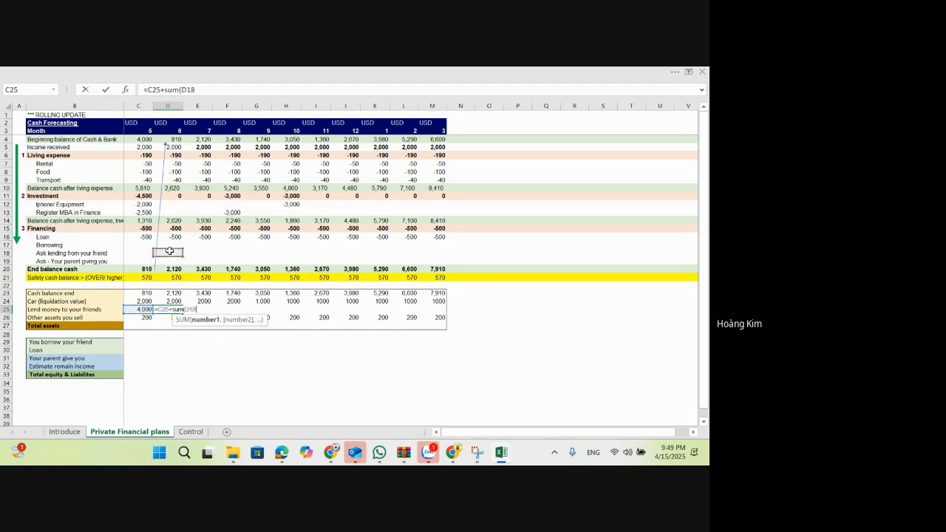
pyautogui.write(':D18)')
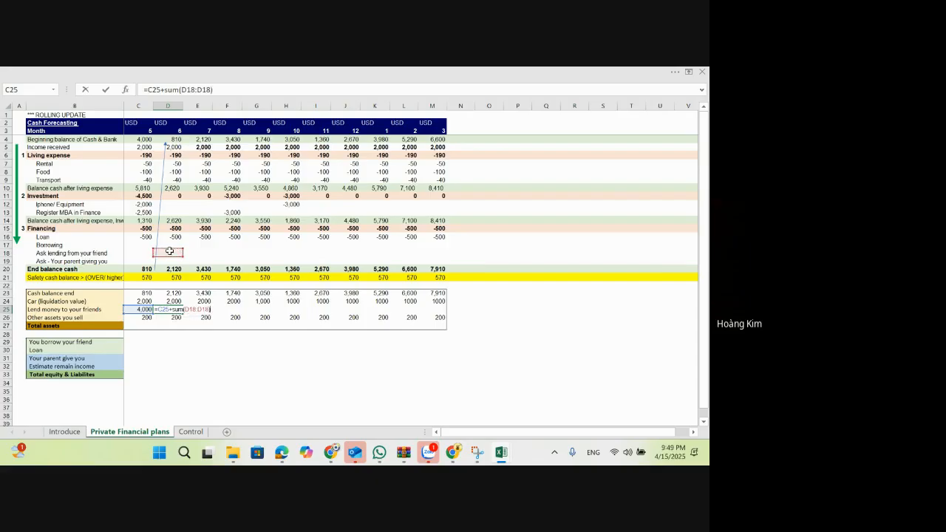
pyautogui.doubleClick(185, 90)
pyautogui.press('F4')
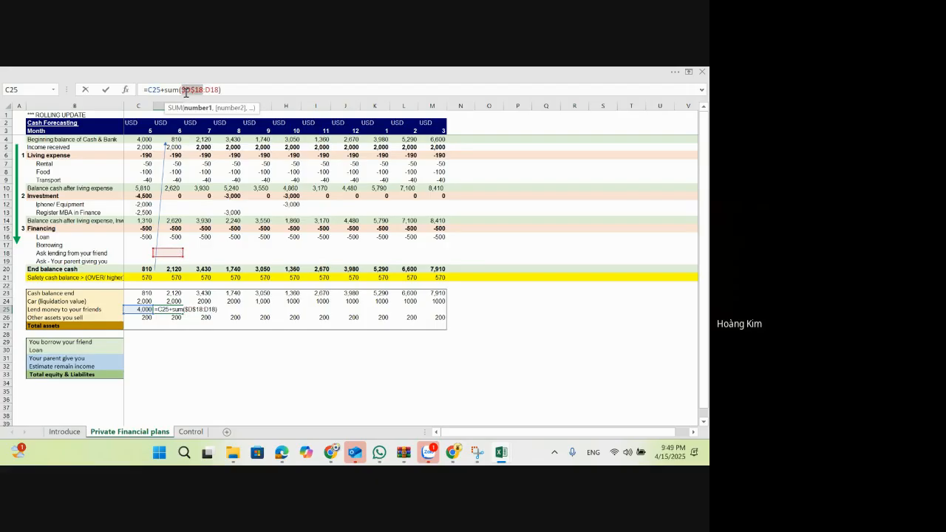
pyautogui.hotkey('ctrl', 'Return')
# Step: Copy the D25 formula across the remaining months of the Lend money to your friends row, E25:M25
pyautogui.hotkey('ctrl', 'c')
pyautogui.press('Right')
pyautogui.hotkey('shift', 'Right')
pyautogui.hotkey('shift', 'Right')
pyautogui.hotkey('shift', 'Right')
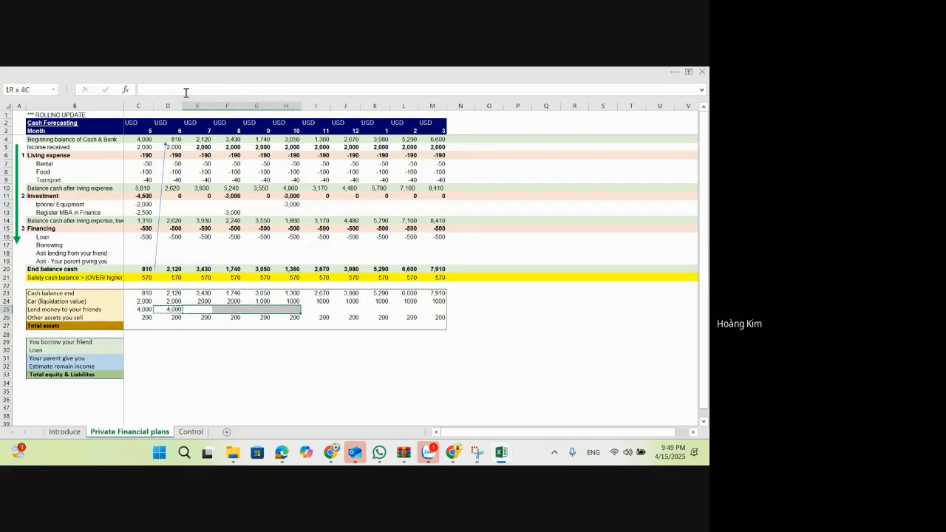
pyautogui.hotkey('shift', 'Right')
pyautogui.hotkey('shift', 'Right')
pyautogui.hotkey('shift', 'Right')
pyautogui.hotkey('shift', 'Right')
pyautogui.hotkey('shift', 'Right')
pyautogui.hotkey('ctrl', 'v')
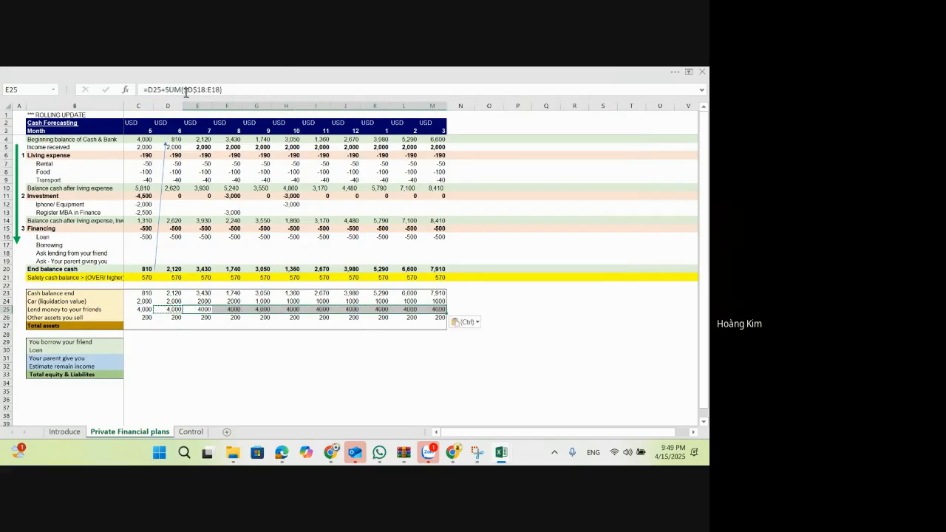
# Step: Enter -3,000 as the month 6 Register MBA in Finance cost in D13
pyautogui.press('Up')
pyautogui.press('Up')
pyautogui.press('Up')
pyautogui.press('Up')
pyautogui.press('Up')
pyautogui.press('Up')
pyautogui.press('Up')
pyautogui.press('Left')
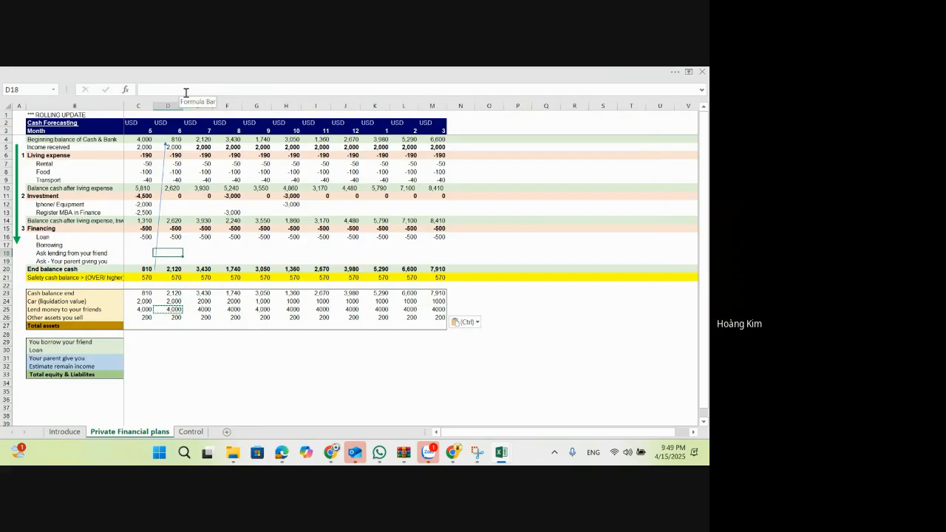
pyautogui.press('Left')
pyautogui.press('Left')
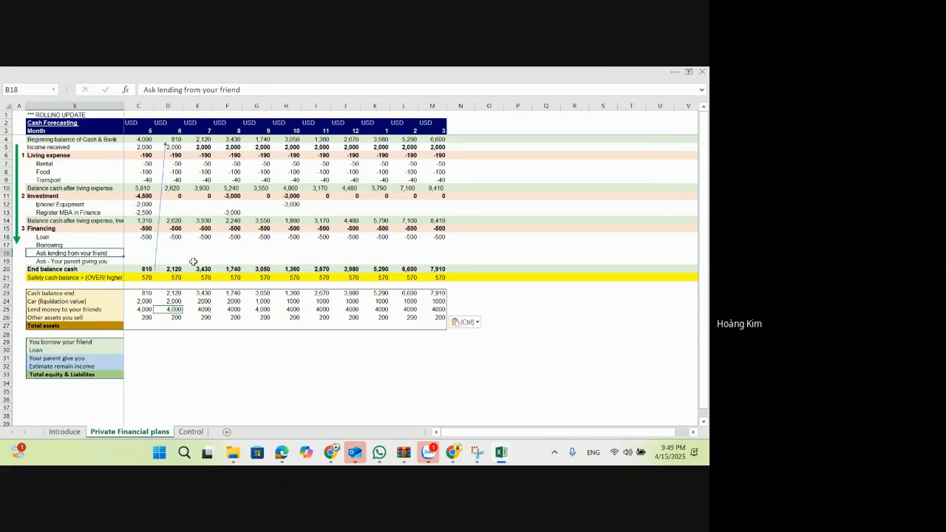
pyautogui.press('Right')
pyautogui.press('Right')
pyautogui.press('Up')
pyautogui.press('Up')
pyautogui.press('Up')
pyautogui.press('Up')
pyautogui.press('Up')
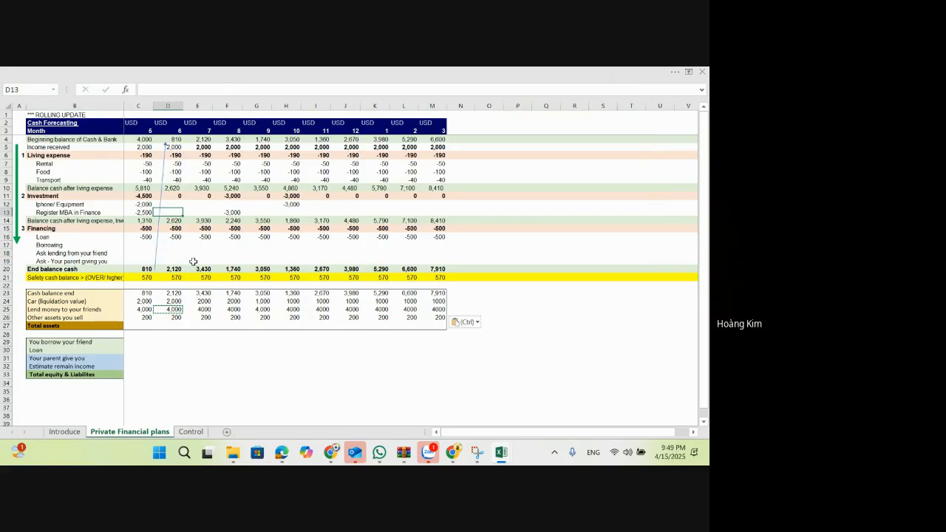
pyautogui.press('F2')
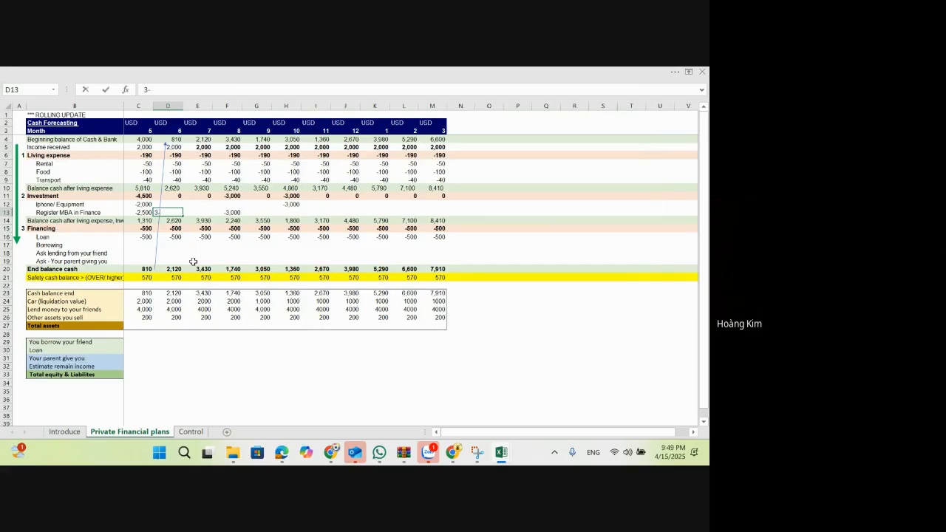
pyautogui.write('-3,000')
pyautogui.press('Return')
pyautogui.press('Return')
# Step: Enter -2,000 for month 6 in D18 of the Ask lending from your friend row
pyautogui.press('Down')
pyautogui.press('Down')
pyautogui.press('Down')
pyautogui.press('Down')
pyautogui.press('Down')
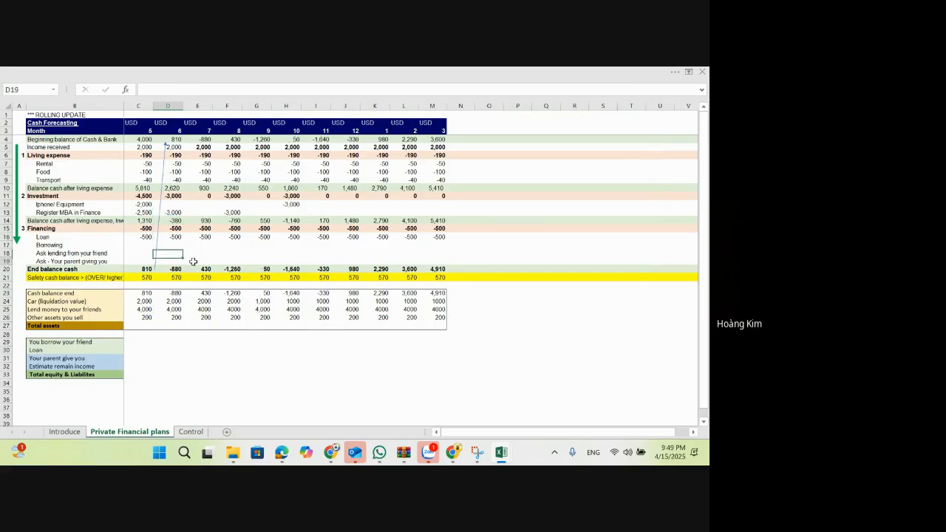
pyautogui.press('Up')
pyautogui.press('Left')
pyautogui.press('Left')
pyautogui.press('Right')
pyautogui.press('Right')
pyautogui.press('Up')
pyautogui.write('-2,000')
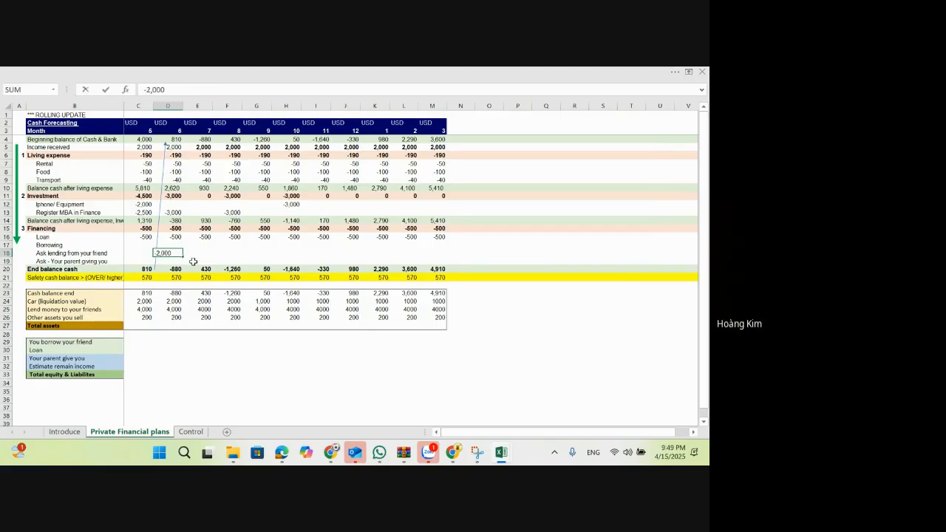
pyautogui.press('Return')
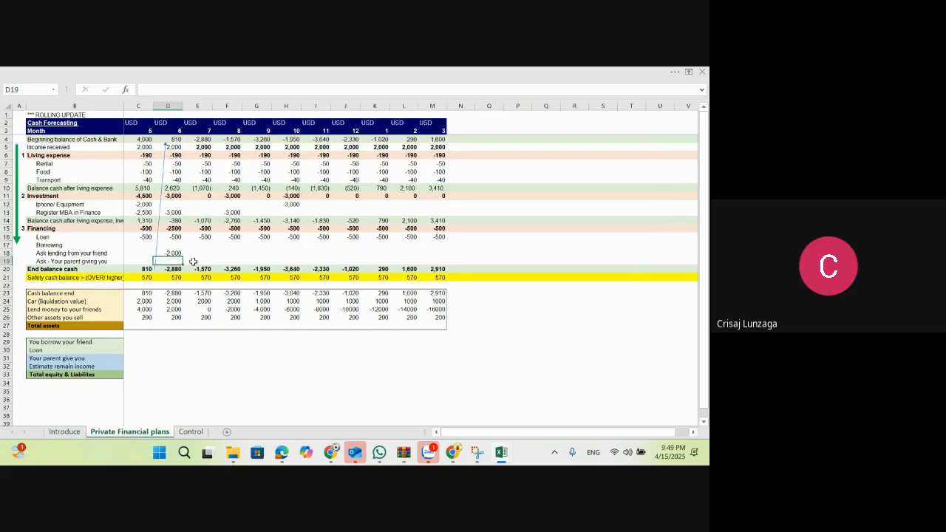
# Step: Make the C25 reference absolute in the D25 formula, giving =$C$25+SUM($D$18:D18)
pyautogui.press('Down')
pyautogui.press('Down')
pyautogui.press('Down')
pyautogui.press('Down')
pyautogui.press('Down')
pyautogui.press('Down')
pyautogui.press('Right')
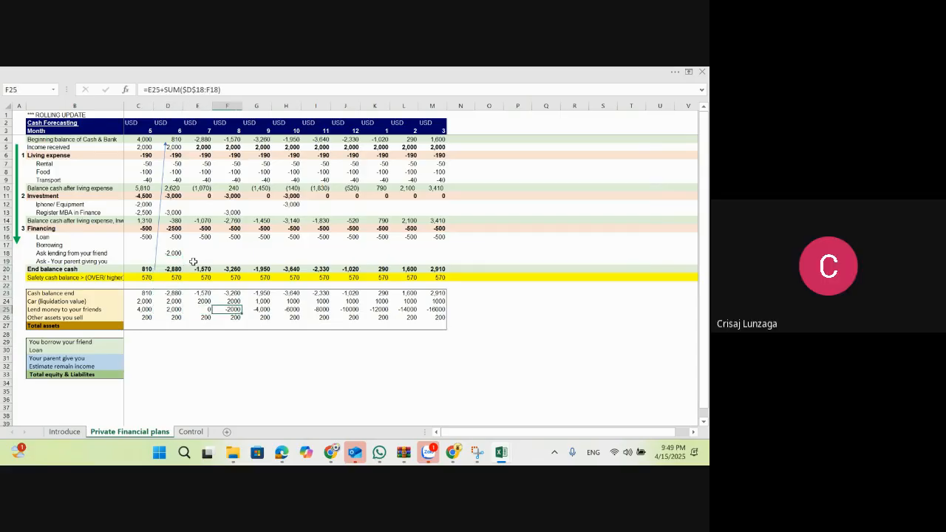
pyautogui.press('Left')
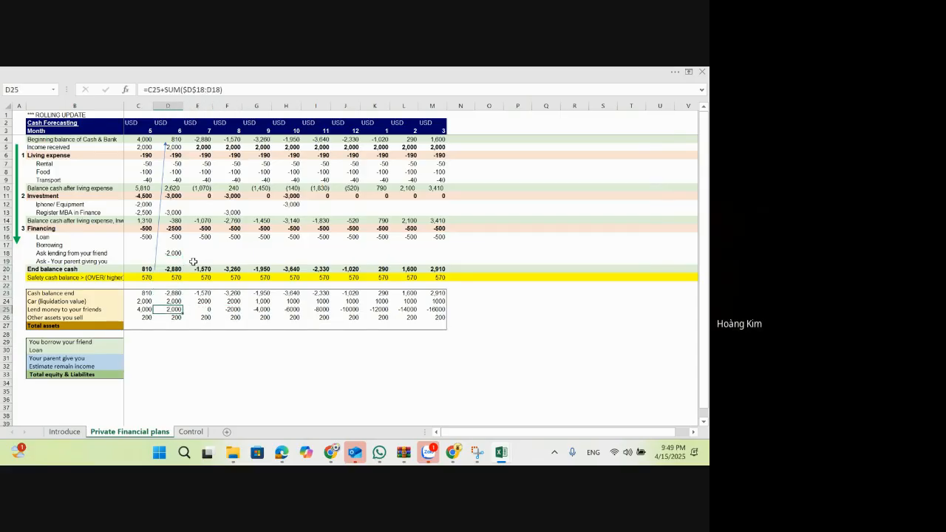
pyautogui.click(154, 89)
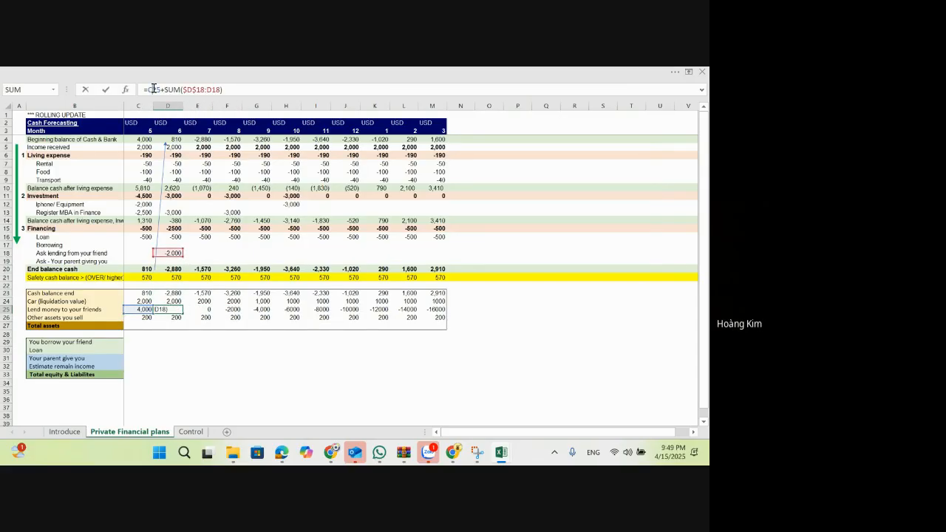
pyautogui.press('F4')
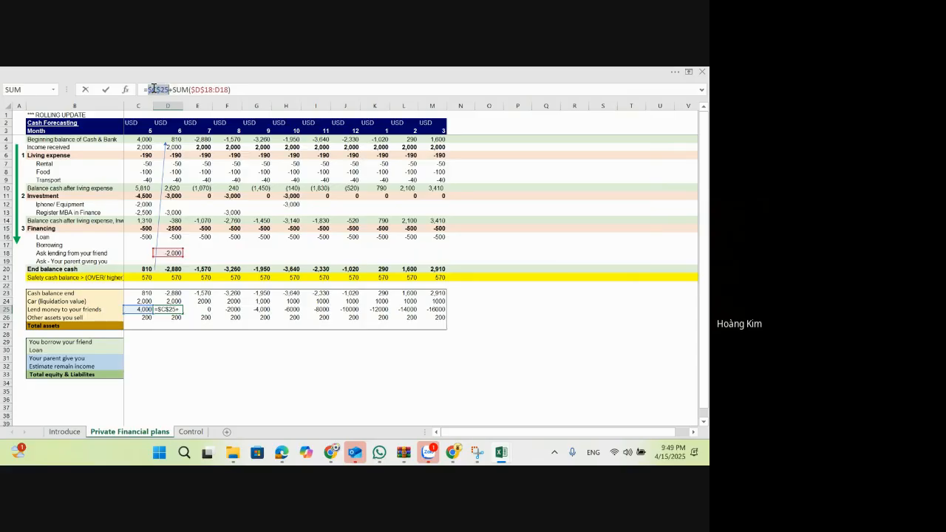
pyautogui.press('Return')
# Step: Copy the D25 formula with the absolute $C$25 reference over E25:M25
pyautogui.press('Up')
pyautogui.hotkey('ctrl', 'c')
pyautogui.press('Right')
pyautogui.hotkey('ctrl', 'shift', 'Right')
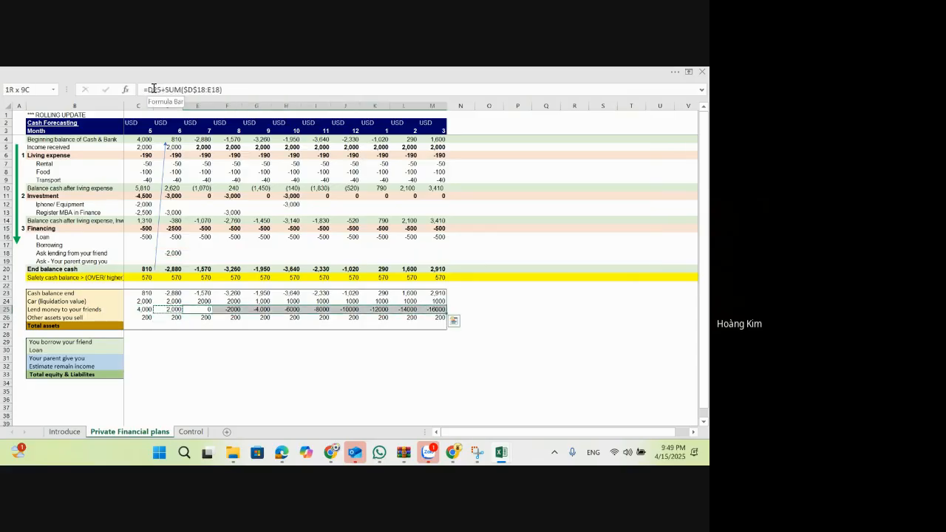
pyautogui.hotkey('ctrl', 'v')
# Step: Examine the copied formulas in the Lend money to your friends row from month 7 through month 3
pyautogui.press('Down')
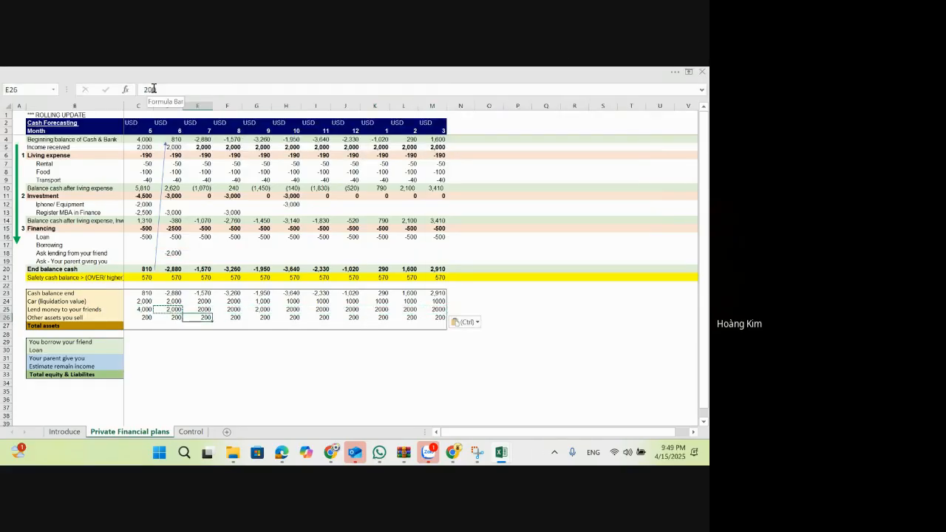
pyautogui.press('Up')
pyautogui.press('Right')
pyautogui.press('Right')
pyautogui.press('Right')
pyautogui.press('Right')
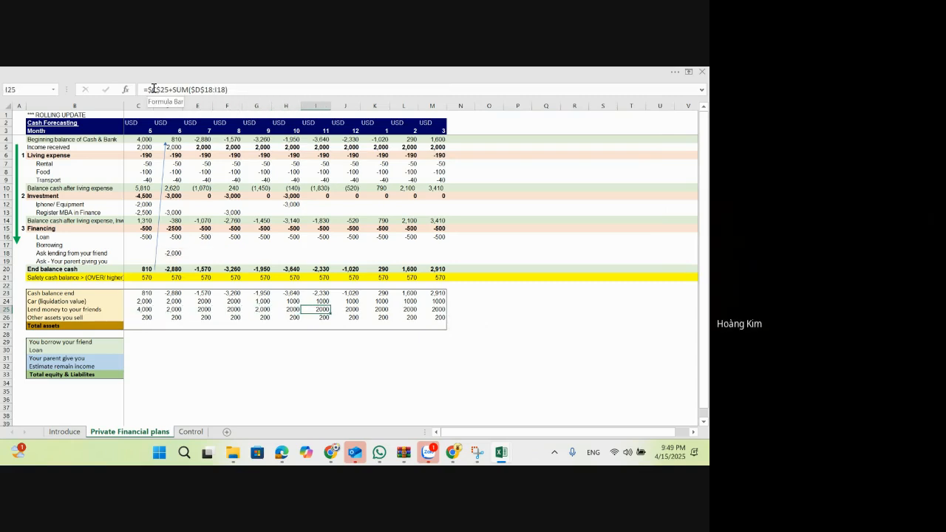
pyautogui.press('Right')
pyautogui.press('Right')
pyautogui.press('Right')
pyautogui.press('Right')
pyautogui.press('Right')
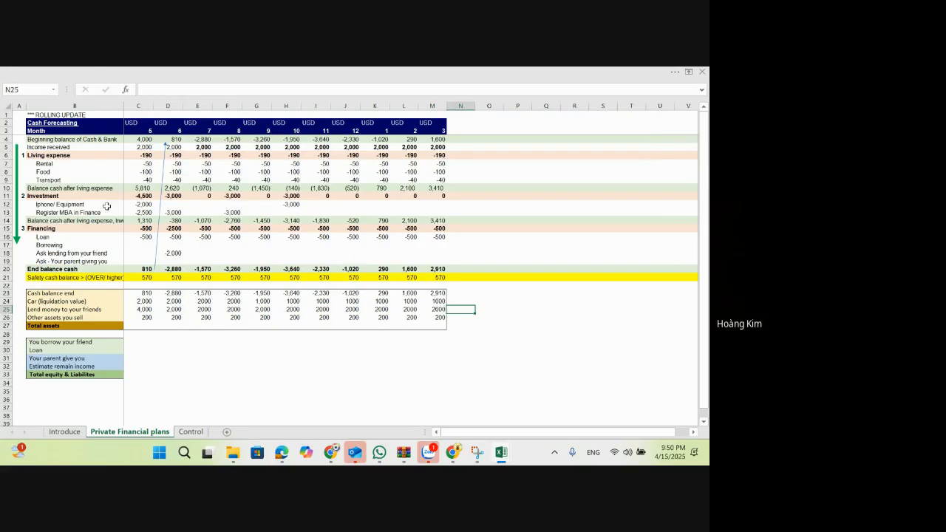
# Step: Enter -2,000 as the month 7 Register MBA in Finance cost in E13
pyautogui.click(178, 252)
pyautogui.press('Right')
pyautogui.press('Right')
pyautogui.press('Right')
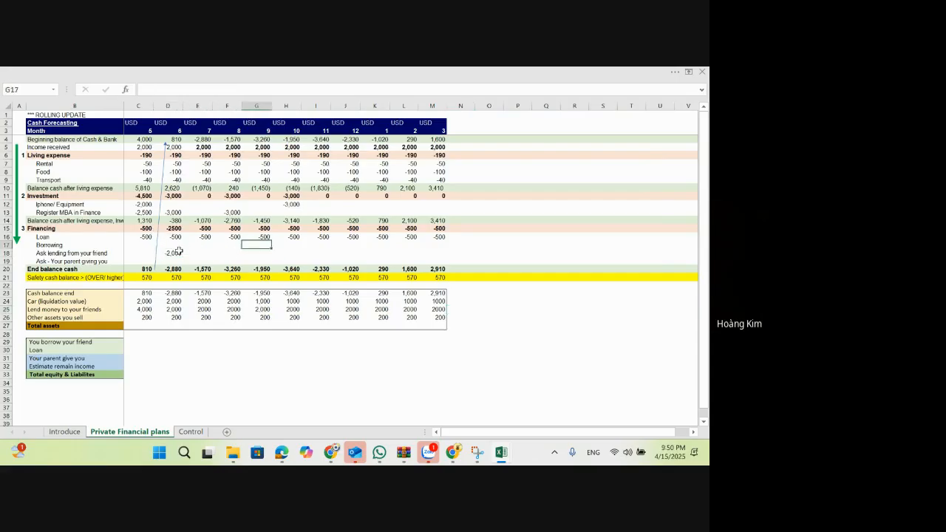
pyautogui.press('Up')
pyautogui.press('Up')
pyautogui.press('Up')
pyautogui.press('Up')
pyautogui.press('Down')
pyautogui.press('Down')
pyautogui.press('Down')
pyautogui.press('Down')
pyautogui.press('Left')
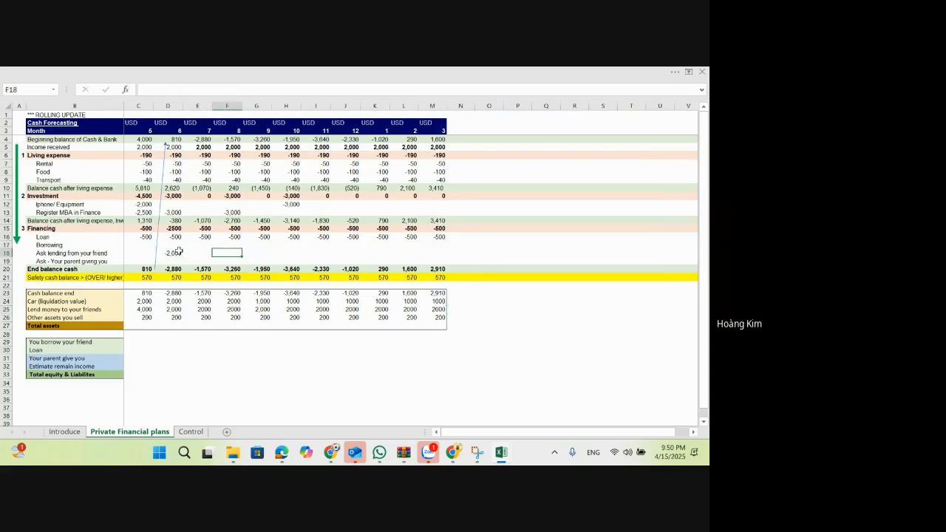
pyautogui.press('Up')
pyautogui.press('Up')
pyautogui.press('Up')
pyautogui.press('Up')
pyautogui.press('Up')
pyautogui.press('Left')
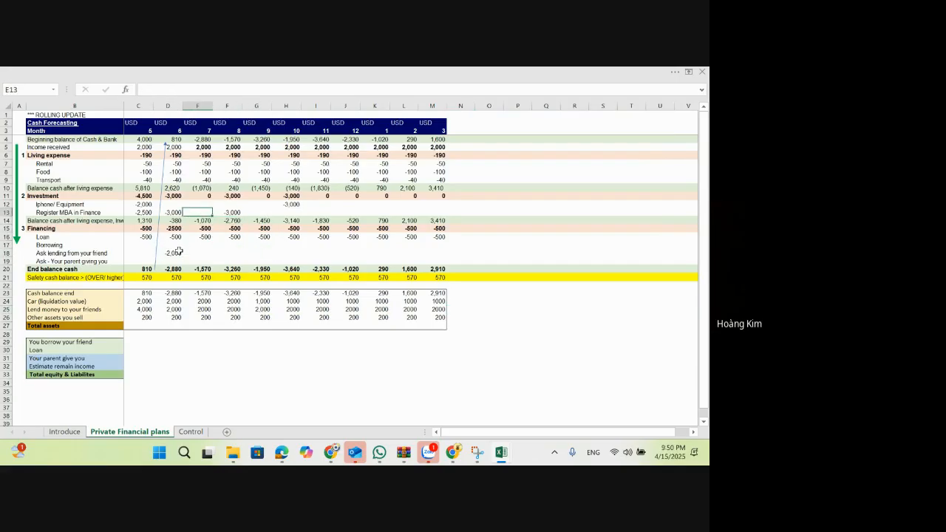
pyautogui.write('-2,000')
pyautogui.press('Return')
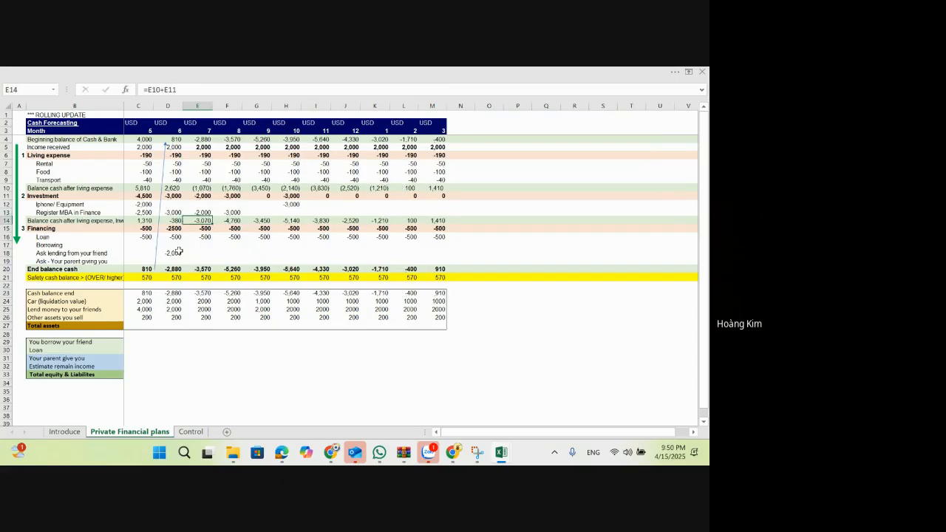
pyautogui.press('Down')
pyautogui.press('Down')
pyautogui.press('Down')
pyautogui.press('Down')
pyautogui.write('-')
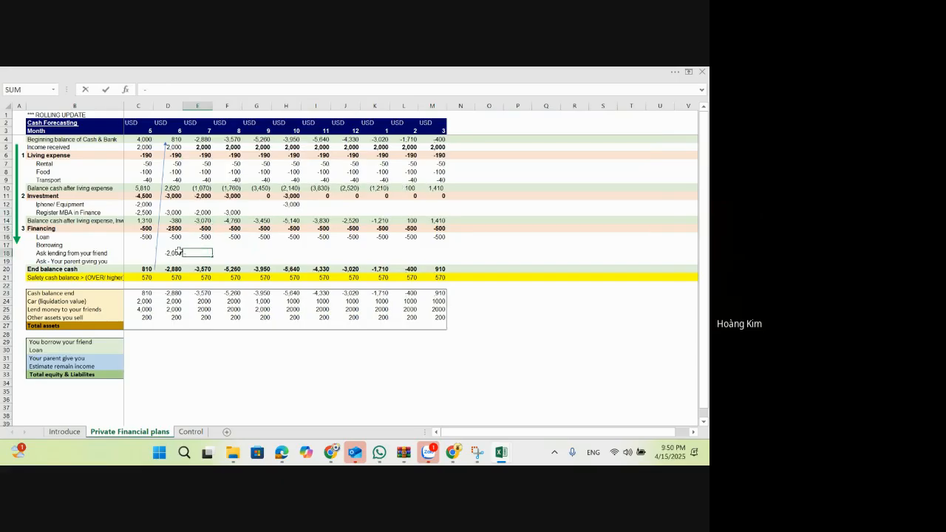
pyautogui.write('2,000')
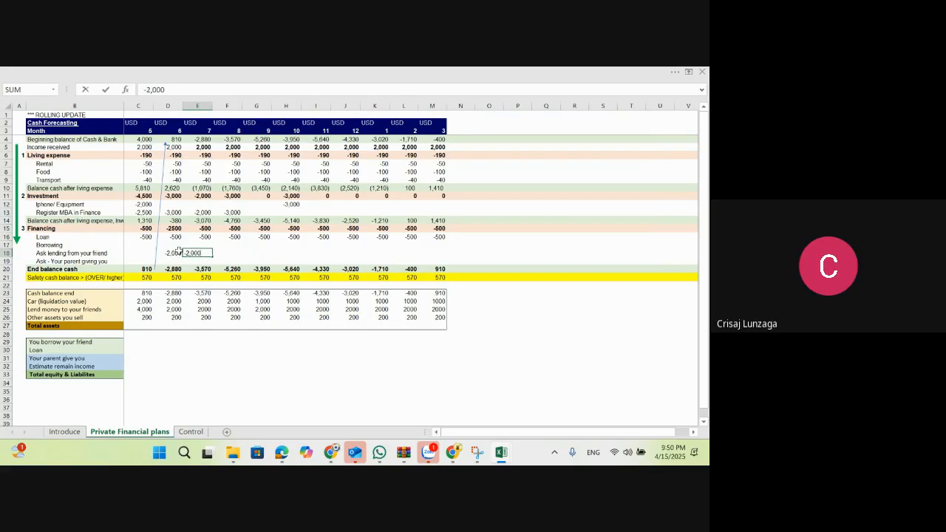
pyautogui.press('Return')
# Step: Set the month 6 Ask lending from your friend amount in D18 to 2,000
pyautogui.click(179, 252)
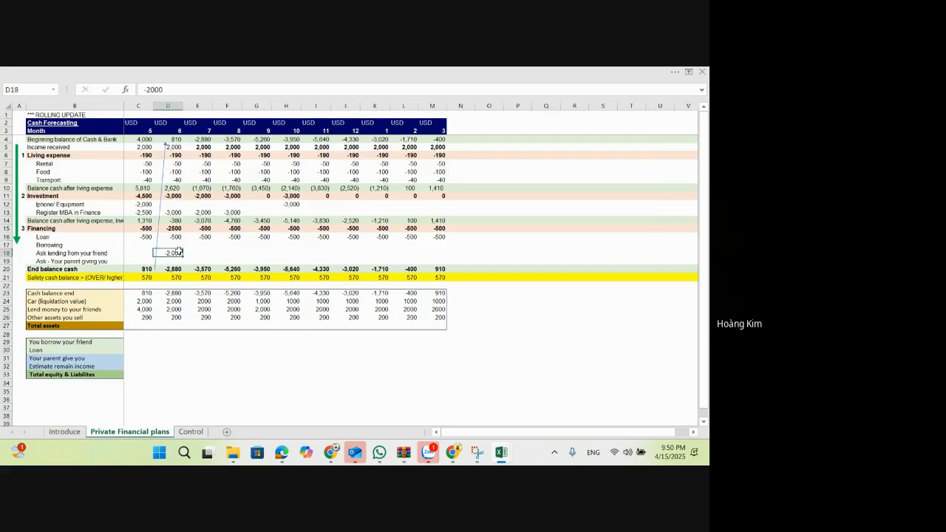
pyautogui.write('2,000')
pyautogui.press('Return')
pyautogui.press('Return')
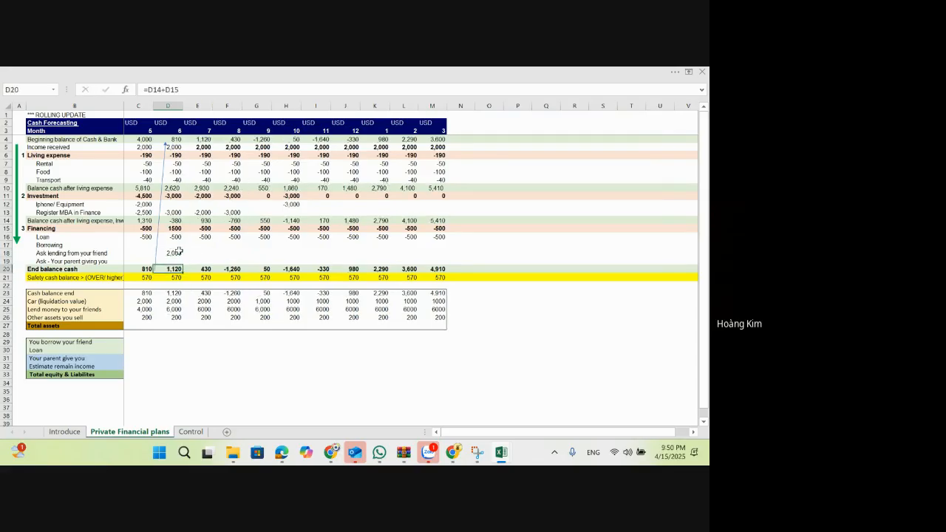
# Step: Change the plus to a minus in the D25 formula, giving =$C$25-SUM($D$18:D18)
pyautogui.press('Down')
pyautogui.press('Down')
pyautogui.press('Down')
pyautogui.press('Down')
pyautogui.press('Down')
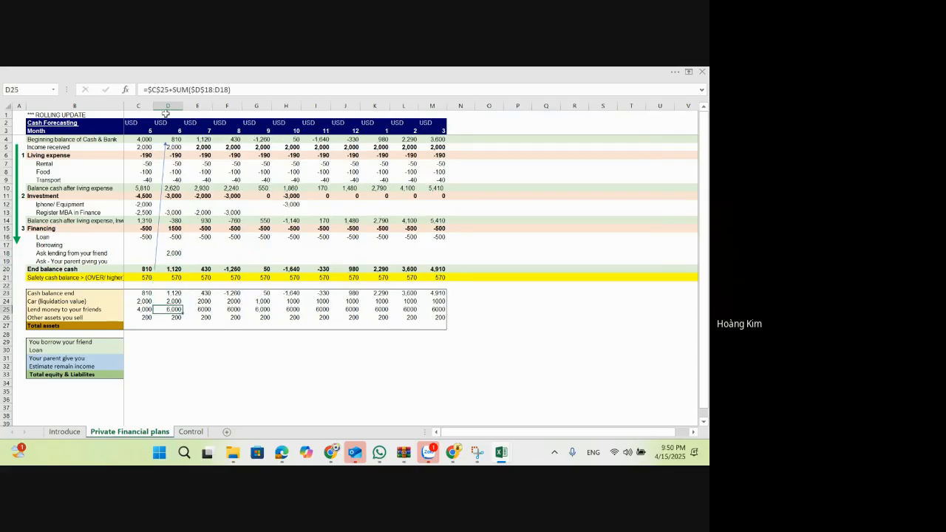
pyautogui.click(173, 89)
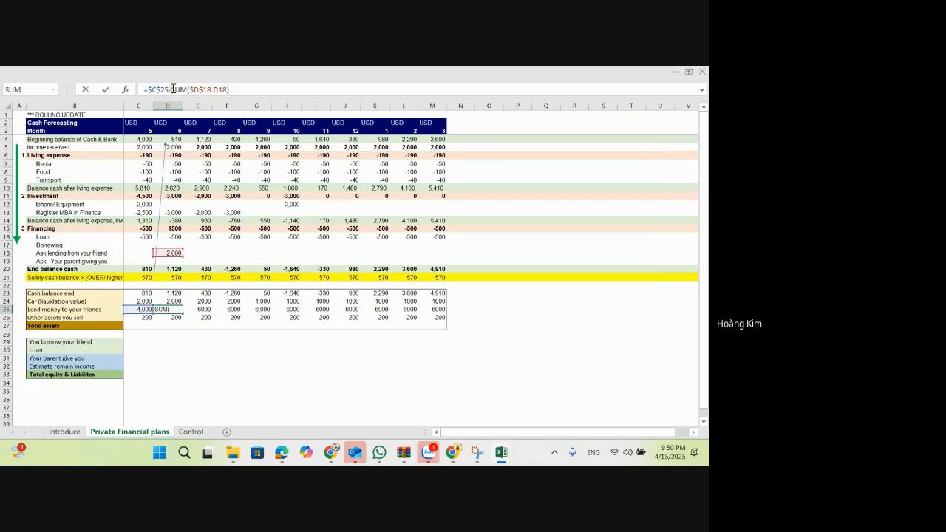
pyautogui.press('Escape')
# Step: Paste only the D25 subtraction formula into E25:M25 of the Lend money to your friends row
pyautogui.hotkey('ctrl', 'c')
pyautogui.press('Right')
pyautogui.hotkey('ctrl', 'v')
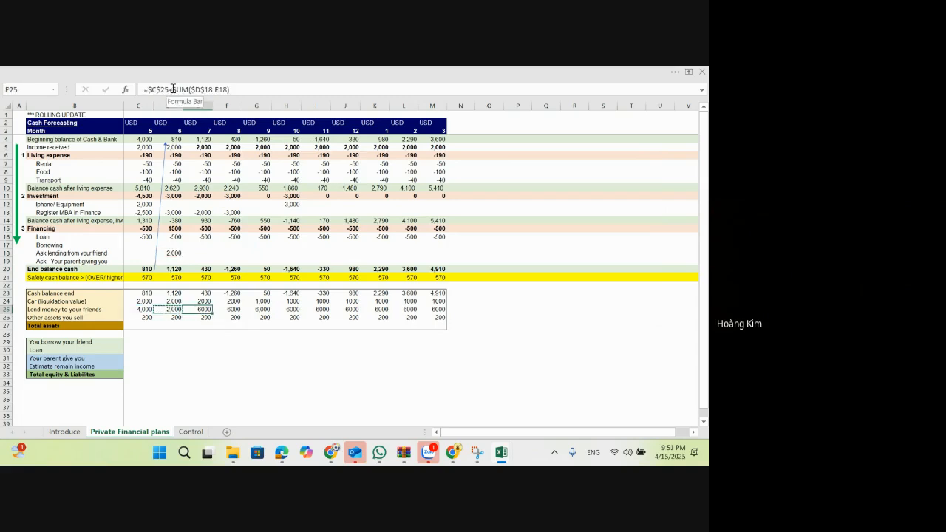
pyautogui.hotkey('ctrl', 'shift', 'Right')
pyautogui.hotkey('alt', 'e')
pyautogui.press('s')
pyautogui.press('f')
pyautogui.press('Return')
pyautogui.press('Up')
pyautogui.press('Up')
pyautogui.press('Up')
pyautogui.press('Up')
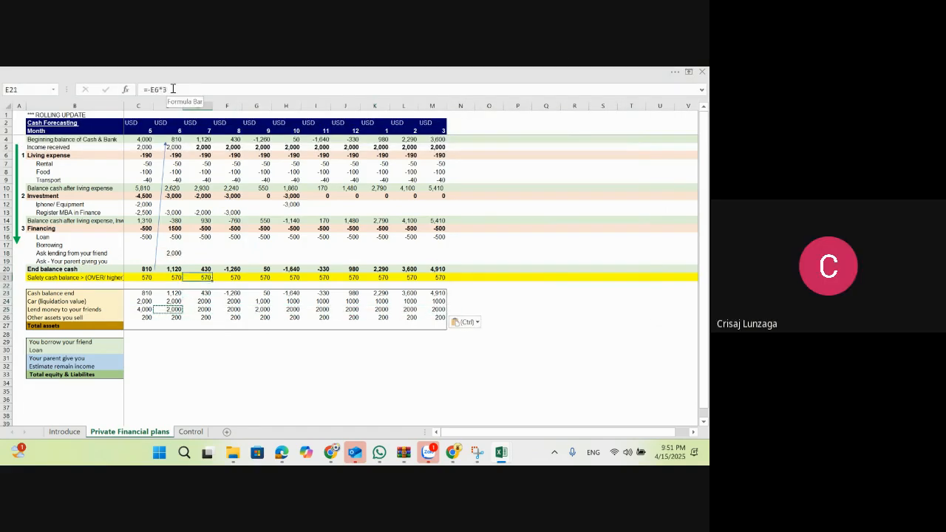
# Step: Set the month 7 Ask lending from your friend amount in E18 to 2,000
pyautogui.press('Up')
pyautogui.press('Up')
pyautogui.press('Up')
pyautogui.write('2000')
pyautogui.press('Return')
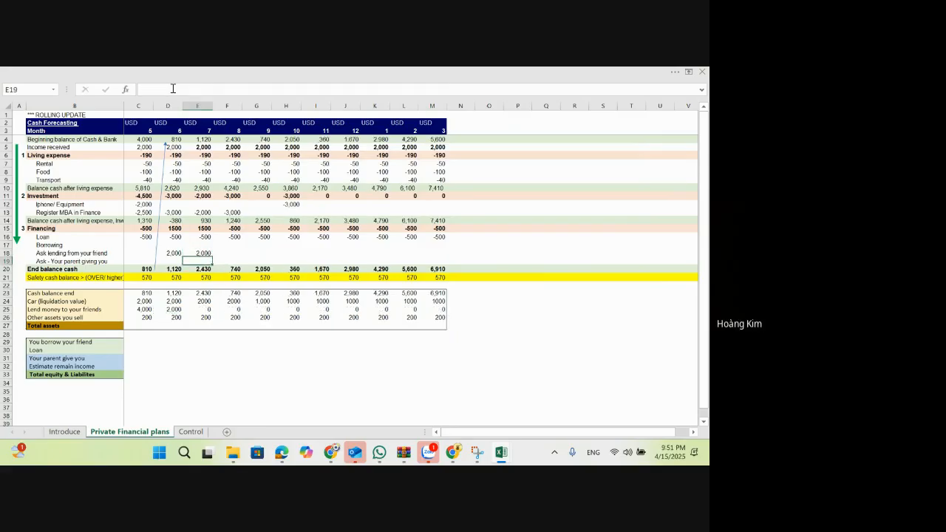
# Step: Examine the Lend money to your friends formulas and monthly balances across row 25
pyautogui.press('Down')
pyautogui.press('Down')
pyautogui.press('Down')
pyautogui.press('Down')
pyautogui.press('Right')
pyautogui.press('Down')
pyautogui.press('Right')
pyautogui.press('Right')
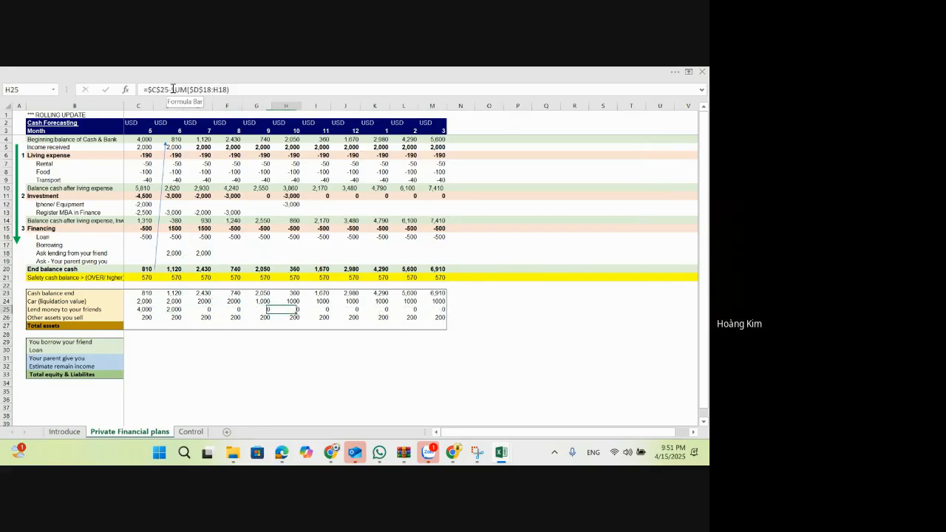
pyautogui.press('Right')
pyautogui.press('Right')
pyautogui.press('Right')
pyautogui.press('Right')
pyautogui.press('Right')
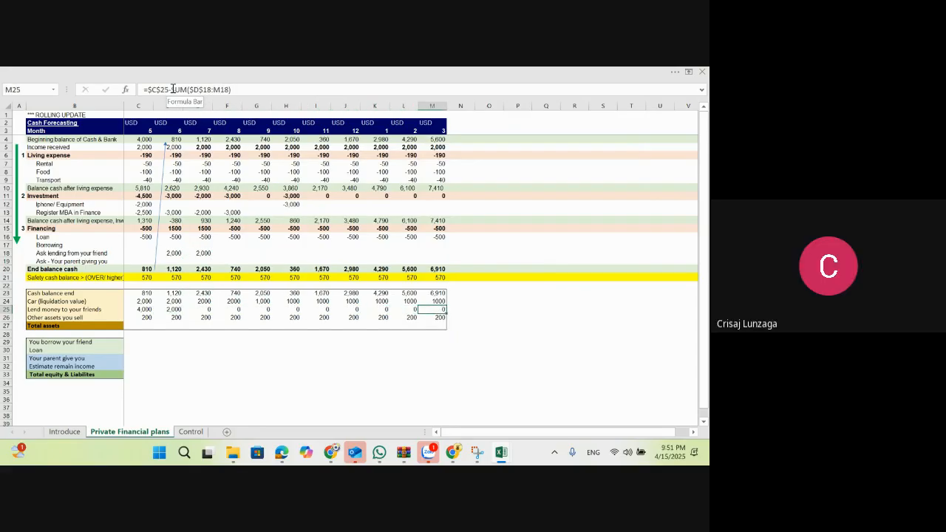
pyautogui.press('Left')
pyautogui.press('Left')
pyautogui.press('Left')
pyautogui.press('Left')
pyautogui.press('Left')
pyautogui.press('Left')
pyautogui.press('Left')
pyautogui.press('Left')
pyautogui.press('Left')
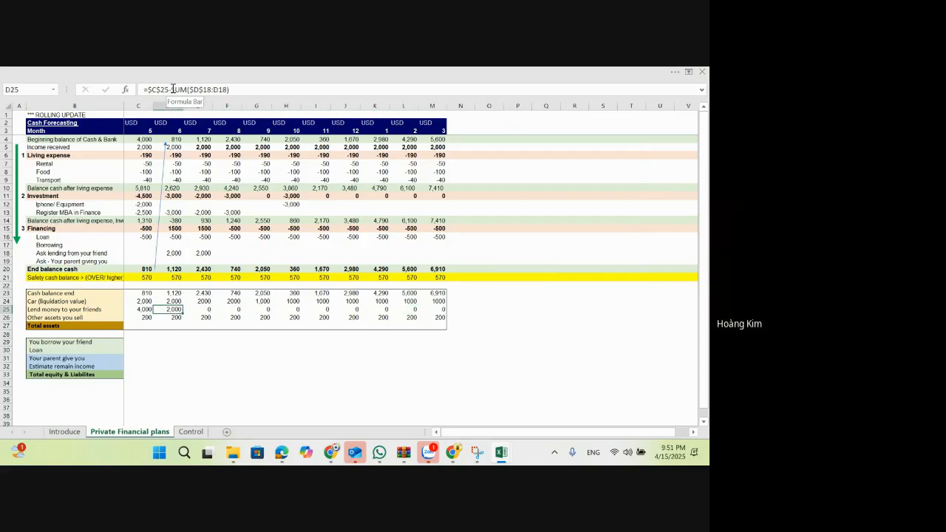
pyautogui.press('Right')
pyautogui.press('Right')
pyautogui.press('Right')
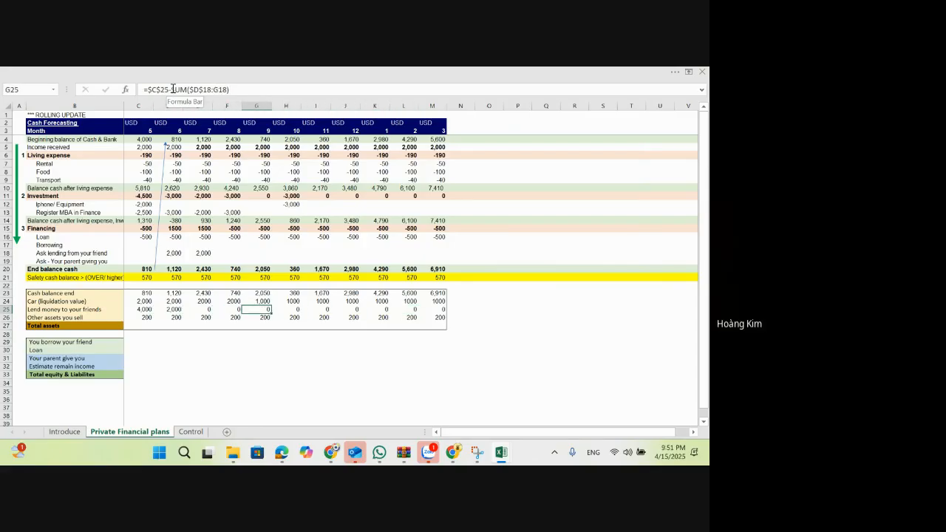
# Step: Restore the full ribbon display and enlarge the worksheet zoom to 90%
pyautogui.click(688, 72)
pyautogui.click(657, 176)
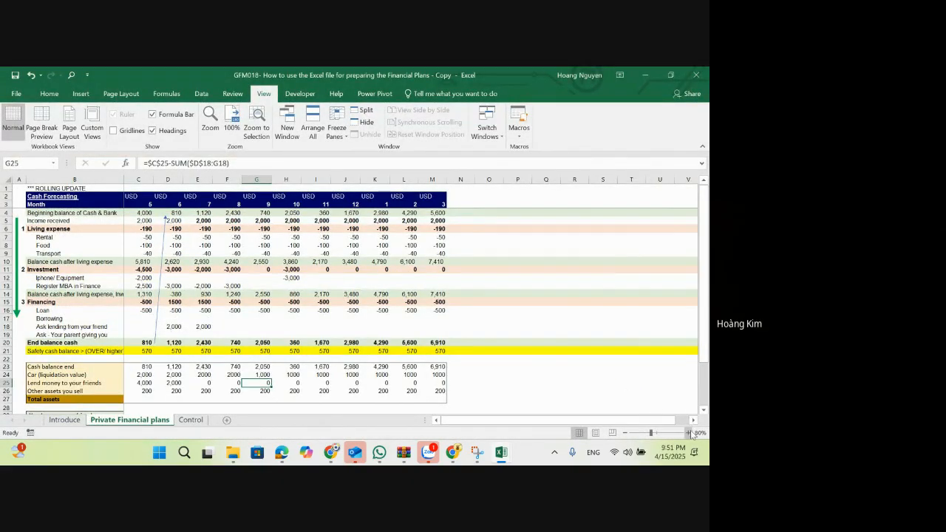
pyautogui.click(688, 433)
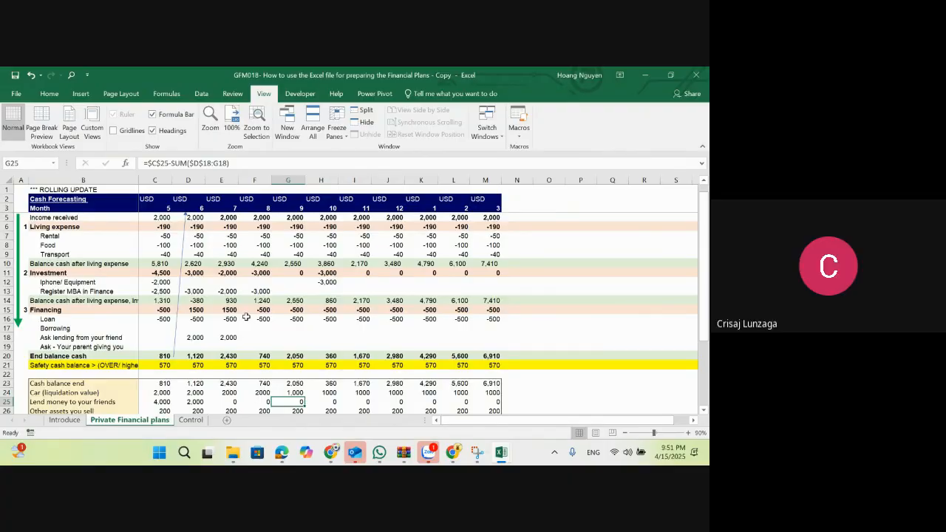
pyautogui.scroll(-1, 246, 317)
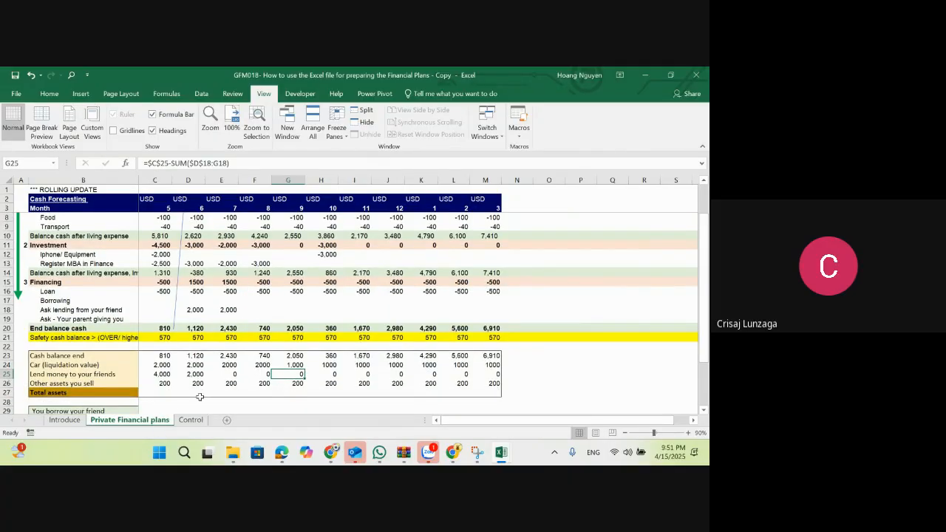
pyautogui.click(519, 383)
pyautogui.write('Ad')
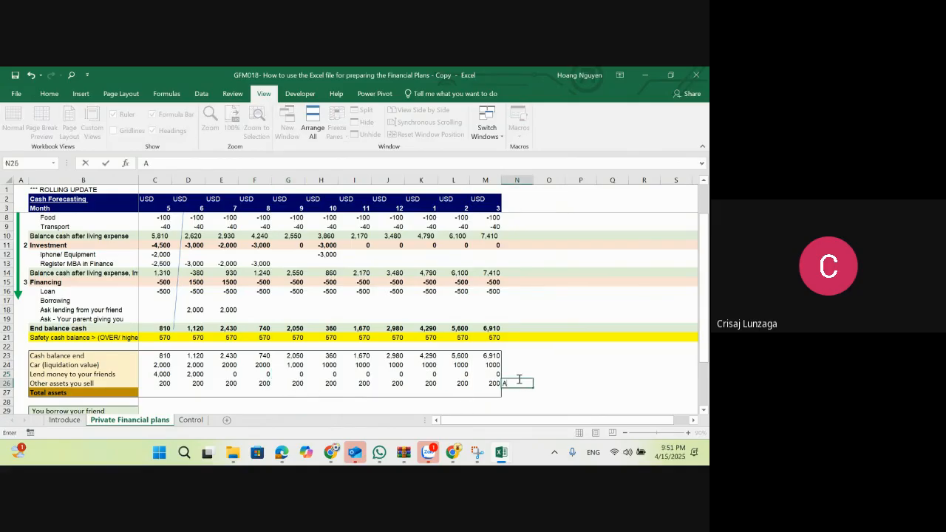
pyautogui.press('BackSpace')
pyautogui.press('BackSpace')
pyautogui.click(519, 377)
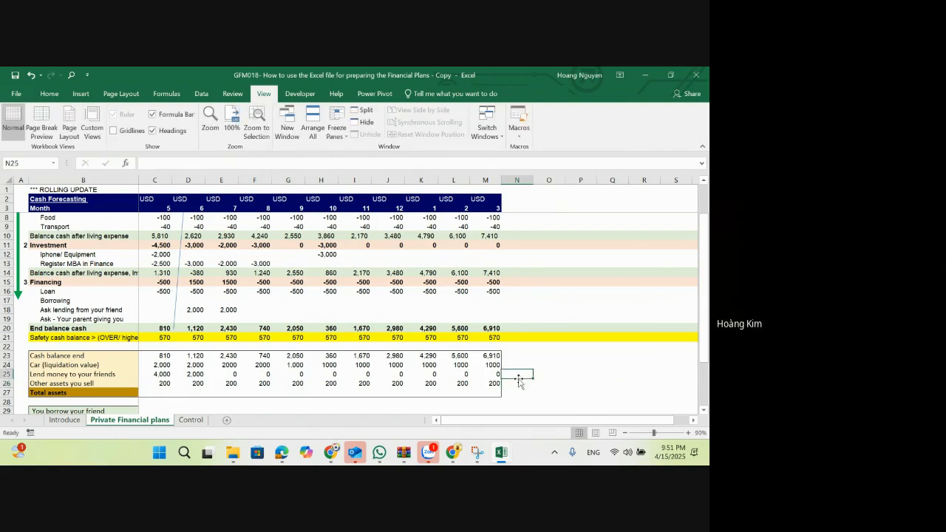
# Step: Enter the note "Tools," in N26 beside the Other assets you sell row
pyautogui.click(520, 382)
pyautogui.write('Tools,')
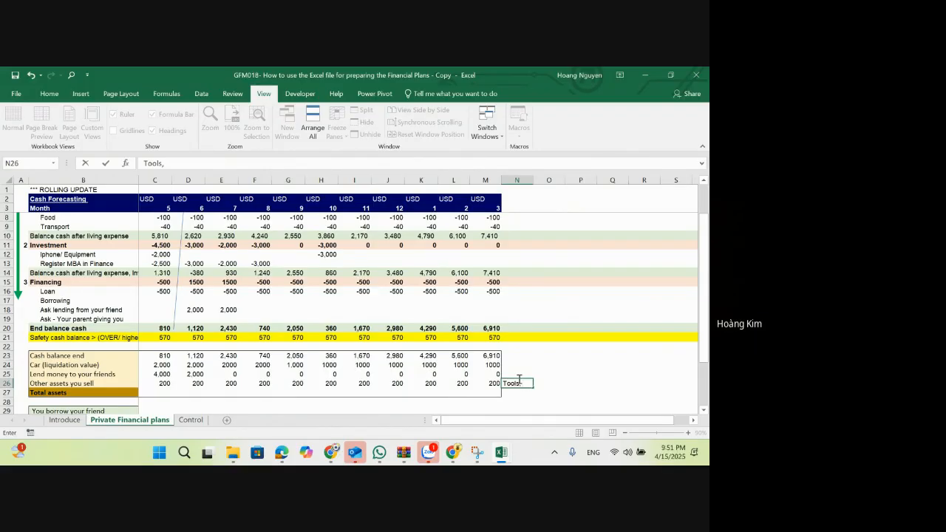
pyautogui.press('Return')
# Step: Review the monthly Other assets you sell amounts in row 26 back to month 5
pyautogui.press('Up')
pyautogui.press('Left')
pyautogui.press('Left')
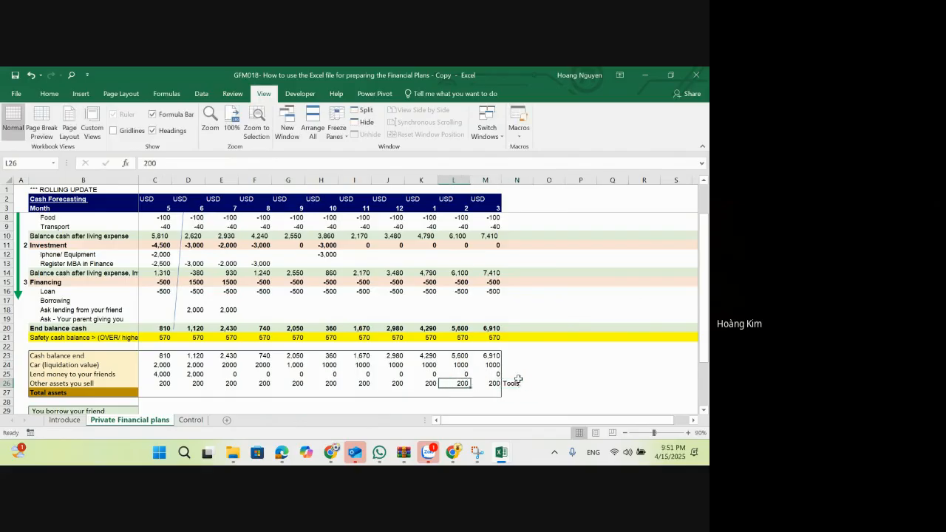
pyautogui.press('Left')
pyautogui.press('Left')
pyautogui.press('Left')
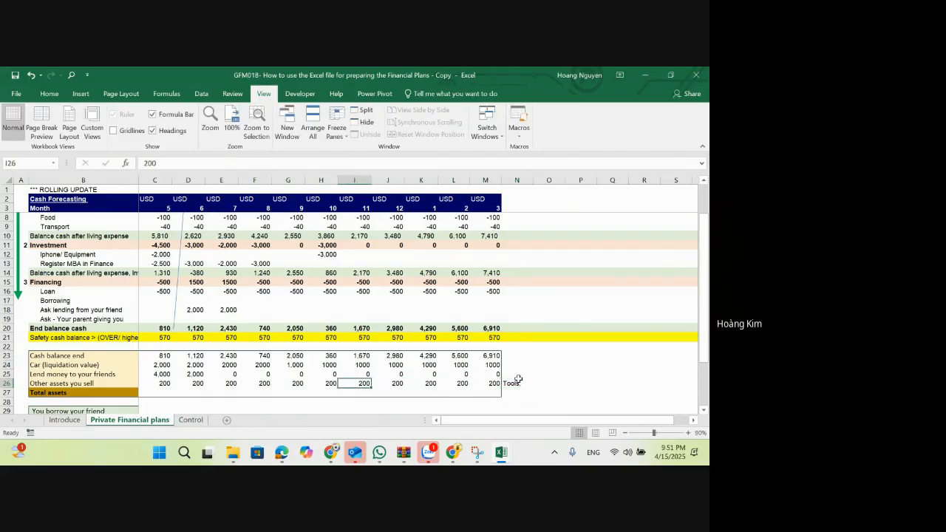
pyautogui.press('Left')
pyautogui.press('Left')
pyautogui.press('Left')
pyautogui.press('Left')
pyautogui.press('Left')
pyautogui.press('Left')
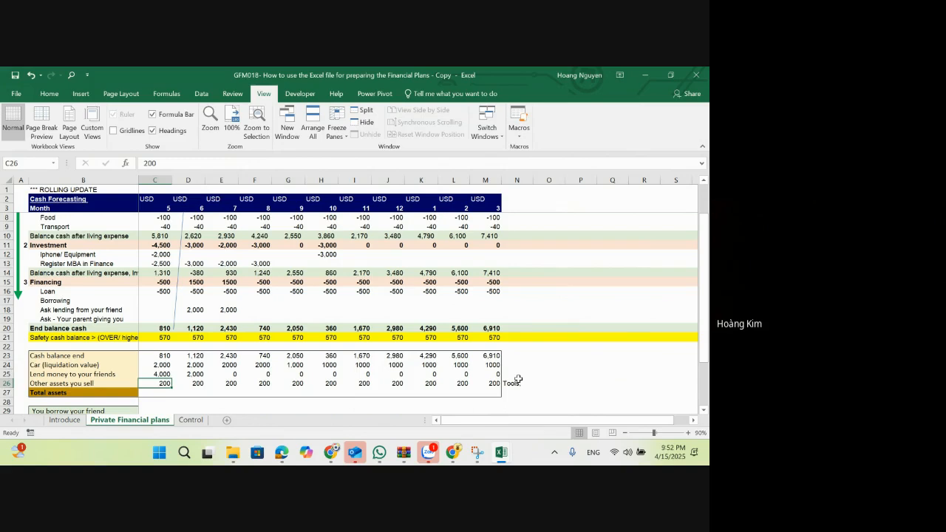
# Step: Clear the Tools note from N26 beside the Other assets you sell row
pyautogui.press('Right')
pyautogui.press('Right')
pyautogui.press('Right')
pyautogui.press('Right')
pyautogui.press('Right')
pyautogui.press('Right')
pyautogui.press('Right')
pyautogui.press('Right')
pyautogui.press('Right')
pyautogui.press('Right')
pyautogui.press('Right')
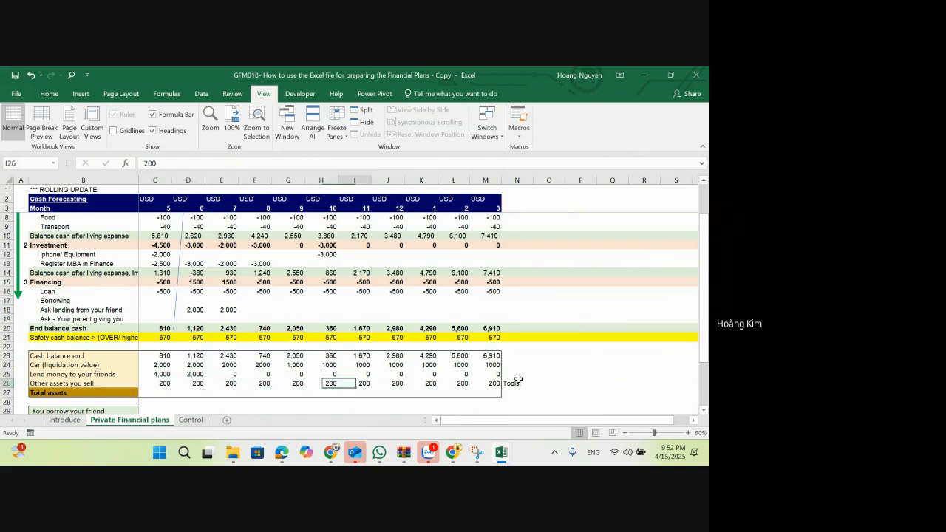
pyautogui.press('Delete')
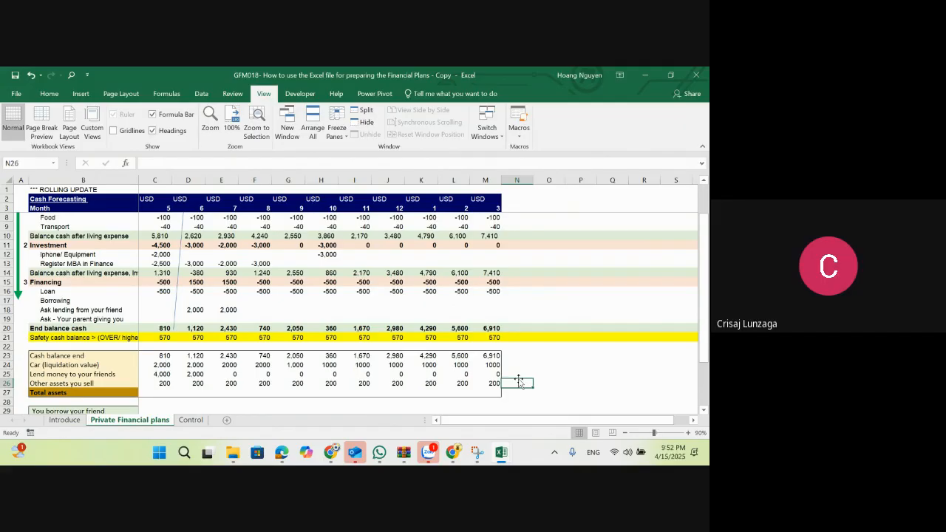
# Step: Insert three blank rows between Other assets you sell and Total assets
pyautogui.press('Left')
pyautogui.press('Left')
pyautogui.press('Left')
pyautogui.press('Left')
pyautogui.press('Left')
pyautogui.press('Left')
pyautogui.press('Left')
pyautogui.press('Left')
pyautogui.press('Left')
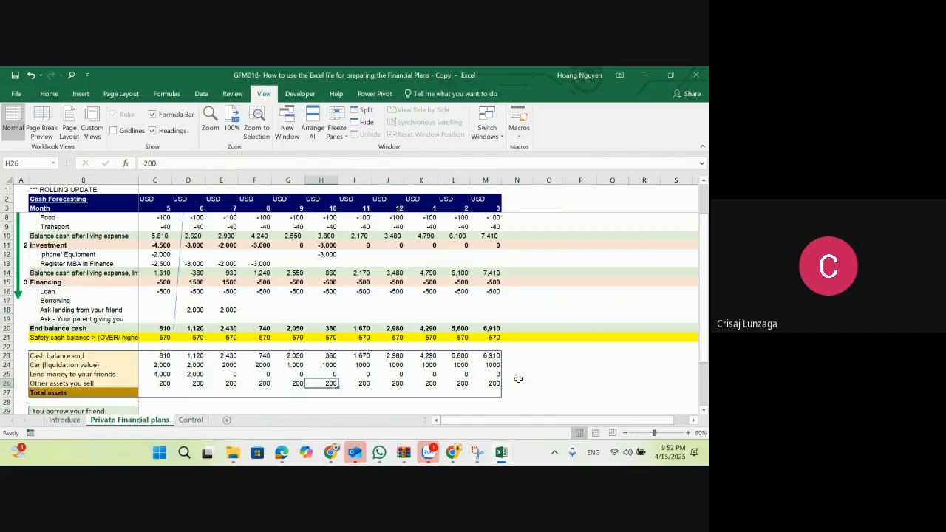
pyautogui.press('Down')
pyautogui.hotkey('shift', 'space')
pyautogui.hotkey('ctrl', 'shift', '+')
pyautogui.hotkey('ctrl', 'shift', '+')
pyautogui.hotkey('ctrl', 'shift', '+')
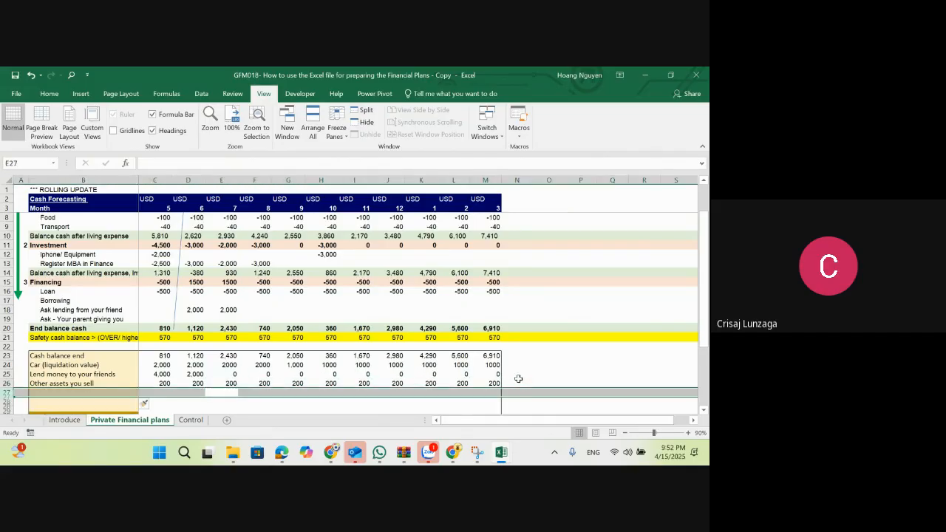
# Step: Enter the sub-item label " - Advance to supplier" in B27 under Other assets you sell
pyautogui.press('Left')
pyautogui.press('Left')
pyautogui.press('Left')
pyautogui.press('Left')
pyautogui.press('Right')
pyautogui.write("'")
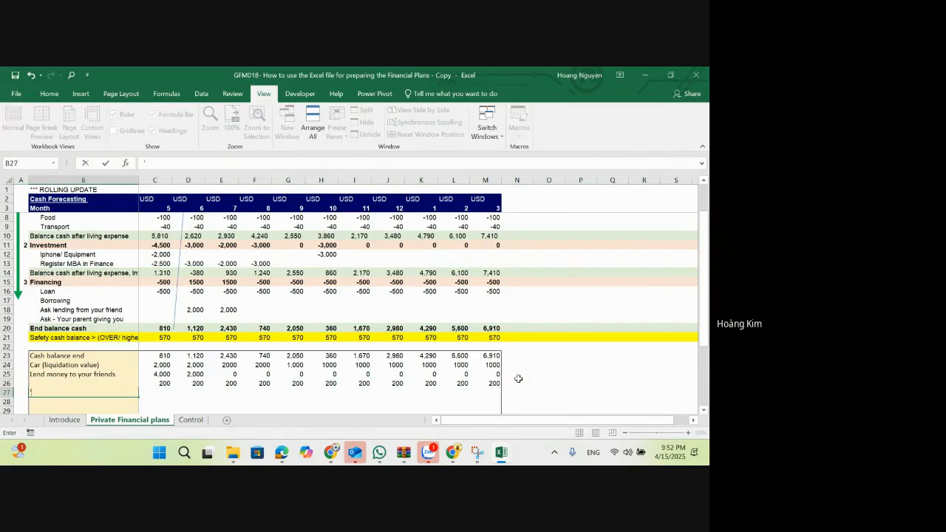
pyautogui.write(' - Advance to supplier')
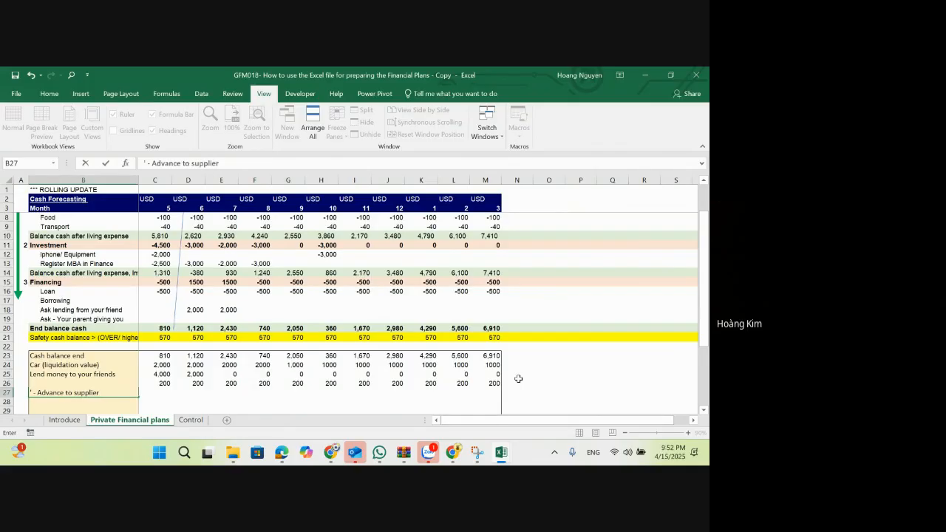
pyautogui.press('Escape')
# Step: Enter the sub-item label "- Tools" in B28 beneath Advance to supplier
pyautogui.press('Down')
pyautogui.write("'- Too")
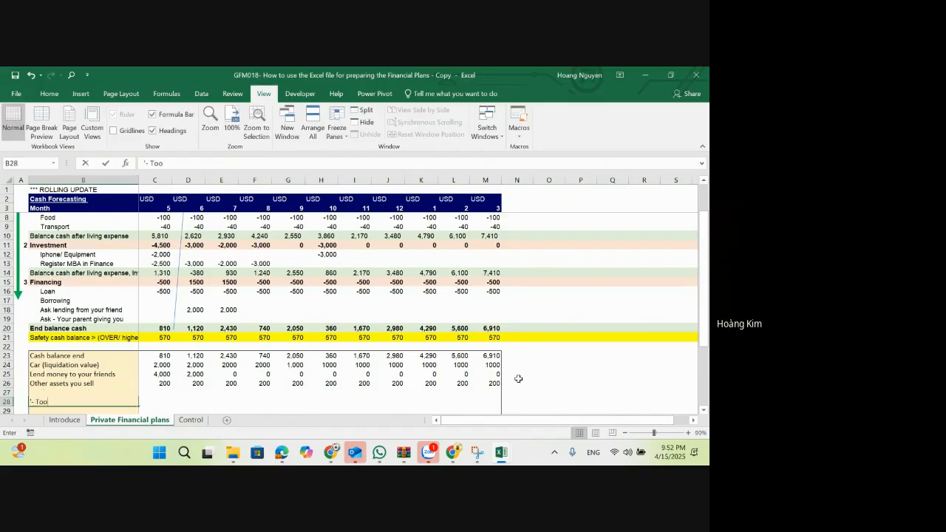
pyautogui.write('ls,')
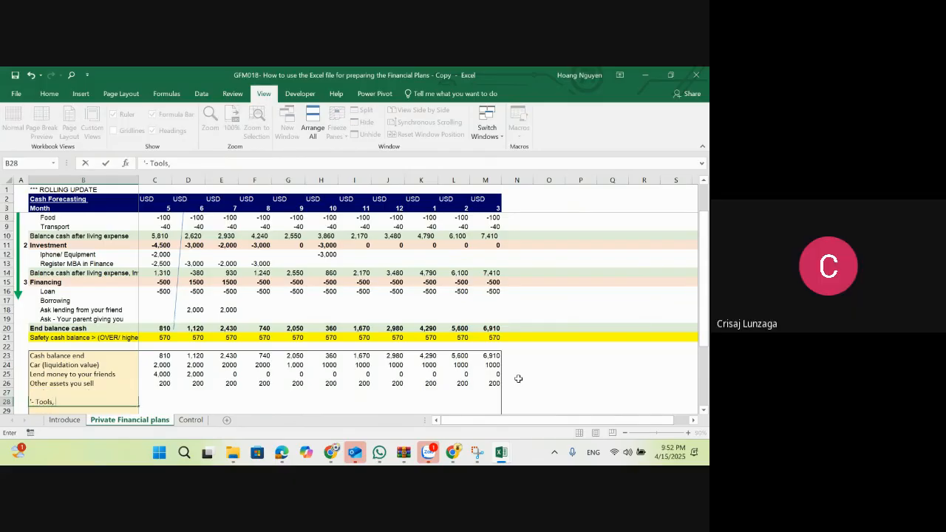
pyautogui.press('BackSpace')
pyautogui.press('Return')
pyautogui.press('Up')
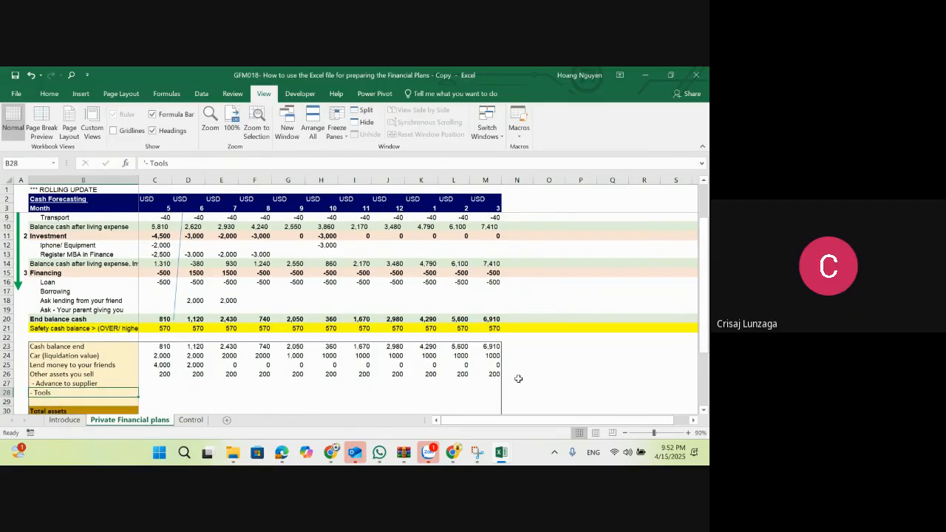
pyautogui.press('Right')
pyautogui.press('Right')
pyautogui.press('Right')
pyautogui.press('Right')
pyautogui.press('Right')
pyautogui.press('Right')
pyautogui.press('Right')
pyautogui.press('Right')
pyautogui.press('Right')
pyautogui.press('Right')
pyautogui.press('Right')
pyautogui.press('Right')
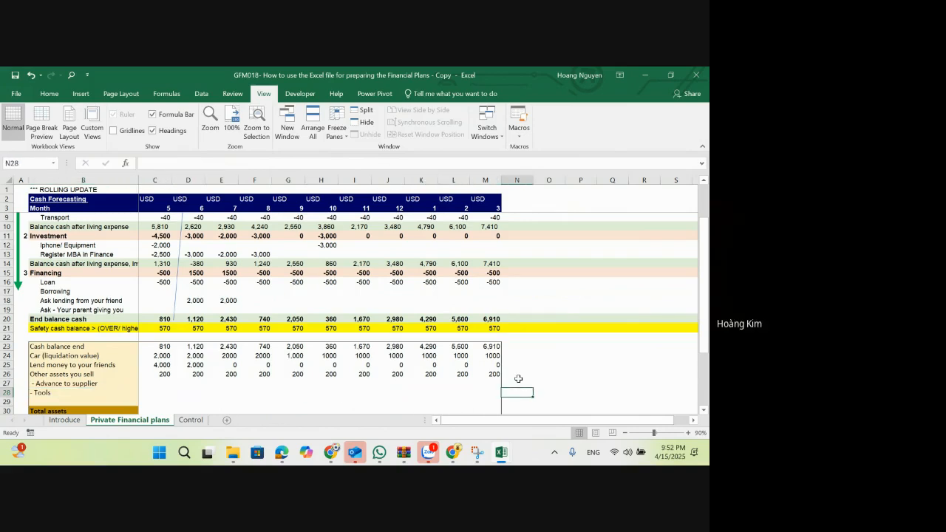
pyautogui.write('Fr')
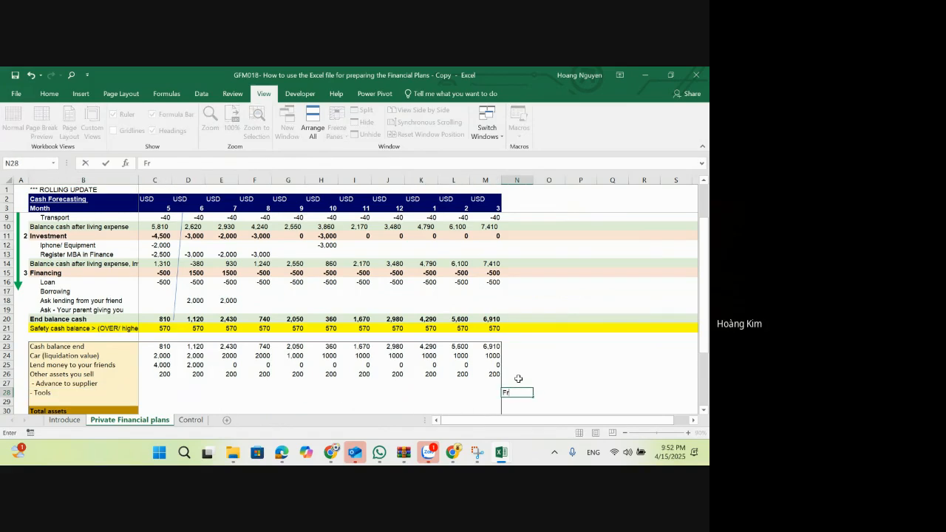
pyautogui.write('eigt')
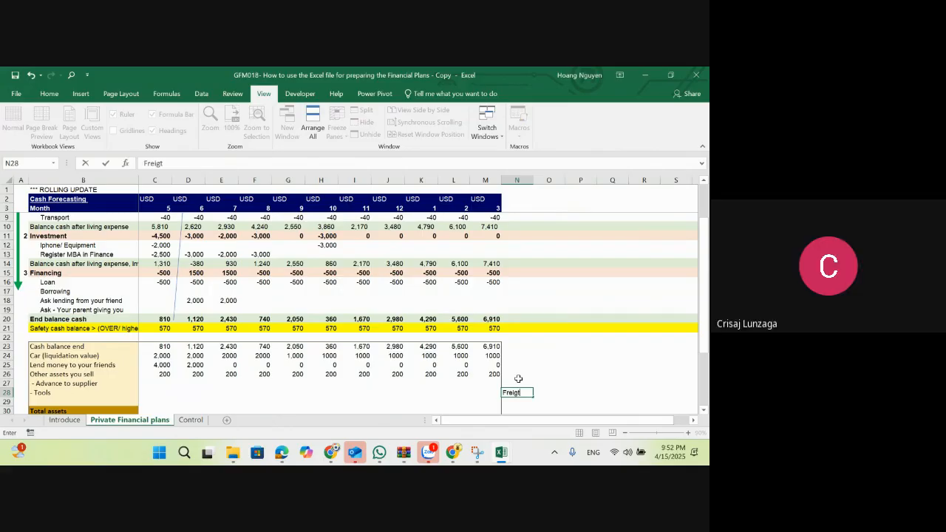
pyautogui.press('BackSpace')
pyautogui.press('BackSpace')
pyautogui.press('BackSpace')
pyautogui.press('BackSpace')
pyautogui.press('BackSpace')
pyautogui.press('BackSpace')
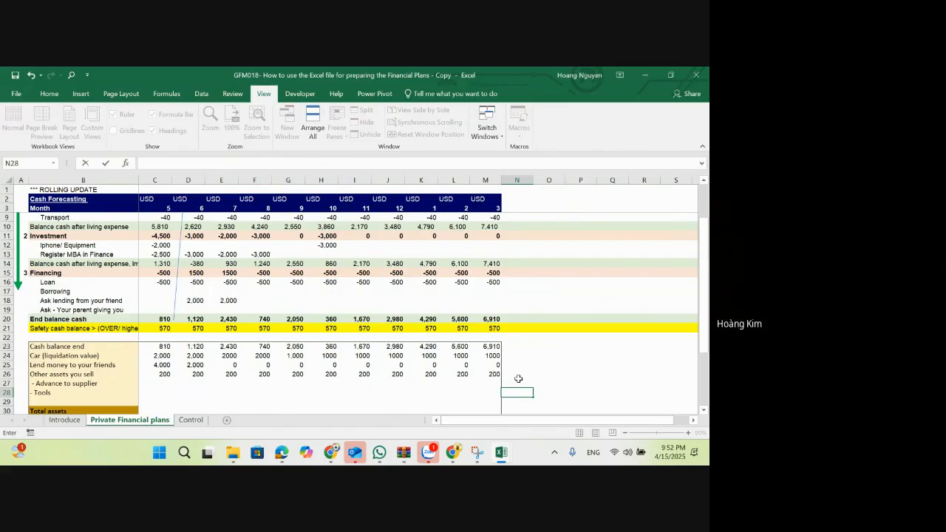
# Step: Enter the note "Air conditional, TV, bik, < fixed asset < 5,000 usd" in N28 beside the Tools row
pyautogui.write('Air')
pyautogui.write('ir con')
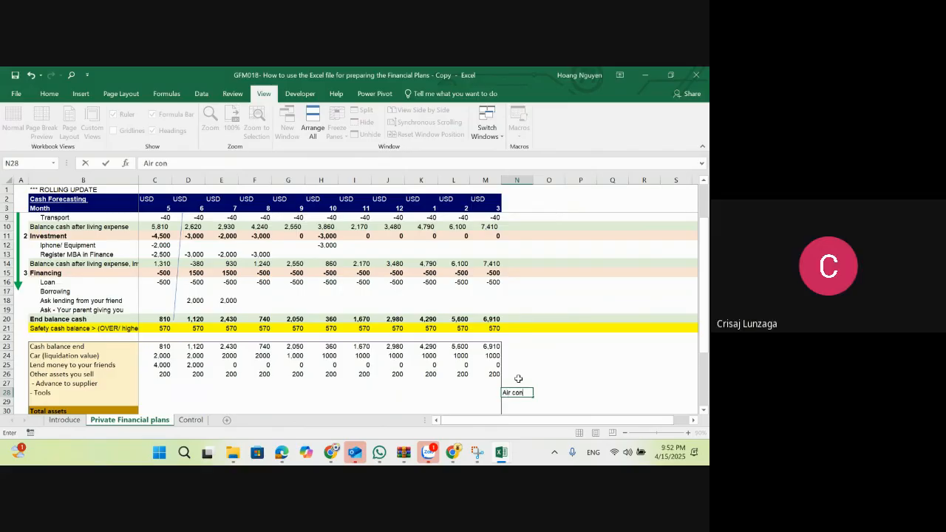
pyautogui.write('ditional, TV')
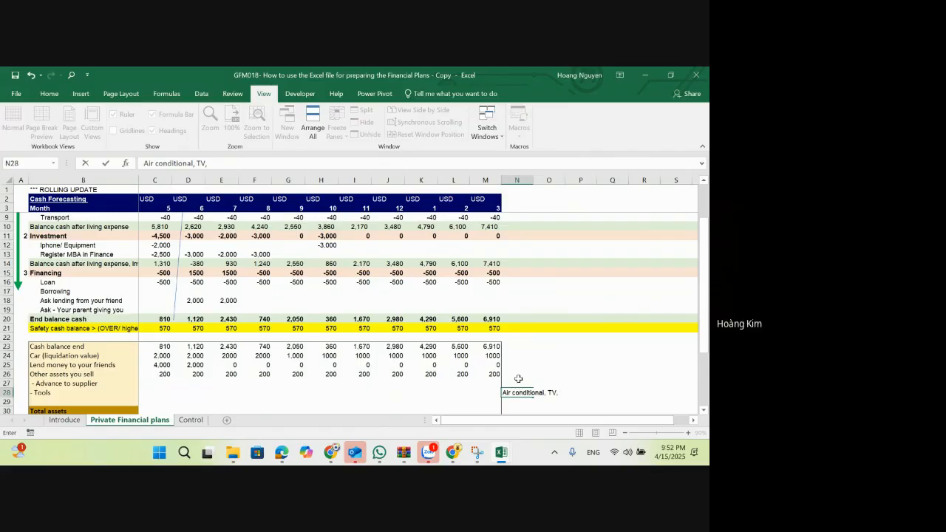
pyautogui.write(', bik,  < fie')
pyautogui.press('BackSpace')
pyautogui.write('xed asset')
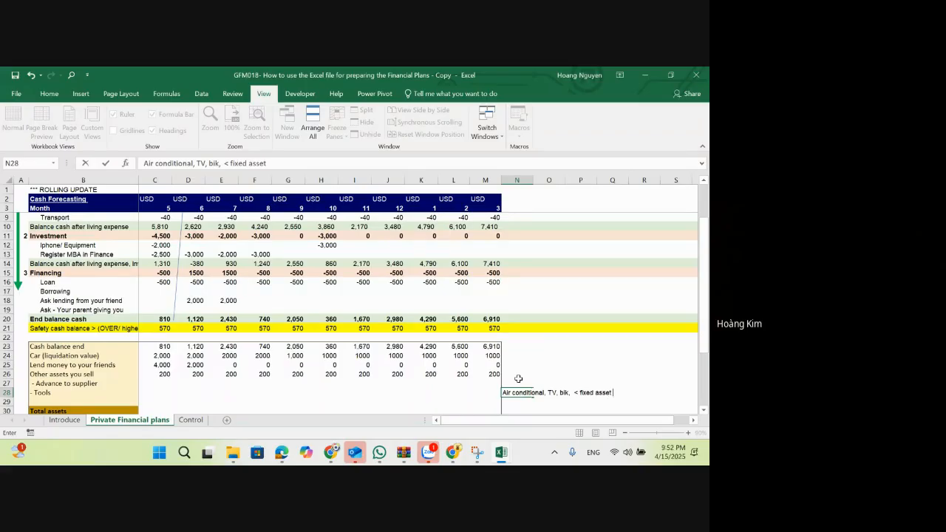
pyautogui.write(' < 5,000 usd')
pyautogui.hotkey('ctrl', 'Return')
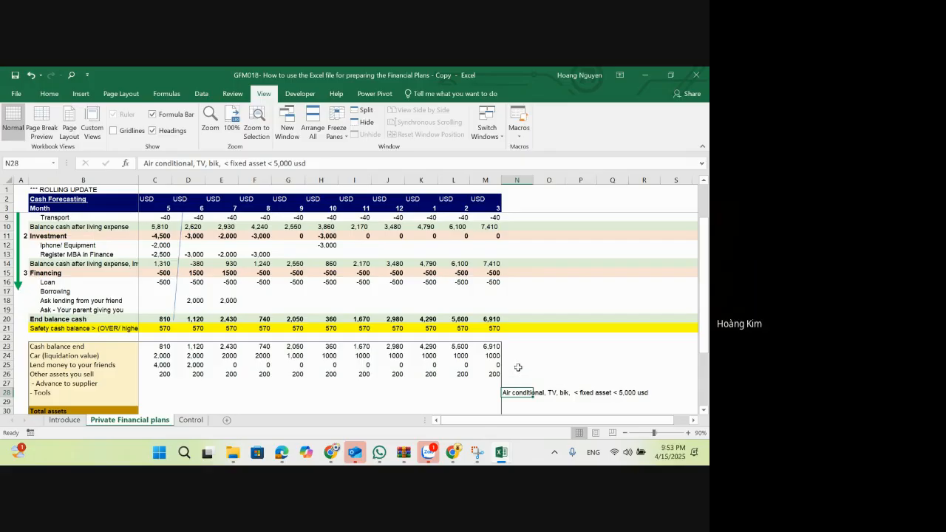
# Step: Review the End balance cash row from month 8 to month 1 and the month 9 MBA cost cell
pyautogui.click(260, 322)
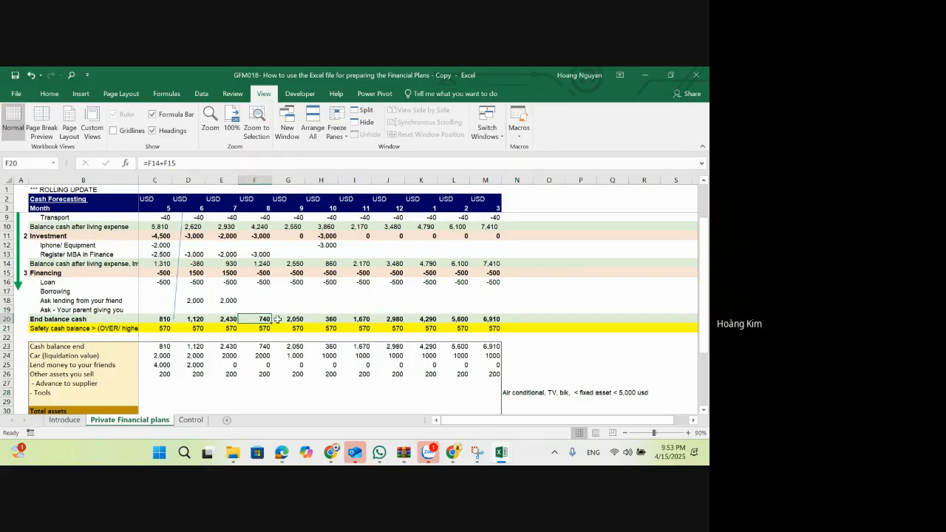
pyautogui.press('Right')
pyautogui.press('Right')
pyautogui.press('Right')
pyautogui.press('Right')
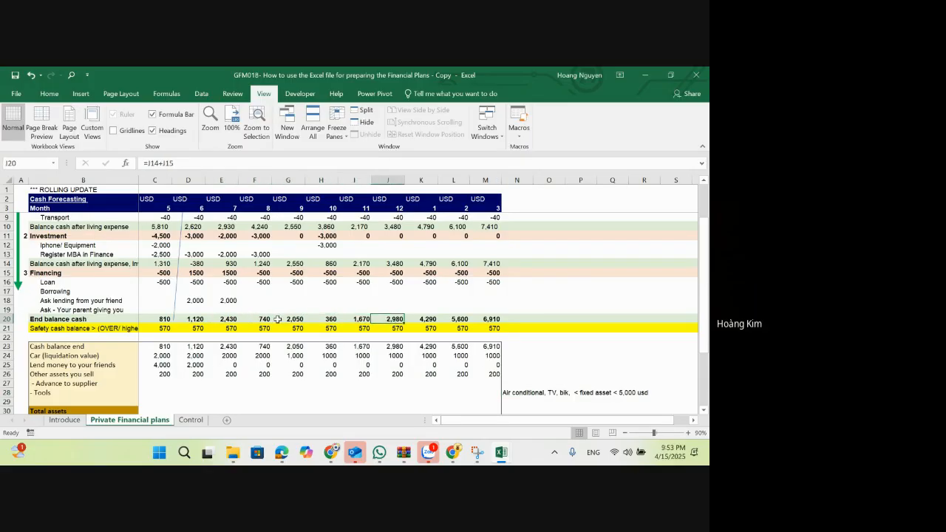
pyautogui.press('Right')
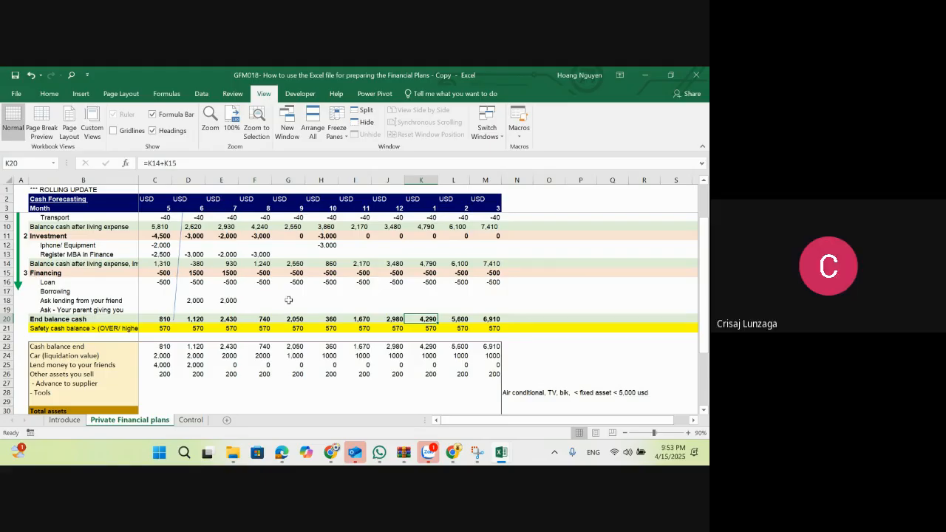
pyautogui.click(300, 255)
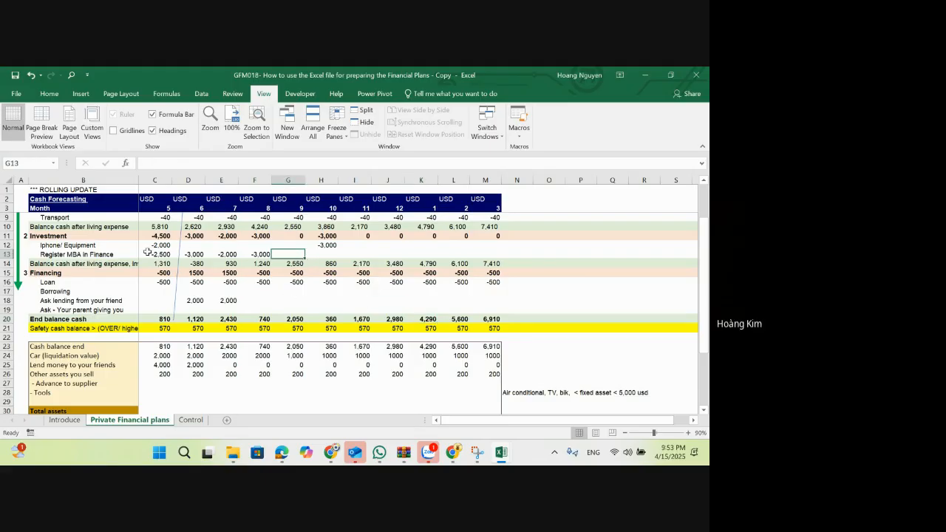
# Step: Try a -3,000 Iphone/ Equipment investment in month 9 (G12), check its effect on the end balance, and undo the entry
pyautogui.click(329, 245)
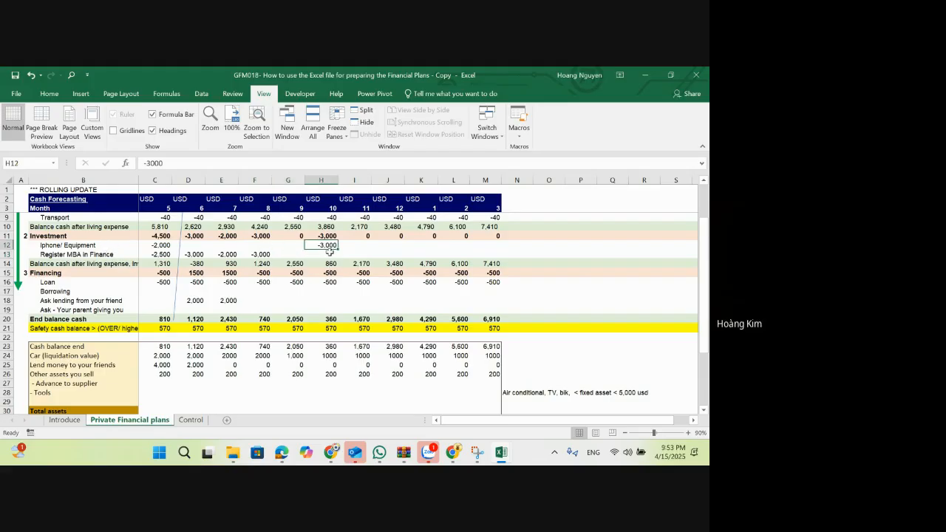
pyautogui.click(280, 248)
pyautogui.write('-3,000')
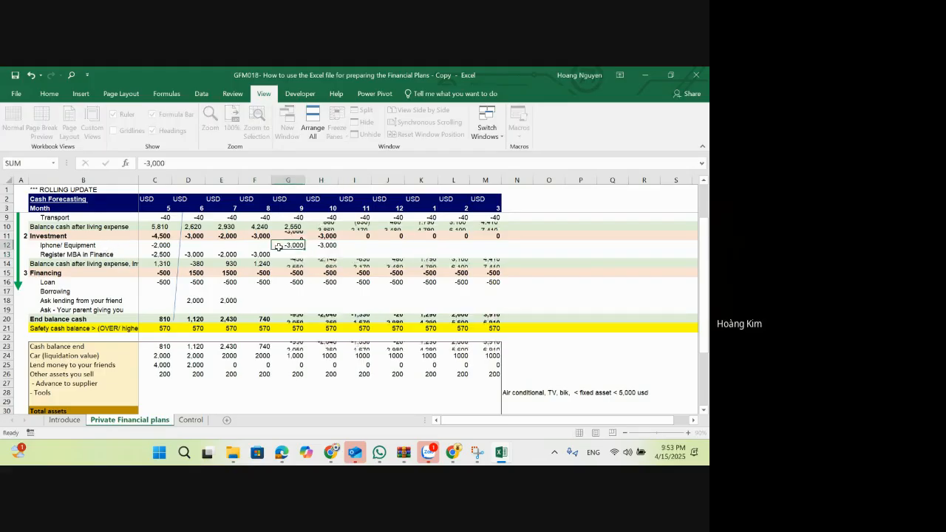
pyautogui.press('Return')
pyautogui.click(295, 318)
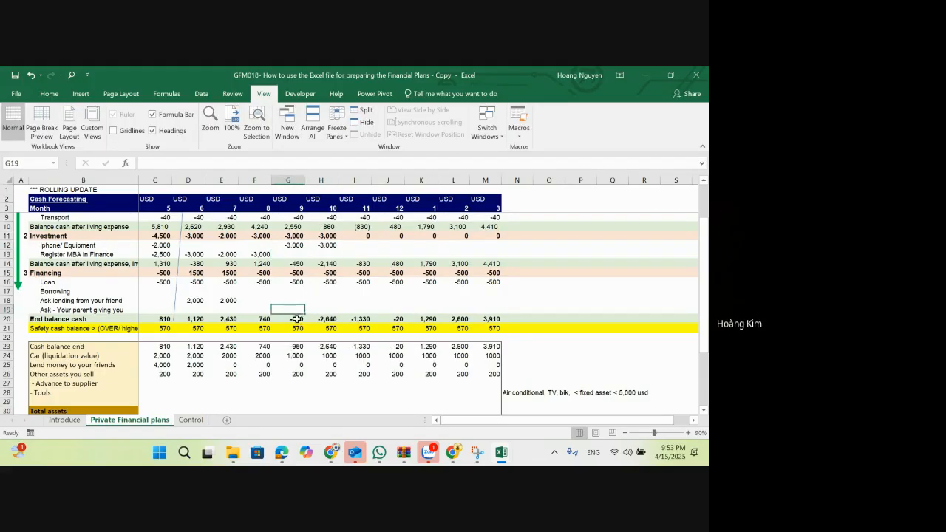
pyautogui.click(298, 392)
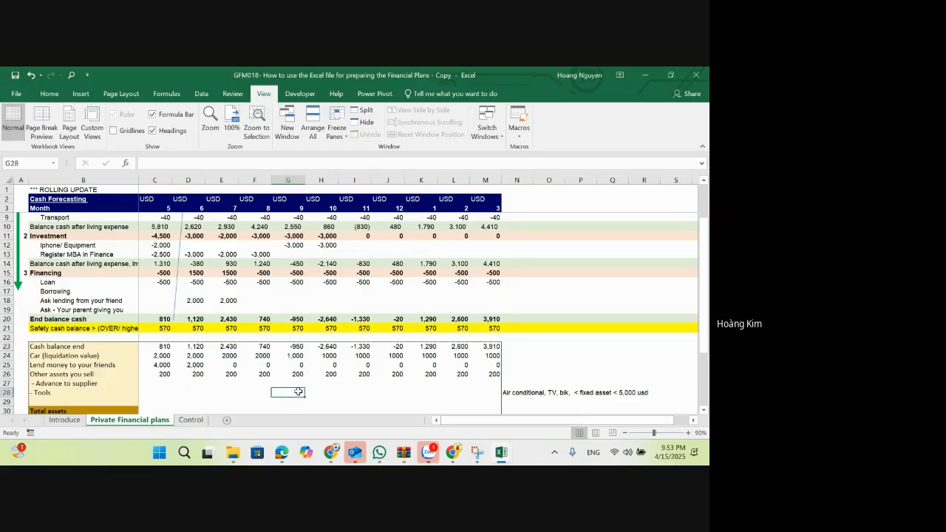
pyautogui.hotkey('ctrl', 'z')
pyautogui.click(311, 310)
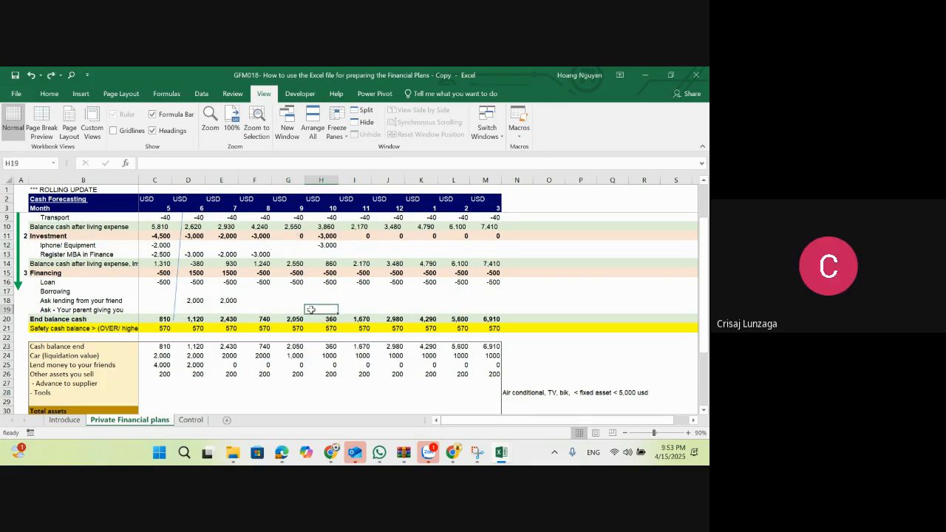
# Step: Enter the label "Short term/Long ter investment" in B29, directly above Total assets
pyautogui.scroll(-1, 312, 309)
pyautogui.click(76, 373)
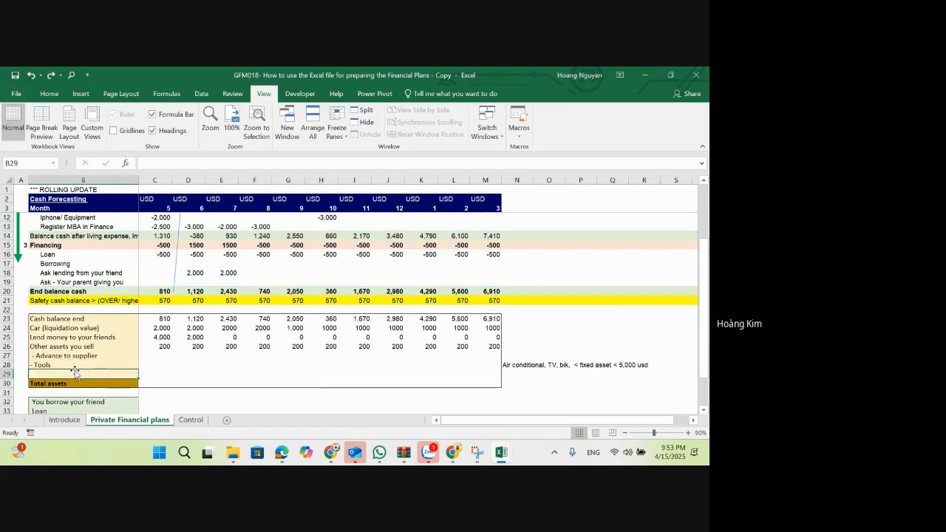
pyautogui.doubleClick(75, 372)
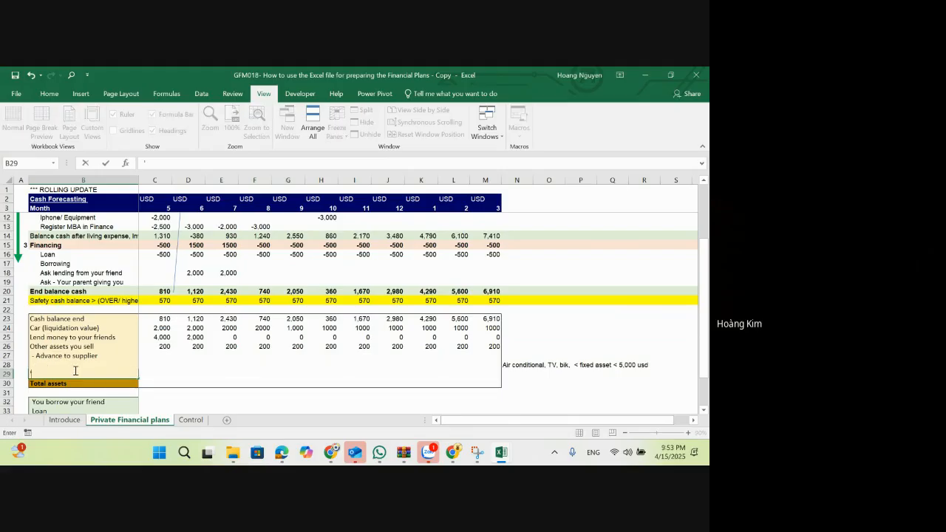
pyautogui.write('Short t')
pyautogui.press('Escape')
pyautogui.write('Short term investment/')
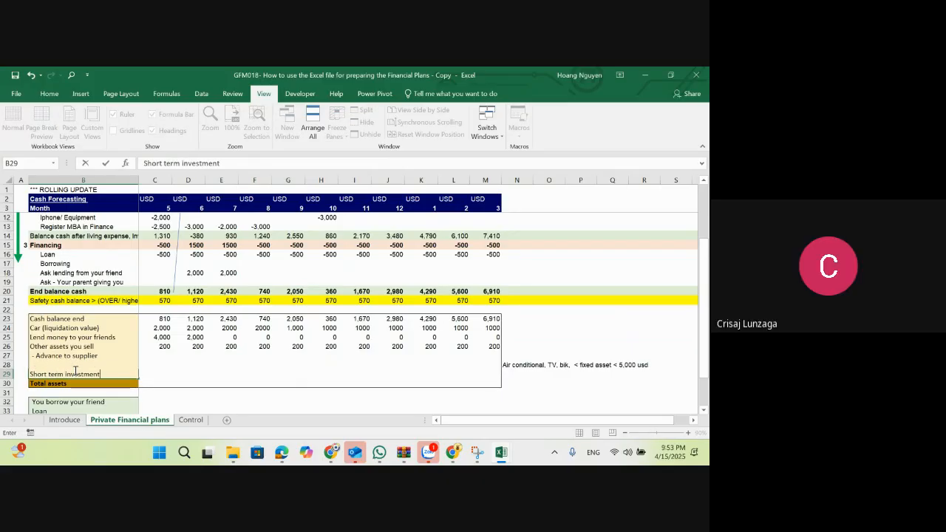
pyautogui.press('BackSpace')
pyautogui.press('BackSpace')
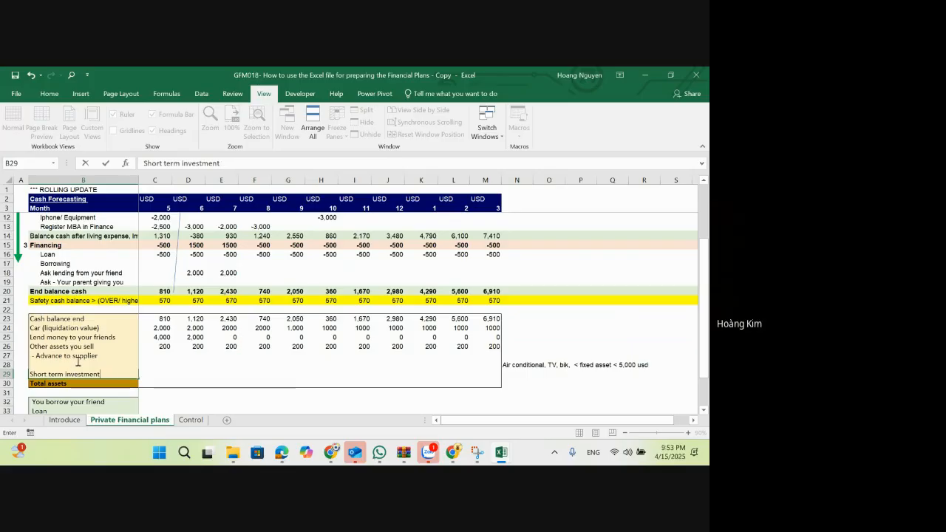
pyautogui.write('/Long')
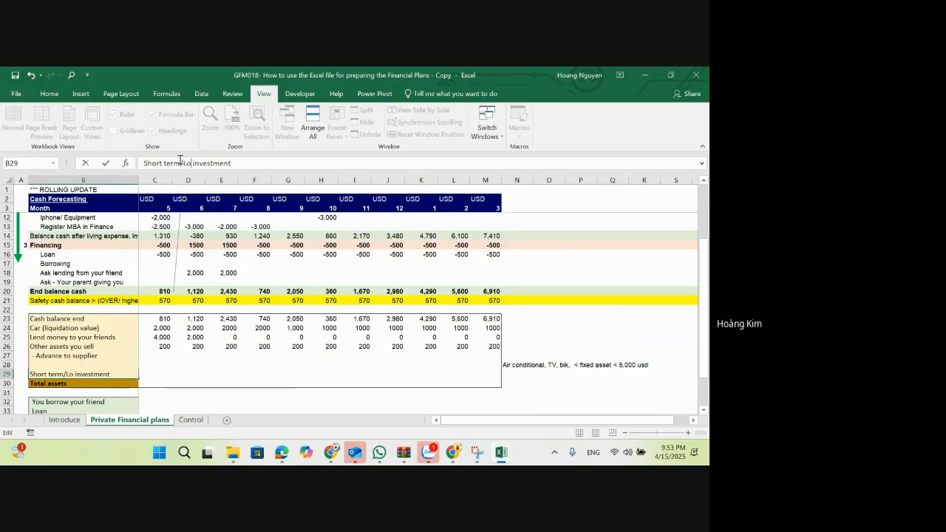
pyautogui.write(' ter')
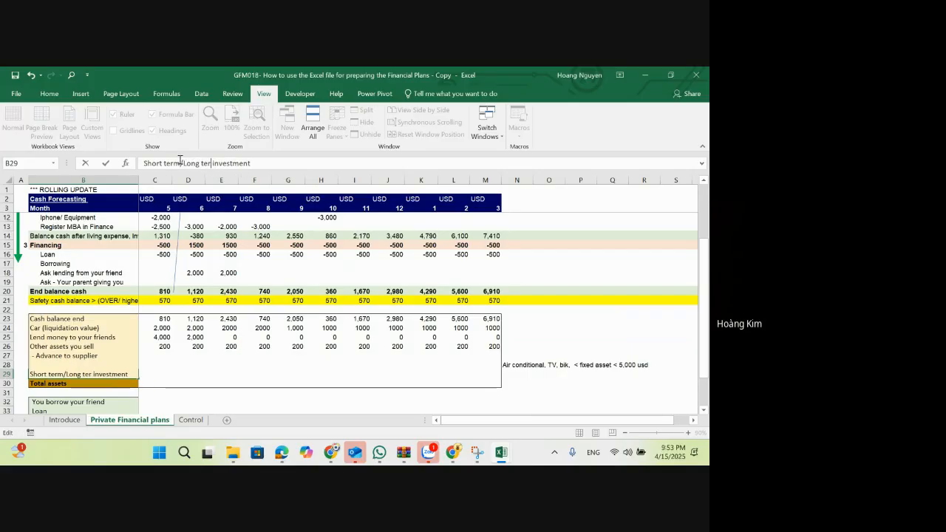
pyautogui.hotkey('ctrl', 'Return')
# Step: Insert a row above Short term/Long ter investment and label it "Land/ Real easel" in B29
pyautogui.hotkey('shift', 'space')
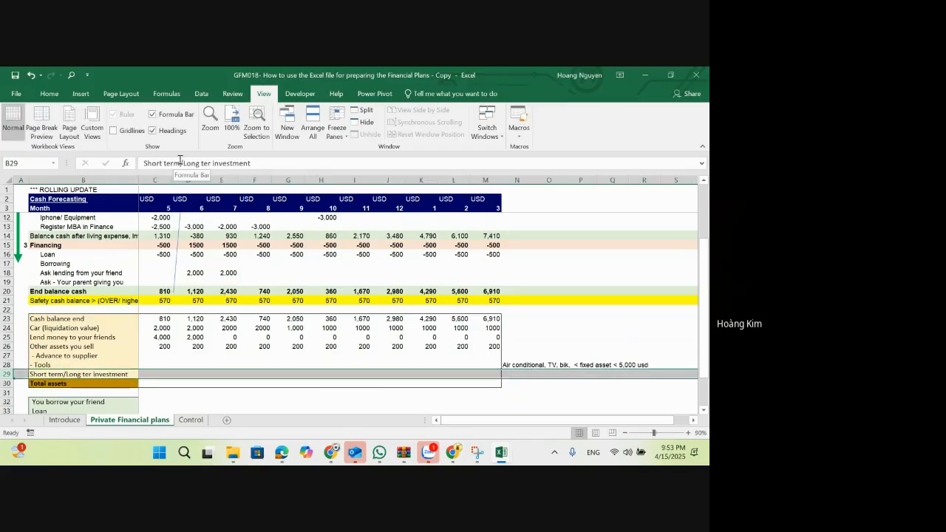
pyautogui.hotkey('ctrl', 'shift', '+')
pyautogui.press('Down')
pyautogui.press('Up')
pyautogui.write('Lan')
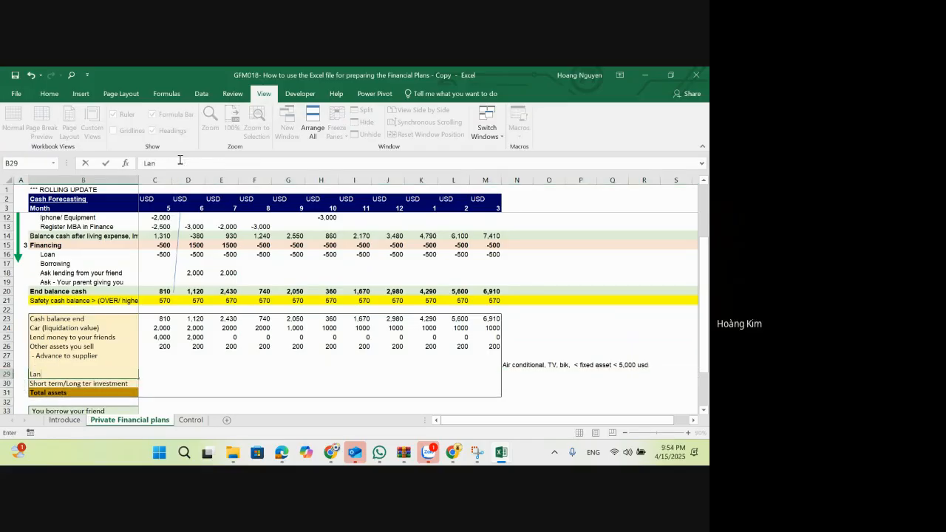
pyautogui.write('d/ Real easel')
pyautogui.press('Return')
pyautogui.press('Up')
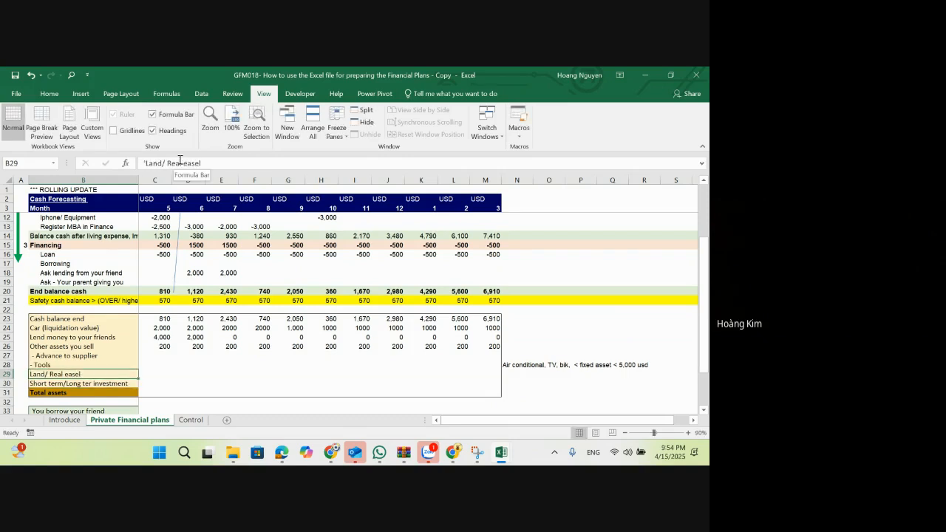
# Step: Correct the label in B29 to "Land/ Real Estate"
pyautogui.press('F2')
pyautogui.press('BackSpace')
pyautogui.press('BackSpace')
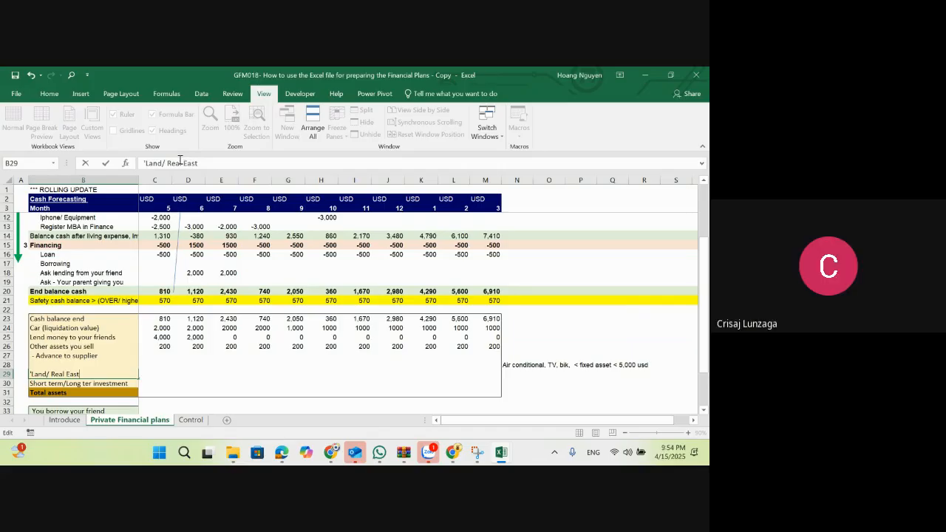
pyautogui.press('BackSpace')
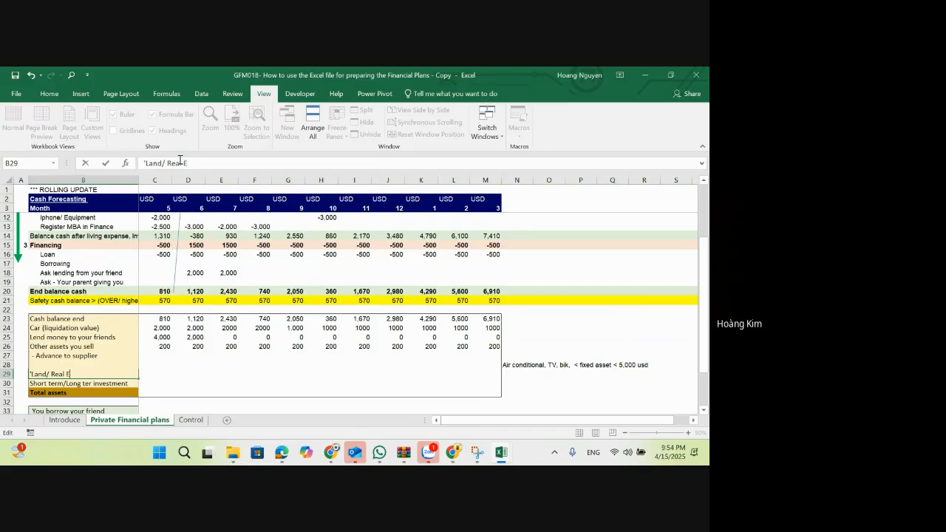
pyautogui.write('sta')
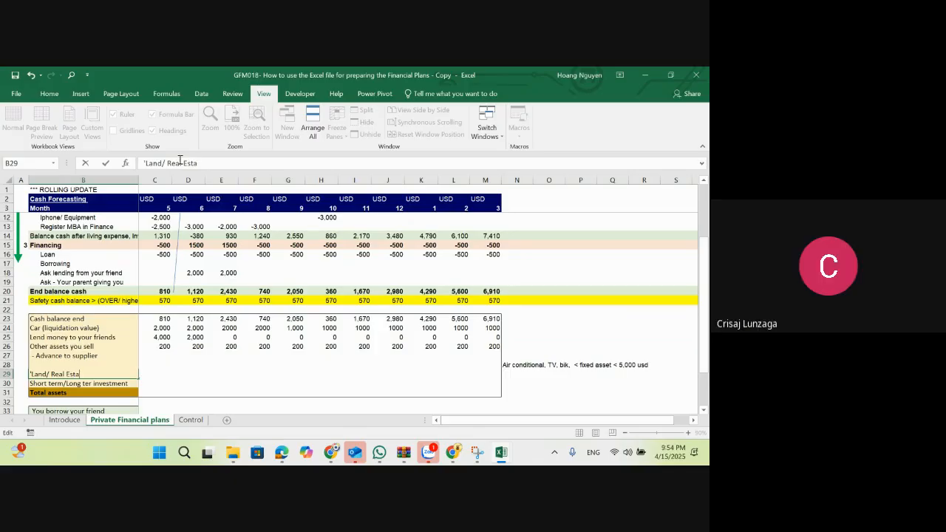
pyautogui.write('e')
pyautogui.write('te')
pyautogui.press('Return')
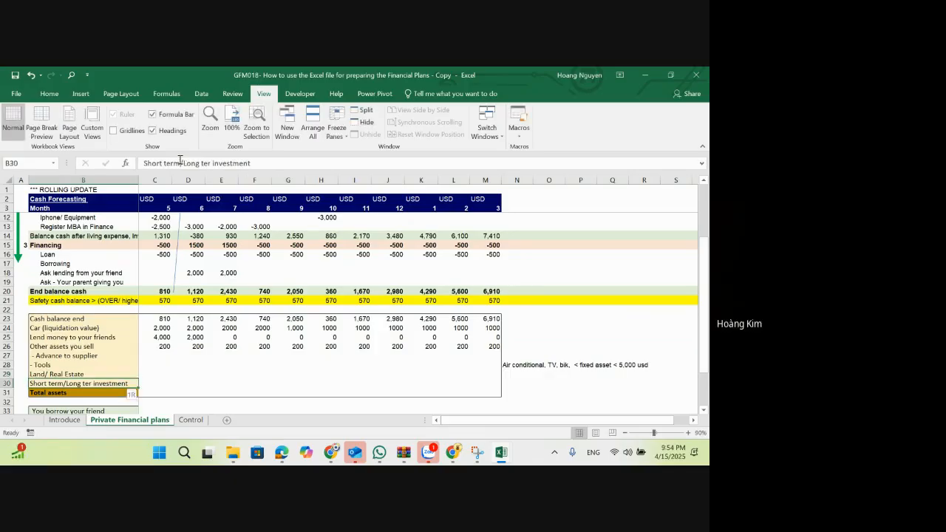
# Step: Insert a row beneath Land/ Real Estate and label it "Stocks" in B30
pyautogui.hotkey('shift', 'space')
pyautogui.hotkey('ctrl', 'shift', '+')
pyautogui.press('Down')
pyautogui.press('Up')
pyautogui.write('Stock')
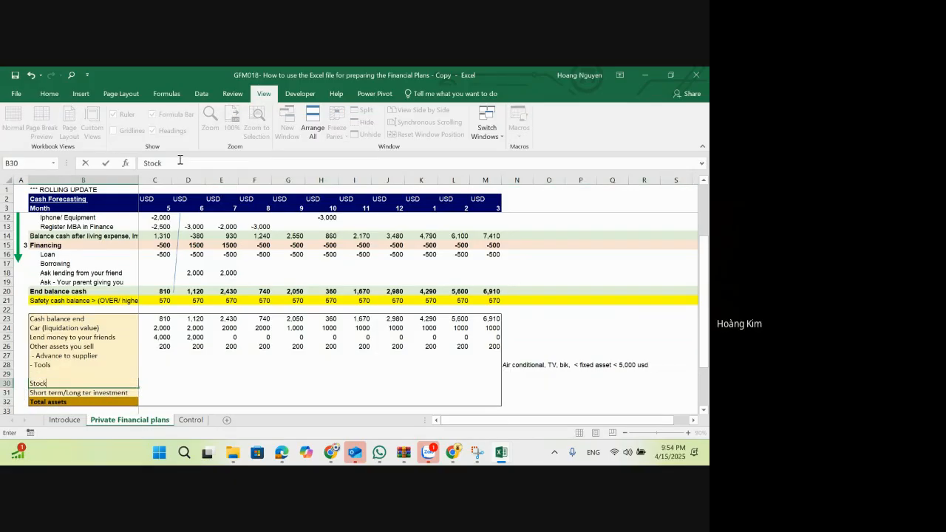
pyautogui.write('s')
pyautogui.press('Return')
pyautogui.press('Up')
pyautogui.press('Up')
pyautogui.press('Right')
pyautogui.press('Right')
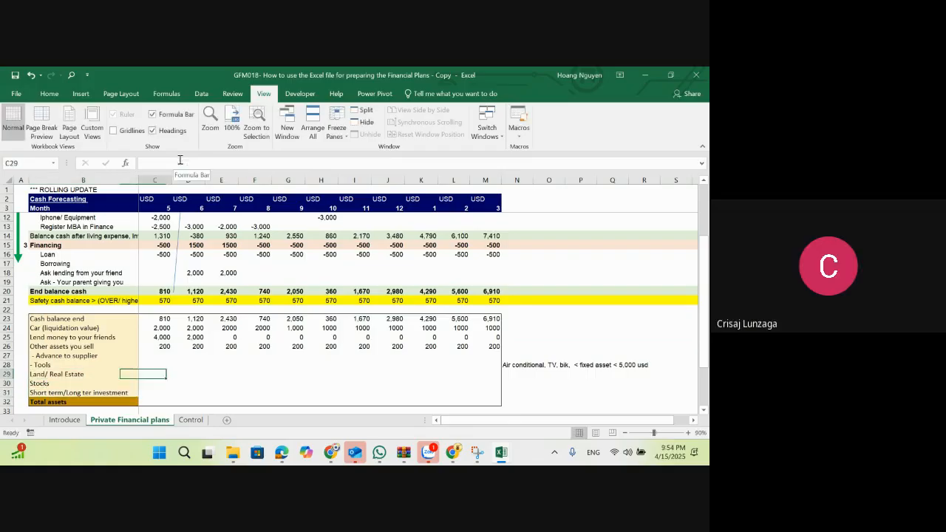
pyautogui.press('Left')
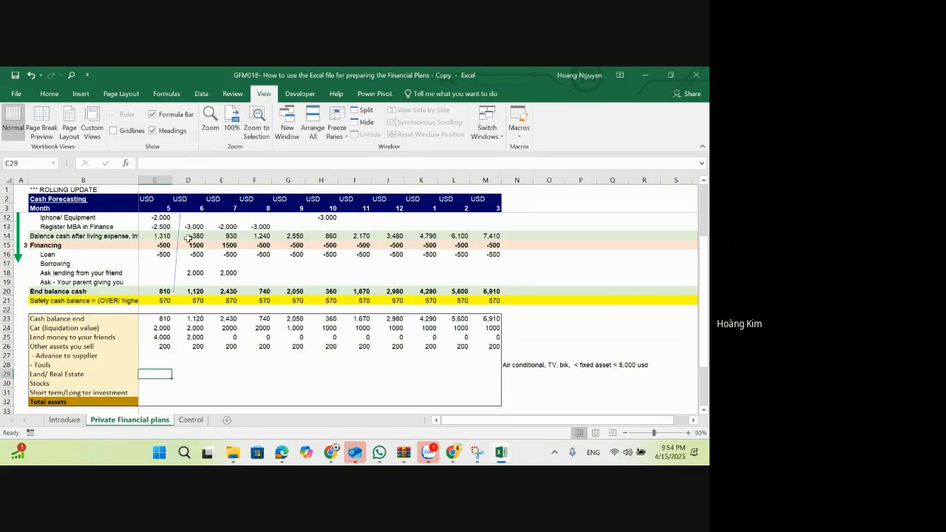
# Step: Total the month 5 assets in C32 with the formula =SUM(C23:C31)
pyautogui.scroll(-1, 179, 362)
pyautogui.click(156, 376)
pyautogui.write('=sum(')
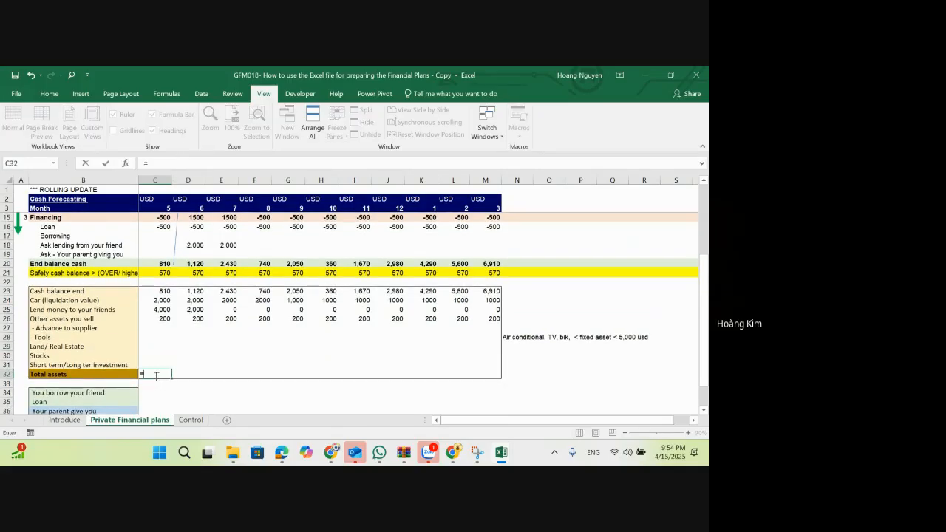
pyautogui.press('Up')
pyautogui.hotkey('shift', 'Up')
pyautogui.hotkey('shift', 'Up')
pyautogui.hotkey('shift', 'Up')
pyautogui.hotkey('shift', 'Up')
pyautogui.hotkey('shift', 'Up')
pyautogui.hotkey('shift', 'Up')
pyautogui.hotkey('shift', 'Up')
pyautogui.hotkey('shift', 'Up')
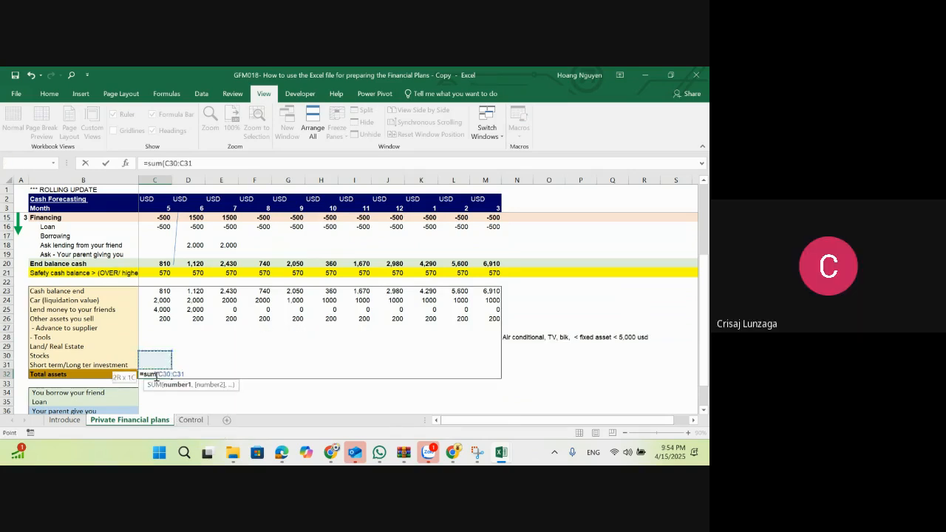
pyautogui.press('Return')
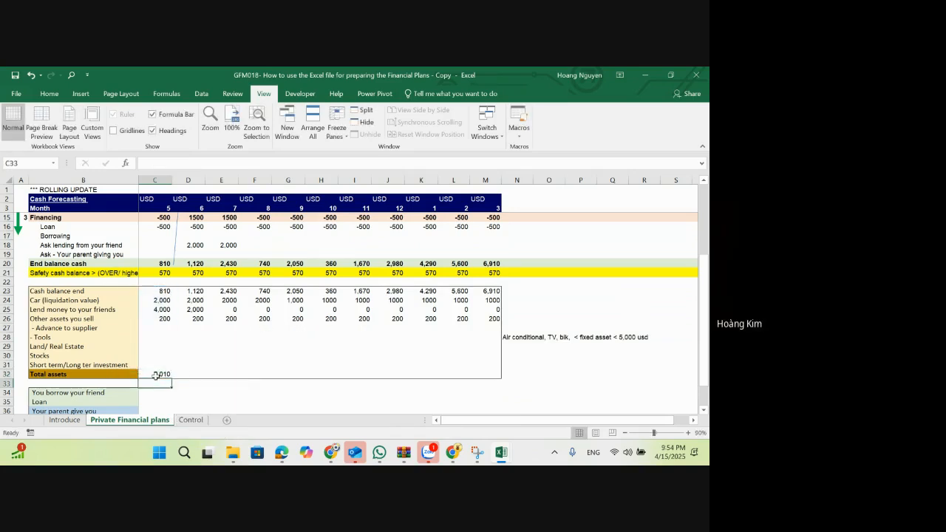
# Step: Copy the Total assets formula from C32 across D32:M32 for the remaining months
pyautogui.press('Up')
pyautogui.hotkey('ctrl', 'c')
pyautogui.hotkey('shift', 'Right')
pyautogui.hotkey('shift', 'Right')
pyautogui.hotkey('shift', 'Right')
pyautogui.hotkey('shift', 'Right')
pyautogui.hotkey('shift', 'Right')
pyautogui.hotkey('shift', 'Right')
pyautogui.hotkey('shift', 'Right')
pyautogui.hotkey('shift', 'Right')
pyautogui.hotkey('shift', 'Right')
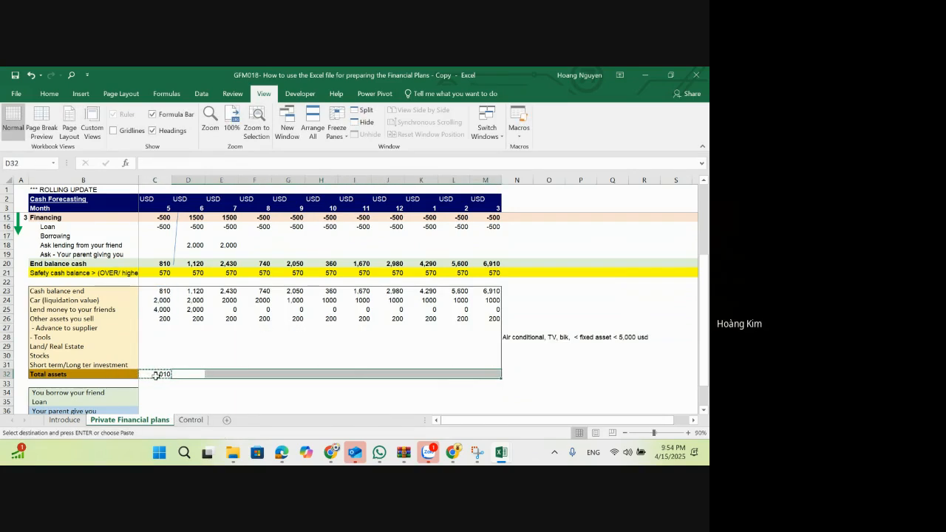
pyautogui.hotkey('ctrl', 'alt', 'v')
pyautogui.press('Return')
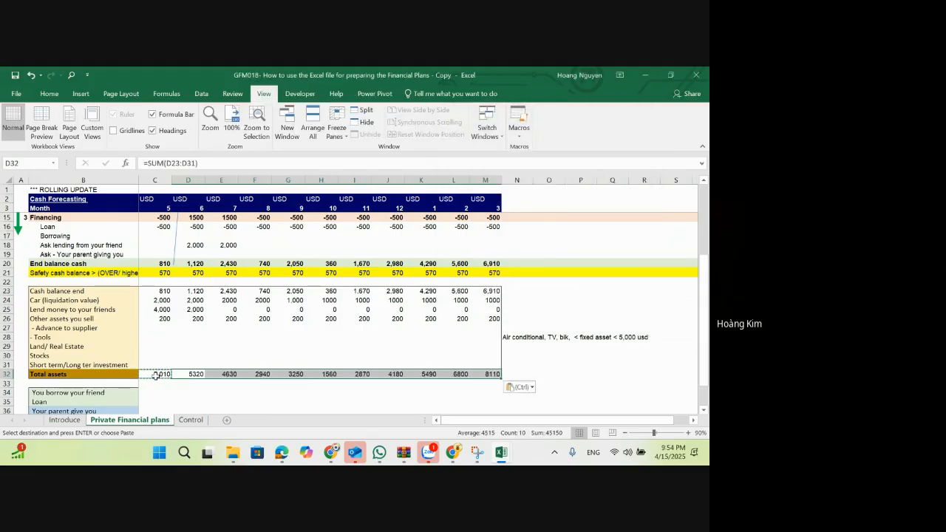
# Step: Format the Total assets values in C32:M32 with thousands separators and no decimals
pyautogui.click(156, 374)
pyautogui.hotkey('ctrl', 'shift', 'Right')
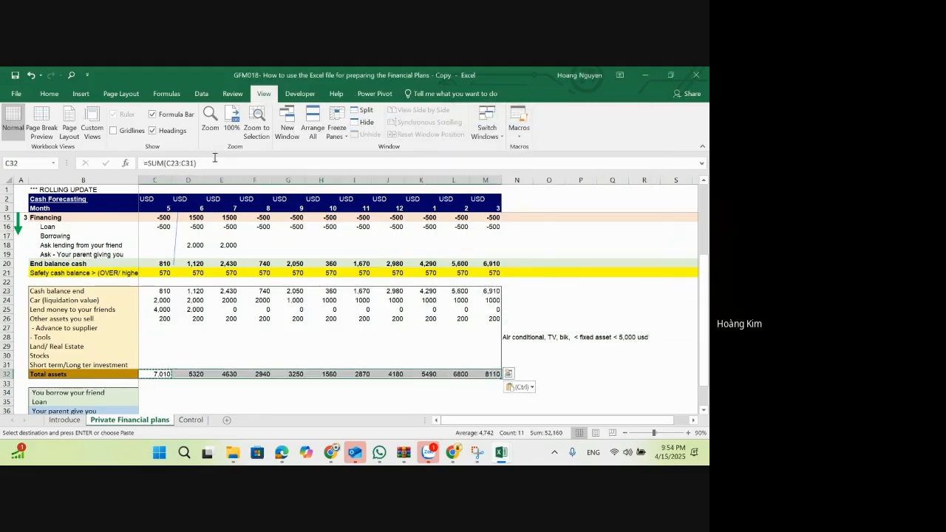
pyautogui.click(49, 93)
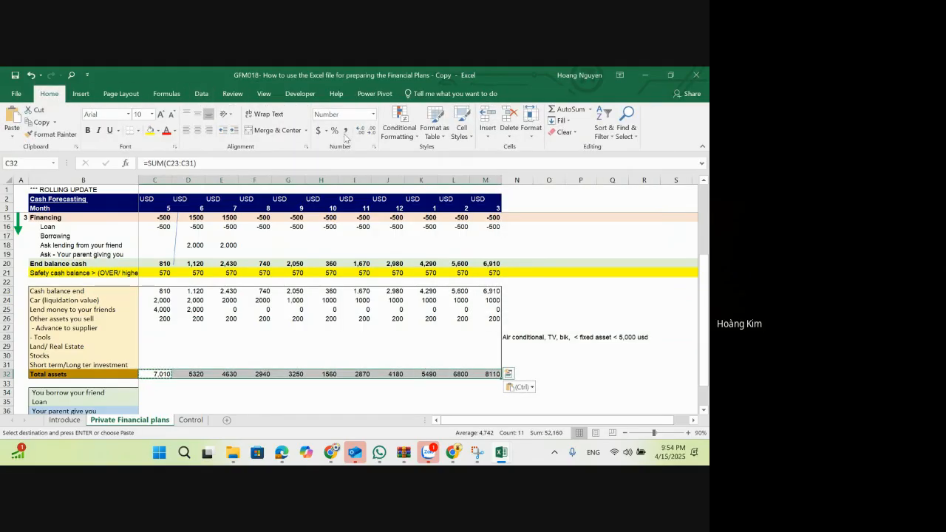
pyautogui.click(345, 130)
pyautogui.click(371, 130)
pyautogui.click(371, 131)
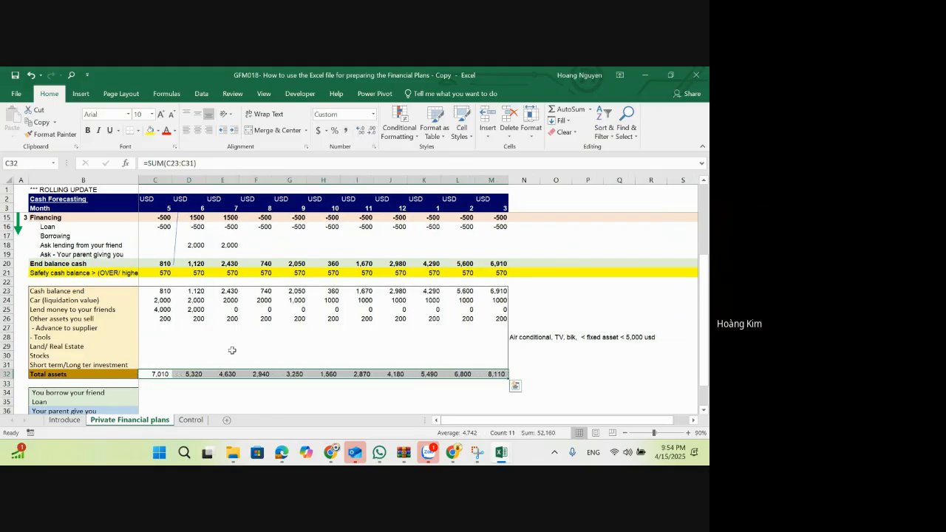
# Step: Enter 200,000 as the month 5 Land/ Real Estate value in C29
pyautogui.click(162, 335)
pyautogui.press('Down')
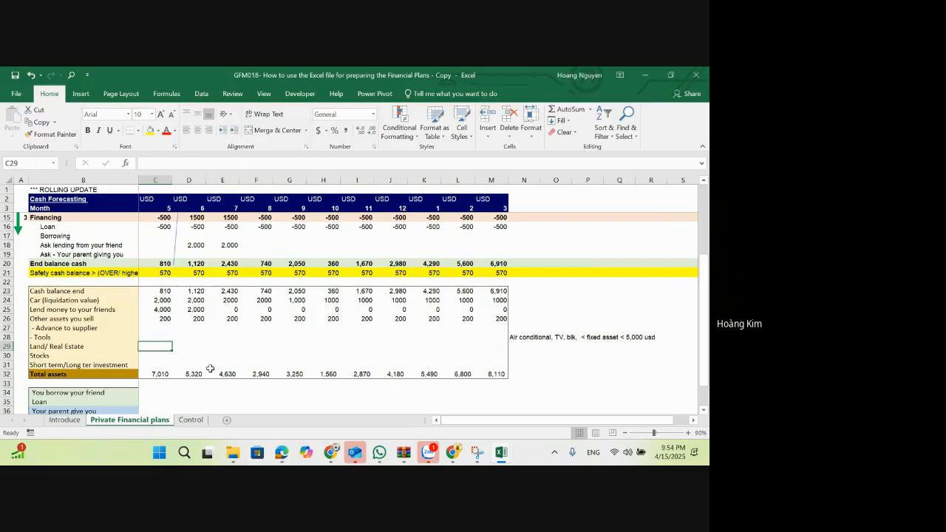
pyautogui.write('5,')
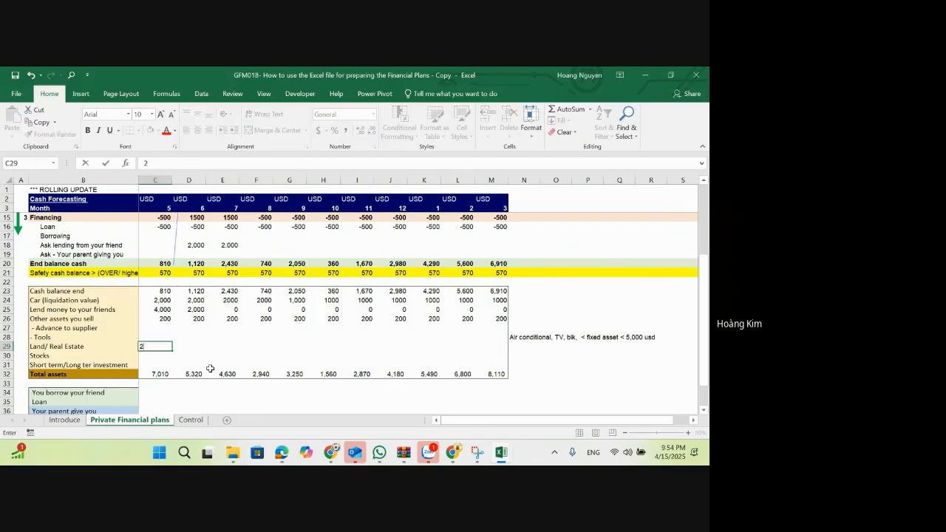
pyautogui.write('00,00')
pyautogui.press('Return')
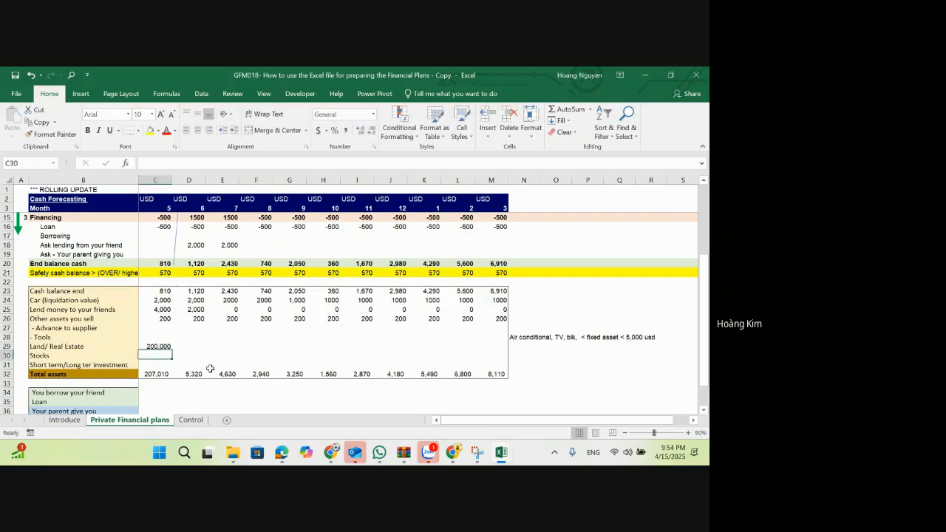
# Step: Link the month 6 Land/ Real Estate value in D29 with =C29 and copy that formula across E29:M29
pyautogui.press('Up')
pyautogui.press('Right')
pyautogui.write('200,000')
pyautogui.press('Return')
pyautogui.press('Up')
pyautogui.hotkey('ctrl', 'c')
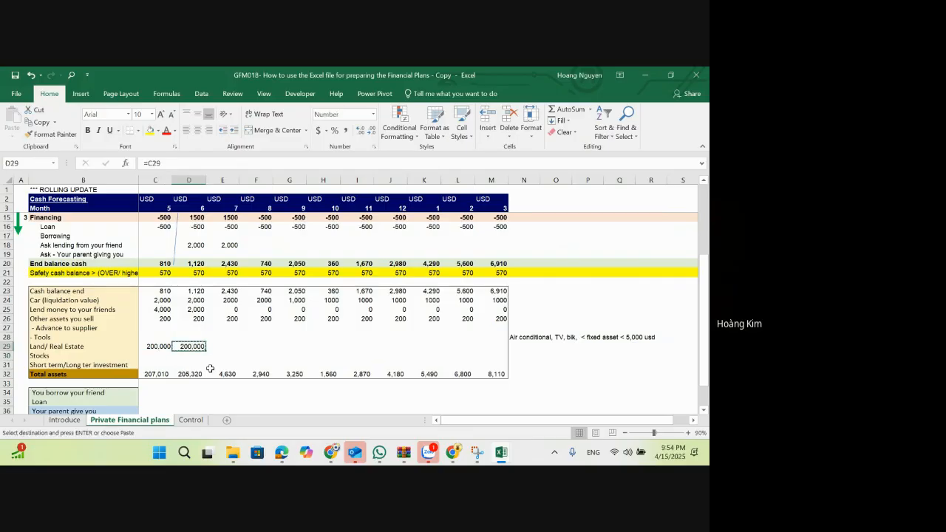
pyautogui.press('Right')
pyautogui.hotkey('shift', 'Right')
pyautogui.hotkey('shift', 'Right')
pyautogui.hotkey('shift', 'Right')
pyautogui.hotkey('shift', 'Right')
pyautogui.hotkey('shift', 'Right')
pyautogui.hotkey('shift', 'Right')
pyautogui.hotkey('shift', 'Right')
pyautogui.hotkey('shift', 'Right')
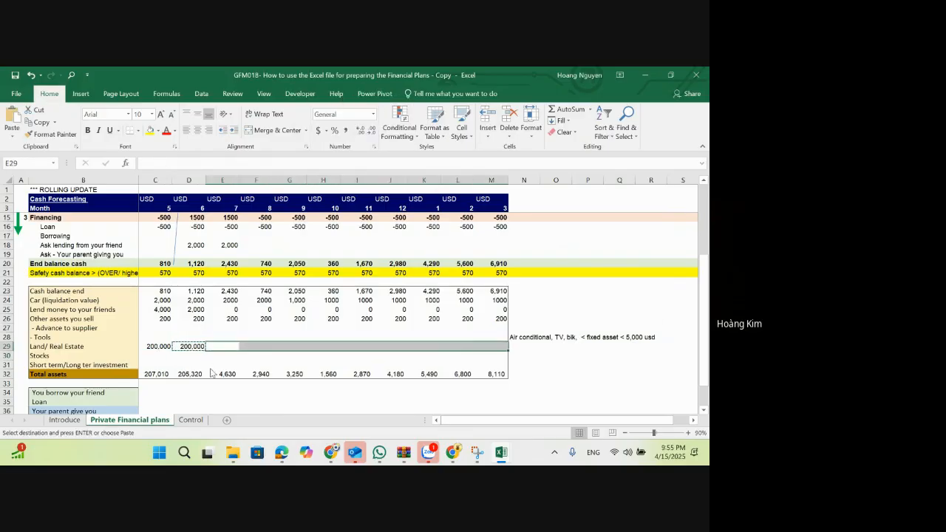
pyautogui.hotkey('ctrl', 'v')
# Step: Format the Land/ Real Estate values in C29:M29 with thousands separators and no decimals
pyautogui.moveTo(163, 348); pyautogui.dragTo(493, 347)
pyautogui.click(358, 131)
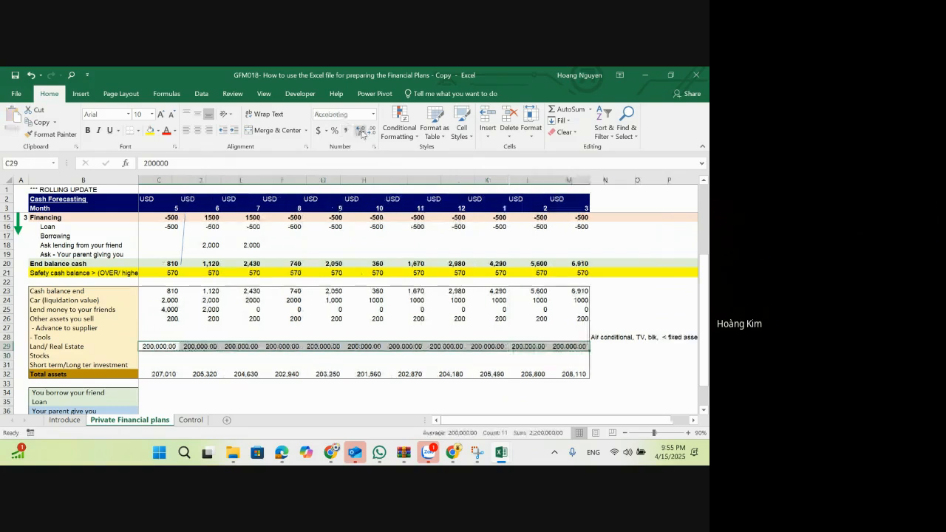
pyautogui.click(218, 368)
# Step: Make the entire Total assets row 32 bold
pyautogui.click(251, 374)
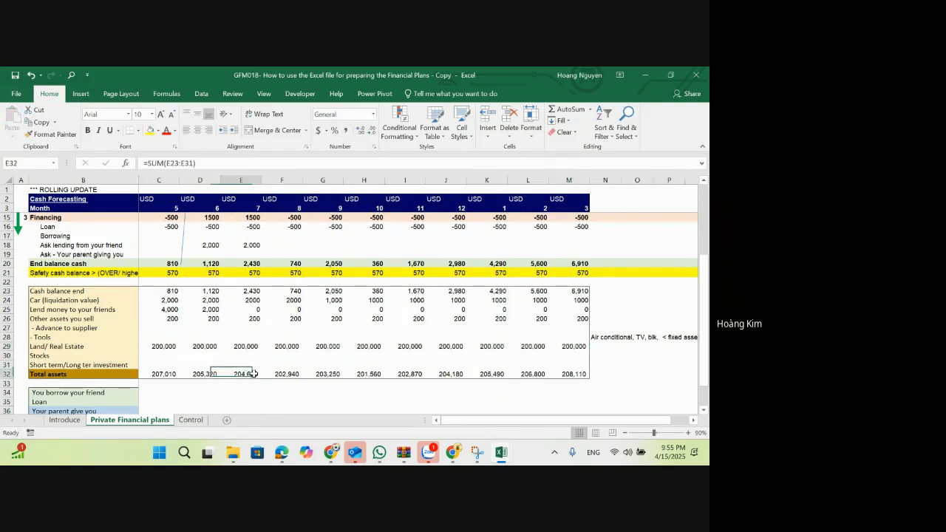
pyautogui.click(584, 374)
pyautogui.hotkey('shift', 'space')
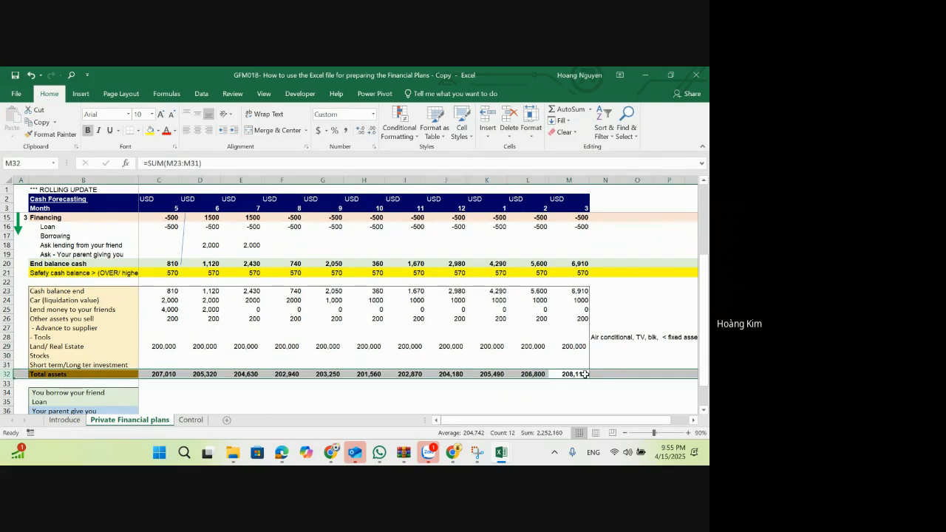
# Step: Examine the liabilities and equity rows B34:M38 and the Iphone/ Equipment and Register MBA in Finance rows of the cash forecast
pyautogui.scroll(-2, 275, 372)
pyautogui.click(111, 357)
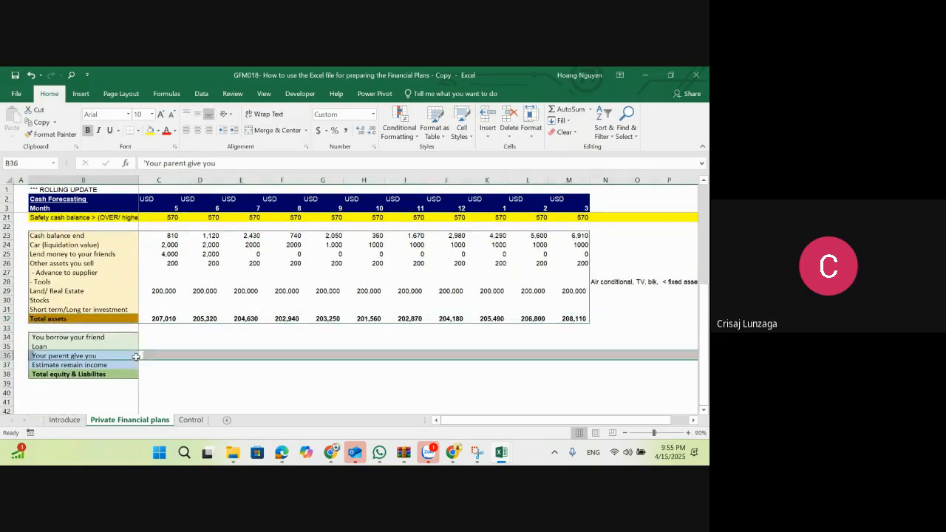
pyautogui.click(117, 346)
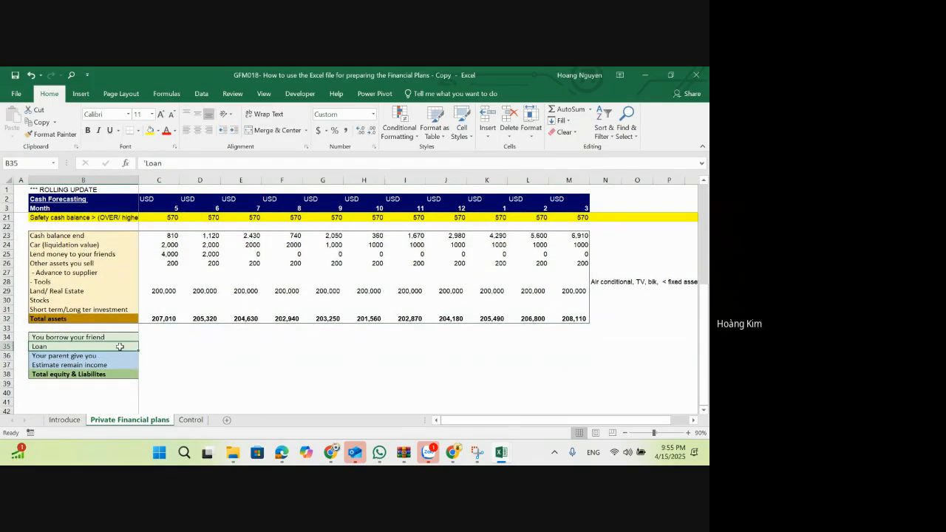
pyautogui.click(120, 337)
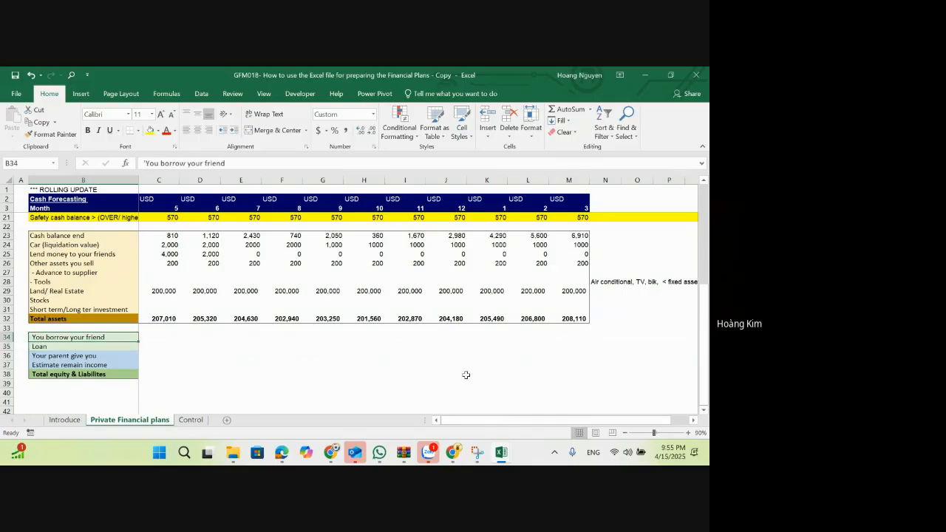
pyautogui.keyDown('shift'); pyautogui.click(581, 375); pyautogui.keyUp('shift')
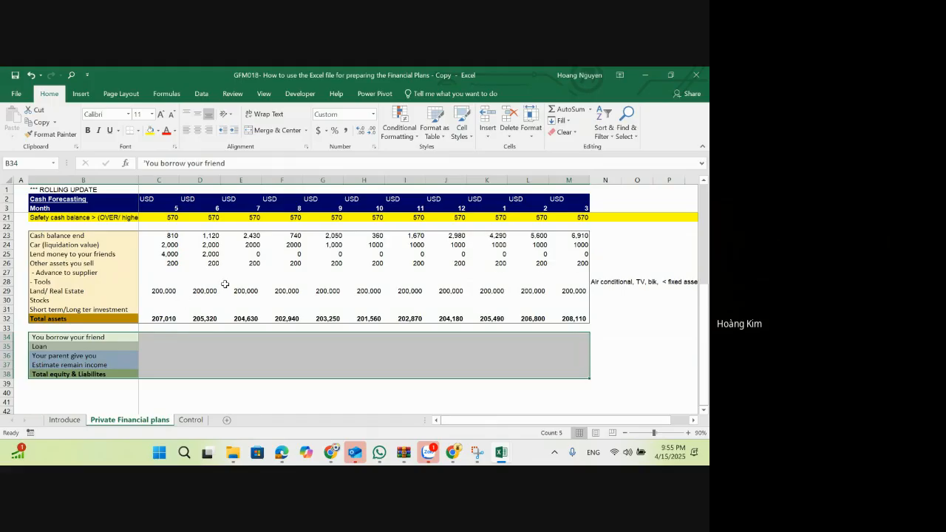
pyautogui.scroll(1, 225, 284)
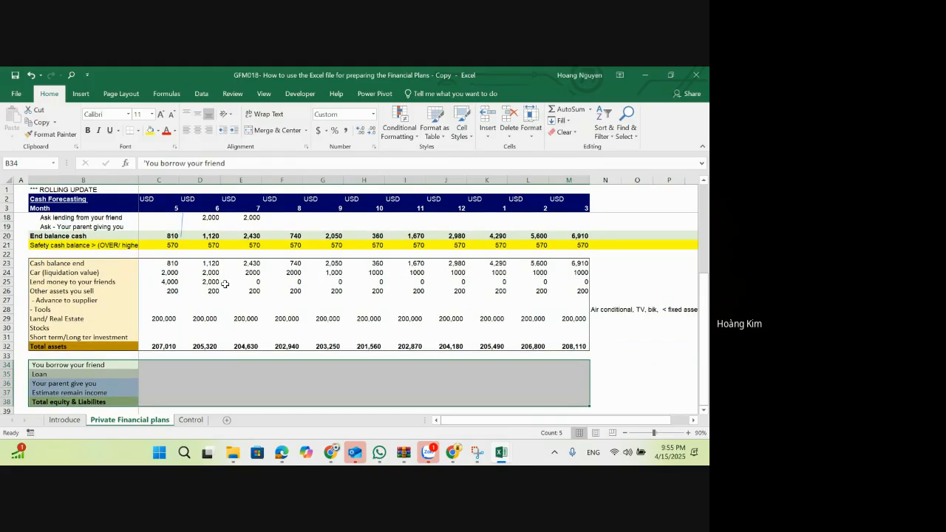
pyautogui.scroll(5, 225, 284)
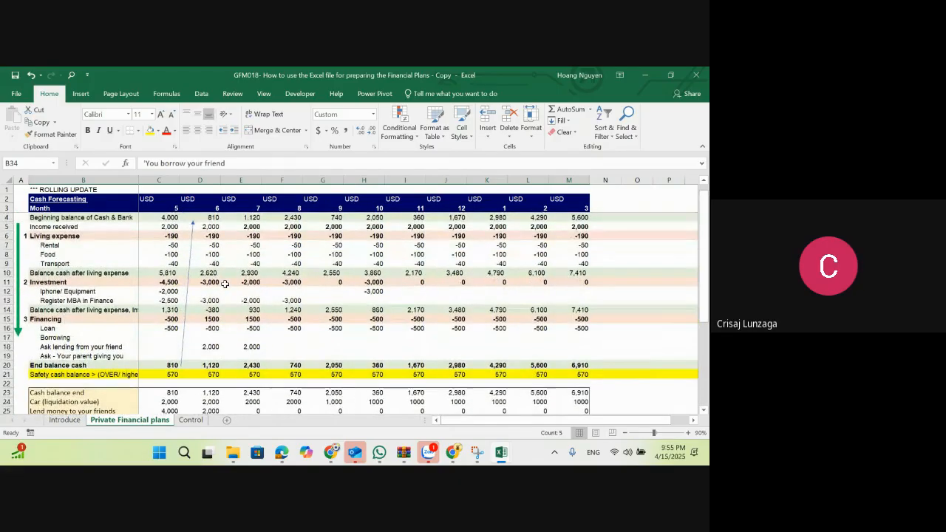
pyautogui.click(87, 292)
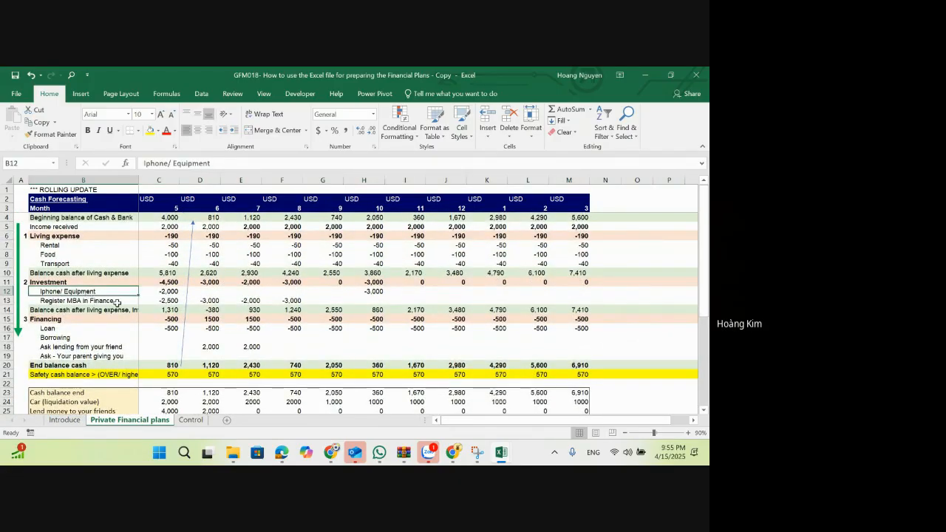
pyautogui.click(117, 302)
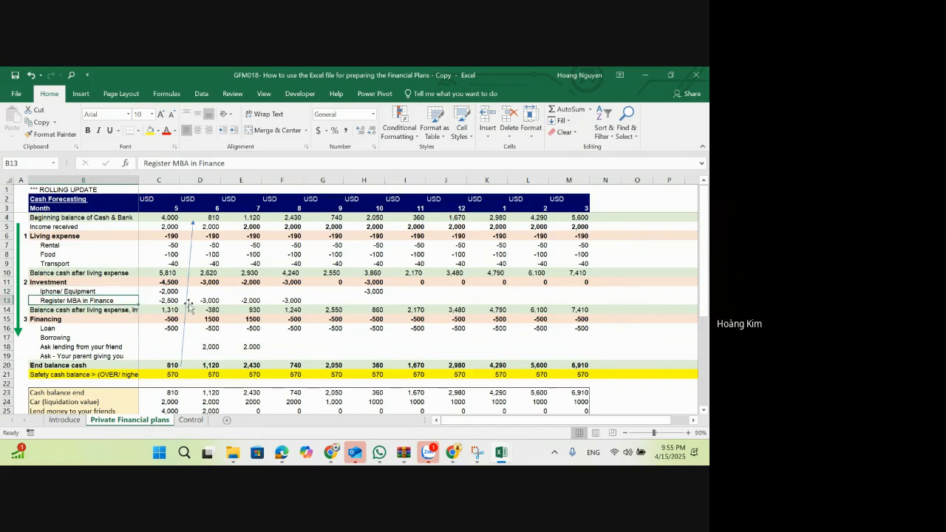
pyautogui.scroll(-1, 189, 308)
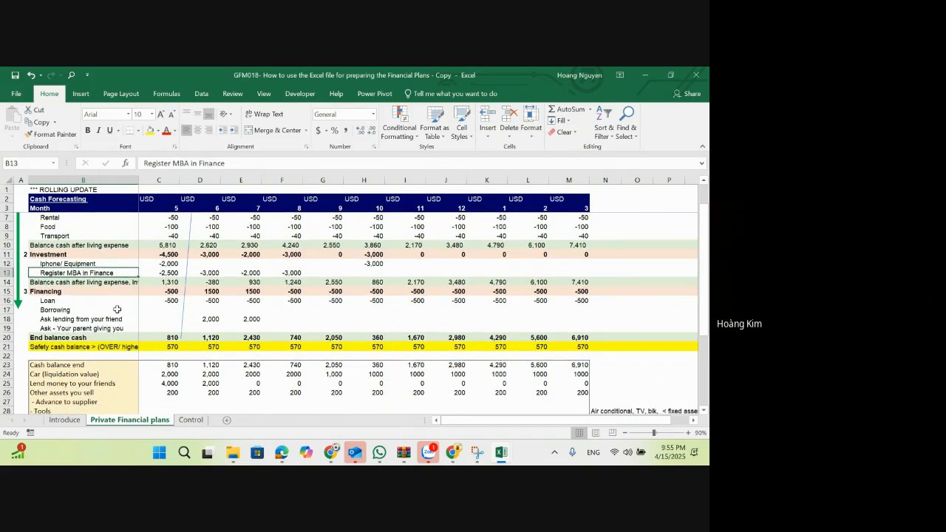
pyautogui.scroll(-1, 190, 313)
pyautogui.click(175, 374)
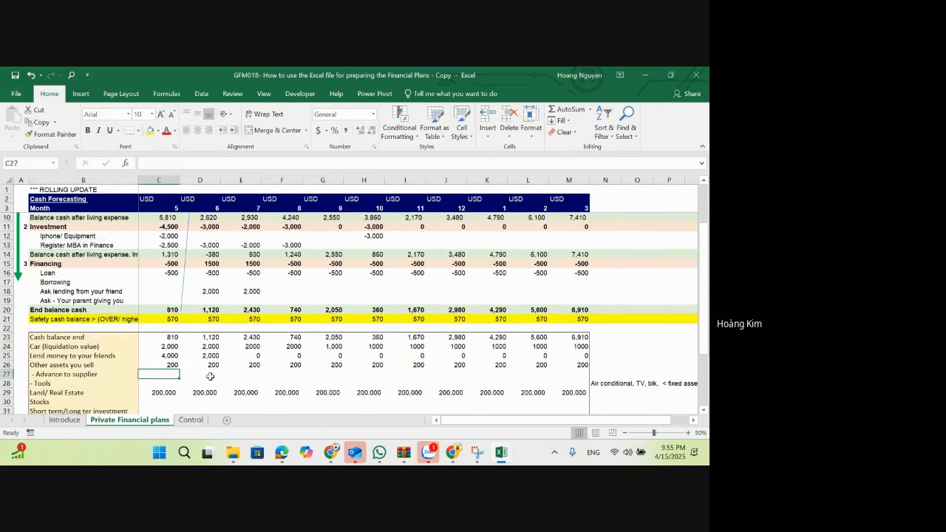
pyautogui.press('Down')
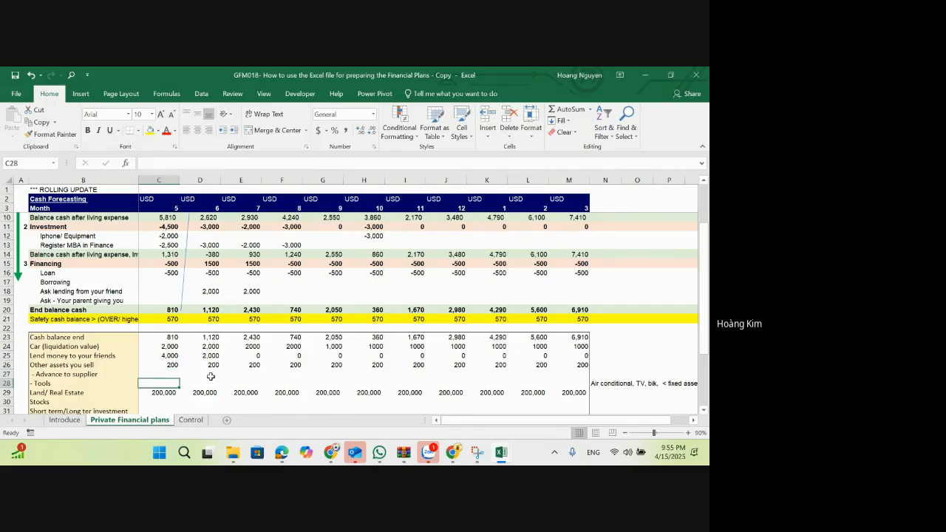
pyautogui.write('-')
pyautogui.scroll(1, 210, 370)
pyautogui.click(174, 266)
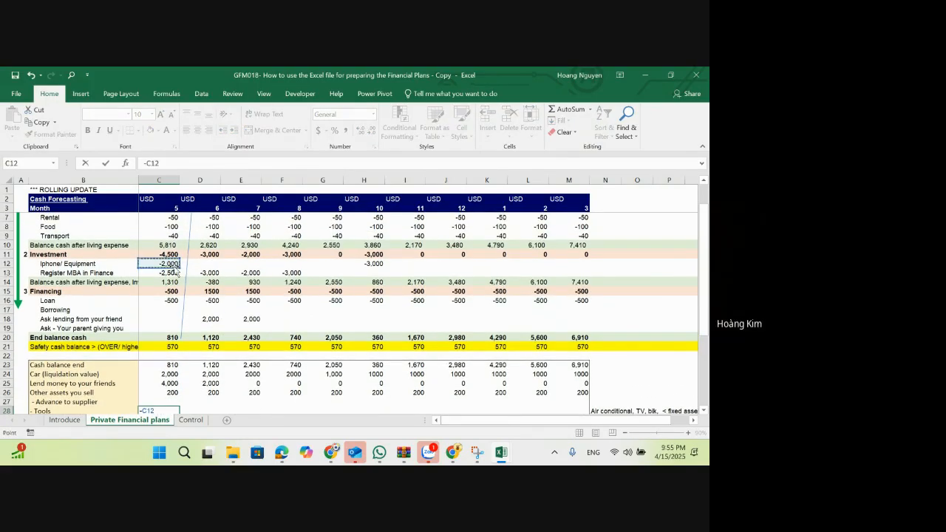
pyautogui.press('Escape')
# Step: Enter =-SUM($C$11:C11) in C28 to accumulate the Investment outflows as the month 5 Tools value
pyautogui.write('=-sum')
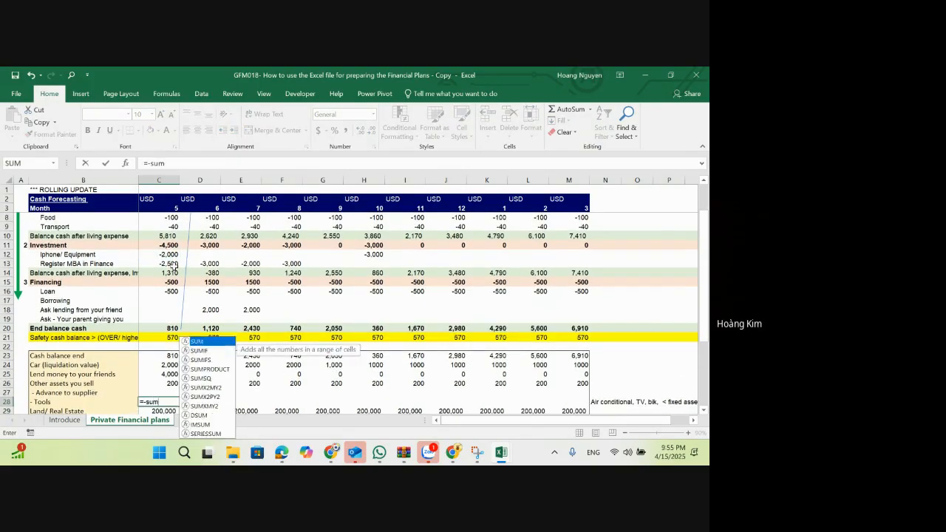
pyautogui.write('(')
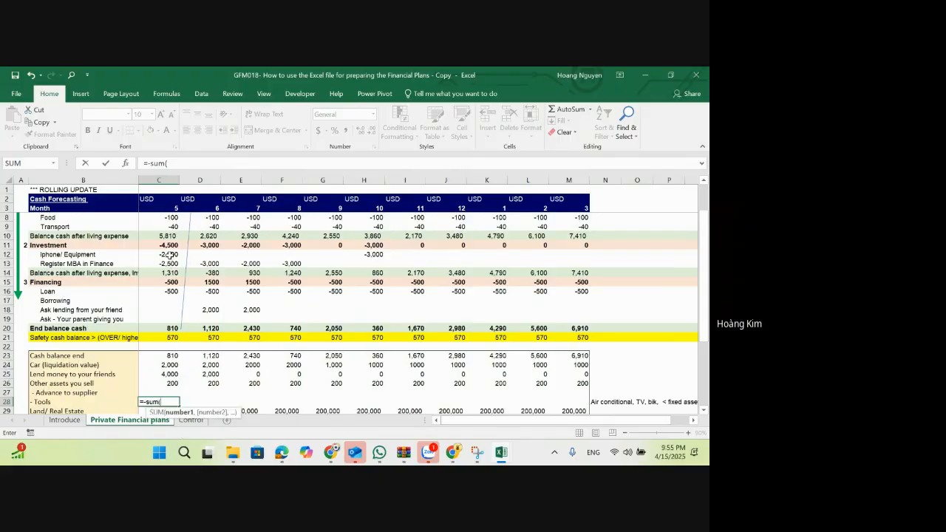
pyautogui.click(171, 245)
pyautogui.write(')')
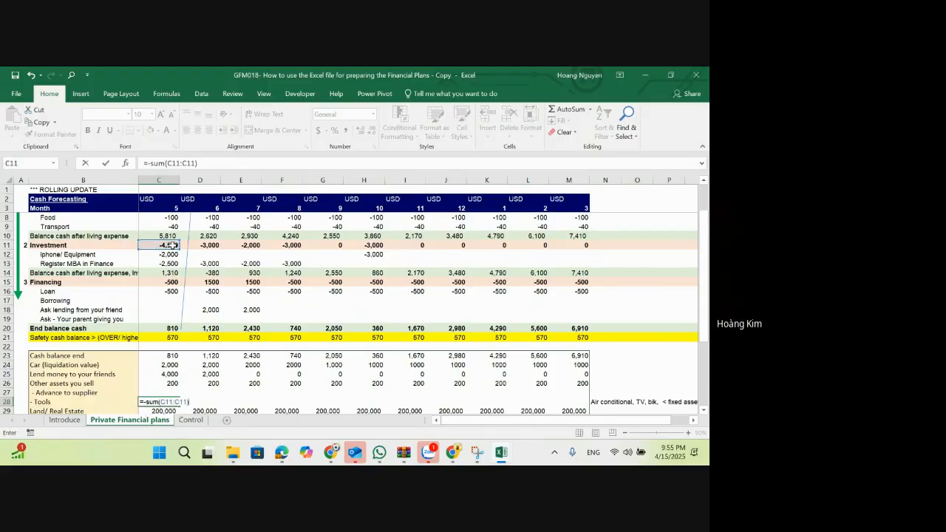
pyautogui.click(176, 162)
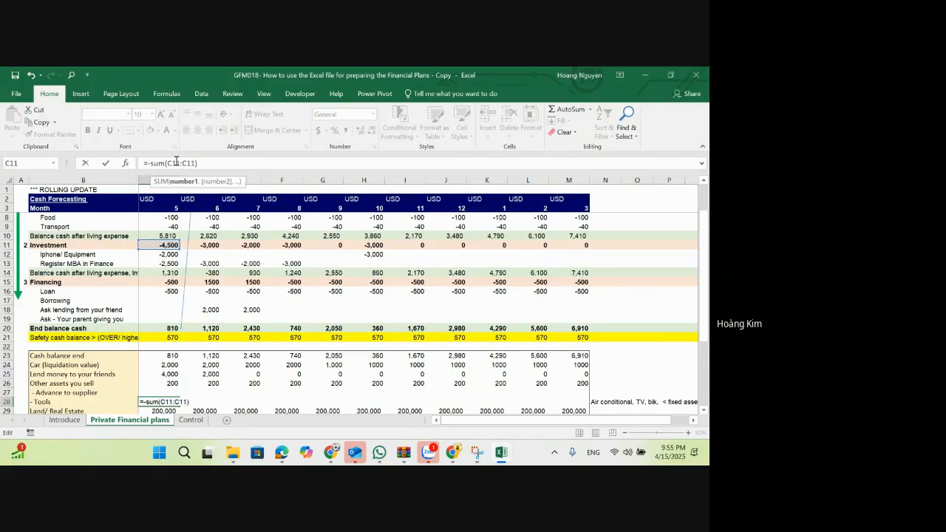
pyautogui.press('F4')
pyautogui.press('Return')
# Step: Copy the cumulative Tools formula from C28 across D28:M28 for the remaining months
pyautogui.press('Up')
pyautogui.press('Right')
pyautogui.hotkey('shift', 'Right')
pyautogui.hotkey('shift', 'Right')
pyautogui.hotkey('shift', 'Right')
pyautogui.hotkey('shift', 'Right')
pyautogui.hotkey('shift', 'Right')
pyautogui.hotkey('shift', 'Right')
pyautogui.hotkey('shift', 'Right')
pyautogui.hotkey('shift', 'Right')
pyautogui.hotkey('shift', 'Right')
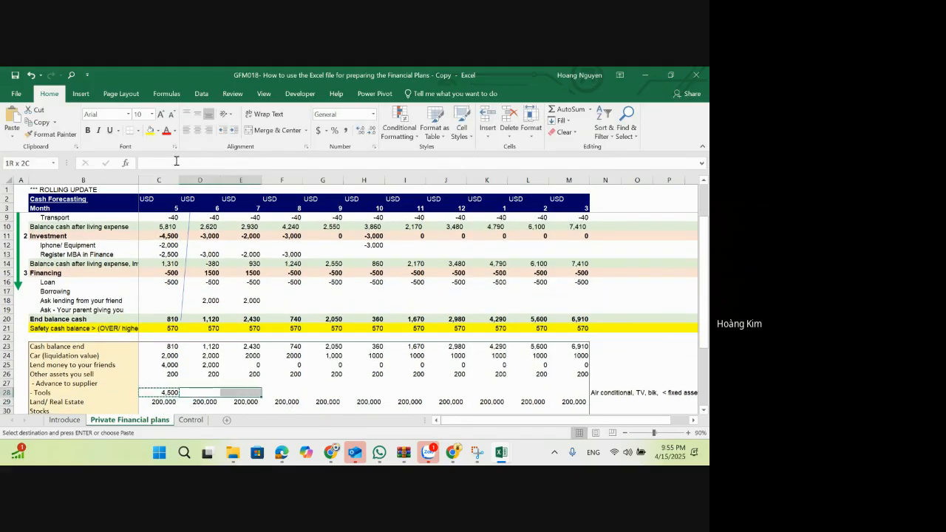
pyautogui.hotkey('ctrl', 'alt', 'v')
pyautogui.press('Return')
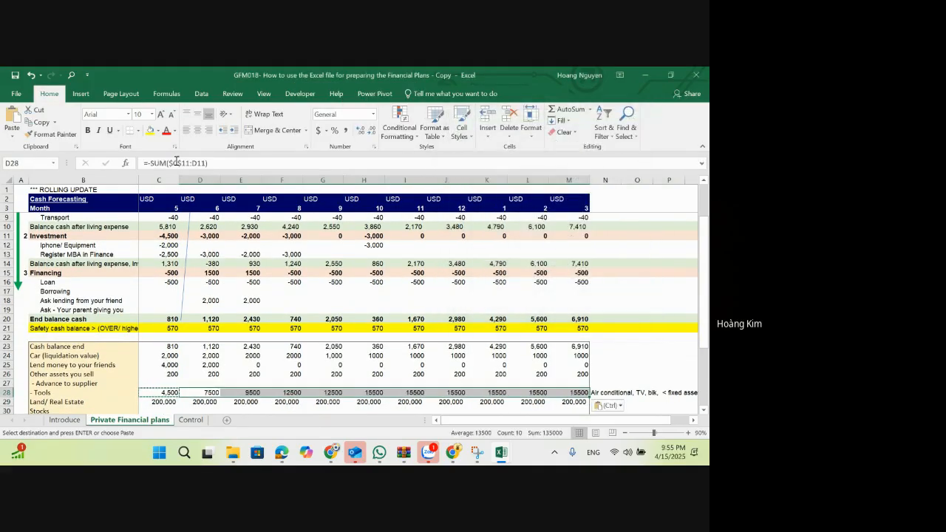
pyautogui.press('Left')
pyautogui.press('Right')
pyautogui.press('Right')
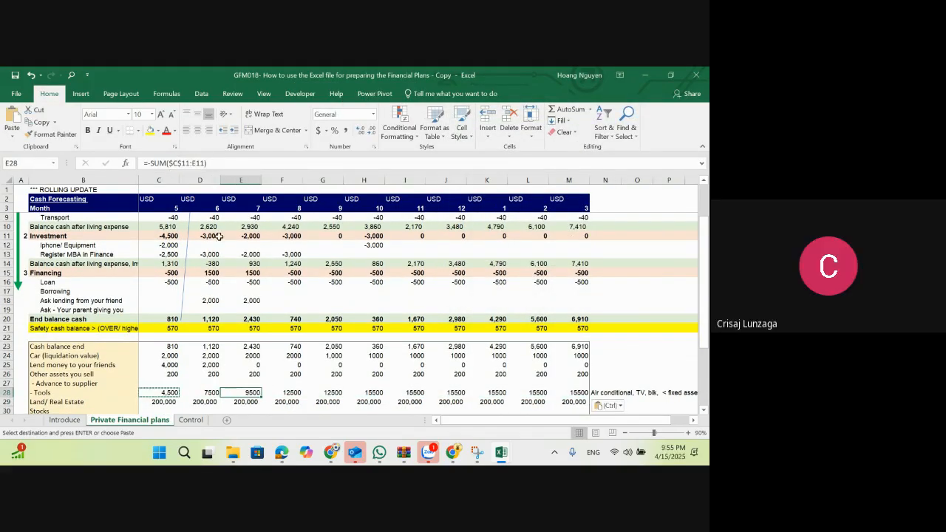
# Step: Format the Advance to supplier and Tools cells C27:M28 with thousands separators and no decimals
pyautogui.moveTo(171, 236); pyautogui.dragTo(373, 237)
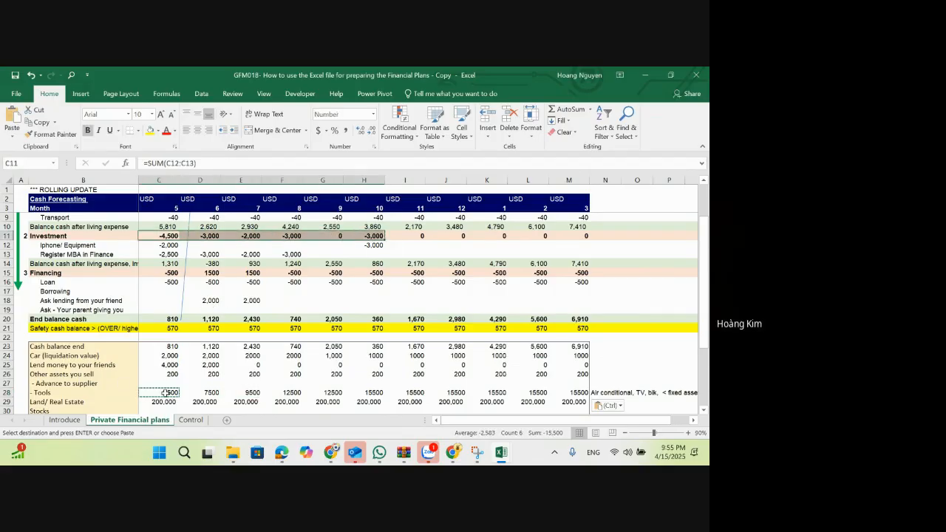
pyautogui.moveTo(164, 392); pyautogui.dragTo(556, 388)
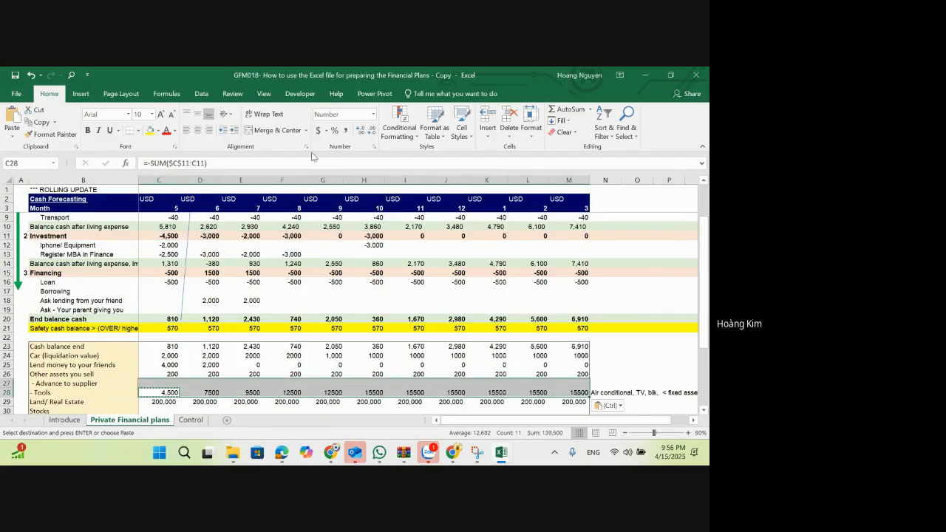
pyautogui.click(361, 130)
pyautogui.click(372, 131)
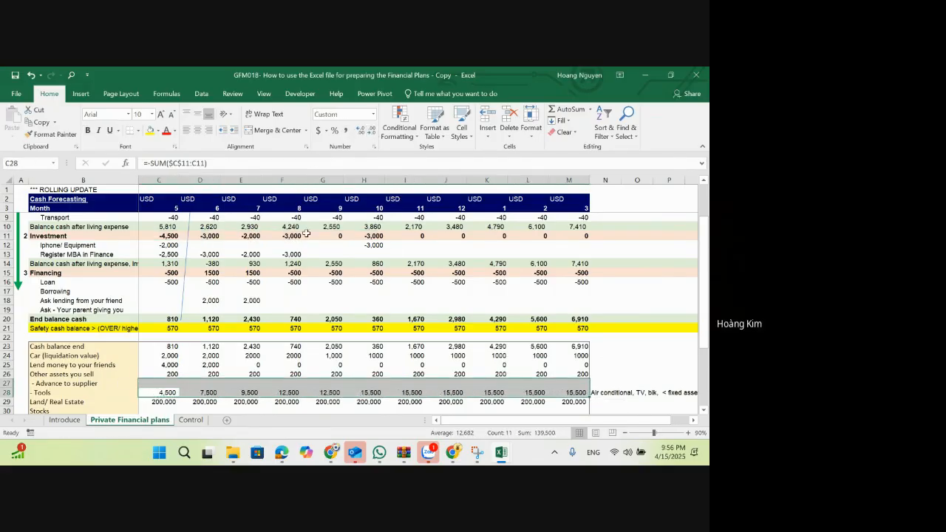
pyautogui.click(222, 349)
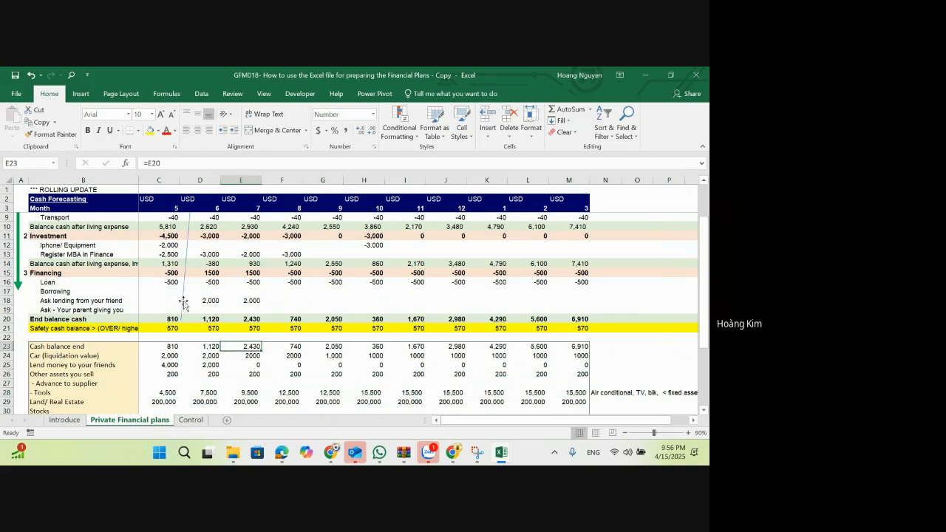
pyautogui.click(171, 283)
pyautogui.scroll(1, 172, 288)
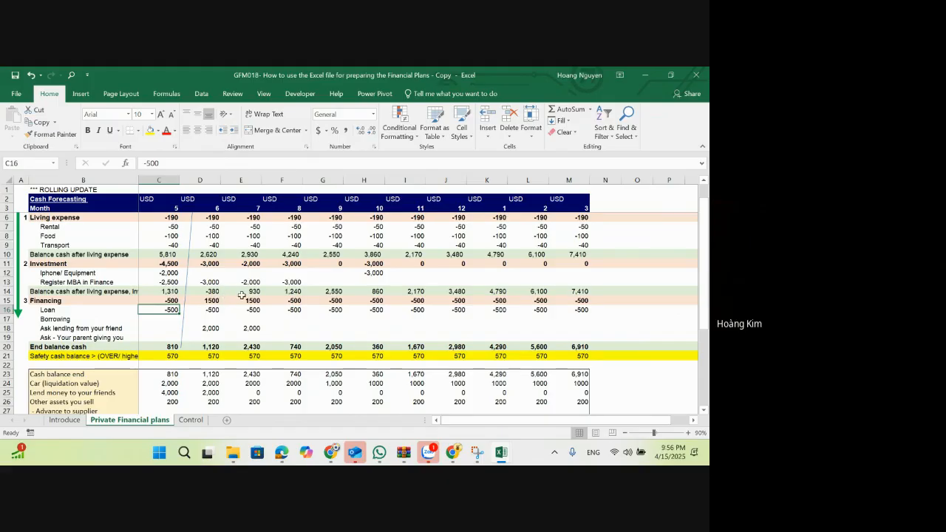
# Step: Enter 10000 in C35 as the month 5 Loan balance in the liabilities section
pyautogui.hotkey('shift', 'space')
pyautogui.click(207, 310)
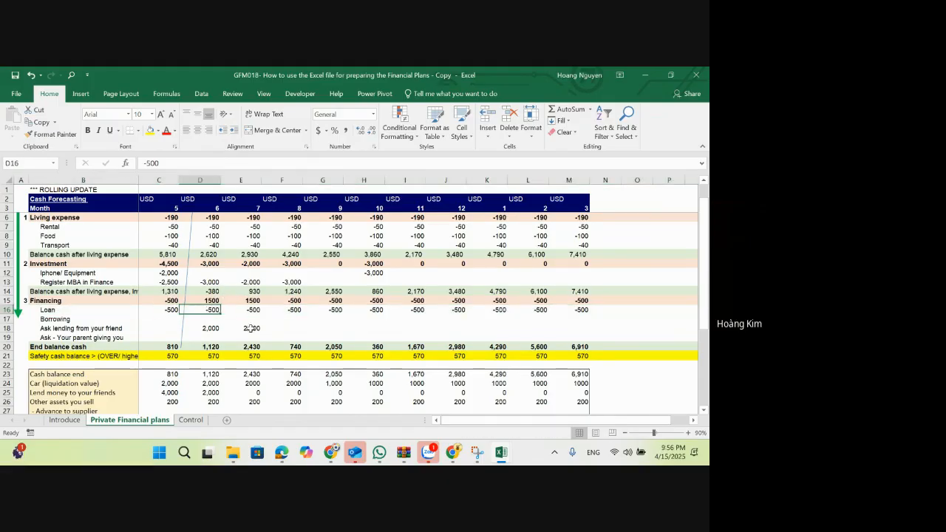
pyautogui.scroll(-4, 252, 330)
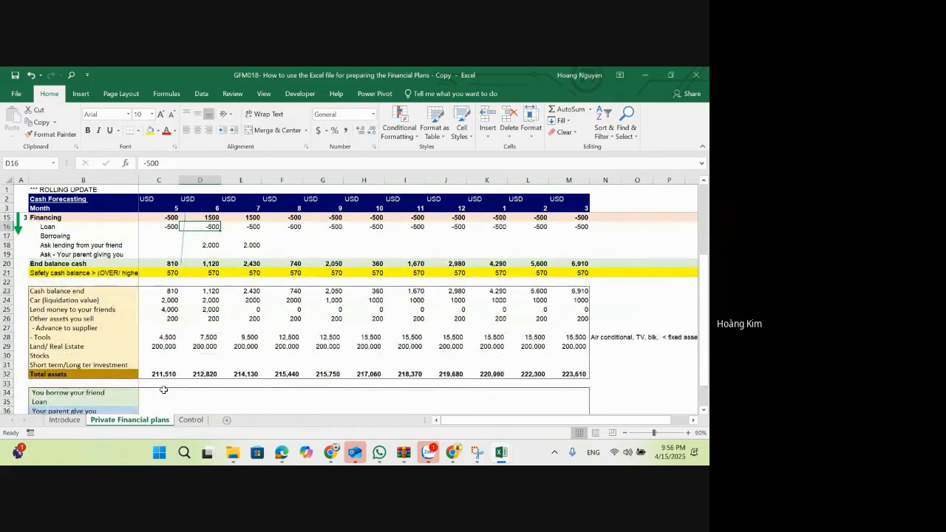
pyautogui.click(161, 377)
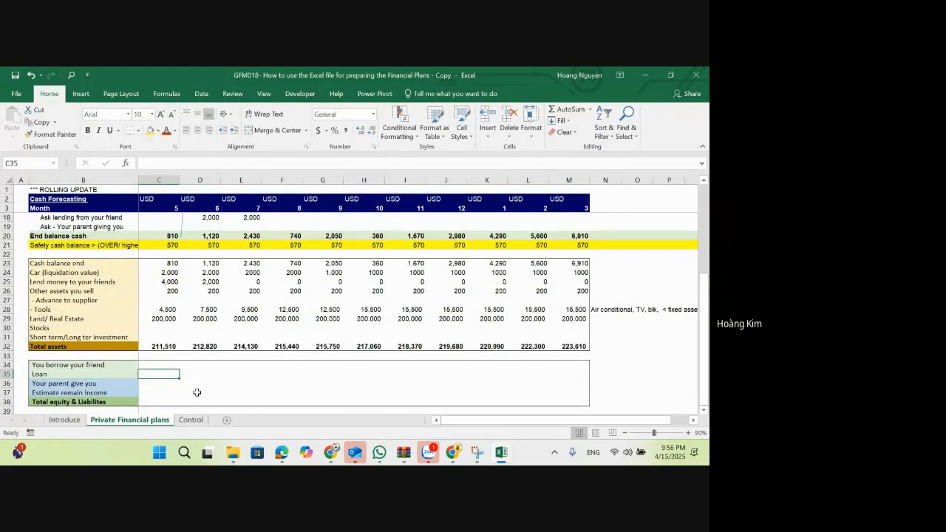
pyautogui.scroll(1, 197, 393)
pyautogui.scroll(1, 197, 392)
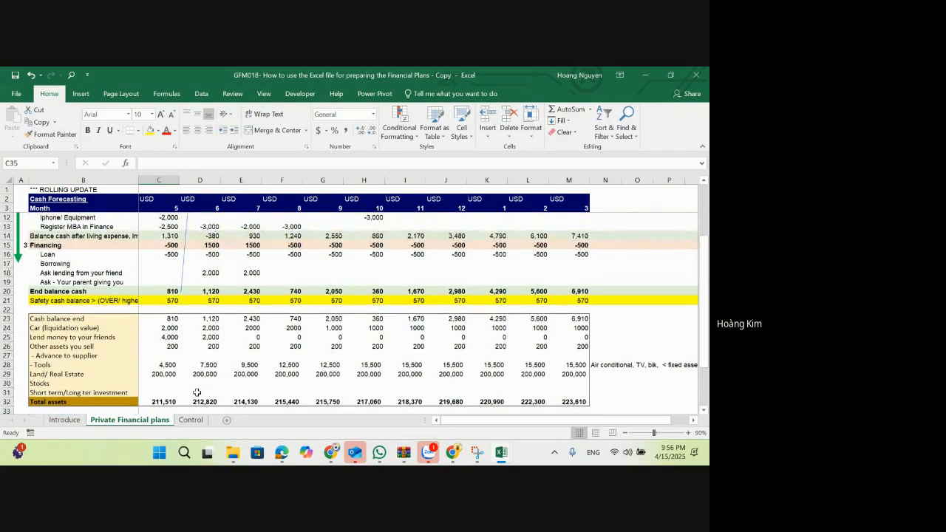
pyautogui.scroll(-2, 197, 393)
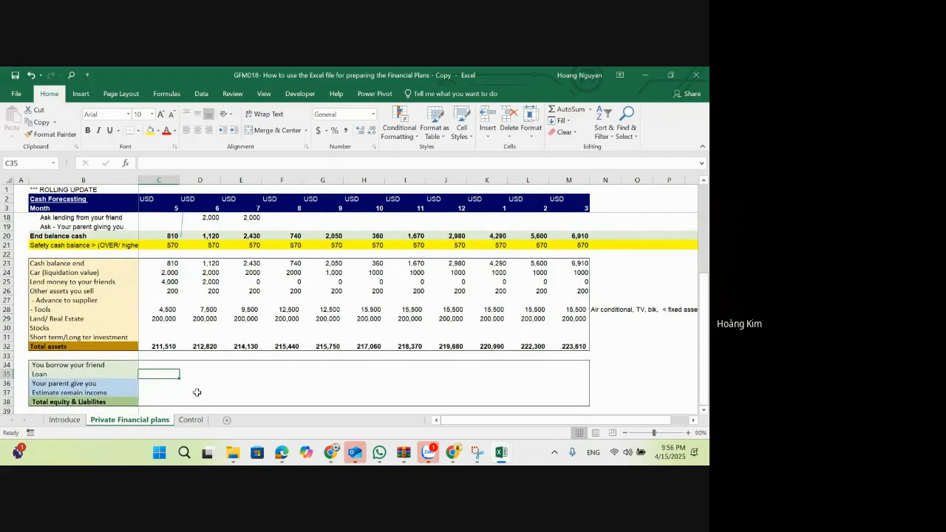
pyautogui.write('4')
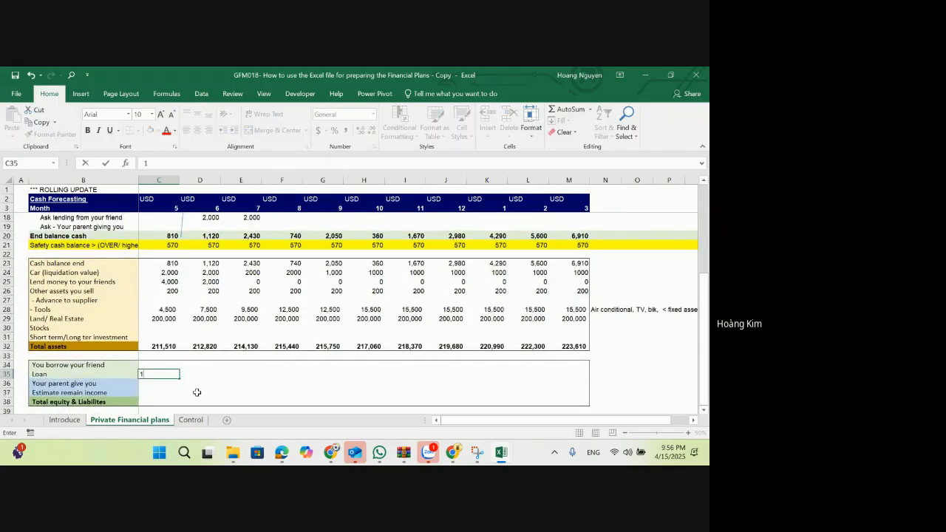
pyautogui.press('Tab')
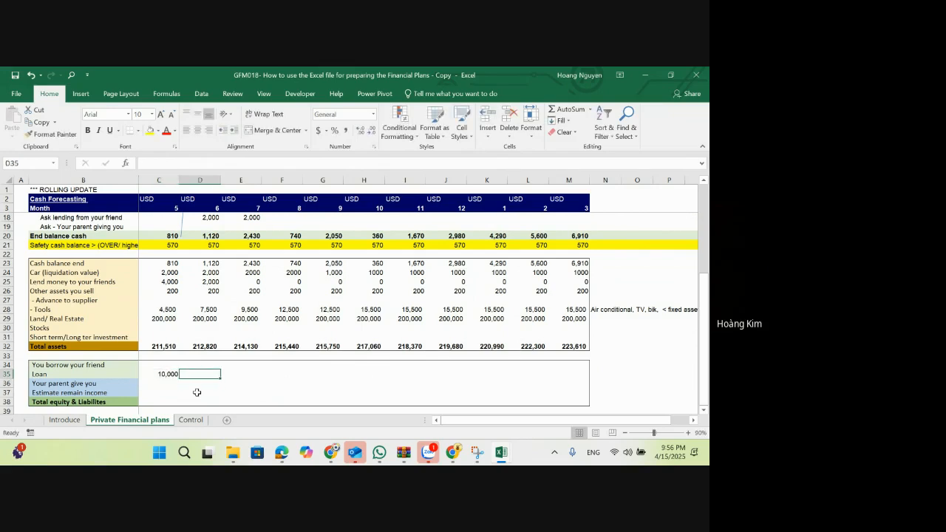
# Step: Enter =$C$35+SUM($D$16:D16) in D35 to reduce the Loan balance by the cumulative loan repayments
pyautogui.write('=')
pyautogui.press('Left')
pyautogui.press('F4')
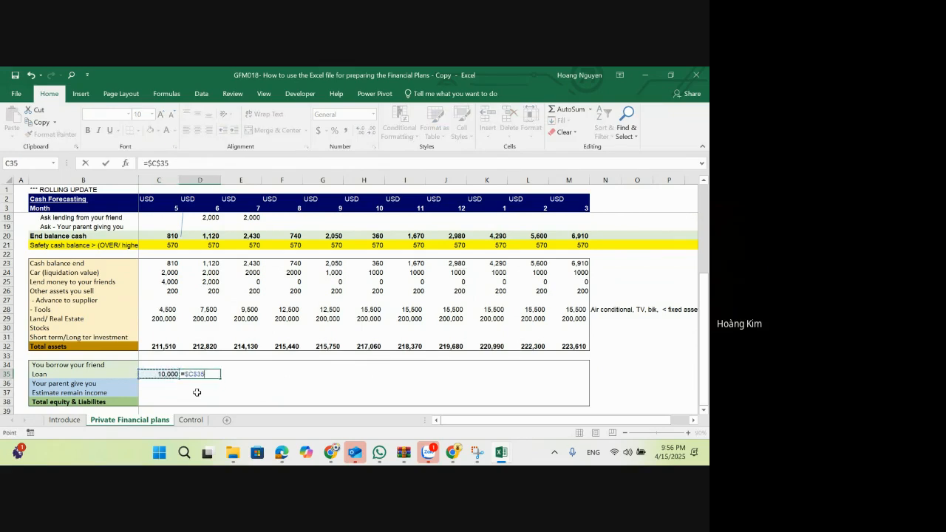
pyautogui.write('+')
pyautogui.write('-sum(')
pyautogui.scroll(1, 204, 367)
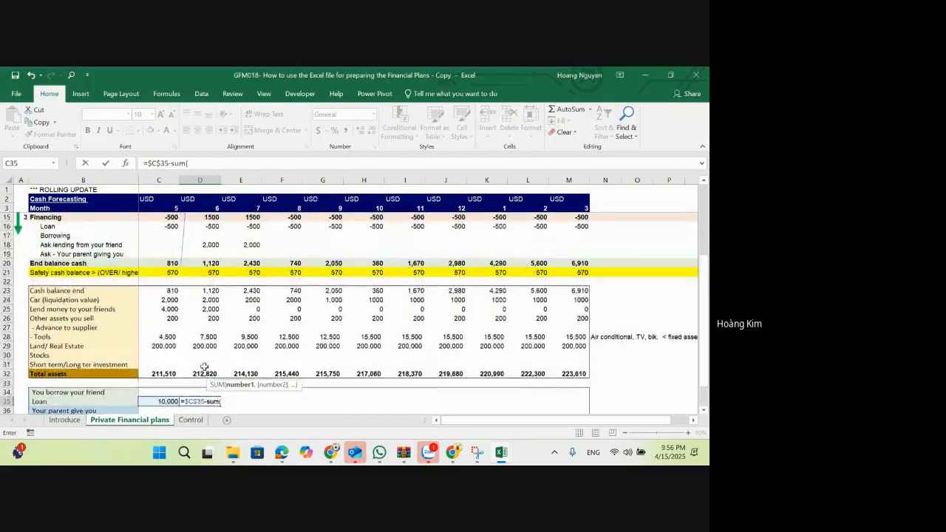
pyautogui.click(172, 162)
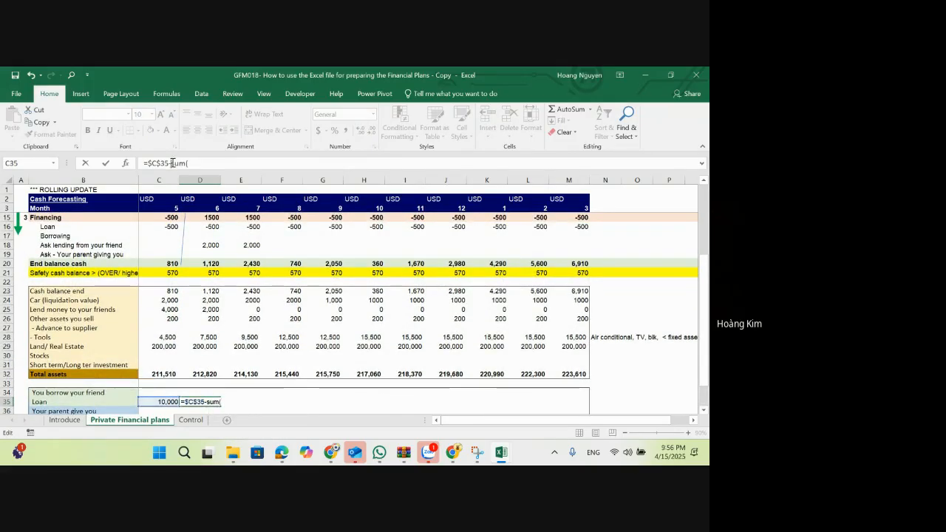
pyautogui.press('BackSpace')
pyautogui.write('+')
pyautogui.click(201, 163)
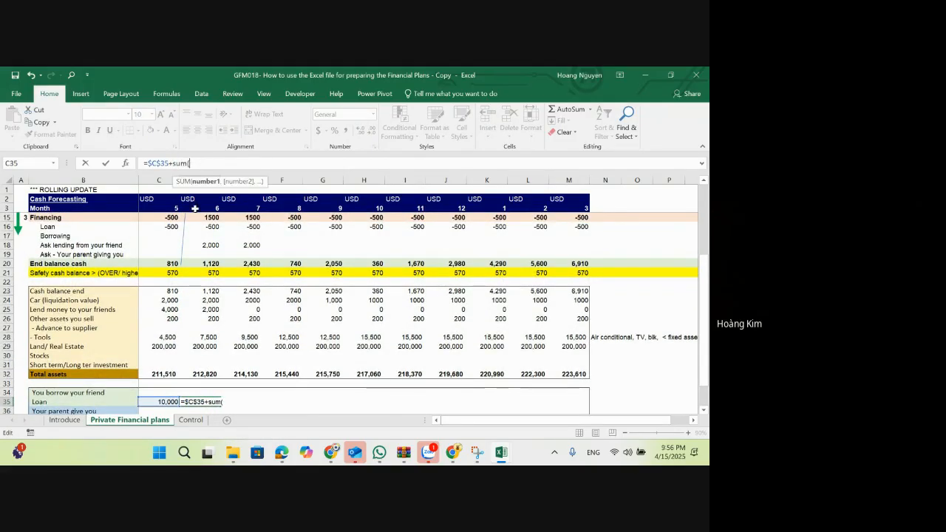
pyautogui.click(205, 226)
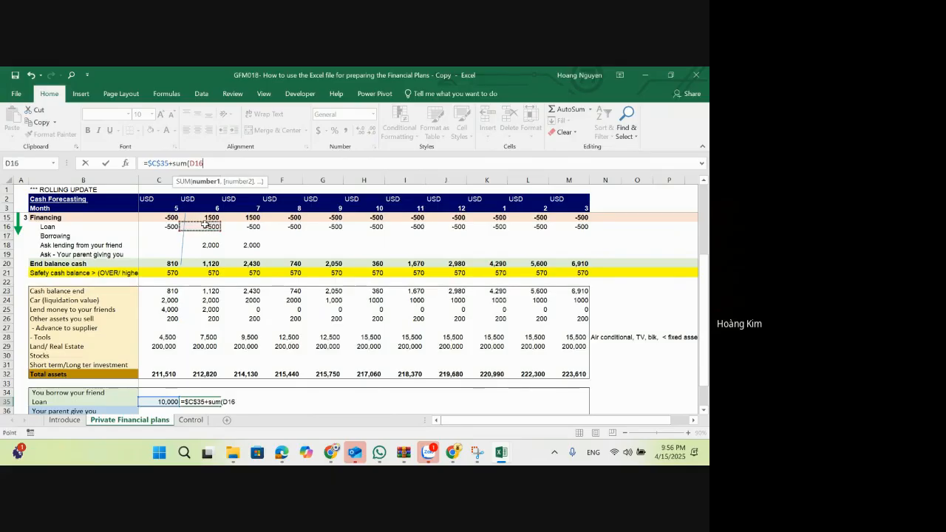
pyautogui.press('F4')
pyautogui.write(':D16)')
pyautogui.click(198, 163)
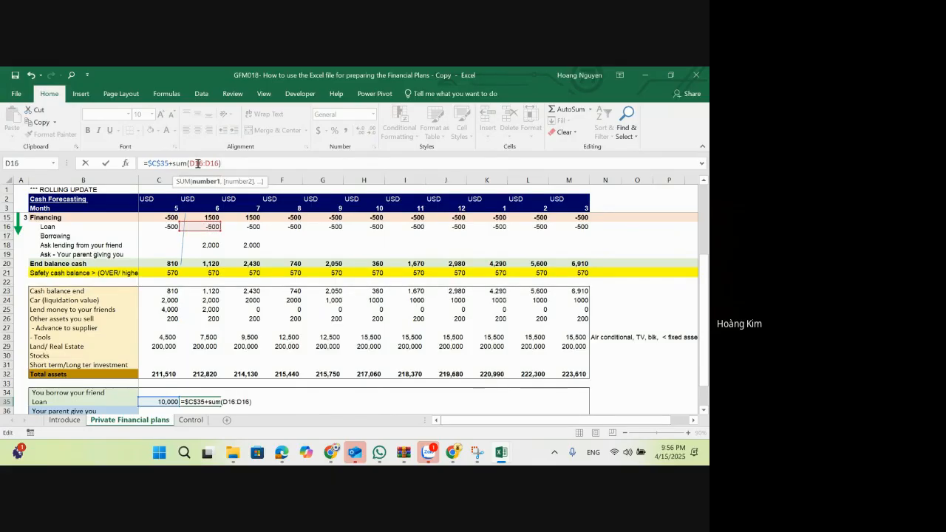
pyautogui.press('Return')
# Step: Copy the Loan balance formula from D35 across E35:M35, pasting formulas only
pyautogui.press('Up')
pyautogui.hotkey('ctrl', 'c')
pyautogui.press('Right')
pyautogui.hotkey('shift', 'Right')
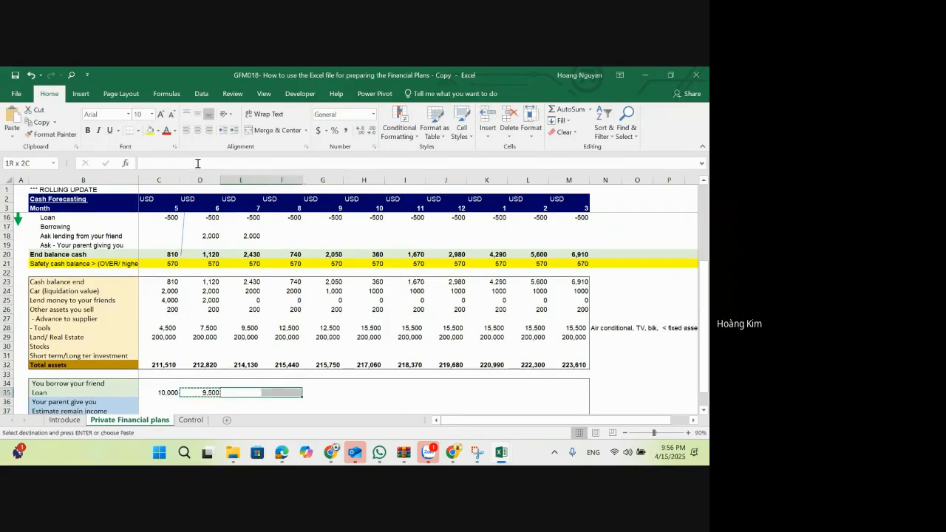
pyautogui.hotkey('shift', 'Right')
pyautogui.hotkey('shift', 'Right')
pyautogui.hotkey('shift', 'Right')
pyautogui.hotkey('shift', 'Right')
pyautogui.hotkey('shift', 'Right')
pyautogui.hotkey('shift', 'Right')
pyautogui.hotkey('shift', 'Right')
pyautogui.hotkey('ctrl', 'alt', 'v')
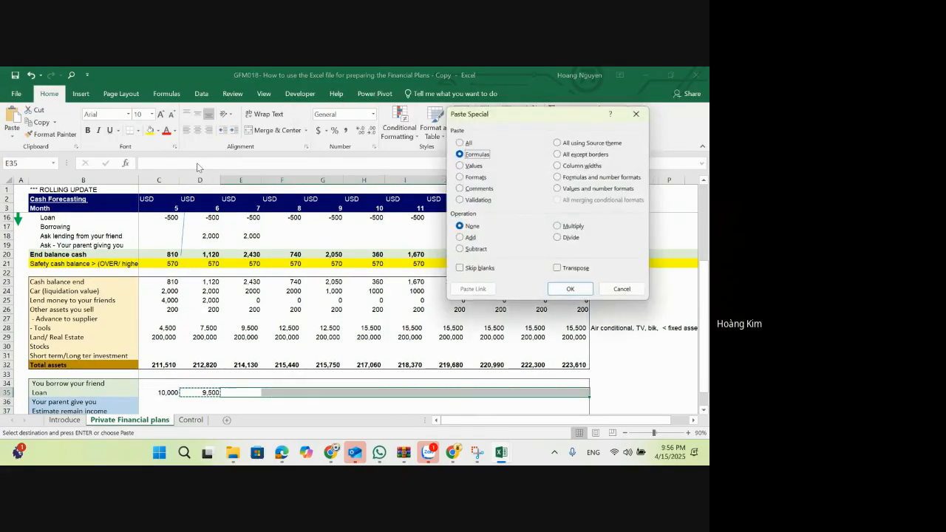
pyautogui.press('Return')
# Step: Format the Loan balance row 35 with thousands separators and no decimals
pyautogui.click(174, 394)
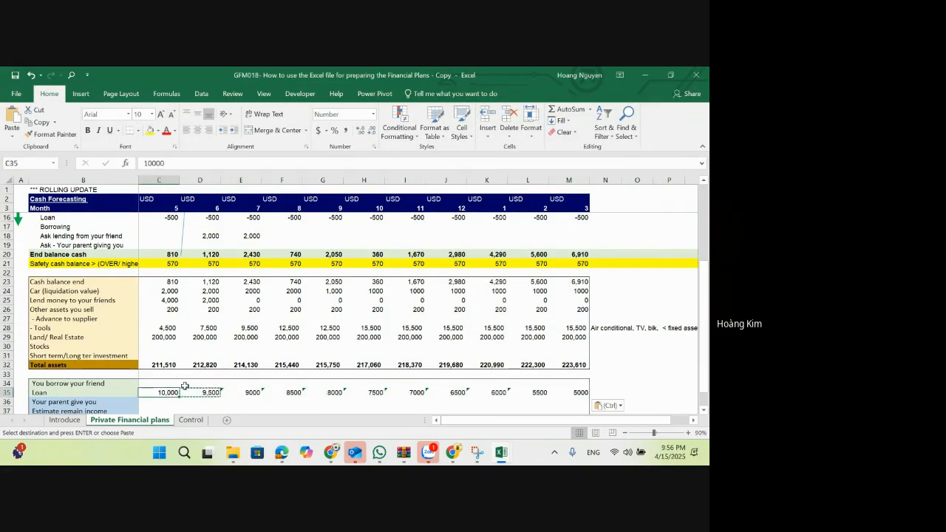
pyautogui.hotkey('shift', 'space')
pyautogui.click(374, 132)
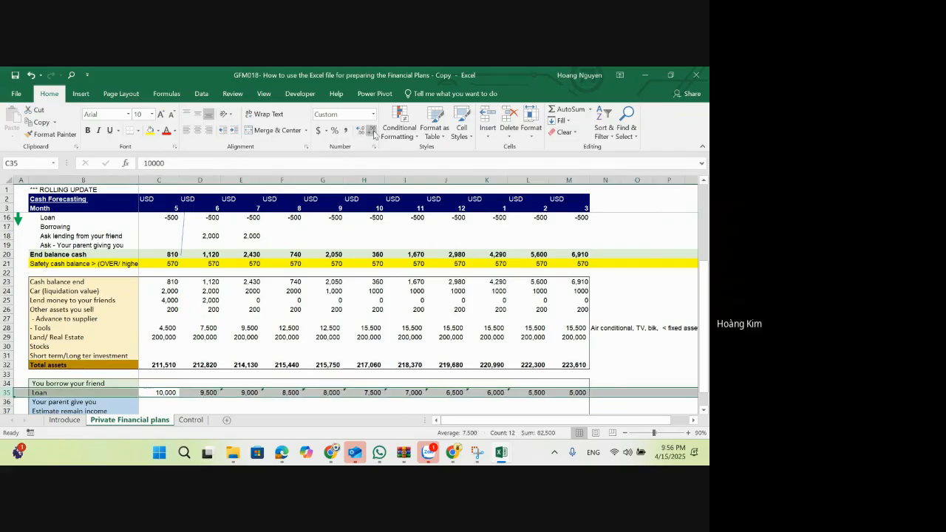
pyautogui.click(374, 131)
pyautogui.click(399, 407)
# Step: Examine the month 3 Loan balance formula in M35 and the Loan repayments in D16:M16 of the cash forecast
pyautogui.scroll(-1, 399, 406)
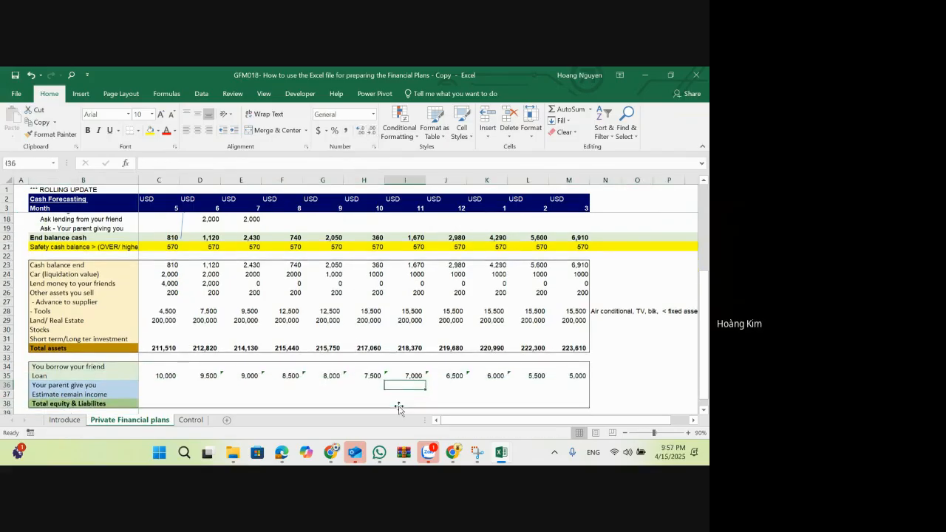
pyautogui.click(601, 365)
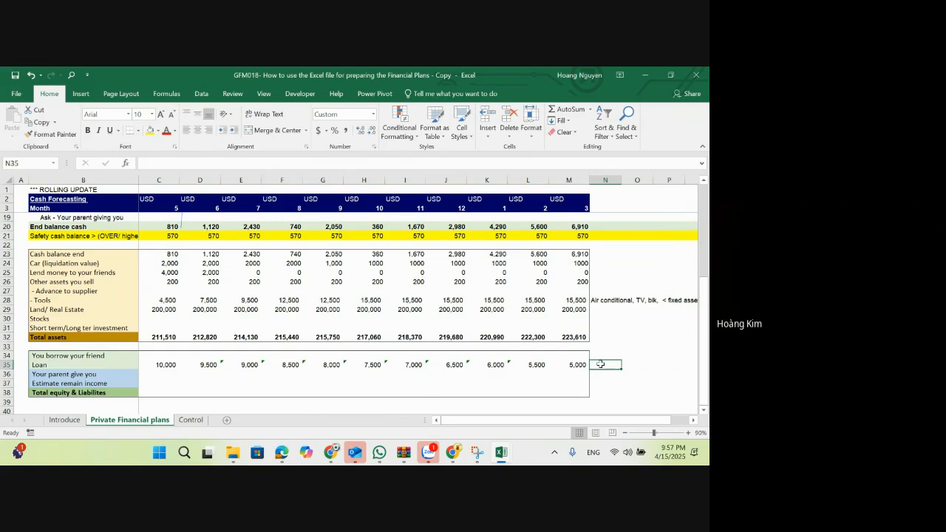
pyautogui.press('Left')
pyautogui.press('Left')
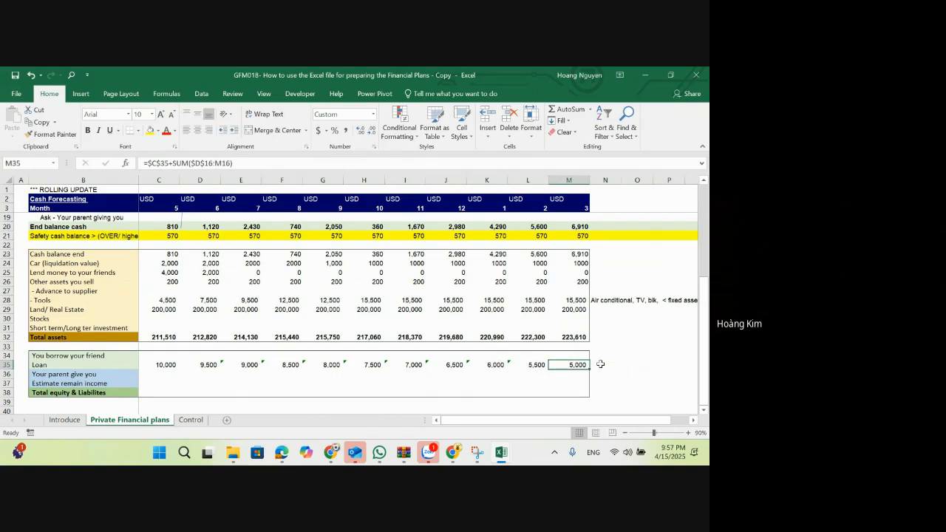
pyautogui.press('Right')
pyautogui.scroll(2, 524, 357)
pyautogui.click(210, 245)
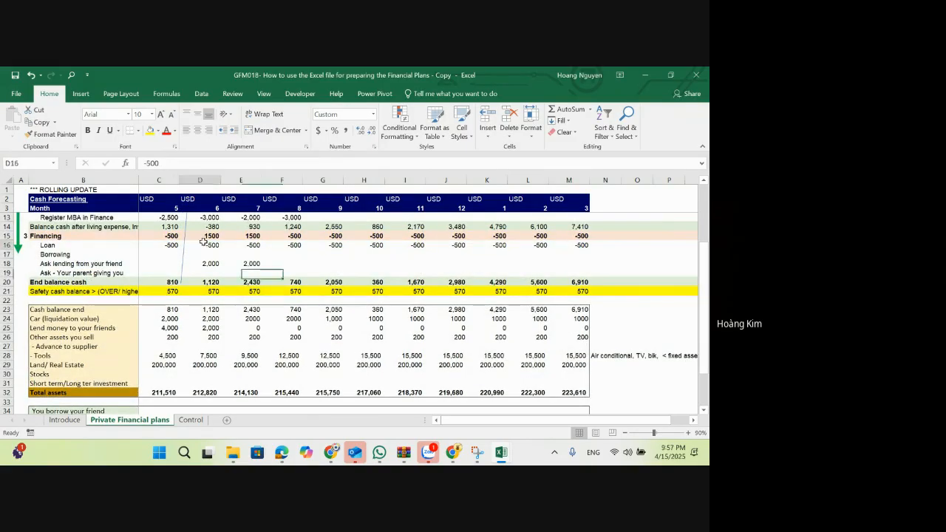
pyautogui.keyDown('shift'); pyautogui.click(571, 246); pyautogui.keyUp('shift')
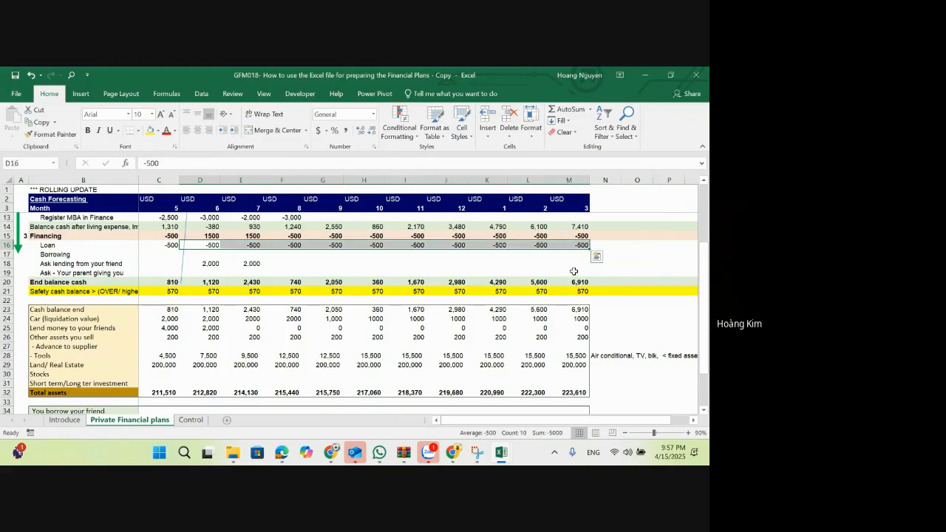
pyautogui.scroll(-2, 560, 297)
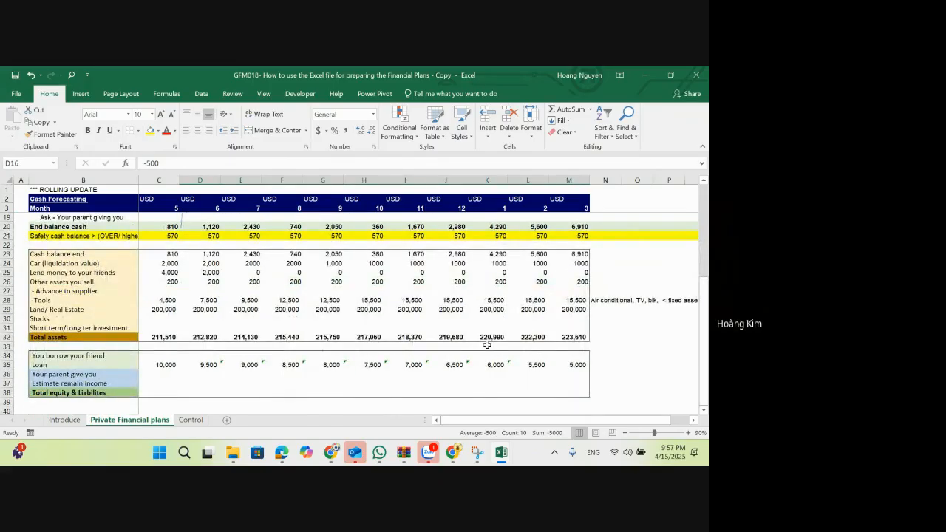
# Step: Enter =SUM(C34:C37) in C38 as the month 5 Total equity & Liabilities
pyautogui.click(145, 357)
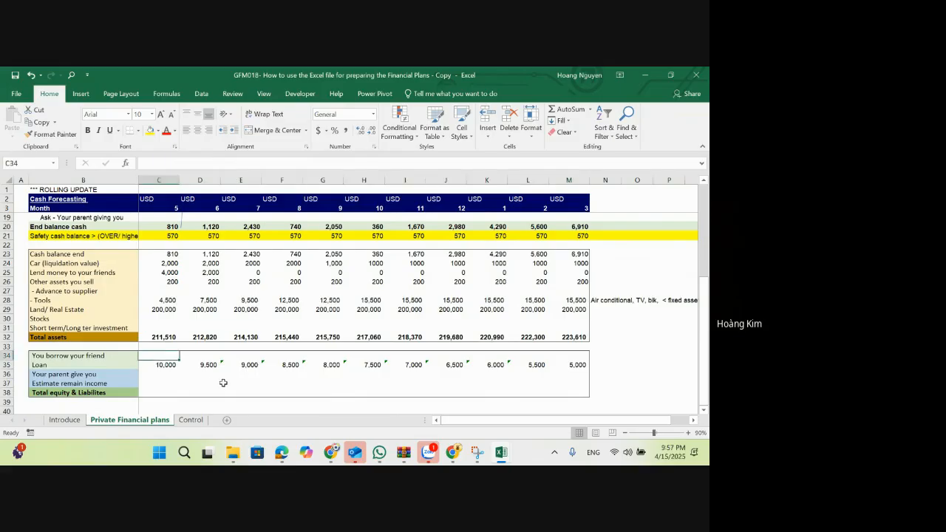
pyautogui.click(151, 383)
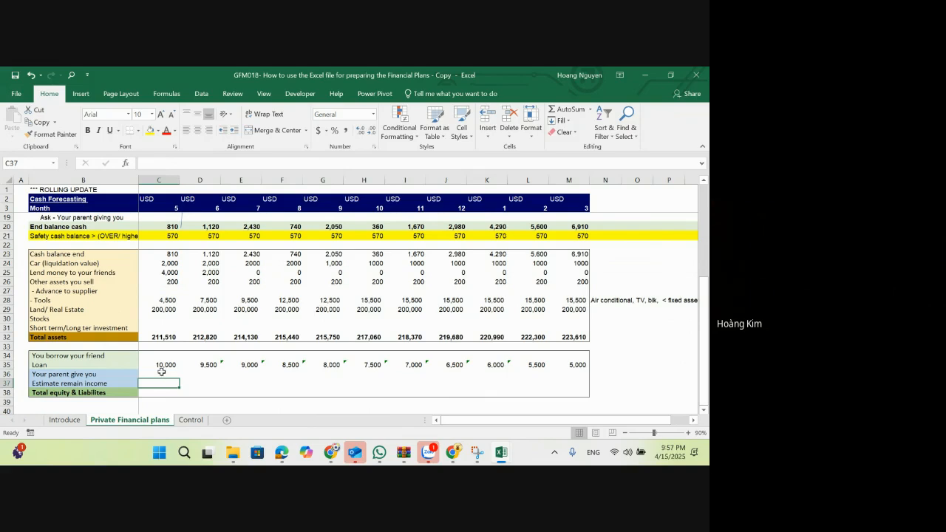
pyautogui.click(164, 394)
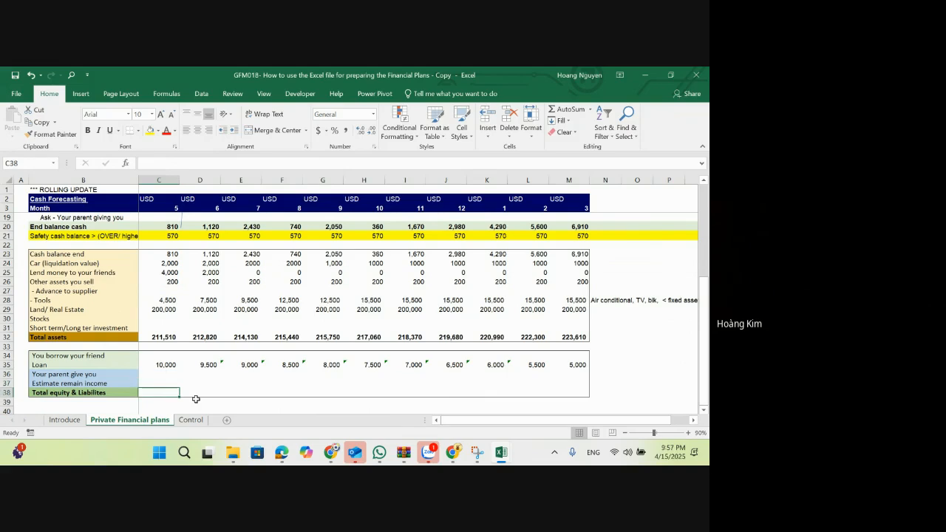
pyautogui.press('Up')
pyautogui.press('Left')
pyautogui.press('Right')
pyautogui.press('Down')
pyautogui.write('=sum(')
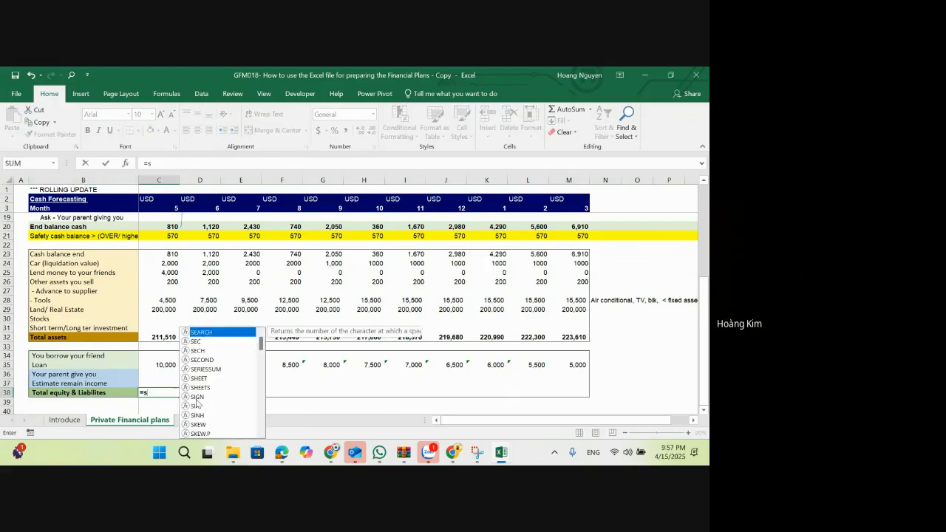
pyautogui.press('Up')
pyautogui.hotkey('shift', 'Up')
pyautogui.hotkey('shift', 'Up')
pyautogui.hotkey('shift', 'Up')
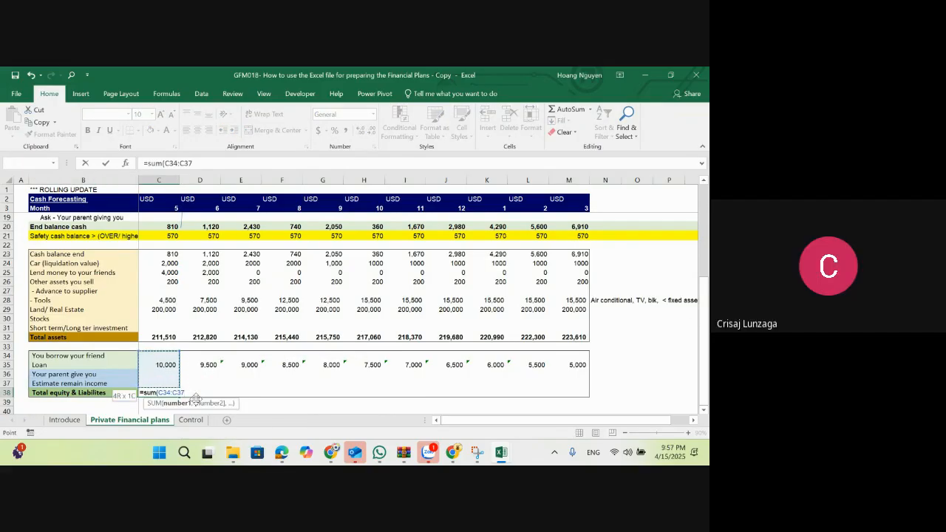
pyautogui.write(')')
pyautogui.press('Return')
# Step: Copy the total formula from C38 across D38:M38 and make the Total equity & Liabilities row bold
pyautogui.press('Up')
pyautogui.hotkey('ctrl', 'c')
pyautogui.press('Right')
pyautogui.hotkey('shift', 'Right')
pyautogui.hotkey('shift', 'Right')
pyautogui.hotkey('shift', 'Right')
pyautogui.hotkey('shift', 'Right')
pyautogui.hotkey('shift', 'Right')
pyautogui.hotkey('shift', 'Right')
pyautogui.hotkey('shift', 'Right')
pyautogui.hotkey('shift', 'Right')
pyautogui.hotkey('shift', 'Right')
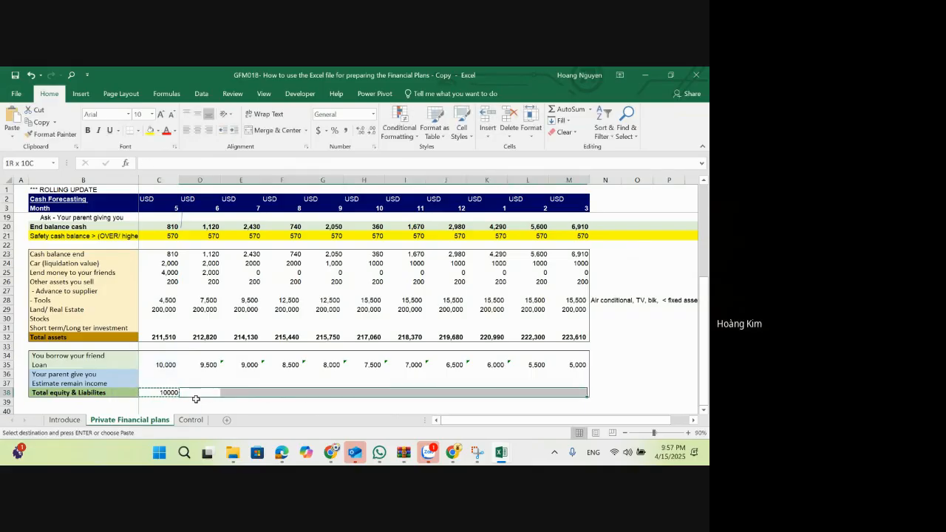
pyautogui.hotkey('alt', 'e')
pyautogui.press('s')
pyautogui.press('Return')
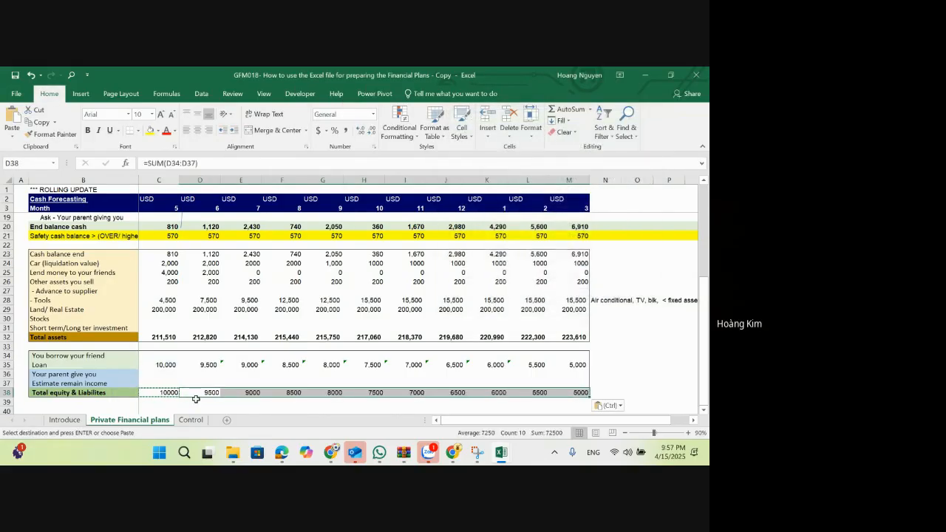
pyautogui.hotkey('shift', 'space')
pyautogui.press('Escape')
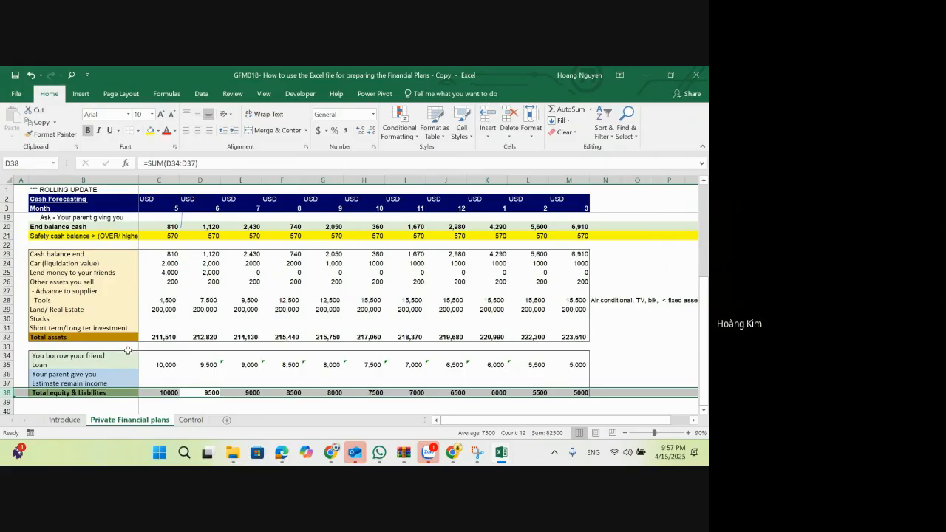
# Step: Label B40 as Check and enter =C38-C32 in C40 to compare total equity and liabilities with total assets
pyautogui.scroll(-1, 151, 358)
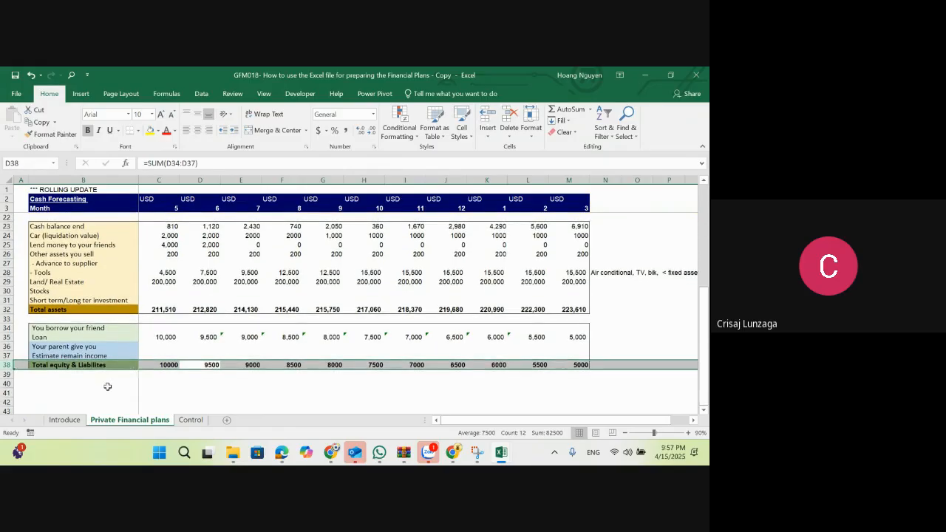
pyautogui.click(108, 385)
pyautogui.write('Check')
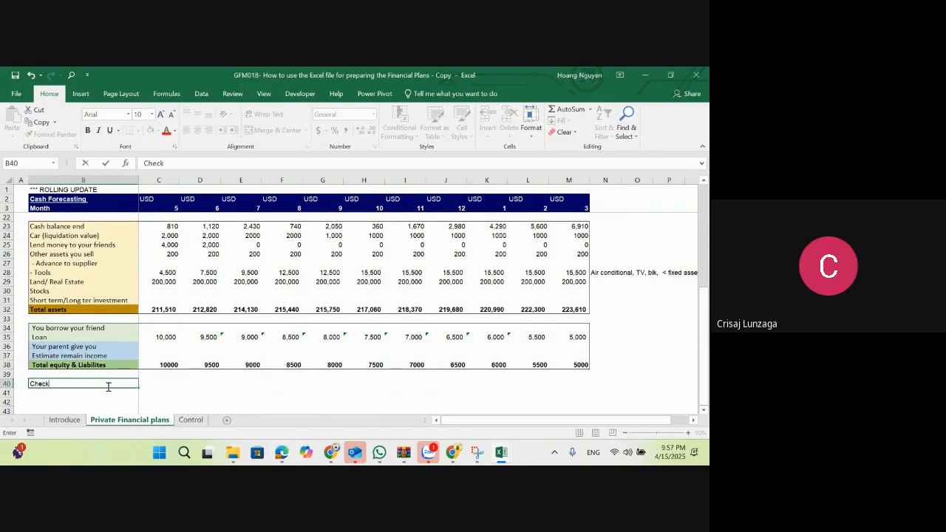
pyautogui.press('Tab')
pyautogui.write('=')
pyautogui.press('Up')
pyautogui.press('Up')
pyautogui.write('-')
pyautogui.press('Up')
pyautogui.press('Up')
pyautogui.press('Up')
pyautogui.press('Up')
pyautogui.press('Up')
pyautogui.press('Up')
pyautogui.press('Up')
pyautogui.press('Up')
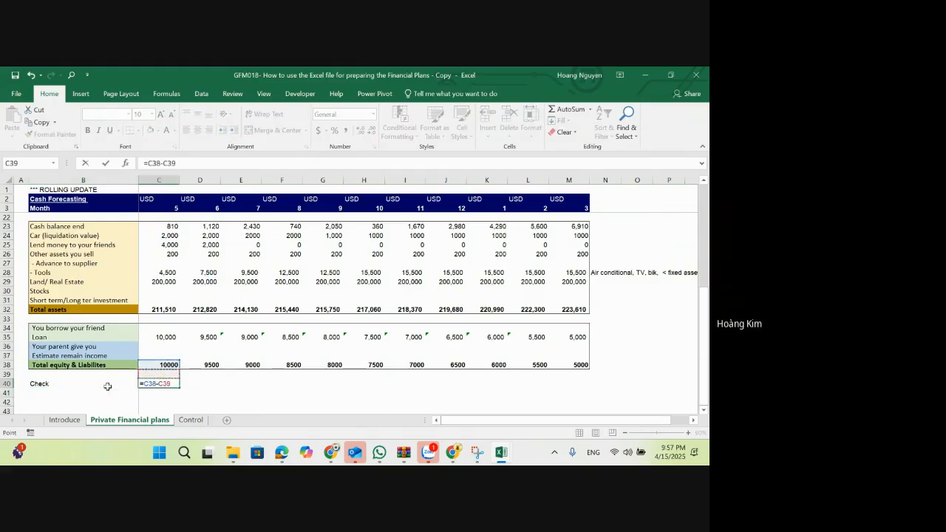
pyautogui.press('Return')
# Step: Copy the check formula from C40 across D40:M40 as formulas only
pyautogui.press('Up')
pyautogui.hotkey('ctrl', 'c')
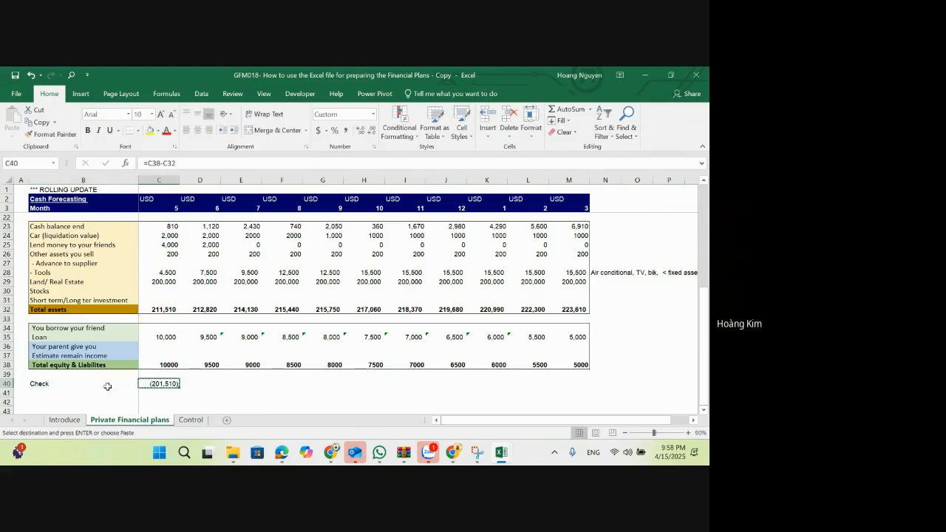
pyautogui.hotkey('shift', 'Right')
pyautogui.hotkey('shift', 'Right')
pyautogui.hotkey('shift', 'Right')
pyautogui.hotkey('shift', 'Right')
pyautogui.hotkey('shift', 'Right')
pyautogui.hotkey('shift', 'Right')
pyautogui.hotkey('shift', 'Right')
pyautogui.hotkey('shift', 'Right')
pyautogui.hotkey('shift', 'Right')
pyautogui.hotkey('shift', 'Right')
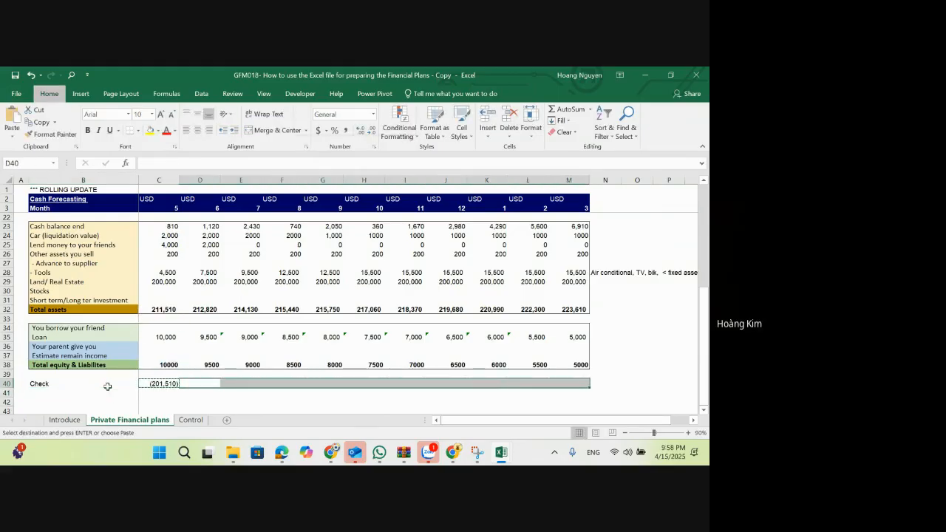
pyautogui.hotkey('ctrl', 'alt', 'v')
pyautogui.press('f')
pyautogui.press('Return')
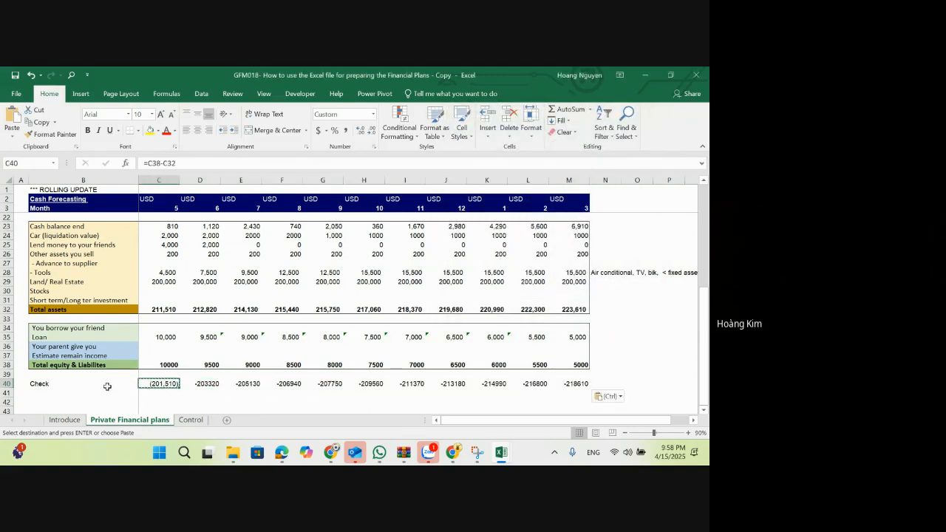
pyautogui.keyDown('shift'); pyautogui.click(587, 378); pyautogui.keyUp('shift')
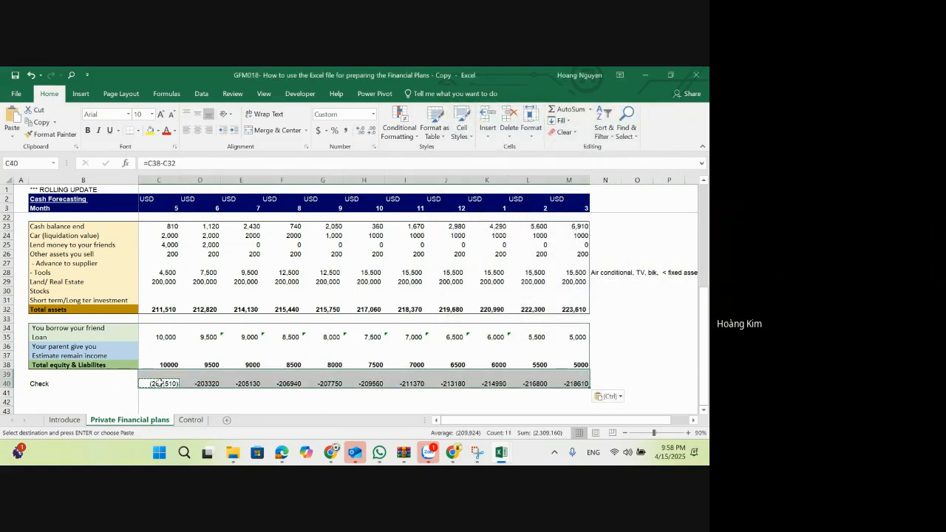
# Step: Change the check in C40 to =C32-C38 and fill it across to M40
pyautogui.click(140, 384)
pyautogui.write('=')
pyautogui.click(170, 309)
pyautogui.write('-')
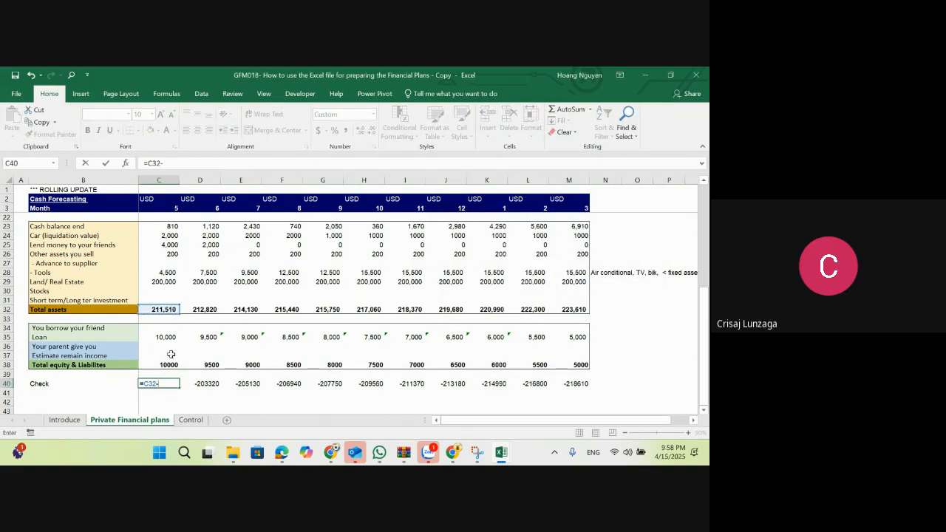
pyautogui.click(170, 364)
pyautogui.press('Return')
pyautogui.click(174, 382)
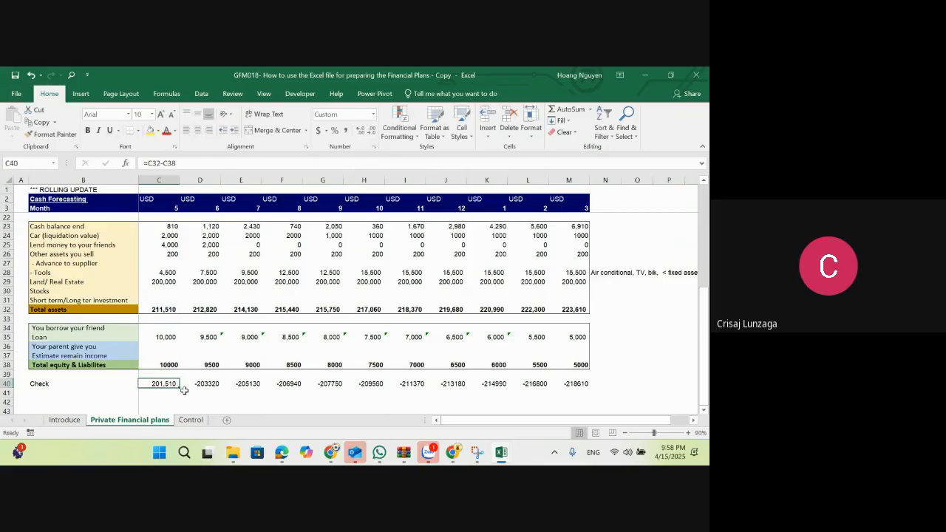
pyautogui.moveTo(179, 388); pyautogui.dragTo(584, 390)
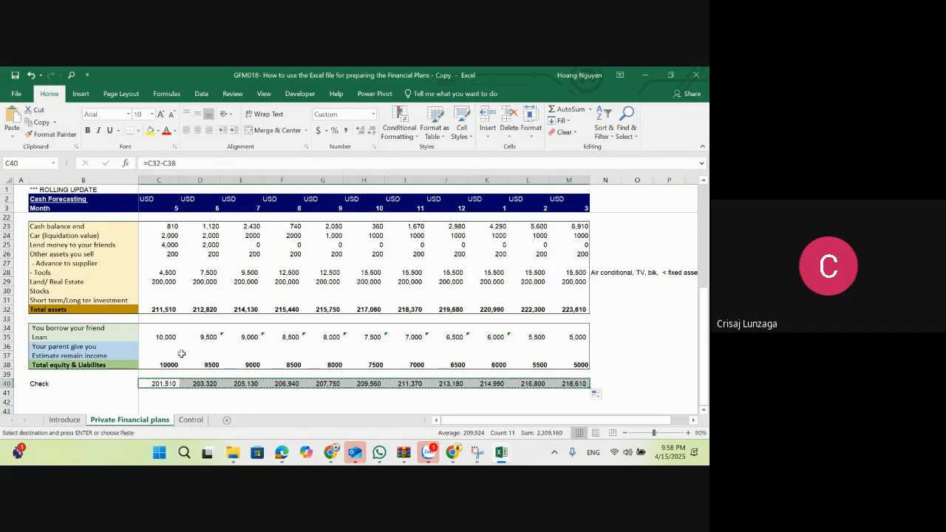
# Step: Paste the check differences from C40:M40 as values into Estimate remain income C37:M37, formatted with thousands separators and no decimals
pyautogui.hotkey('ctrl', 'c')
pyautogui.click(170, 355)
pyautogui.hotkey('ctrl', 'alt', 'v')
pyautogui.press('v')
pyautogui.press('Return')
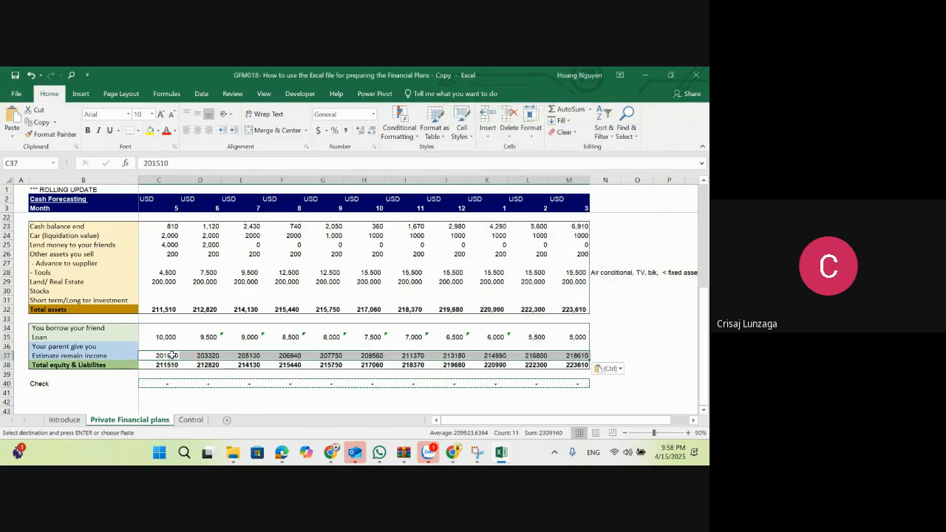
pyautogui.click(346, 130)
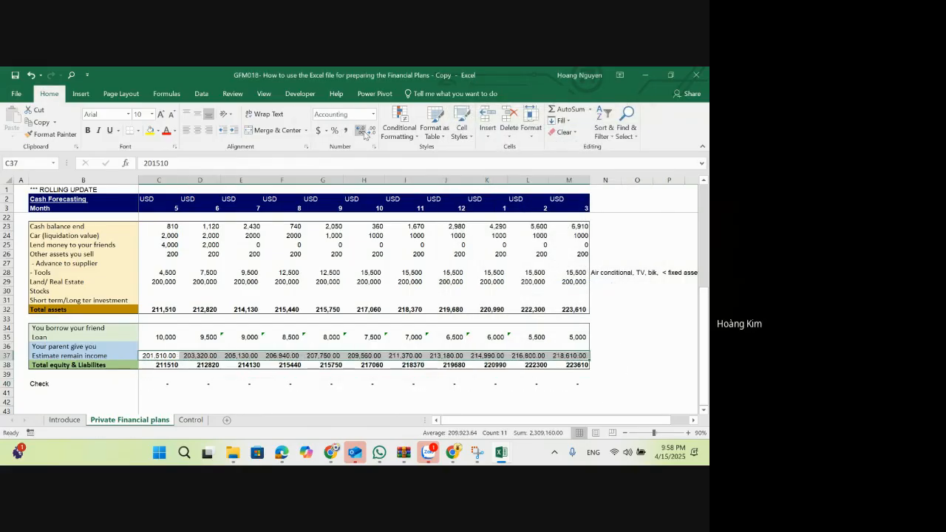
pyautogui.click(370, 130)
pyautogui.click(370, 130)
# Step: Highlight the check results in C40:M40 with a yellow fill
pyautogui.click(168, 383)
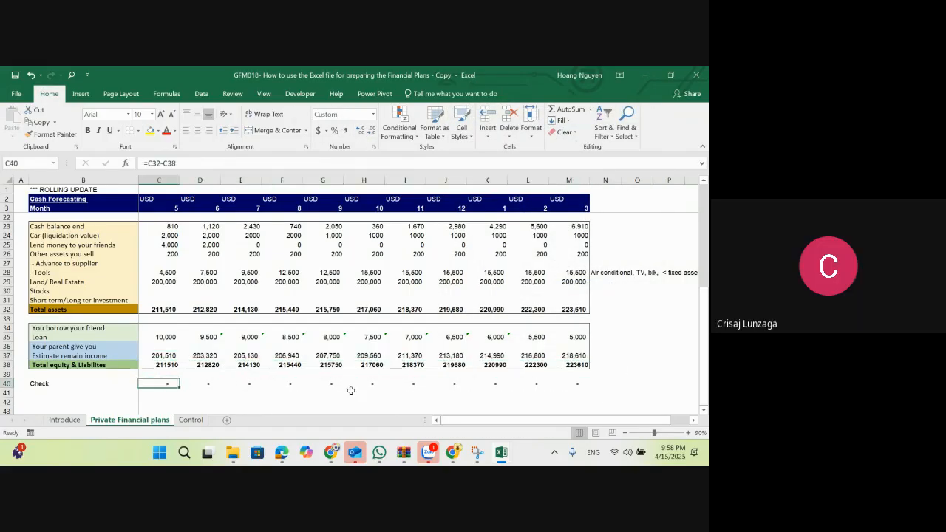
pyautogui.keyDown('shift'); pyautogui.click(573, 385); pyautogui.keyUp('shift')
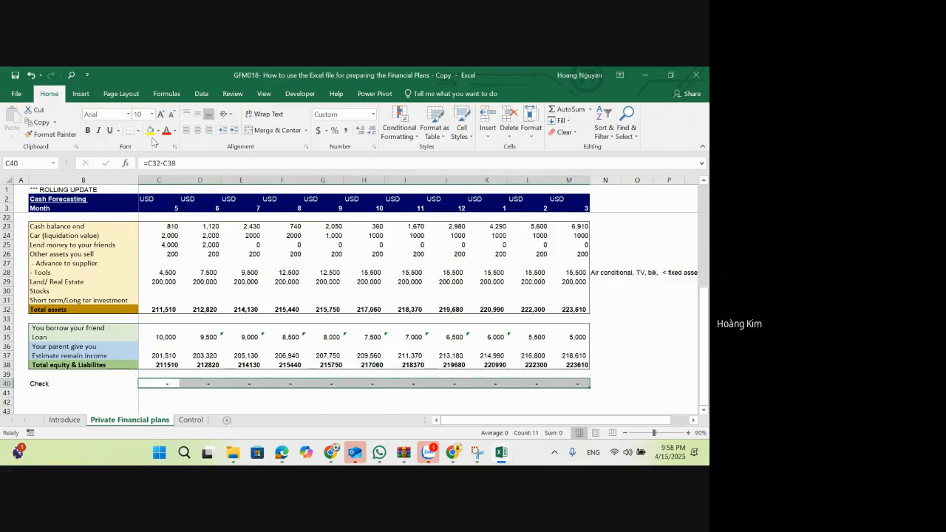
pyautogui.click(150, 130)
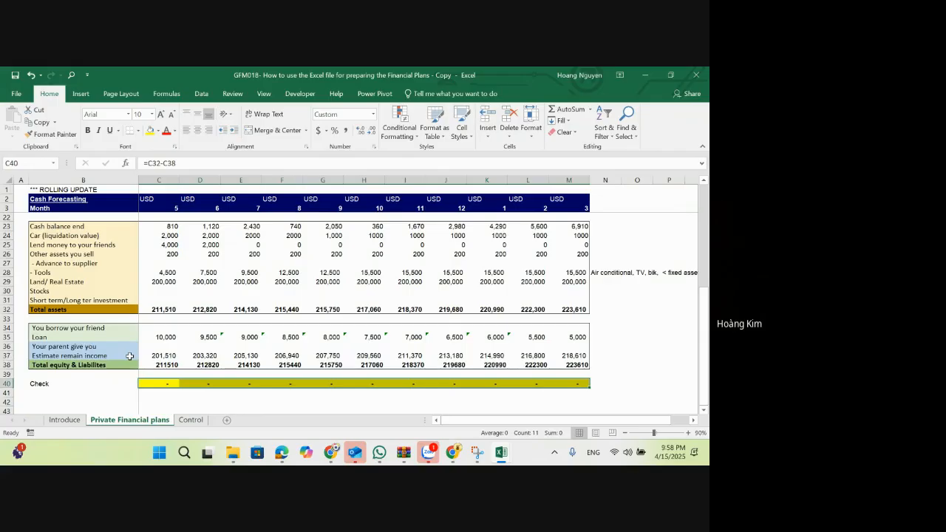
# Step: Format the assets, liabilities and equity figures in C23:M38 with thousands separators and no decimals
pyautogui.click(169, 357)
pyautogui.scroll(1, 271, 347)
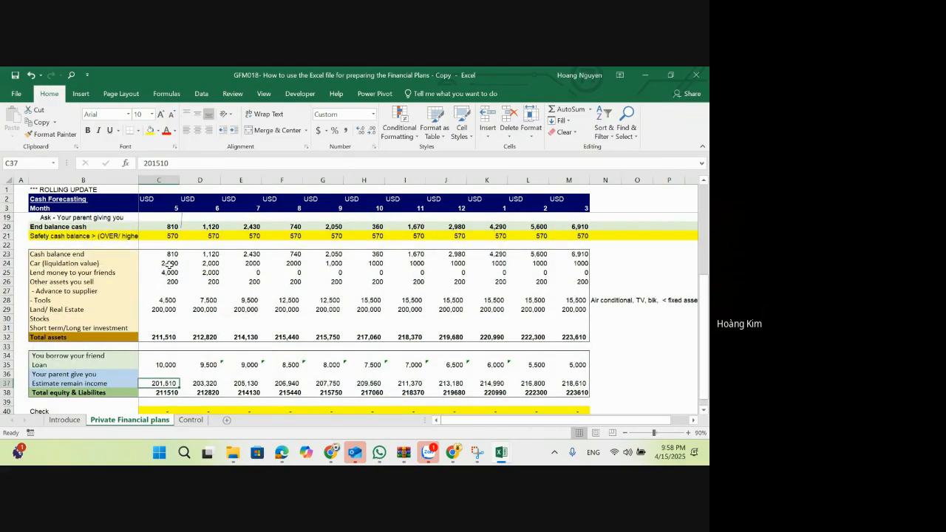
pyautogui.moveTo(168, 255); pyautogui.dragTo(566, 390)
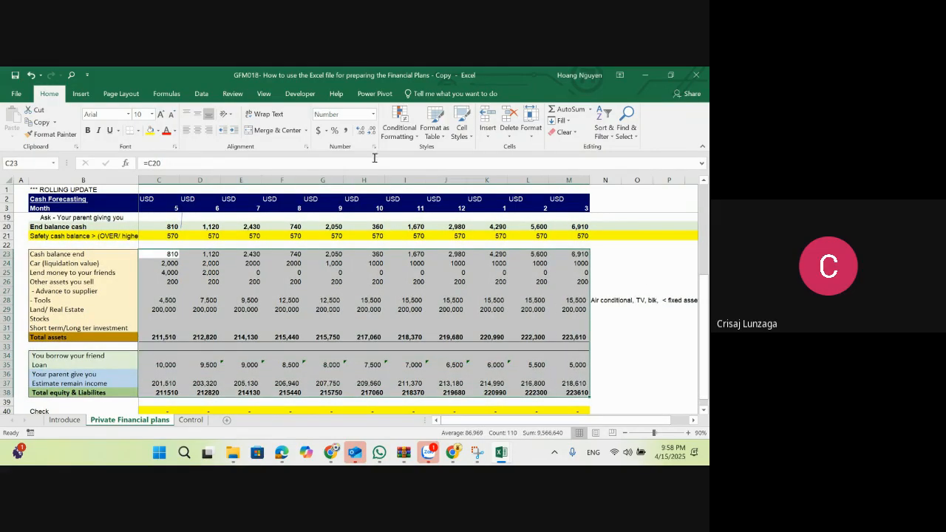
pyautogui.click(346, 130)
pyautogui.click(370, 130)
pyautogui.click(370, 130)
pyautogui.click(375, 309)
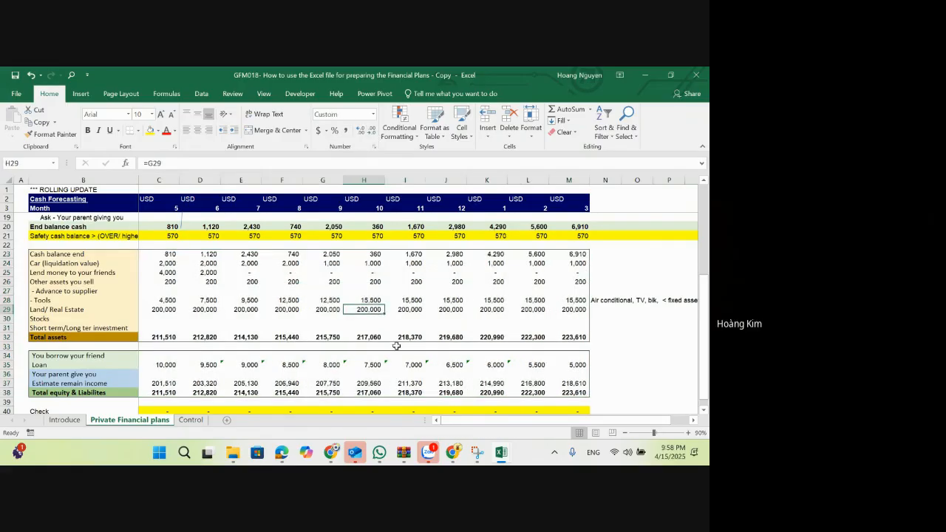
# Step: Examine the Total equity & Liabilities formulas and the friend borrowing, Loan, parent gift and Estimate remain income entries for month 5
pyautogui.click(229, 391)
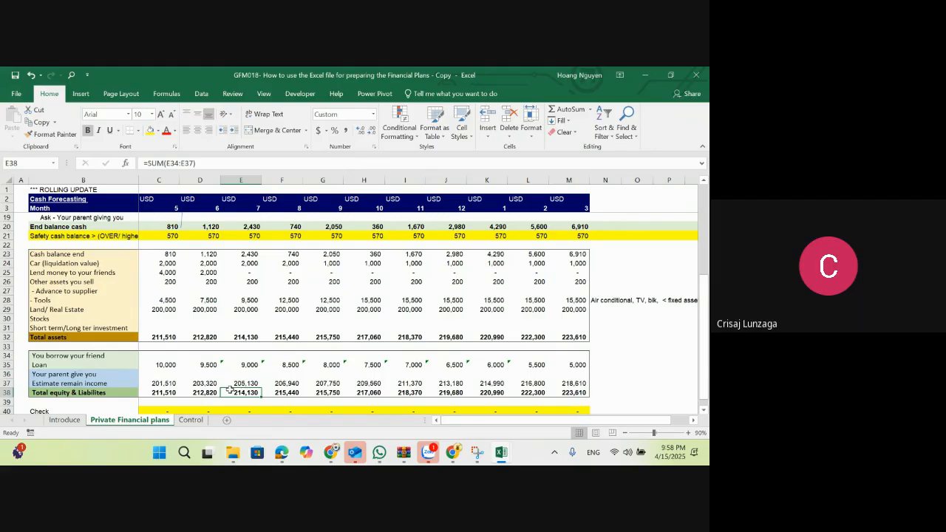
pyautogui.click(166, 393)
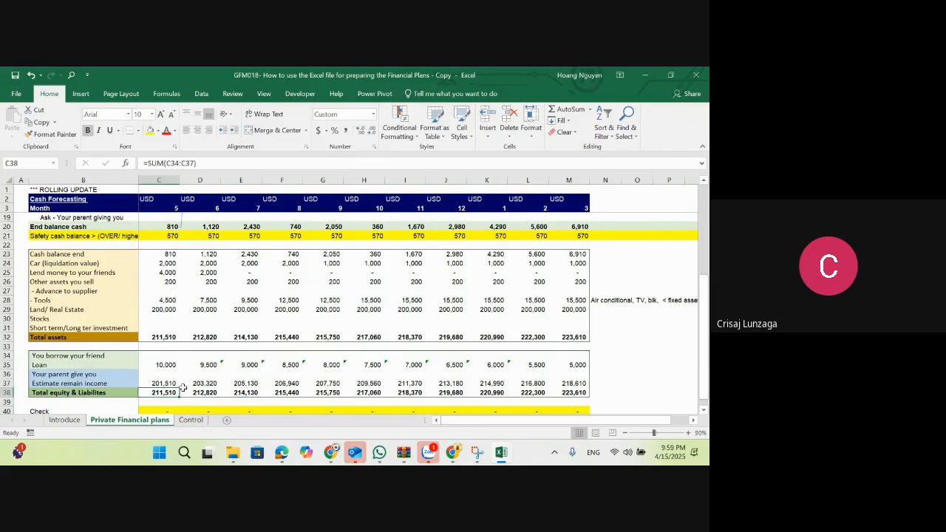
pyautogui.click(176, 384)
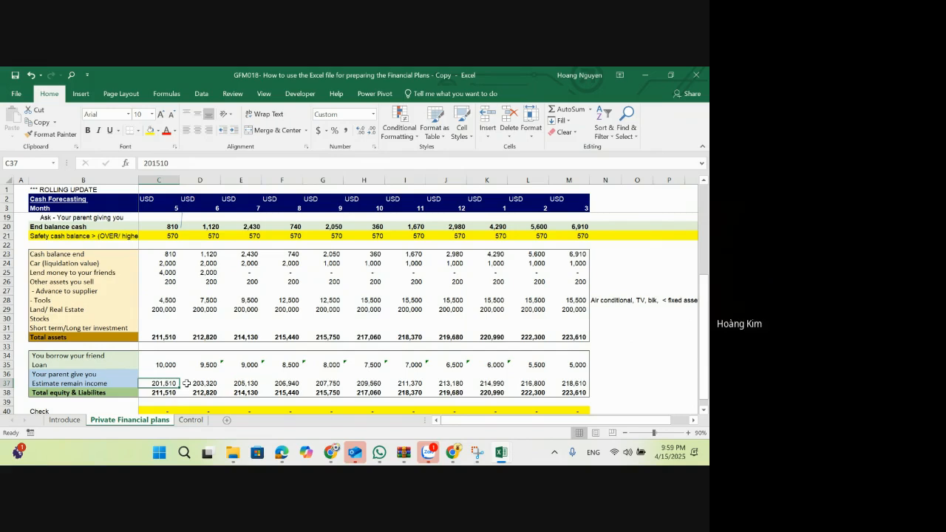
pyautogui.click(162, 357)
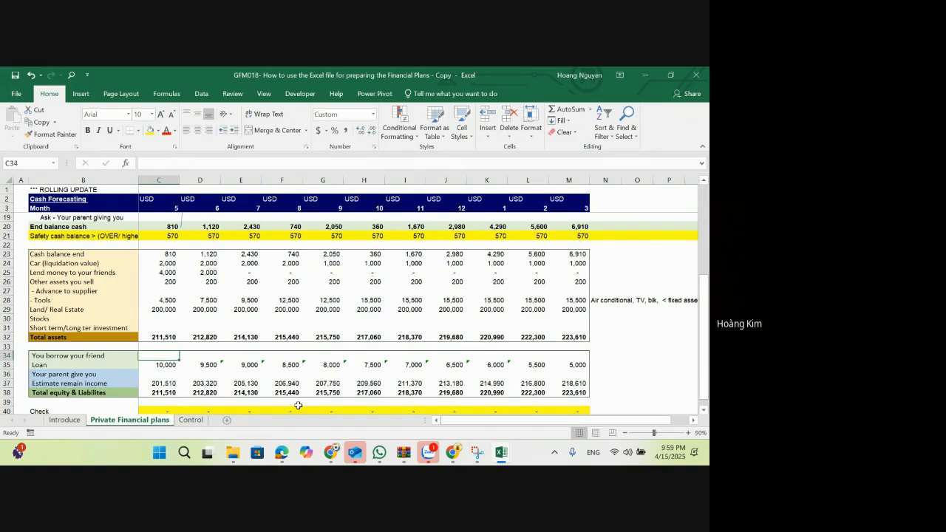
pyautogui.press('Down')
pyautogui.press('Down')
pyautogui.press('Left')
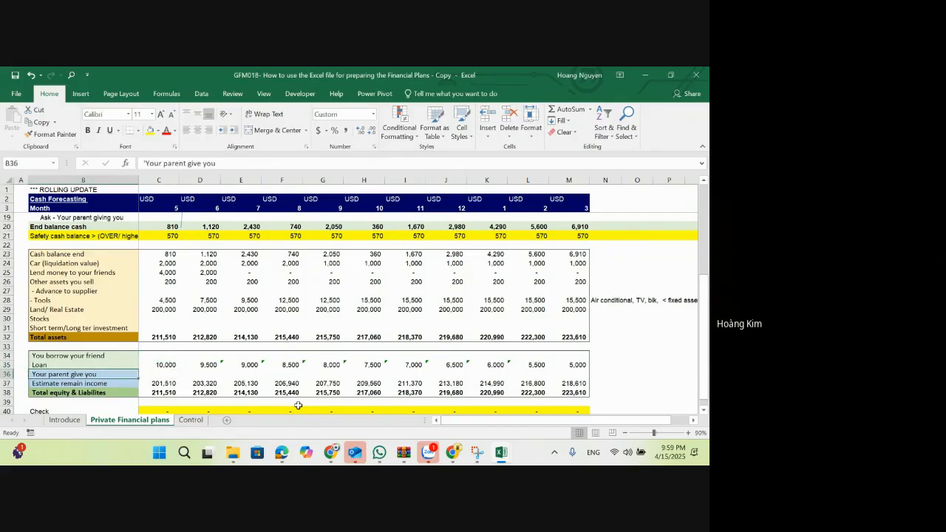
pyautogui.press('Up')
pyautogui.press('Up')
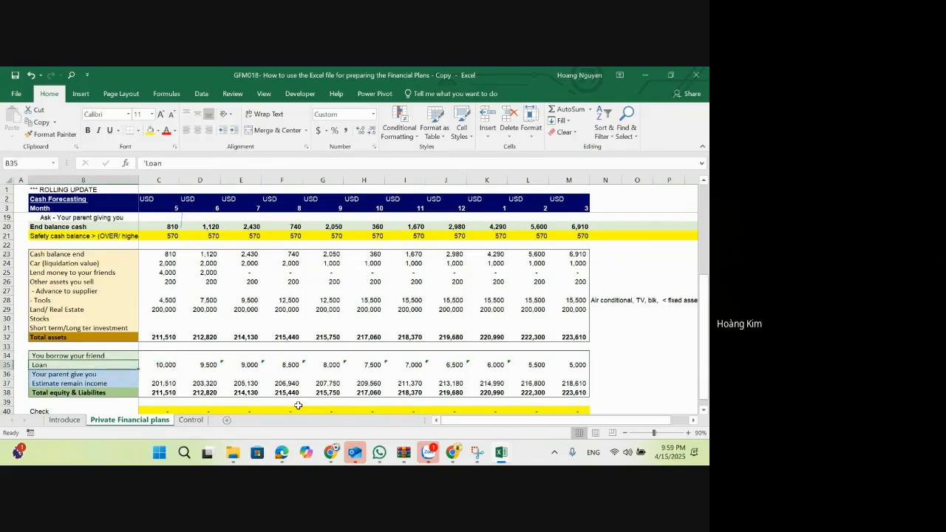
pyautogui.press('Right')
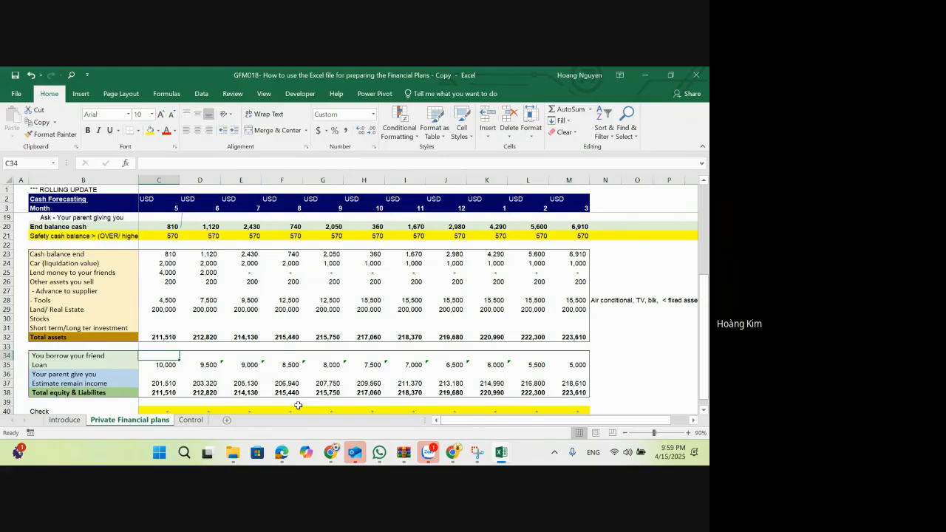
pyautogui.press('Left')
pyautogui.press('Right')
pyautogui.press('Down')
pyautogui.press('Down')
pyautogui.press('Left')
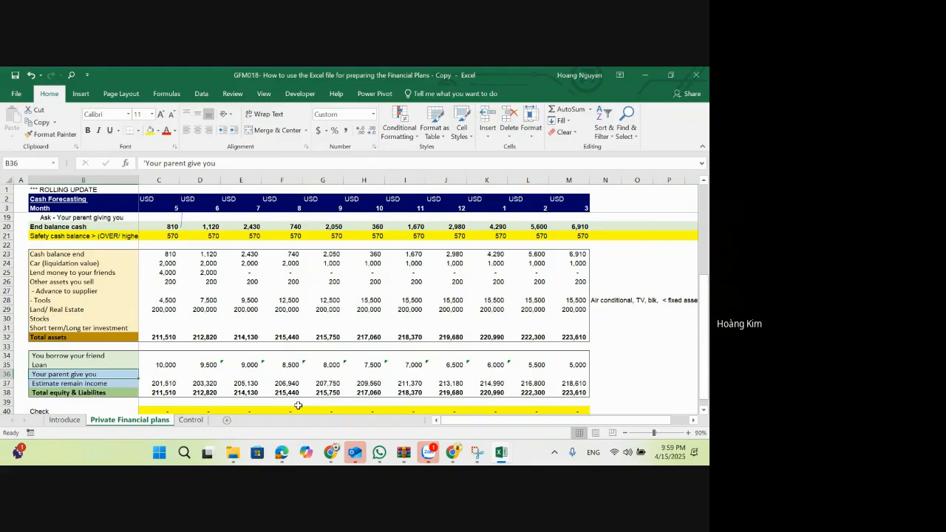
pyautogui.press('Right')
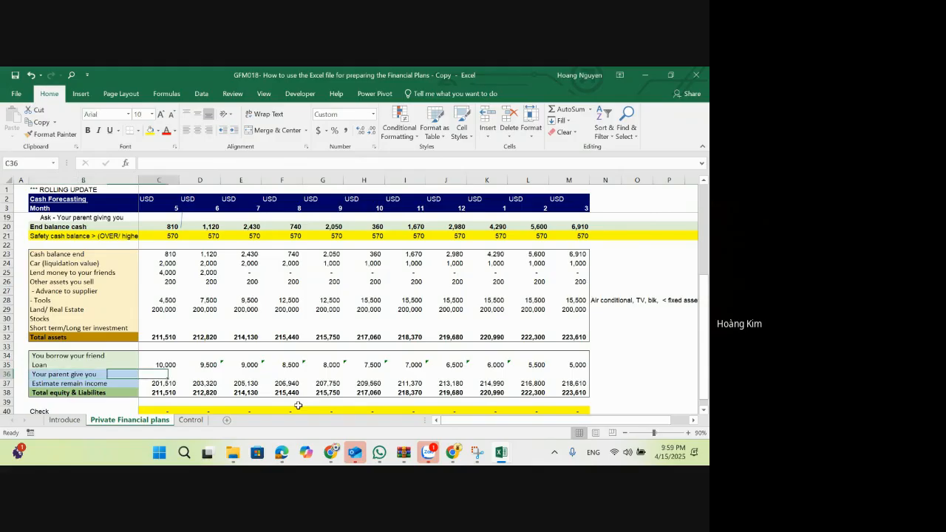
pyautogui.press('Down')
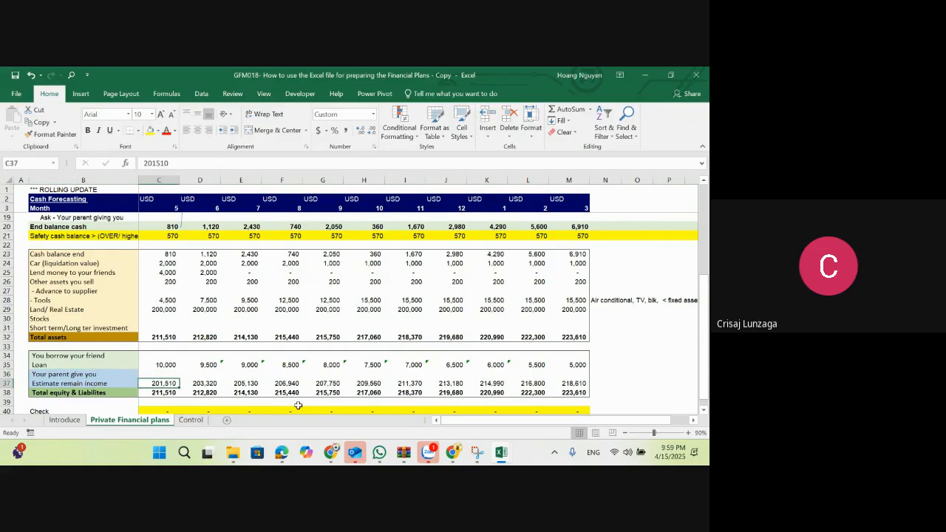
pyautogui.press('Up')
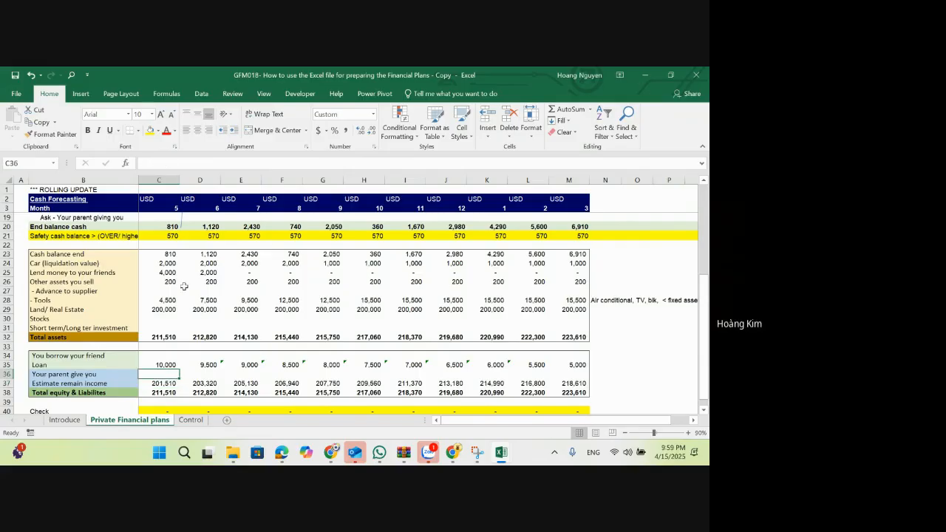
# Step: Review the month 5 and month 6 balances in C23:D38, including the asset categories, Estimate remain income and the Tools formula in D28
pyautogui.moveTo(158, 254); pyautogui.dragTo(161, 390)
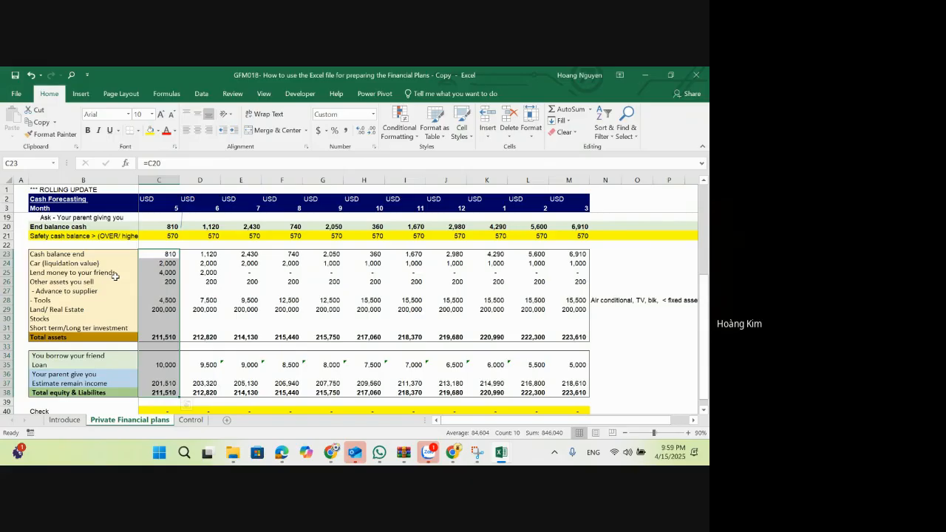
pyautogui.click(113, 255)
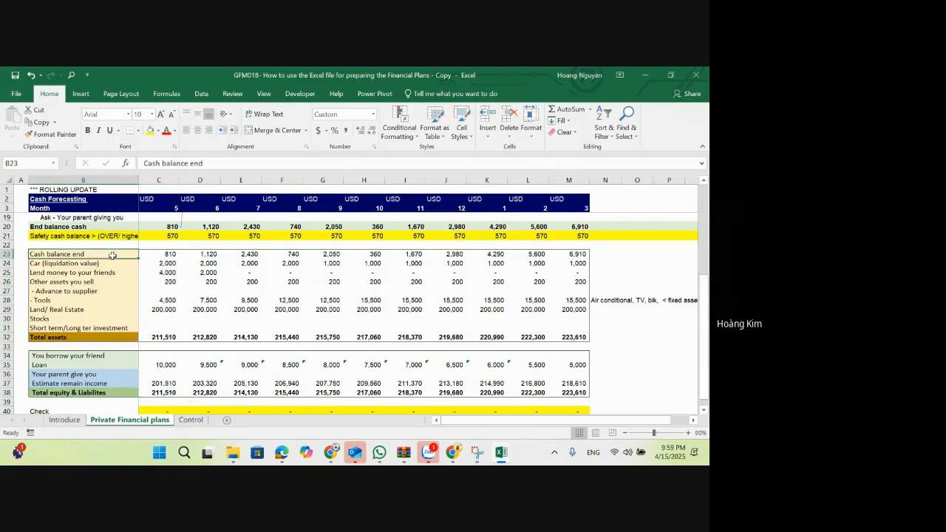
pyautogui.moveTo(112, 255); pyautogui.dragTo(119, 325)
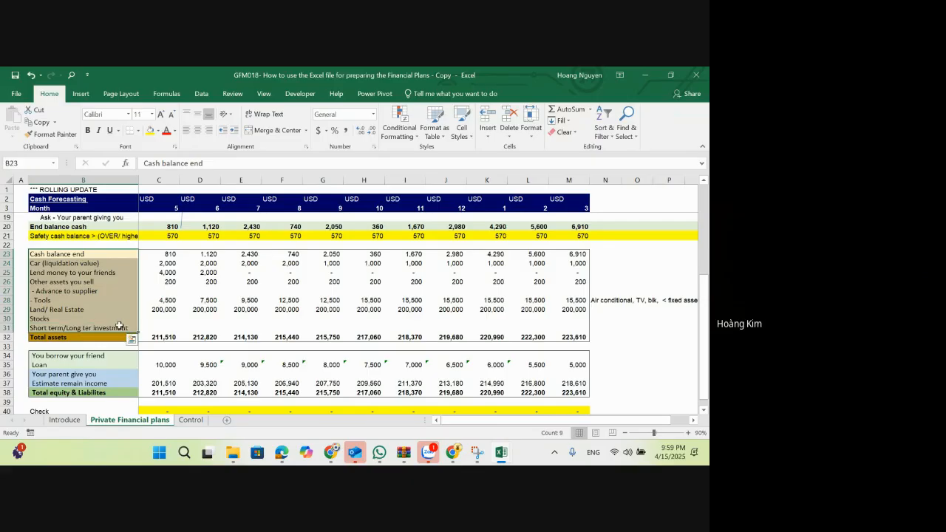
pyautogui.click(115, 382)
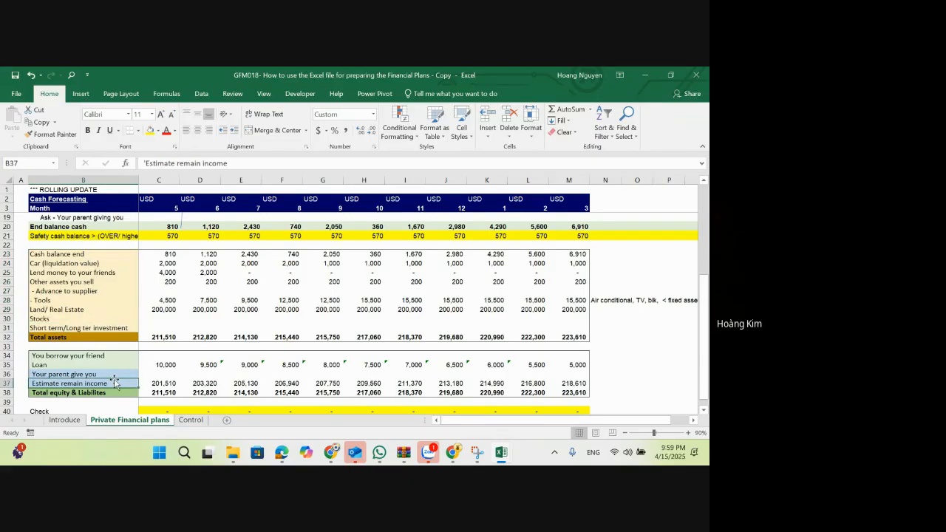
pyautogui.click(172, 383)
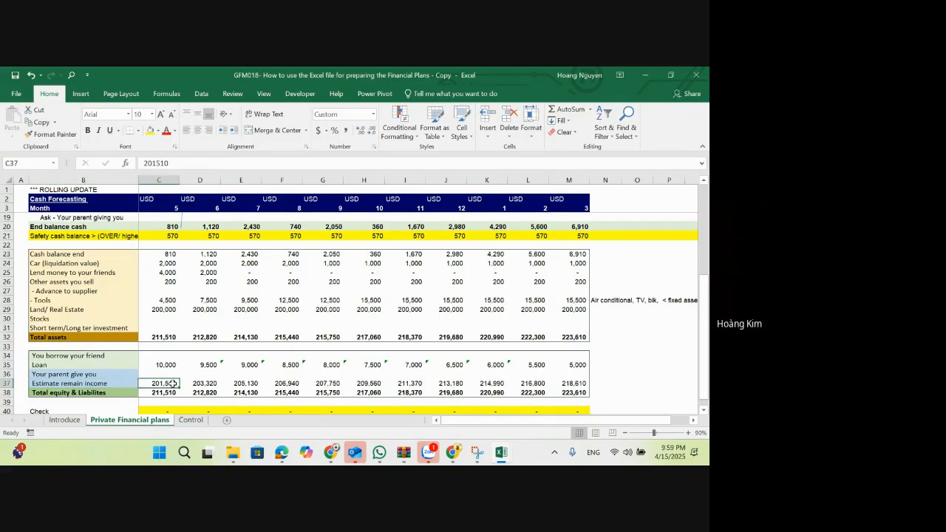
pyautogui.scroll(1, 172, 383)
pyautogui.scroll(-1, 172, 383)
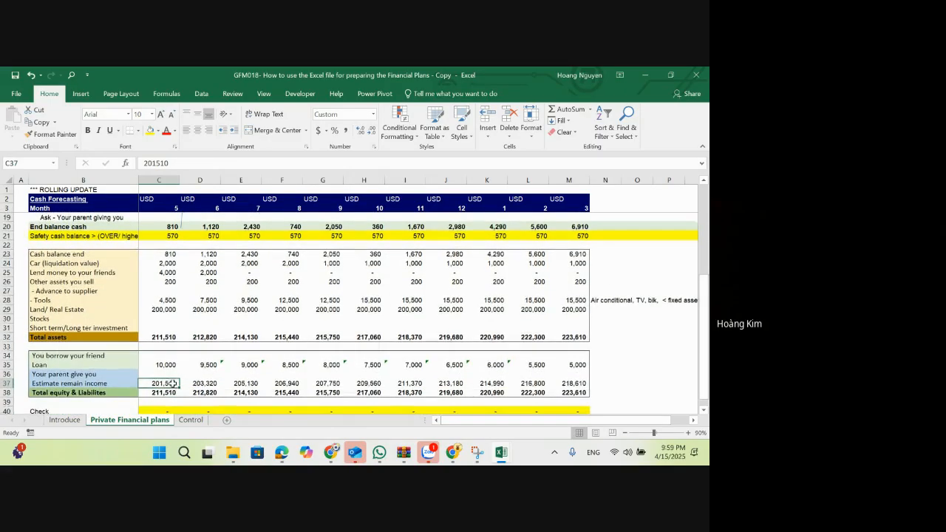
pyautogui.click(211, 254)
pyautogui.moveTo(212, 252); pyautogui.dragTo(202, 392)
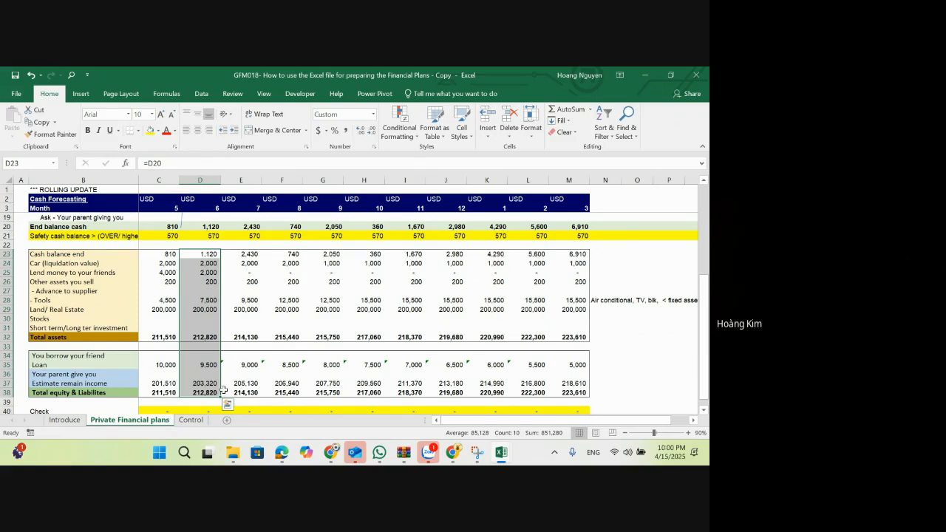
pyautogui.press('Down')
pyautogui.press('Down')
pyautogui.press('Down')
pyautogui.press('Down')
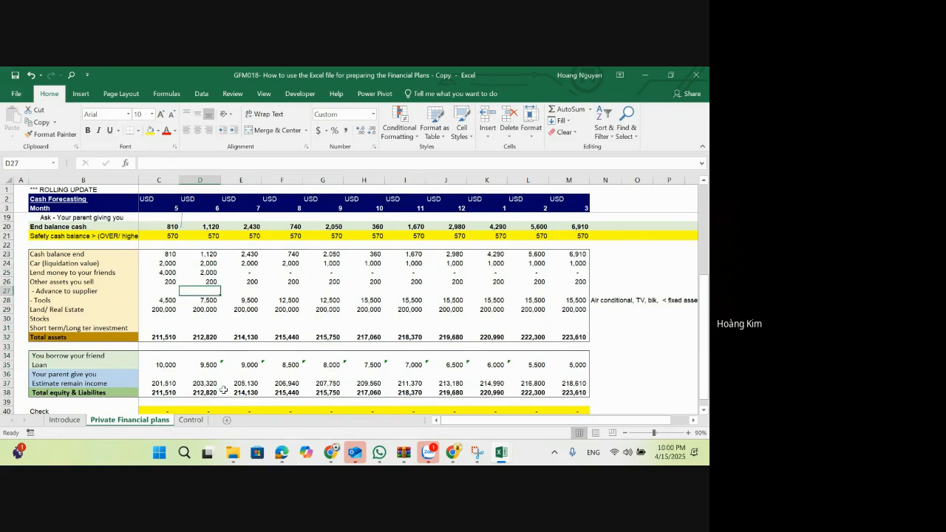
pyautogui.press('Down')
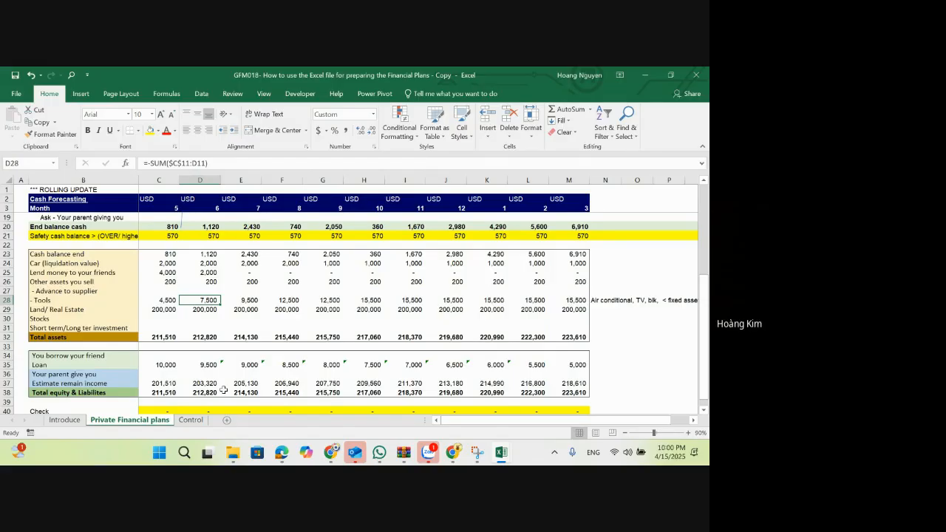
pyautogui.click(168, 374)
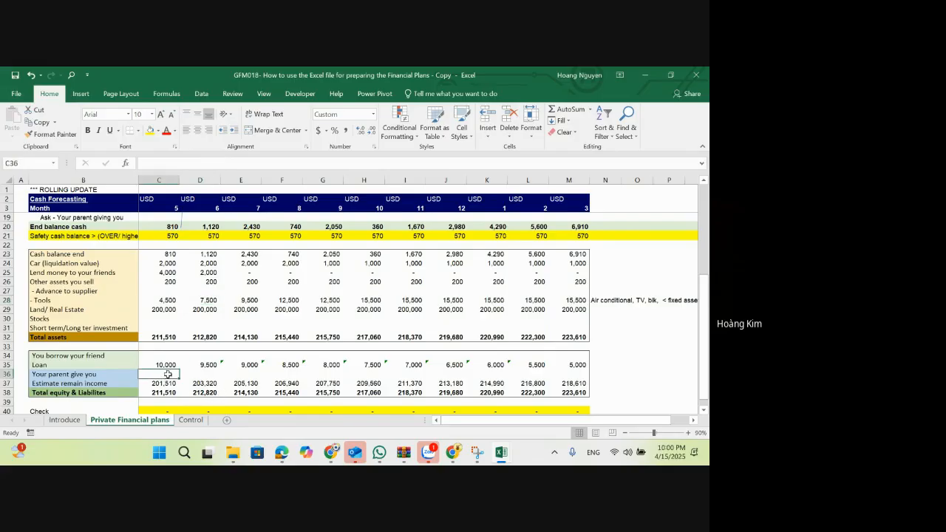
# Step: Label the area beneath the check row with "No error" in D42 and "Error" in C42
pyautogui.click(199, 179)
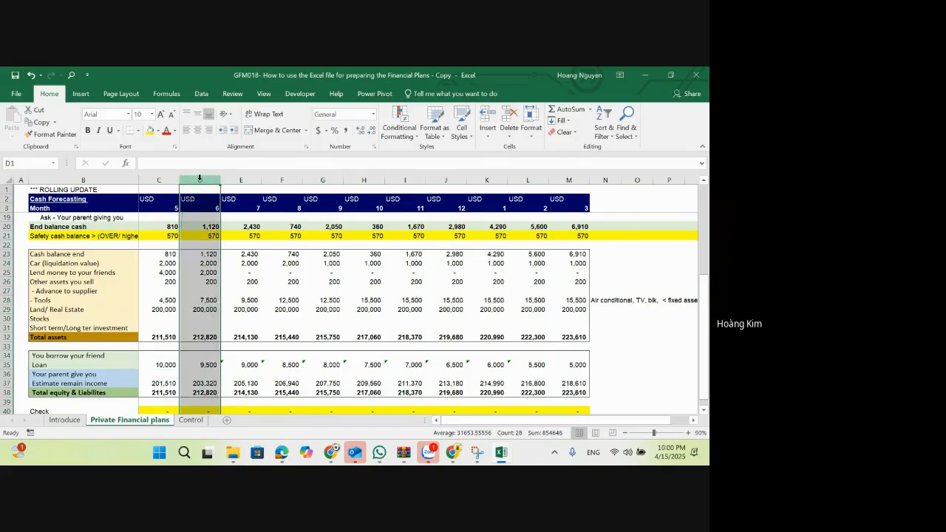
pyautogui.scroll(-1, 202, 295)
pyautogui.click(202, 402)
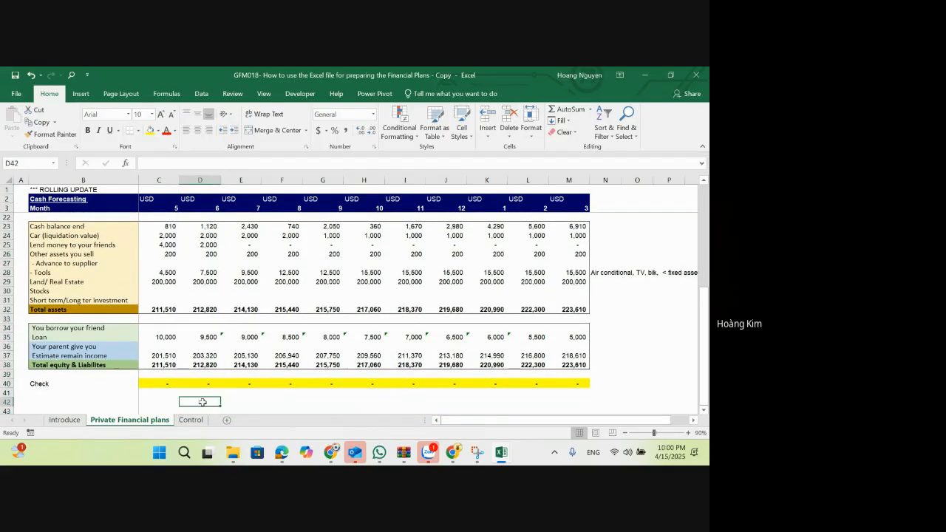
pyautogui.write('No error')
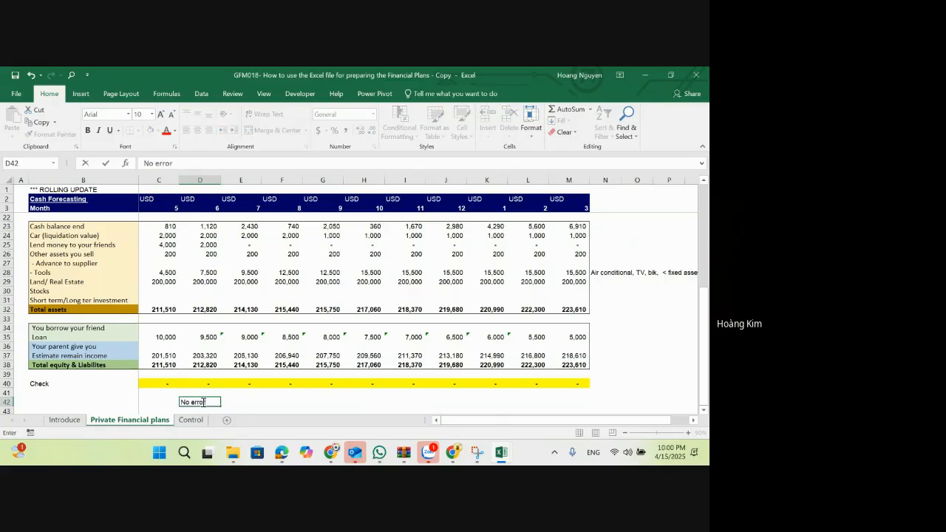
pyautogui.press('Return')
pyautogui.press('Up')
pyautogui.press('Left')
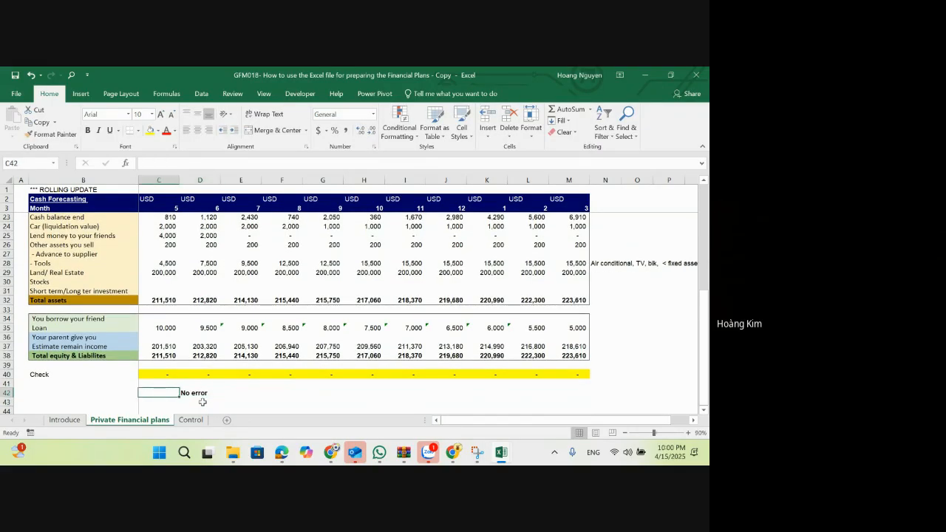
pyautogui.write('Error')
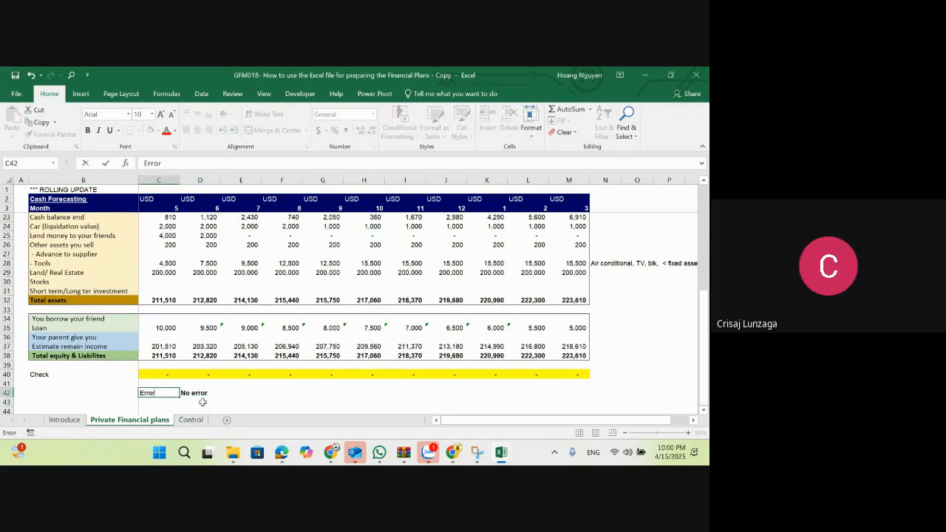
pyautogui.press('Return')
pyautogui.press('Up')
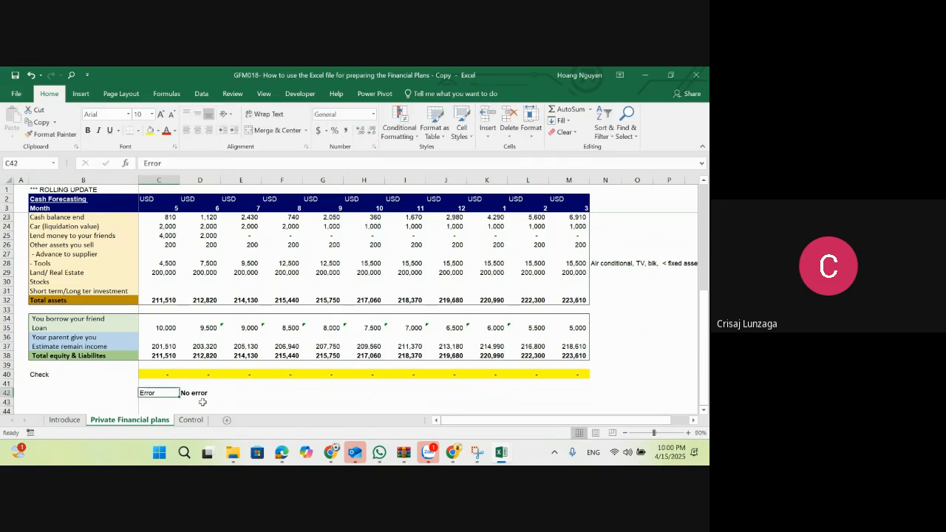
# Step: Compare the Tools formulas for months 5 and 6 in C28 and D28 with the cash forecast above
pyautogui.scroll(1, 203, 401)
pyautogui.click(161, 292)
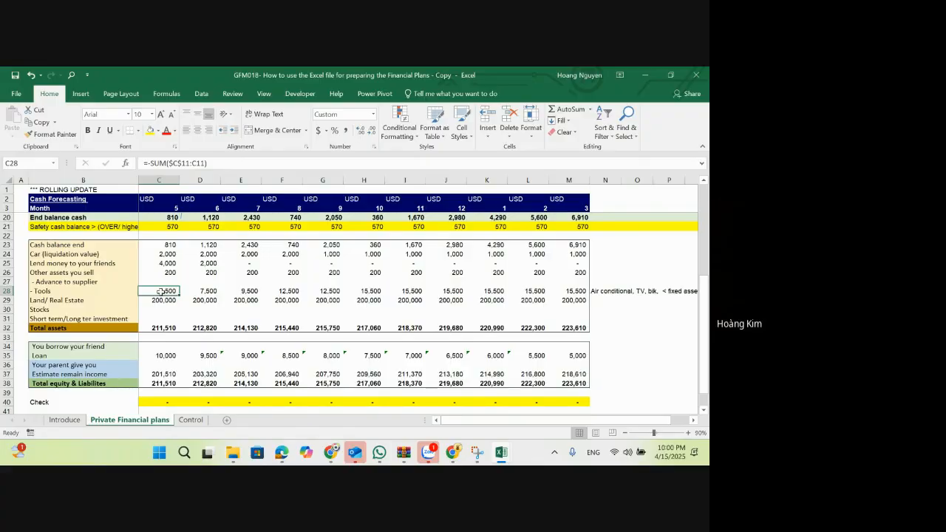
pyautogui.click(215, 291)
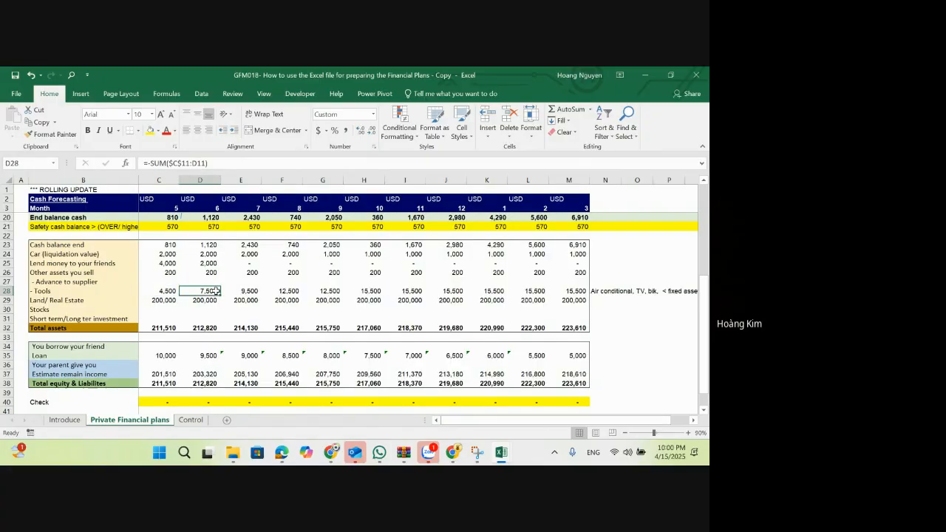
pyautogui.scroll(1, 214, 291)
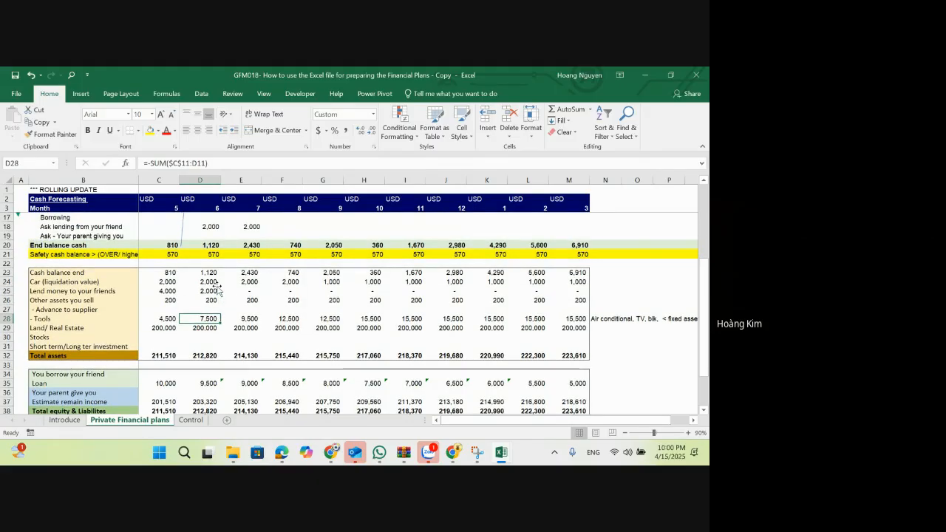
pyautogui.scroll(-1, 218, 291)
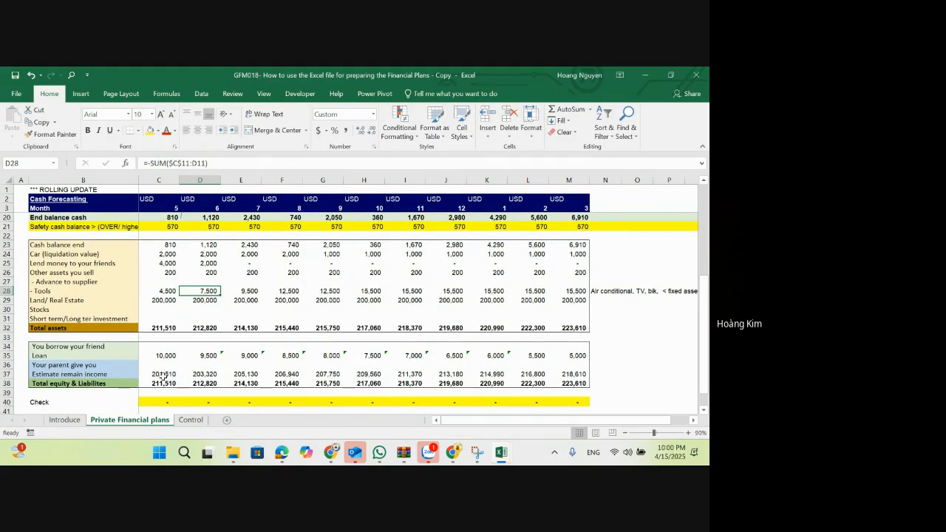
# Step: Insert a row above Estimate remain income and label it "New income"
pyautogui.click(82, 375)
pyautogui.hotkey('shift', 'space')
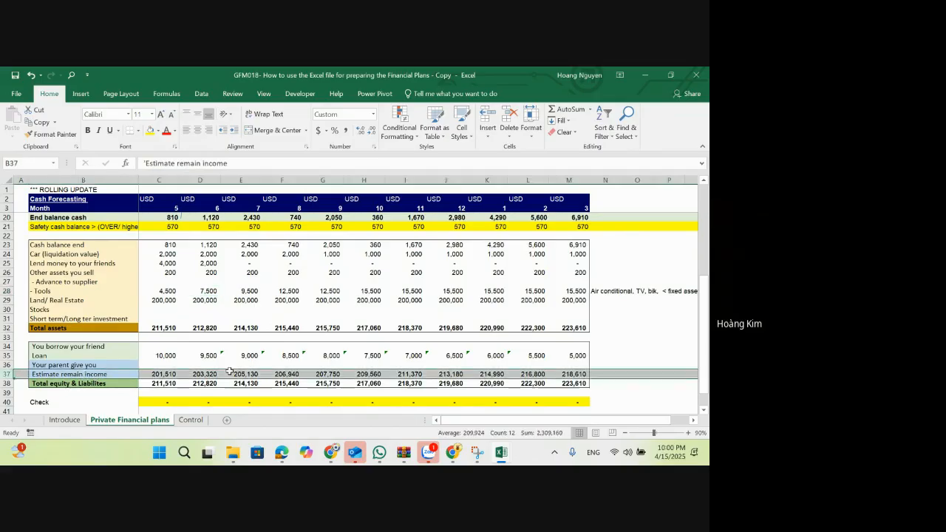
pyautogui.hotkey('ctrl', 'shift', '+')
pyautogui.write('New i')
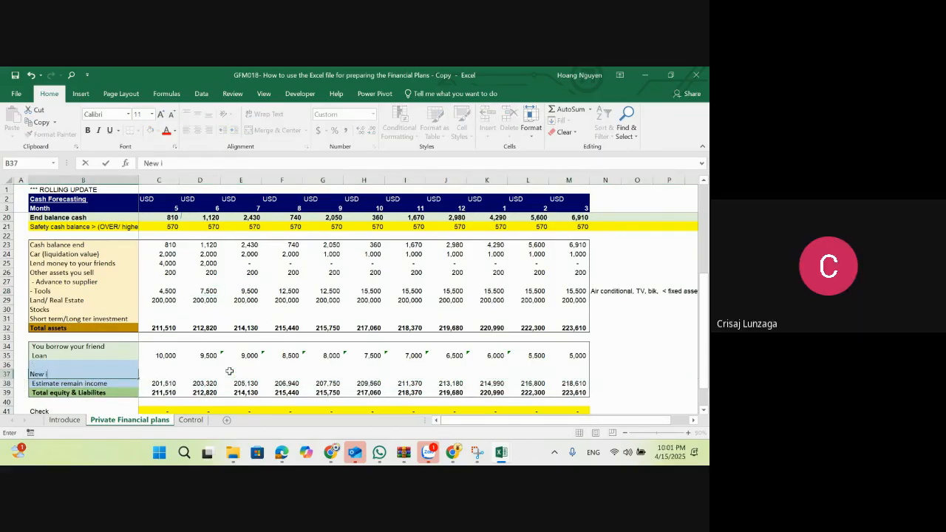
pyautogui.write('ncome')
pyautogui.press('Tab')
pyautogui.press('Tab')
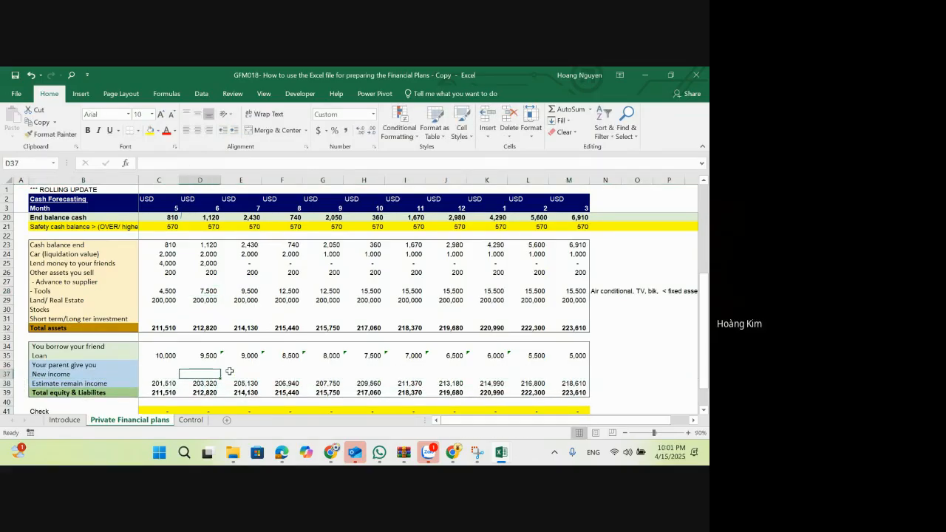
pyautogui.write('=')
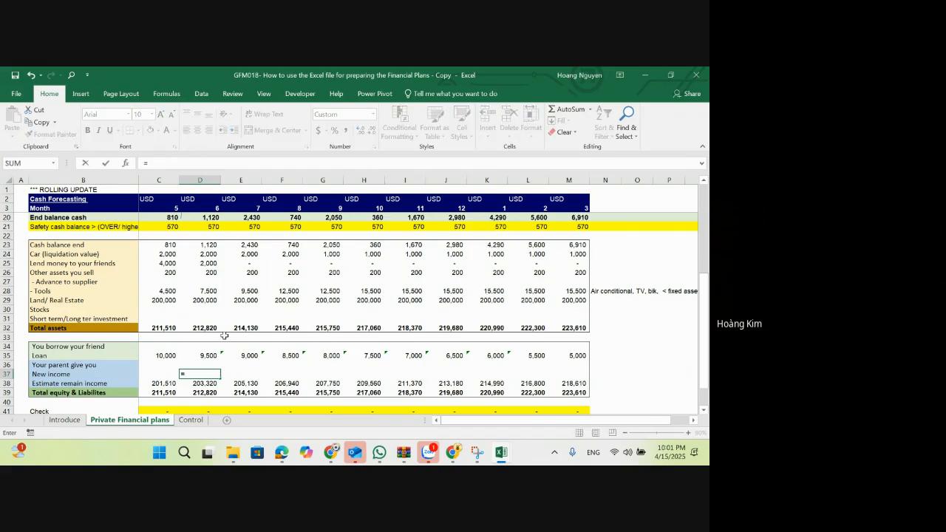
pyautogui.write('sum(')
pyautogui.scroll(5, 224, 335)
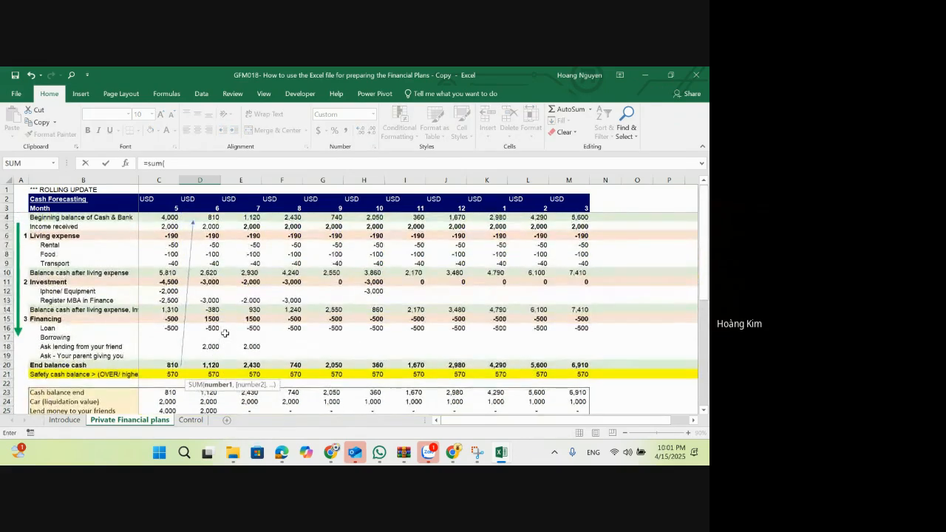
pyautogui.press('Escape')
pyautogui.scroll(-1, 225, 332)
# Step: Begin the month 6 New income formula in D37 with a running total of Income received, SUM($D$5:D5)
pyautogui.write('=')
pyautogui.scroll(3, 202, 313)
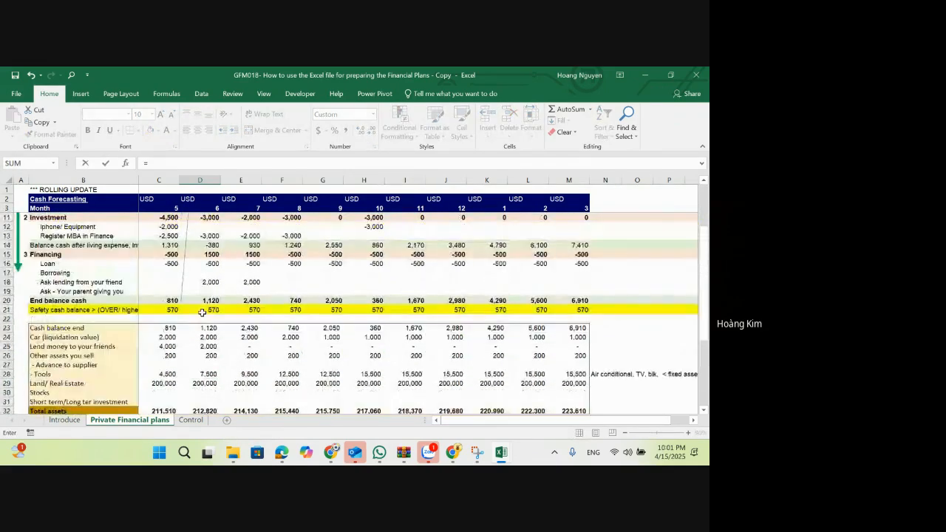
pyautogui.scroll(3, 201, 314)
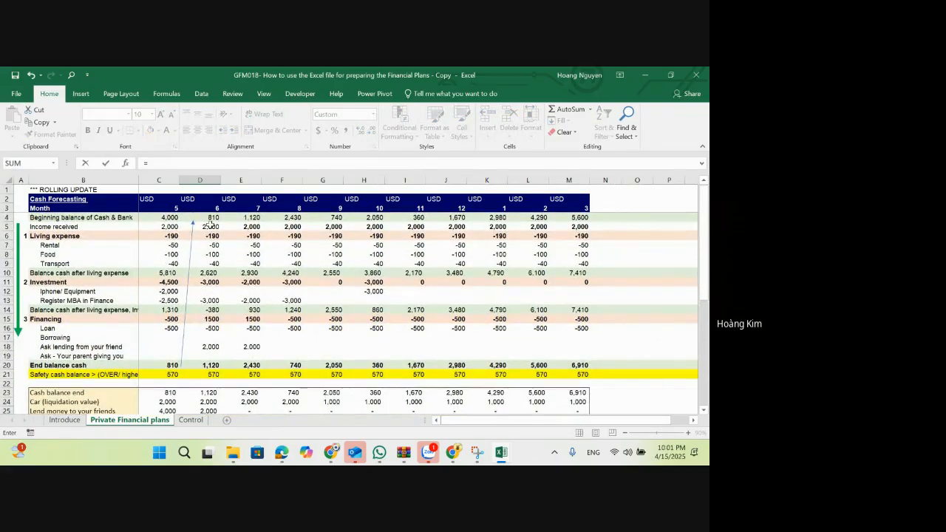
pyautogui.write('sum(')
pyautogui.click(211, 225)
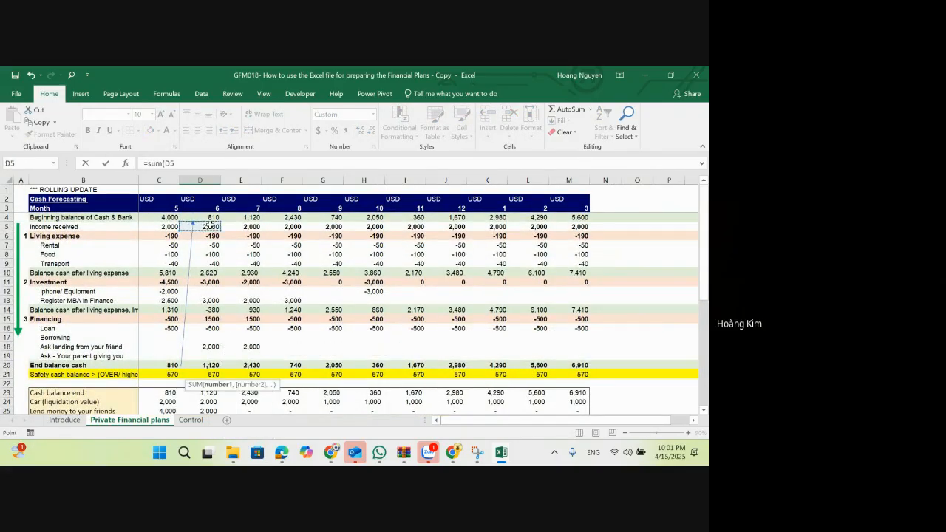
pyautogui.write(':)')
pyautogui.click(170, 166)
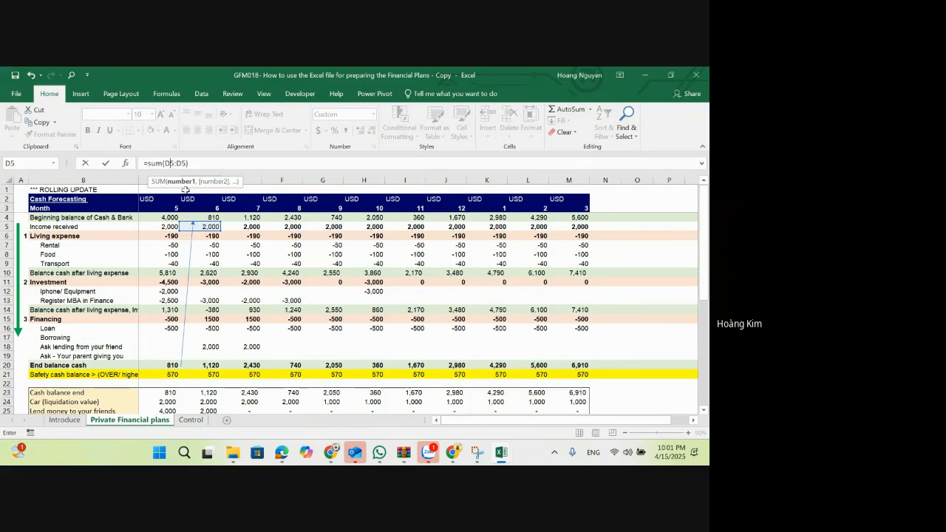
pyautogui.press('F4')
# Step: Complete the D37 formula by adding the running total of Living expense, SUM($D$6:D6)
pyautogui.write('+')
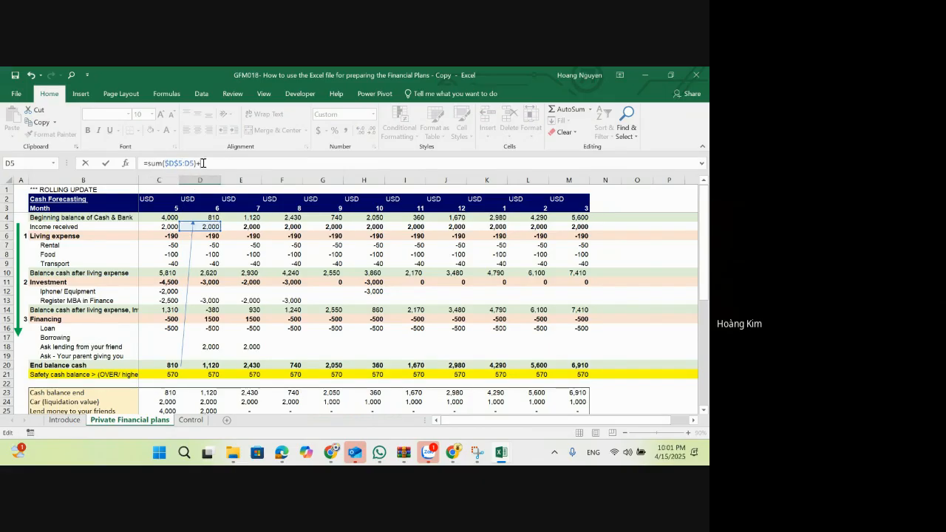
pyautogui.write('sum(')
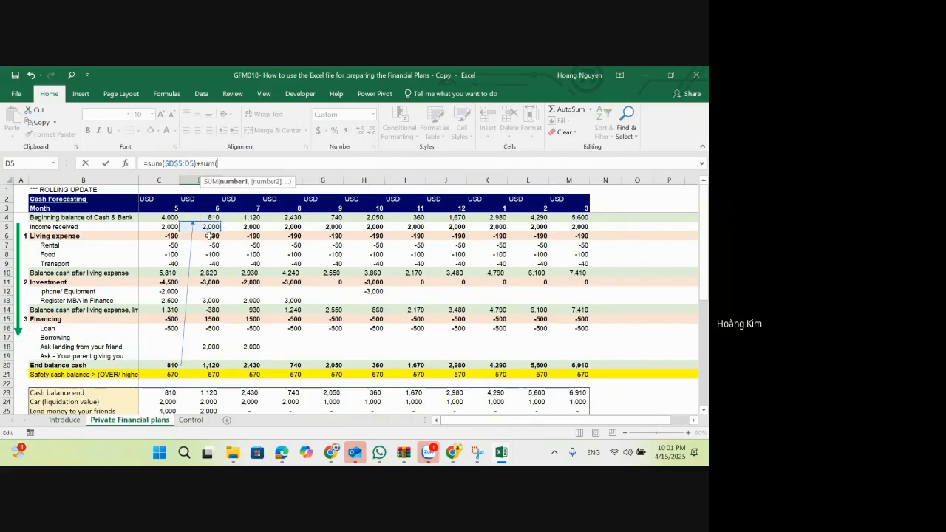
pyautogui.click(209, 235)
pyautogui.write(':D6)')
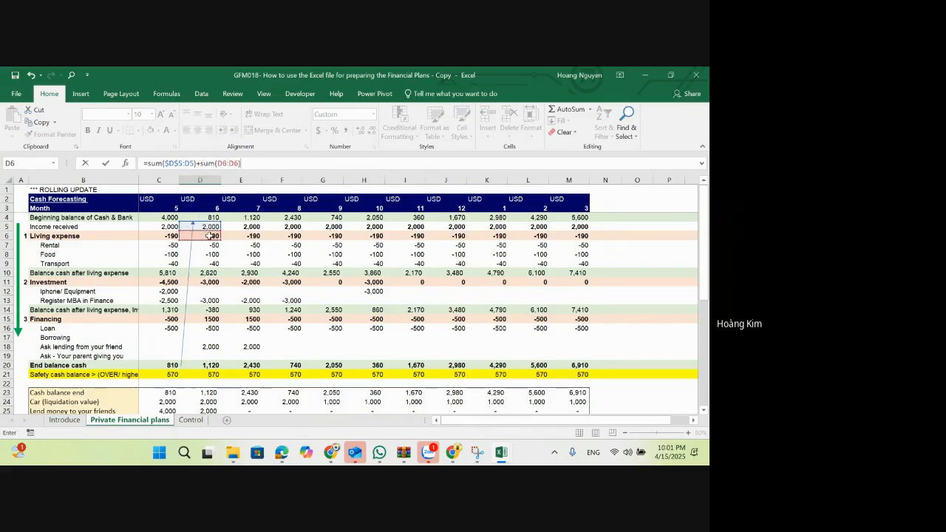
pyautogui.click(224, 165)
pyautogui.press('F4')
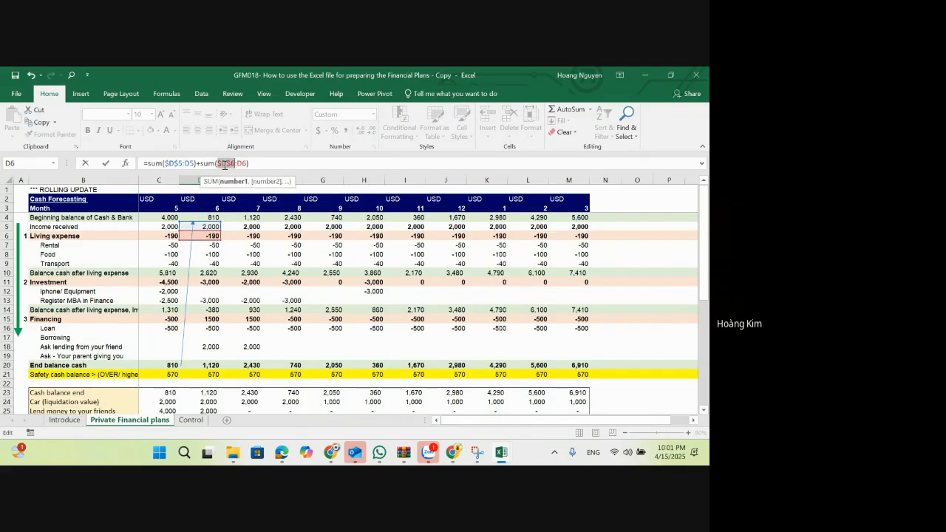
pyautogui.press('Return')
# Step: Copy the month 6 New income formula to E37:M37, pasting formulas only
pyautogui.press('Up')
pyautogui.hotkey('ctrl', 'c')
pyautogui.press('Right')
pyautogui.hotkey('shift', 'Right')
pyautogui.hotkey('shift', 'Right')
pyautogui.hotkey('shift', 'Right')
pyautogui.hotkey('shift', 'Right')
pyautogui.hotkey('shift', 'Right')
pyautogui.hotkey('shift', 'Right')
pyautogui.hotkey('shift', 'Right')
pyautogui.hotkey('shift', 'Right')
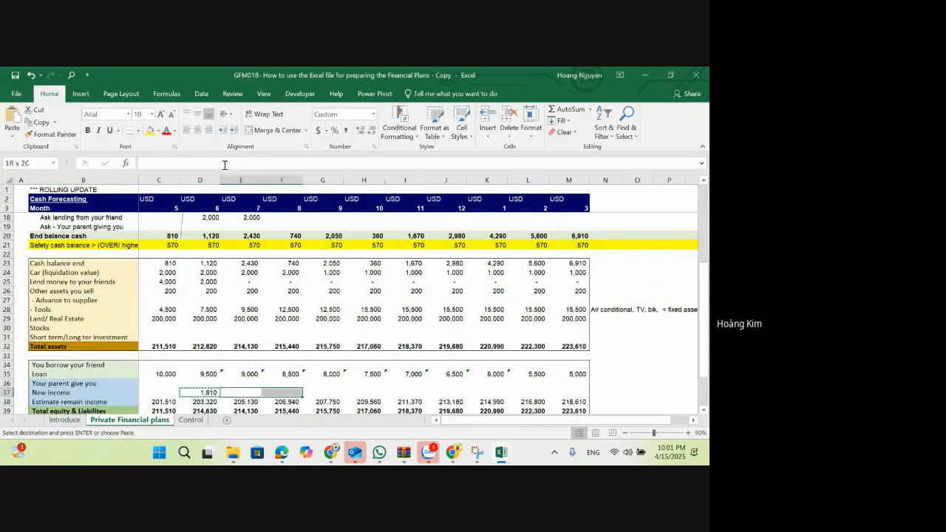
pyautogui.press('alt')
pyautogui.press('e')
pyautogui.press('s')
pyautogui.press('f')
pyautogui.press('Return')
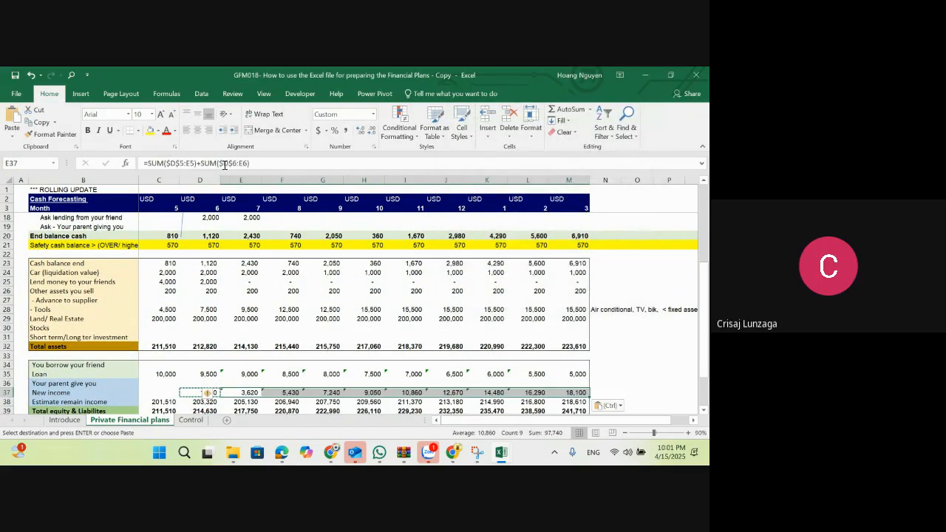
# Step: Clear the Estimate remain income values for months 6 through 3 in D38:M38
pyautogui.scroll(-2, 233, 290)
pyautogui.click(195, 338)
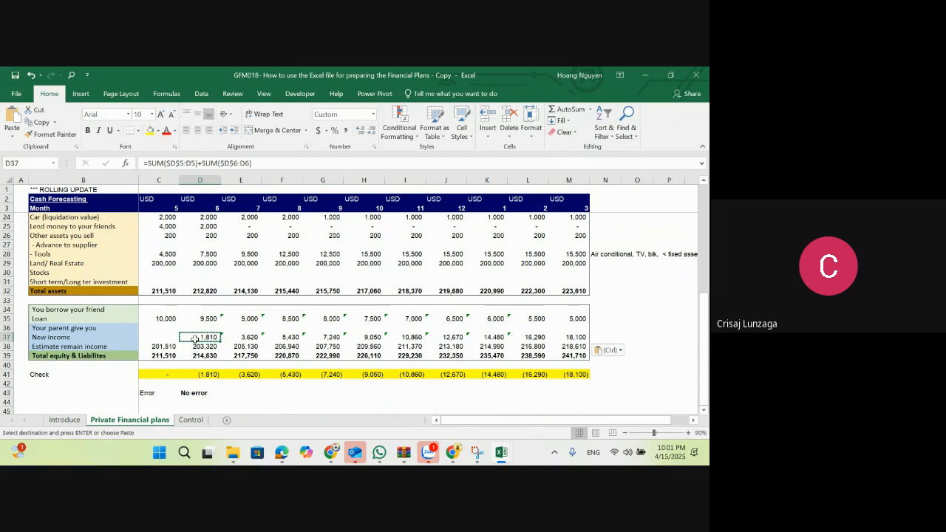
pyautogui.press('Down')
pyautogui.hotkey('ctrl', 'shift', 'Right')
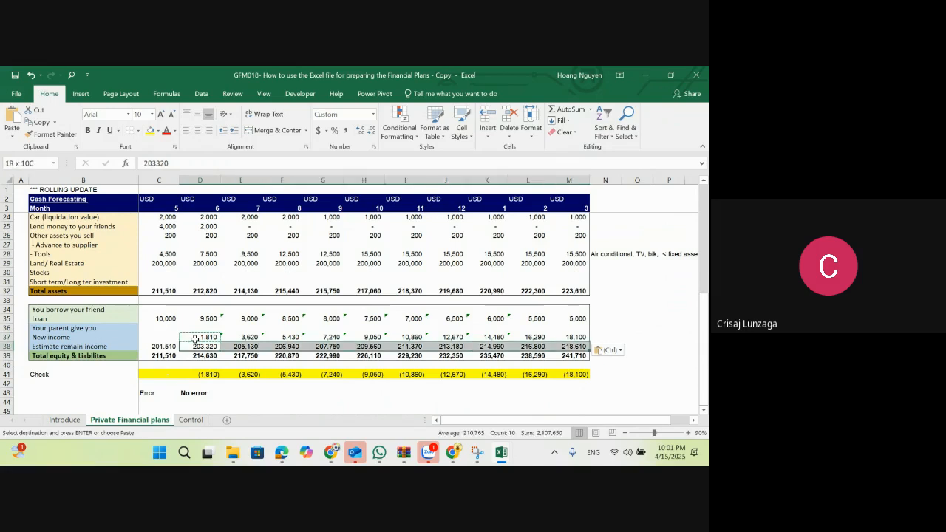
pyautogui.press('Delete')
# Step: Copy the check differences in D41:M41 and paste them as values into the Estimate remain income cells D38:M38
pyautogui.press('Down')
pyautogui.press('Down')
pyautogui.press('Down')
pyautogui.hotkey('ctrl', 'shift', 'Right')
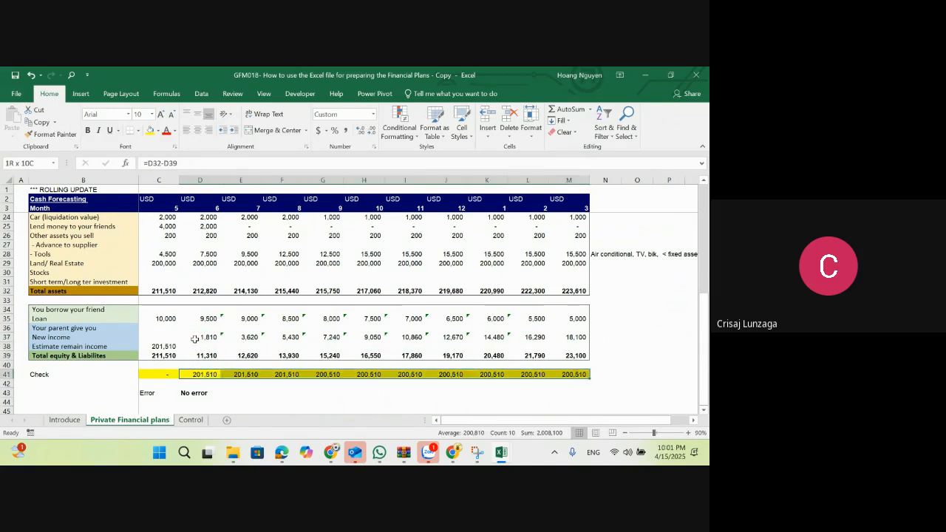
pyautogui.hotkey('ctrl', 'c')
pyautogui.press('Up')
pyautogui.press('Up')
pyautogui.press('Up')
pyautogui.hotkey('ctrl', 'alt', 'v')
pyautogui.press('v')
pyautogui.press('Return')
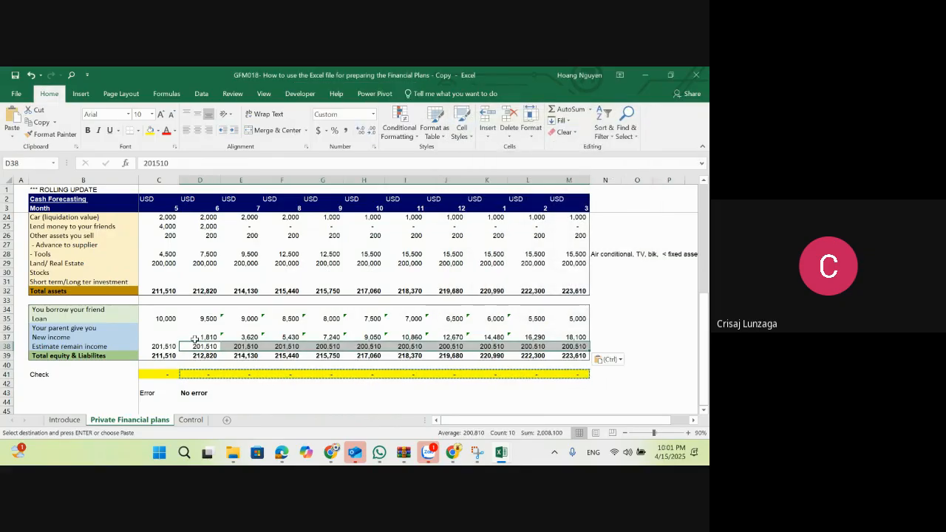
pyautogui.press('Escape')
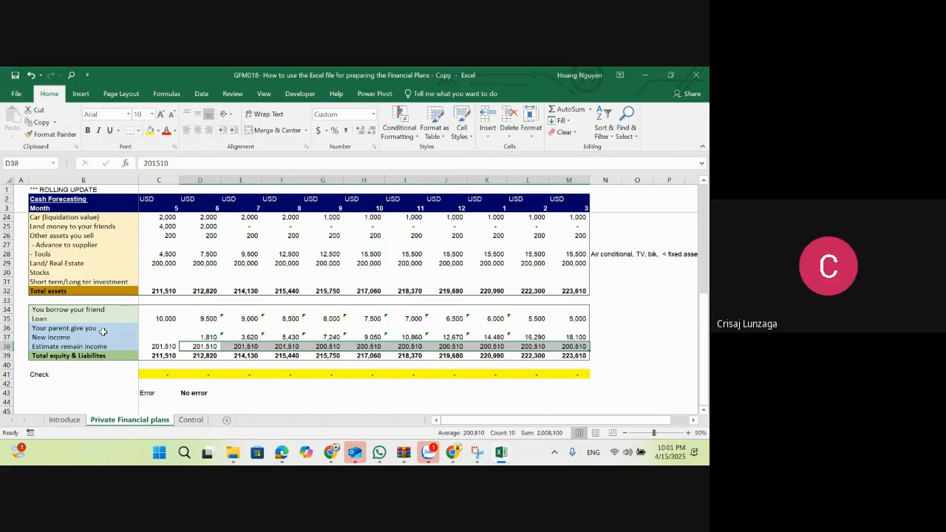
# Step: Fill the equity rows B36:M38 with light blue and the liability rows B34:M35 with light green
pyautogui.moveTo(103, 331); pyautogui.dragTo(563, 346)
pyautogui.click(157, 130)
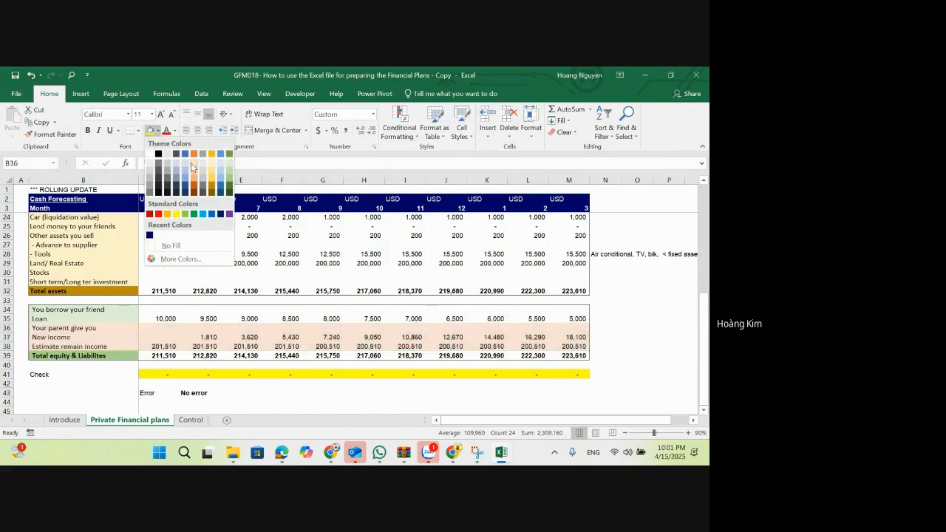
pyautogui.click(184, 166)
pyautogui.moveTo(53, 311); pyautogui.dragTo(574, 318)
pyautogui.click(157, 131)
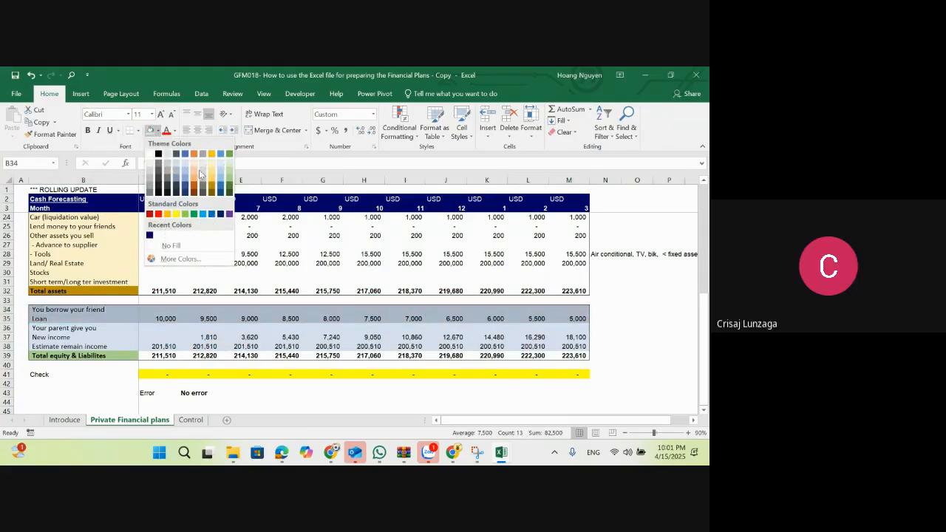
pyautogui.click(230, 167)
# Step: Fill the Land/ Real Estate, Stocks and investment rows B29:M31 with light gold
pyautogui.scroll(1, 236, 296)
pyautogui.moveTo(92, 294); pyautogui.dragTo(584, 311)
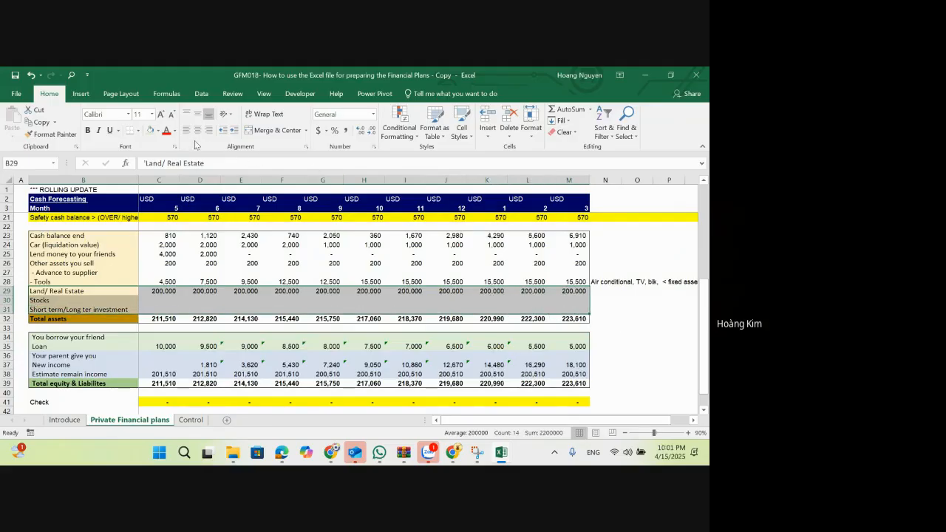
pyautogui.click(158, 132)
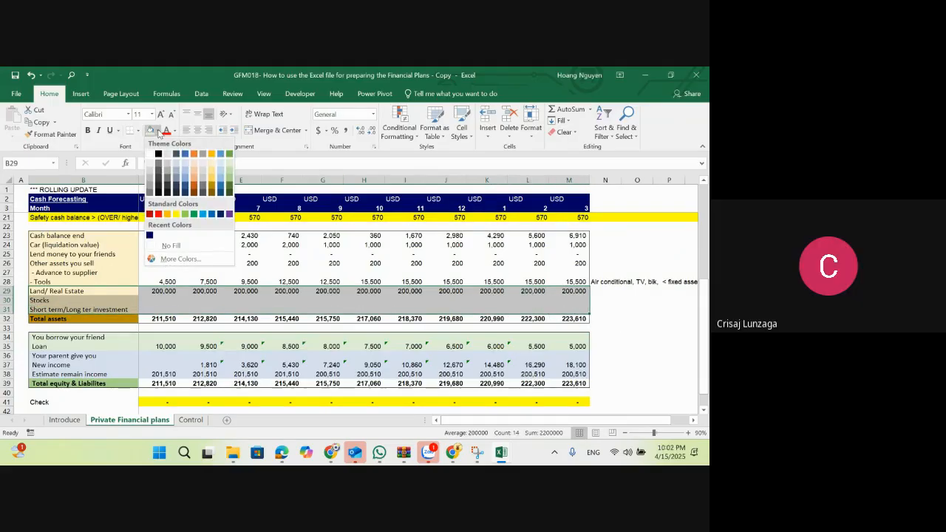
pyautogui.click(213, 175)
pyautogui.click(75, 235)
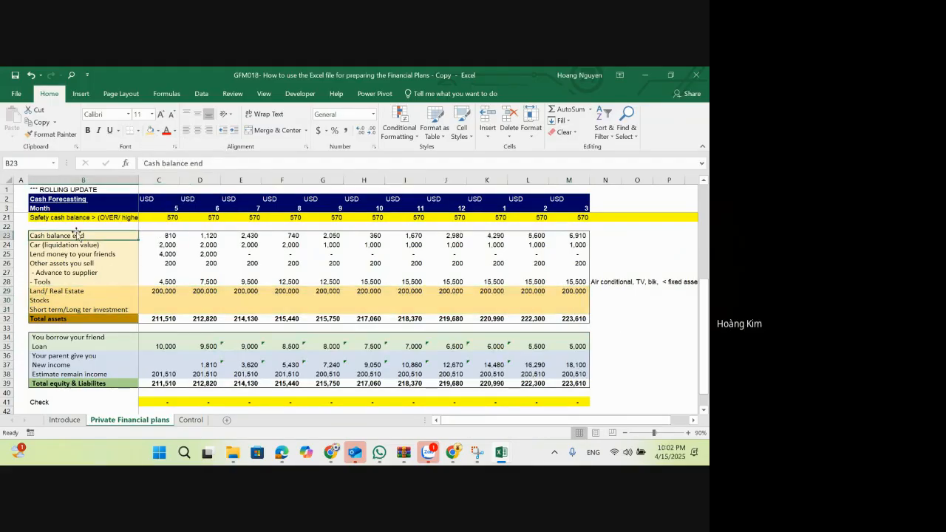
# Step: Fill the asset rows from Cash balance end through Tools, B23:M28, with light blue
pyautogui.keyDown('shift'); pyautogui.click(577, 281); pyautogui.keyUp('shift')
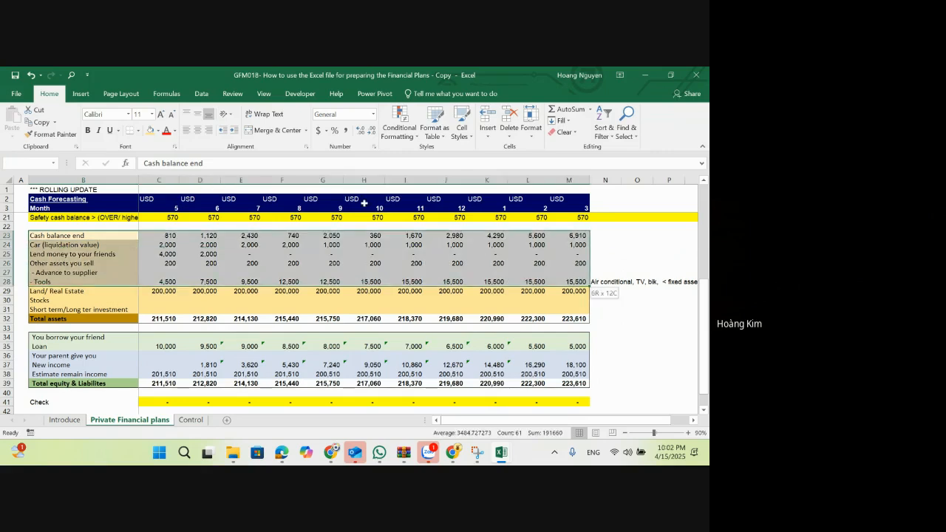
pyautogui.click(159, 131)
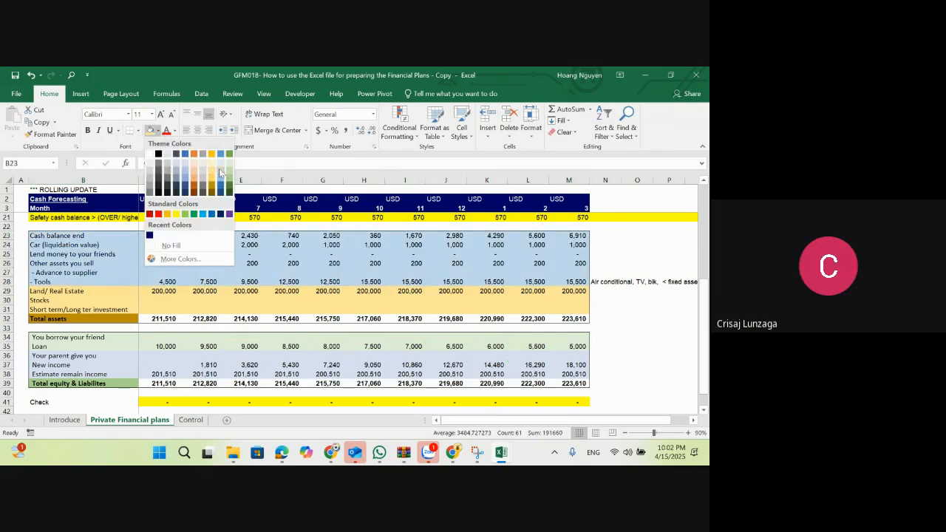
pyautogui.click(220, 173)
pyautogui.click(314, 328)
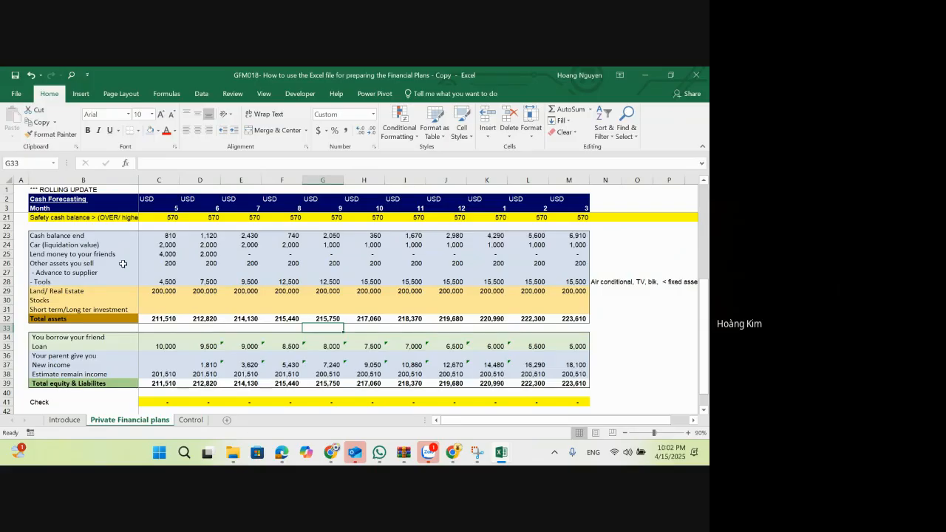
# Step: Examine the colour-coded asset, liability and equity groups in rows 23 to 39, including each equity line
pyautogui.moveTo(87, 239); pyautogui.dragTo(574, 279)
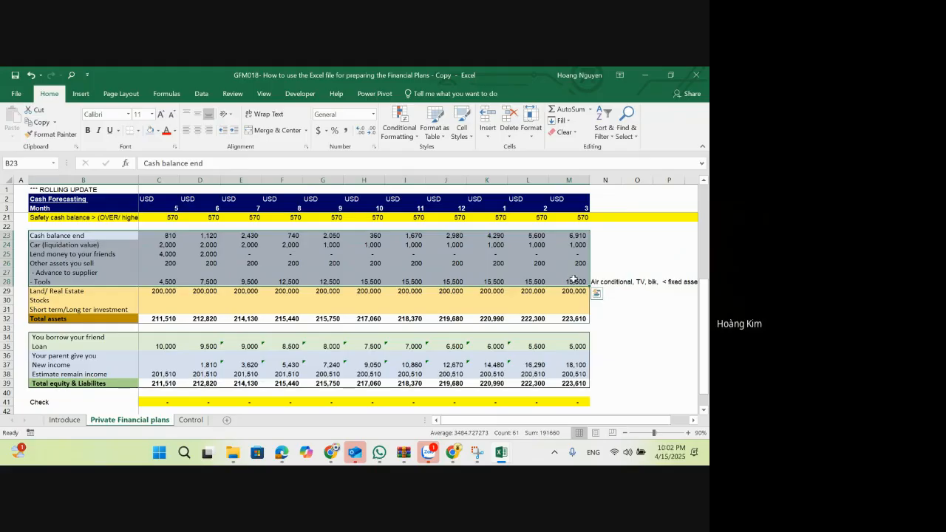
pyautogui.moveTo(100, 291); pyautogui.dragTo(584, 310)
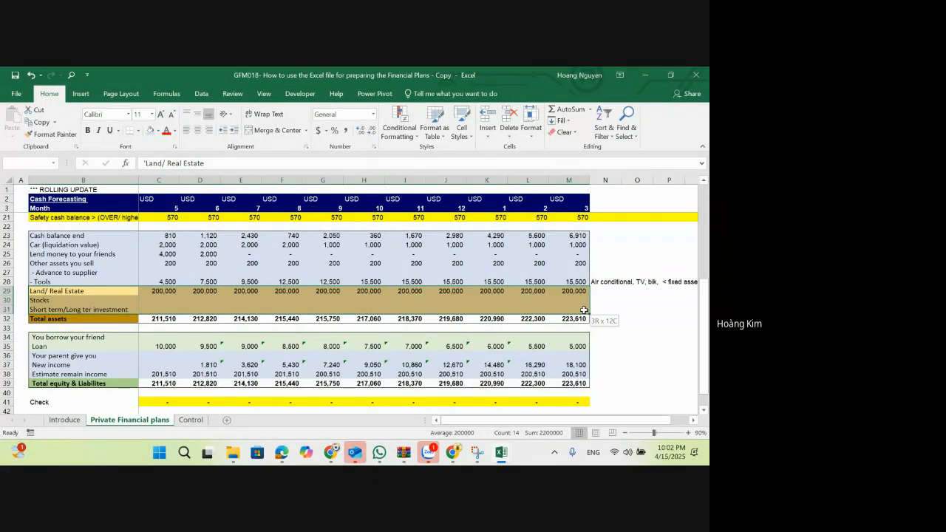
pyautogui.moveTo(70, 337); pyautogui.dragTo(560, 385)
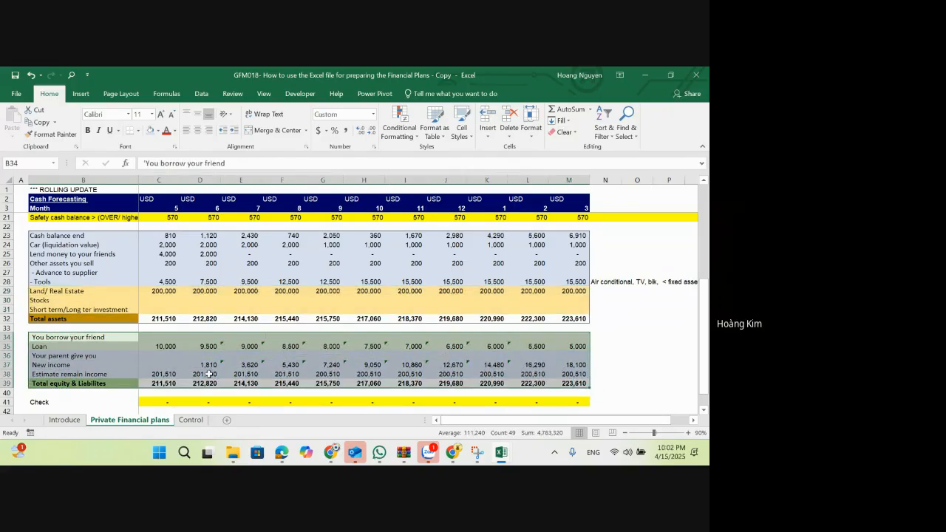
pyautogui.moveTo(88, 337); pyautogui.dragTo(575, 346)
pyautogui.moveTo(88, 358); pyautogui.dragTo(575, 365)
pyautogui.click(102, 355)
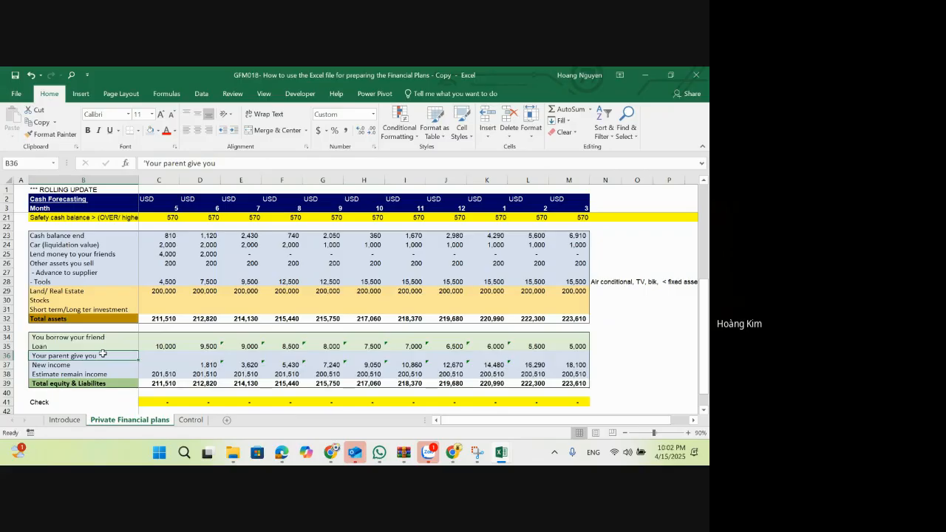
pyautogui.click(99, 363)
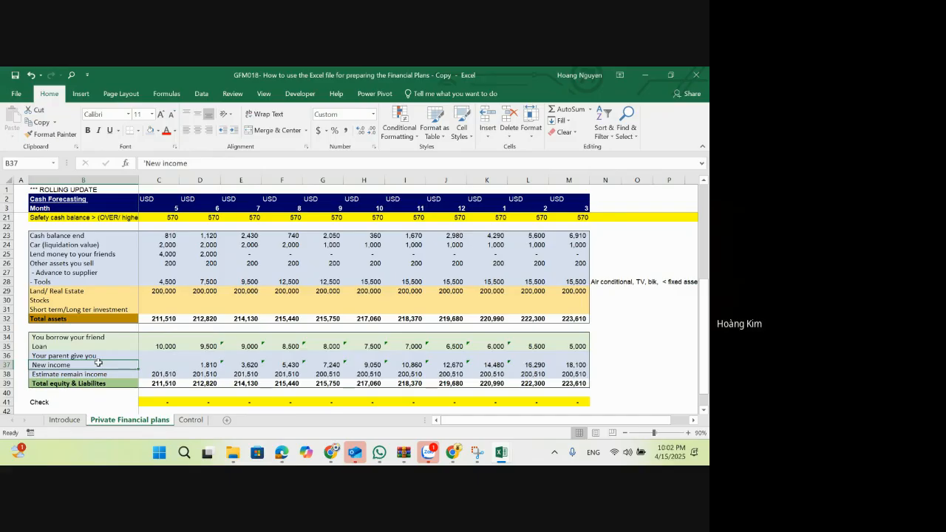
pyautogui.click(102, 374)
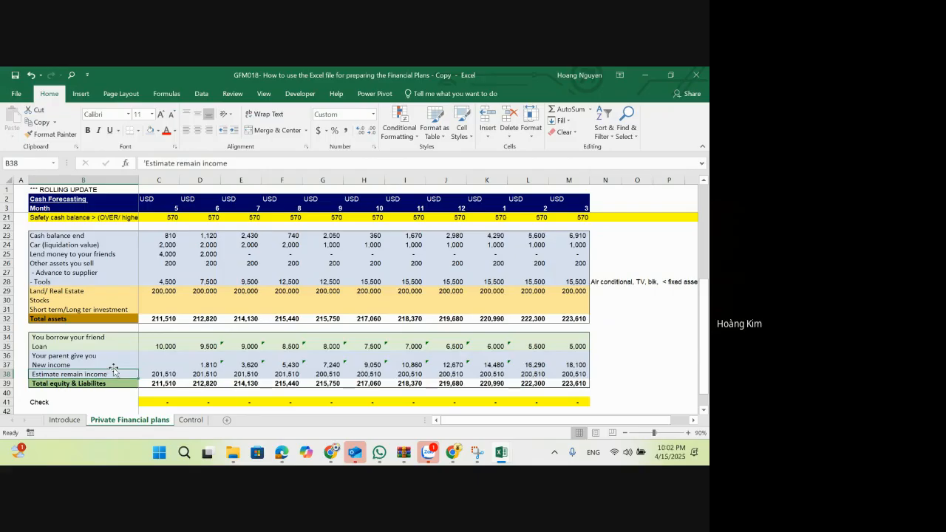
# Step: Compare the Estimate remain income values across the months with the car's liquidation value in the assets block
pyautogui.click(206, 374)
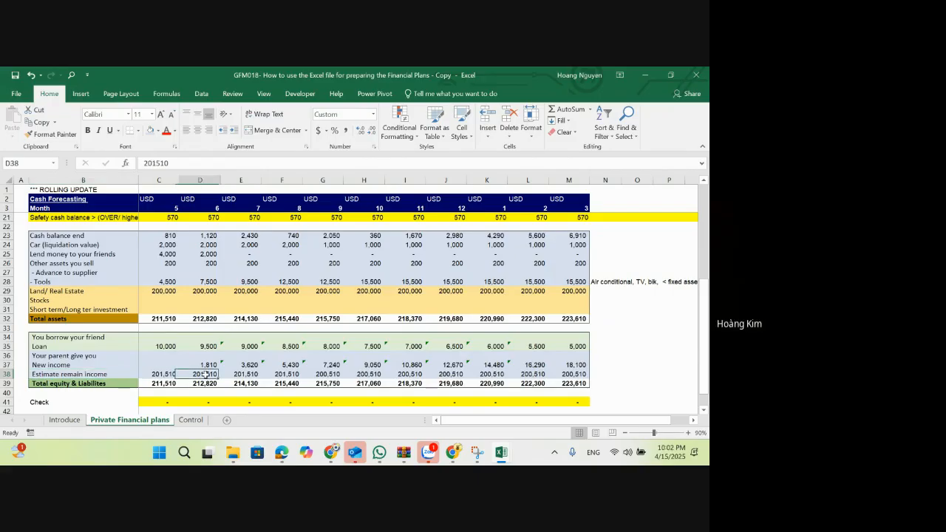
pyautogui.press('Right')
pyautogui.press('Right')
pyautogui.press('Right')
pyautogui.press('Right')
pyautogui.press('Right')
pyautogui.press('Right')
pyautogui.press('Right')
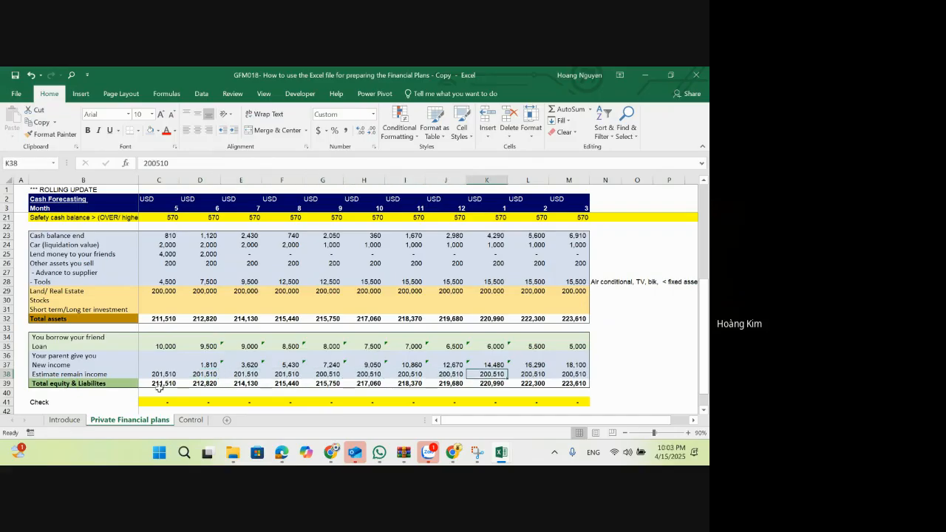
pyautogui.click(198, 374)
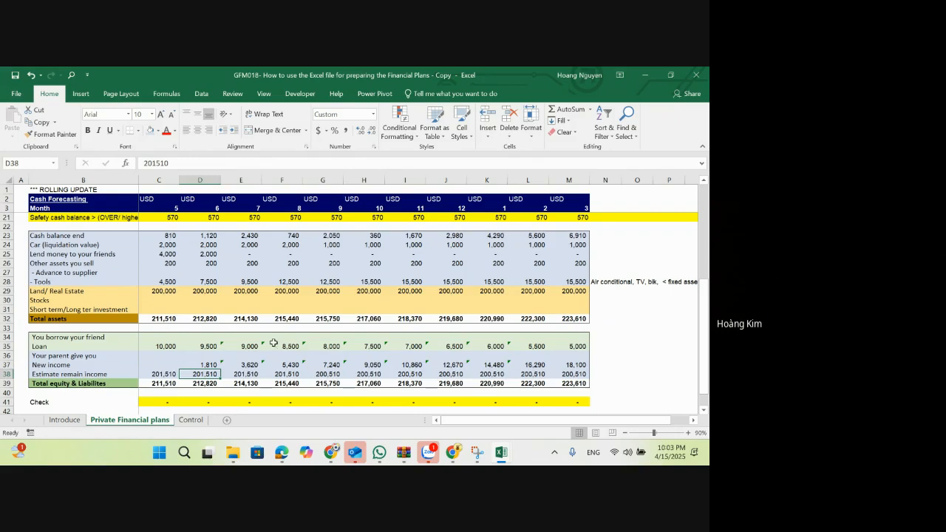
pyautogui.scroll(2, 160, 257)
pyautogui.click(166, 298)
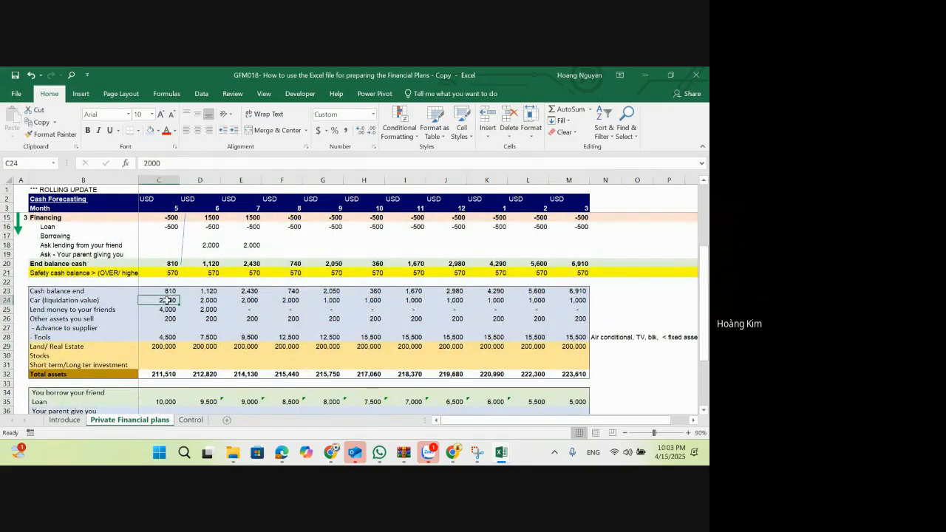
pyautogui.scroll(-1, 201, 309)
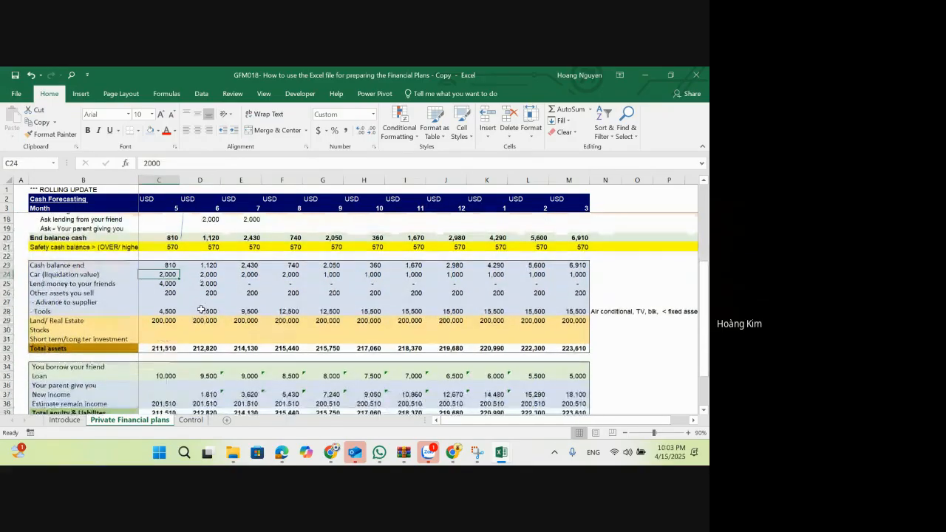
pyautogui.scroll(-1, 201, 309)
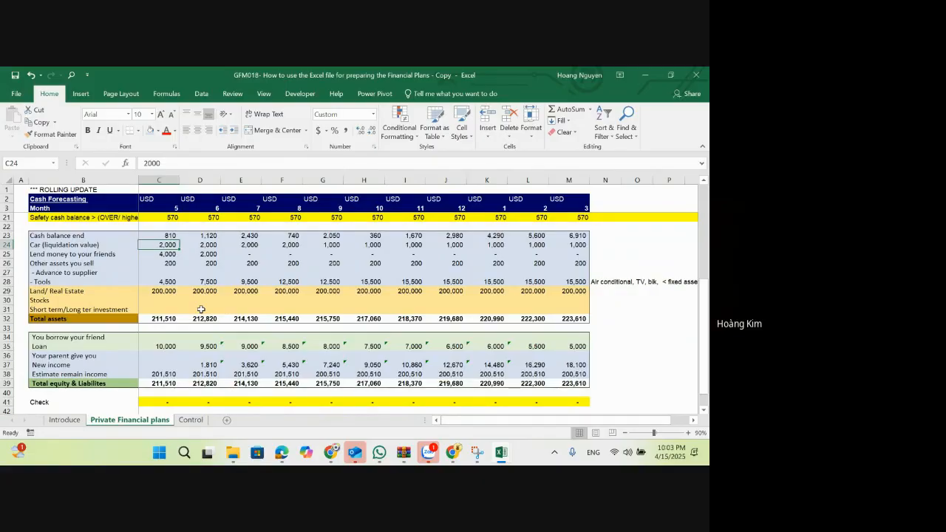
# Step: Add a bold "Net asset value" label in B47 beneath the balance check
pyautogui.scroll(-1, 201, 309)
pyautogui.click(93, 402)
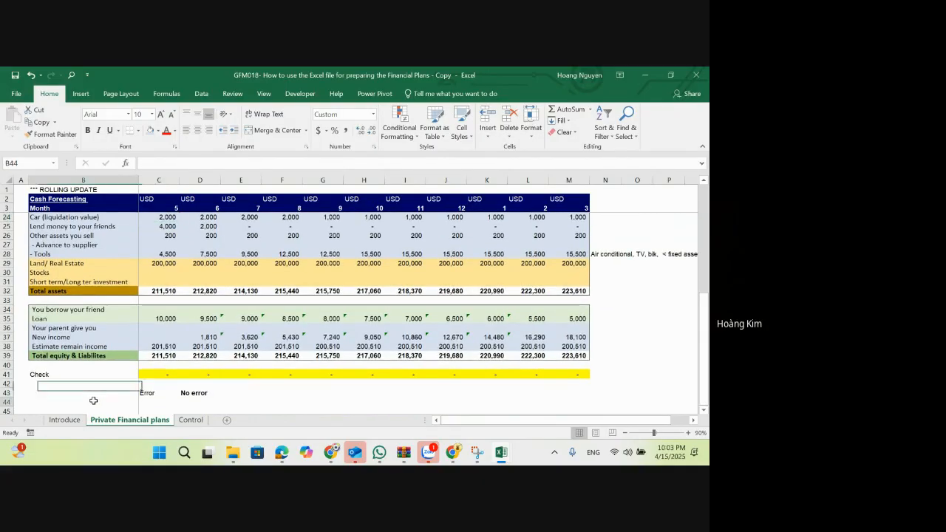
pyautogui.click(101, 393)
pyautogui.scroll(-1, 101, 400)
pyautogui.click(101, 399)
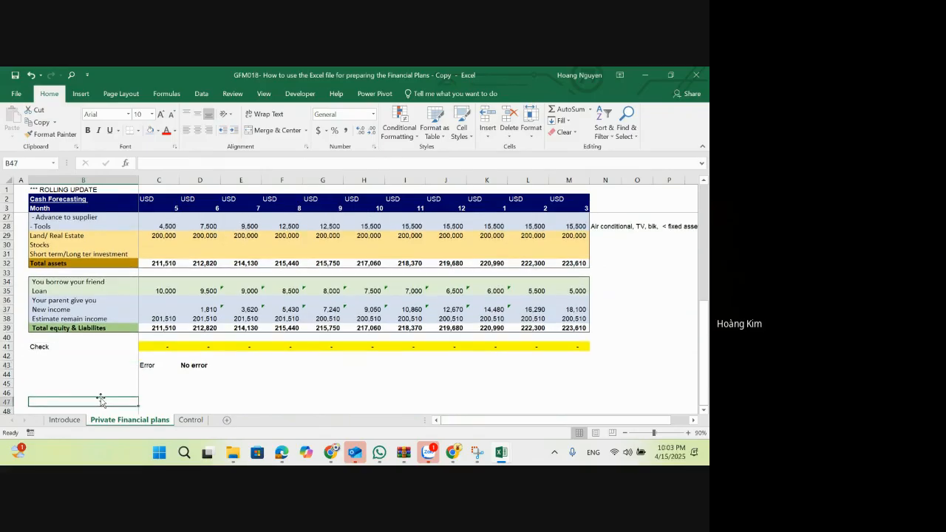
pyautogui.write('Net á')
pyautogui.write('sset')
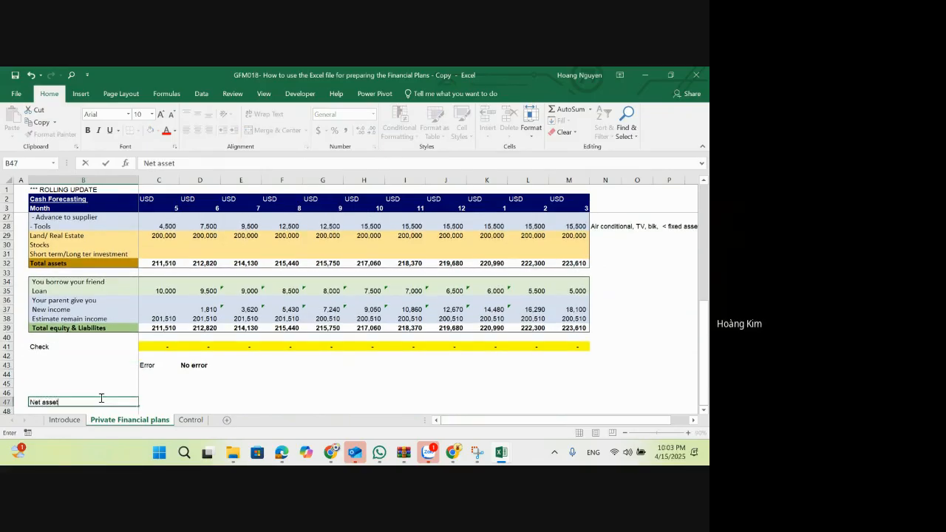
pyautogui.write(' value')
pyautogui.press('Return')
pyautogui.press('Up')
pyautogui.hotkey('ctrl', 'b')
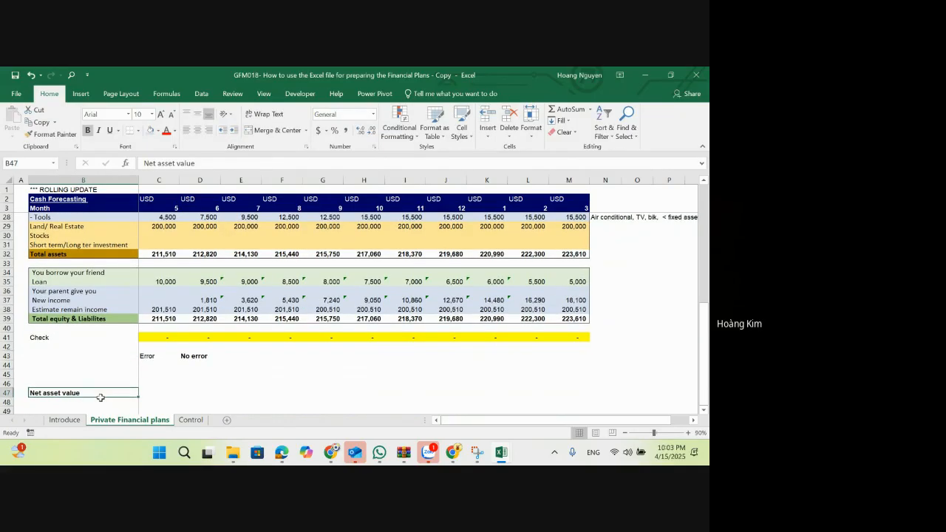
# Step: Calculate month 5's net asset value in C47 as total assets minus the liability rows, =C32-SUM(C34:C35)
pyautogui.hotkey('ctrl', 'Right')
pyautogui.hotkey('ctrl', 'Left')
pyautogui.press('Right')
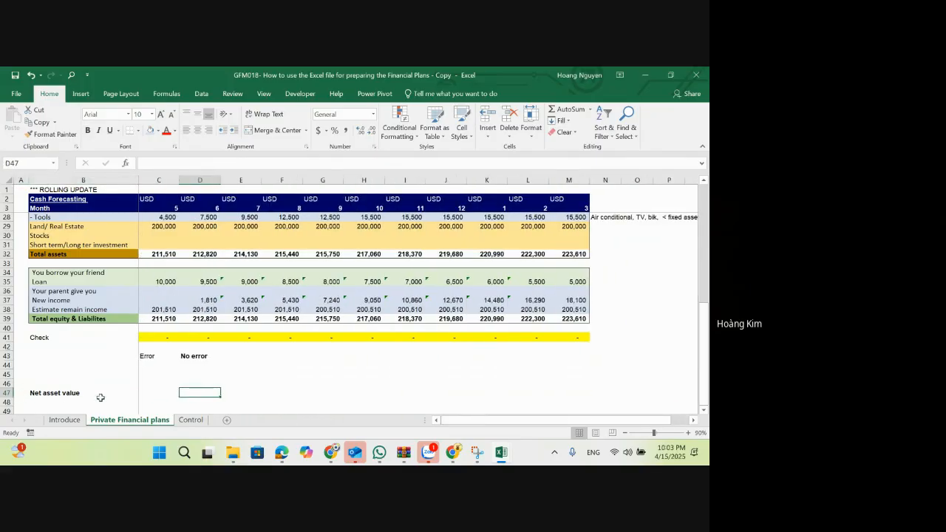
pyautogui.write('=')
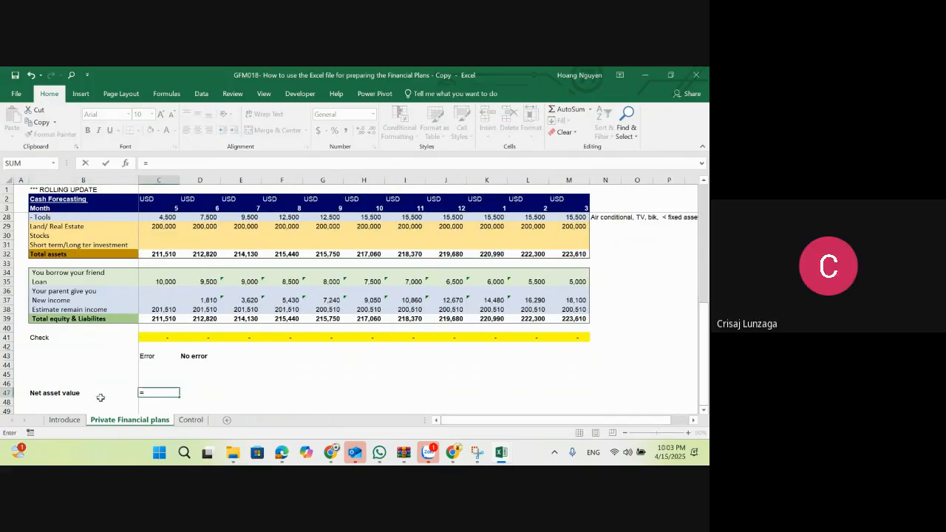
pyautogui.click(164, 253)
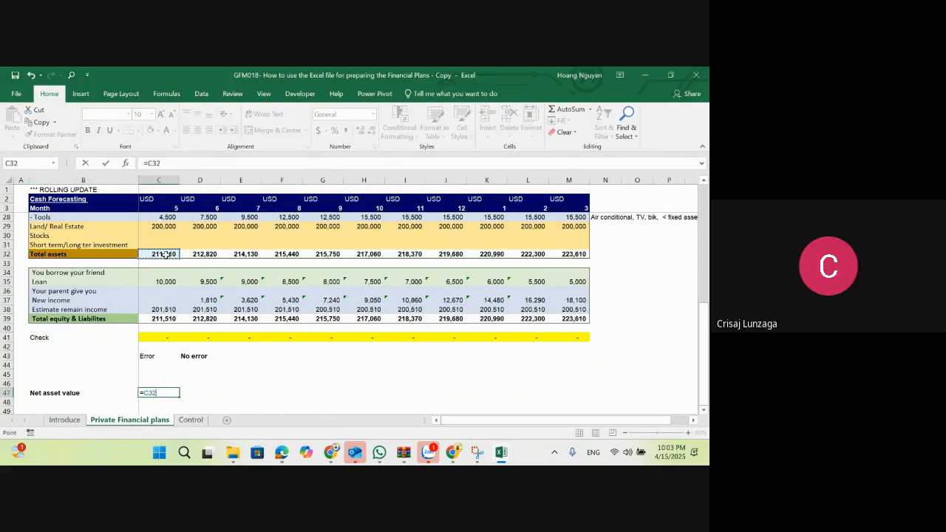
pyautogui.write('-su')
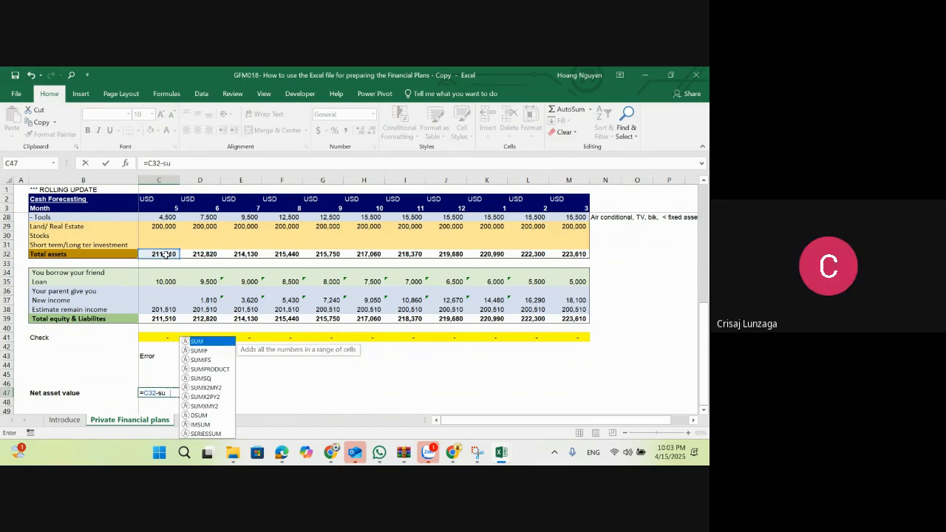
pyautogui.write('m(')
pyautogui.moveTo(163, 272)
pyautogui.mouseDown()
pyautogui.moveTo(175, 291)
pyautogui.moveTo(172, 281)
pyautogui.mouseUp()
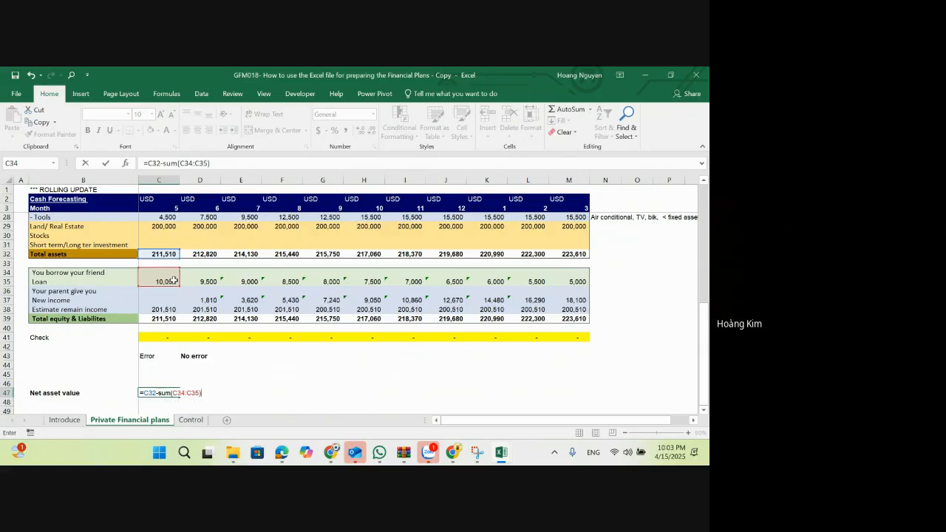
pyautogui.press('Return')
# Step: Copy the net asset value formula from C47 across the remaining months in D47:M47
pyautogui.press('Up')
pyautogui.hotkey('ctrl', 'c')
pyautogui.press('Right')
pyautogui.hotkey('shift', 'Right')
pyautogui.hotkey('shift', 'Right')
pyautogui.hotkey('shift', 'Right')
pyautogui.hotkey('shift', 'Right')
pyautogui.hotkey('shift', 'Right')
pyautogui.hotkey('shift', 'Right')
pyautogui.hotkey('shift', 'Right')
pyautogui.hotkey('shift', 'Right')
pyautogui.hotkey('shift', 'Right')
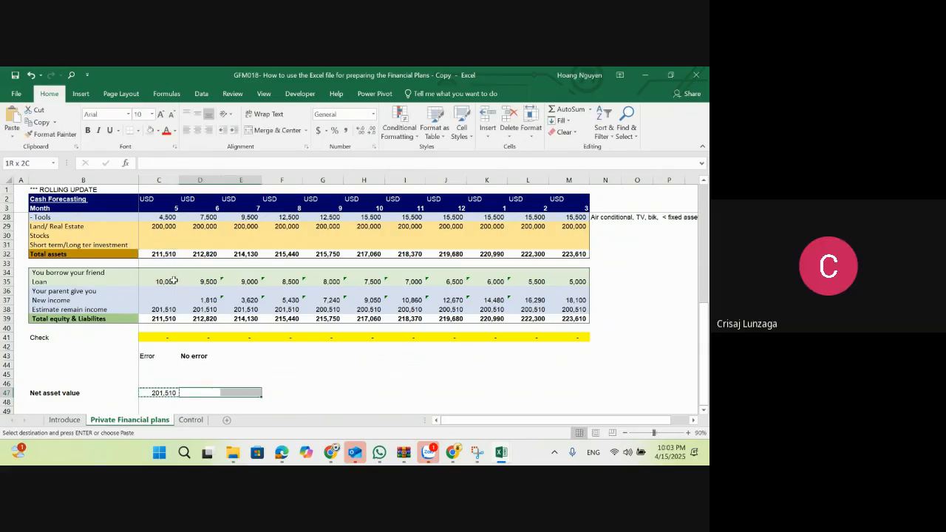
pyautogui.hotkey('ctrl', 'v')
pyautogui.press('Left')
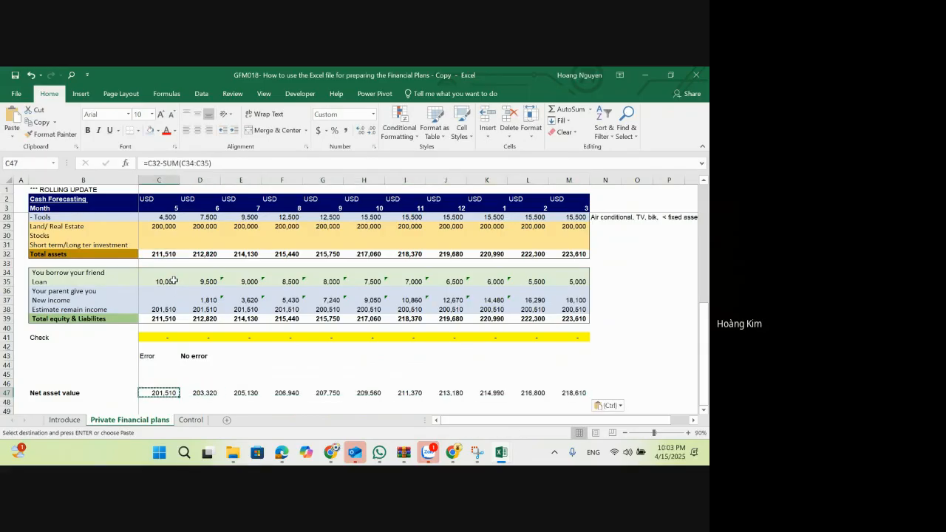
# Step: Make the whole Net asset value row 47 bold and fill it with light orange
pyautogui.hotkey('shift', 'space')
pyautogui.hotkey('ctrl', 'b')
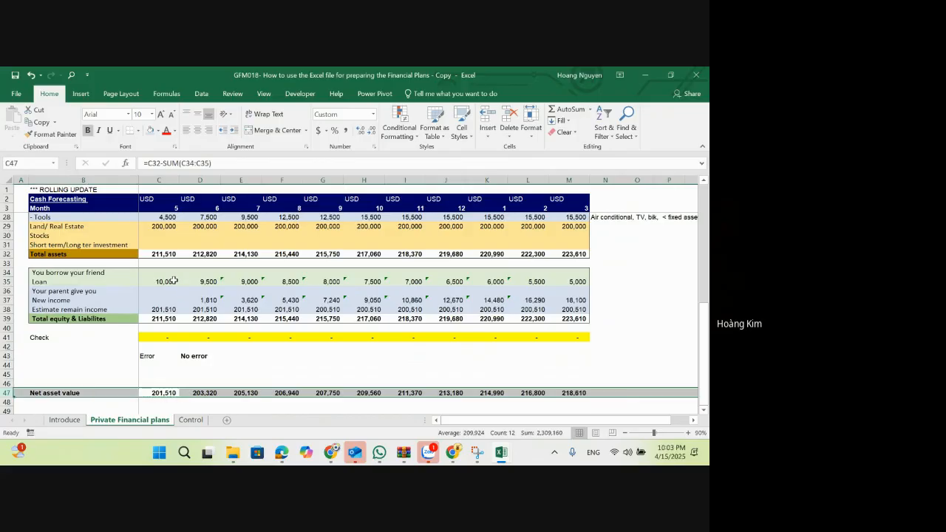
pyautogui.click(159, 131)
pyautogui.click(193, 168)
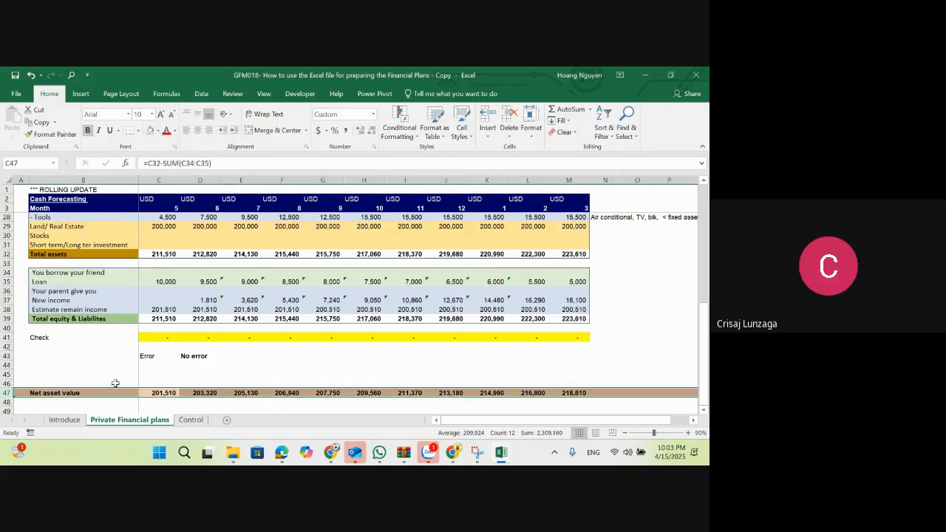
pyautogui.click(83, 383)
pyautogui.click(90, 400)
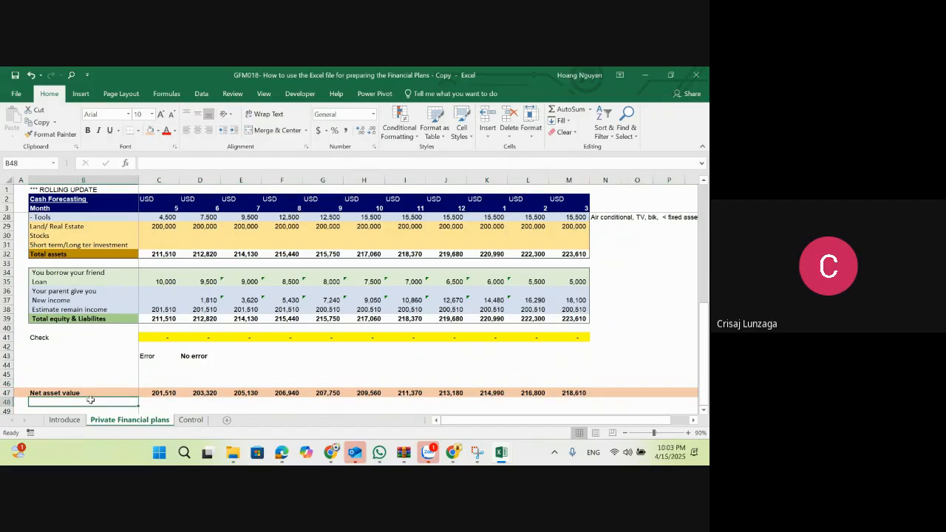
pyautogui.write('Total')
pyautogui.press('BackSpace')
pyautogui.press('BackSpace')
pyautogui.press('BackSpace')
pyautogui.press('BackSpace')
pyautogui.press('BackSpace')
pyautogui.press('Escape')
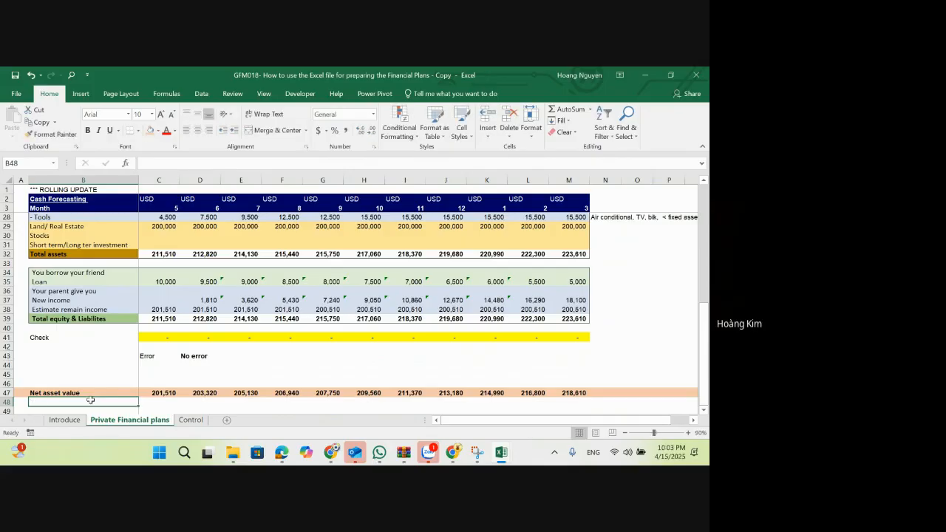
# Step: Add a bold "~~~~ Equity" label in B48 below Net asset value
pyautogui.write('~~~~')
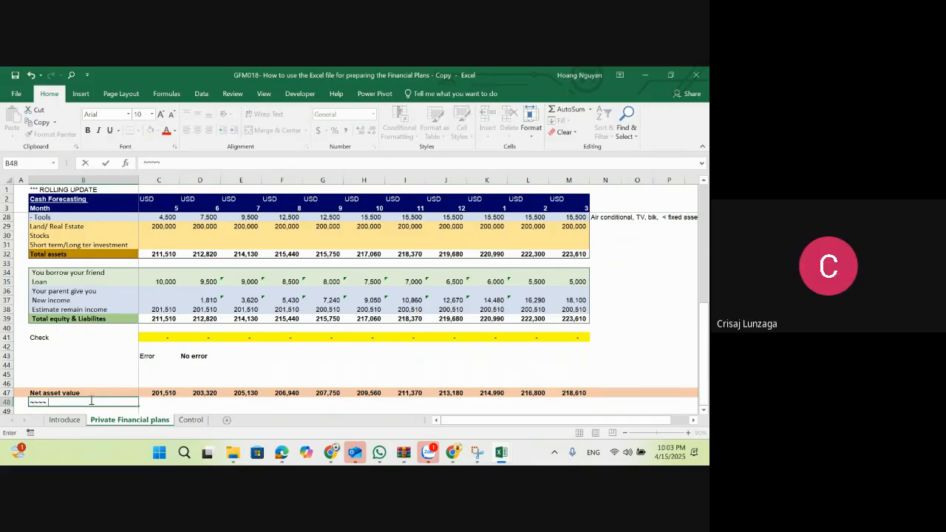
pyautogui.write(' Equity')
pyautogui.press('Return')
pyautogui.press('Up')
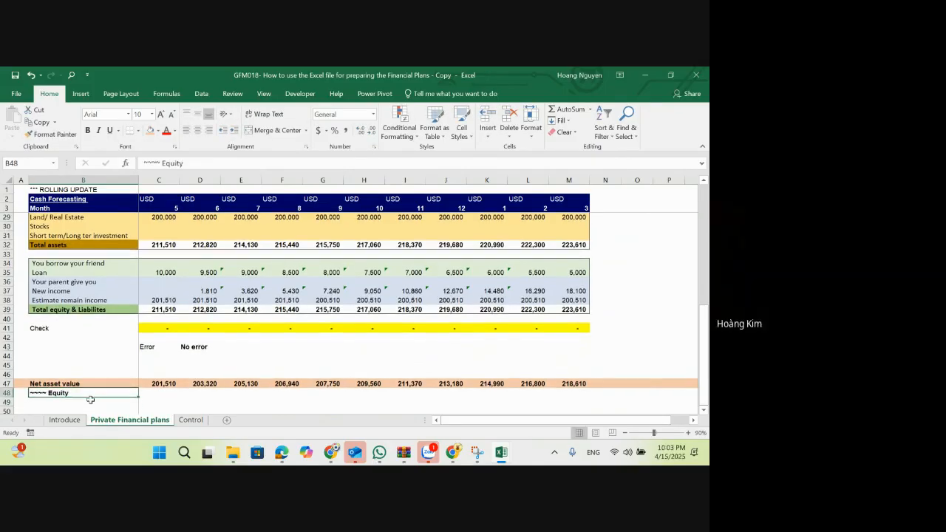
pyautogui.hotkey('ctrl', 'b')
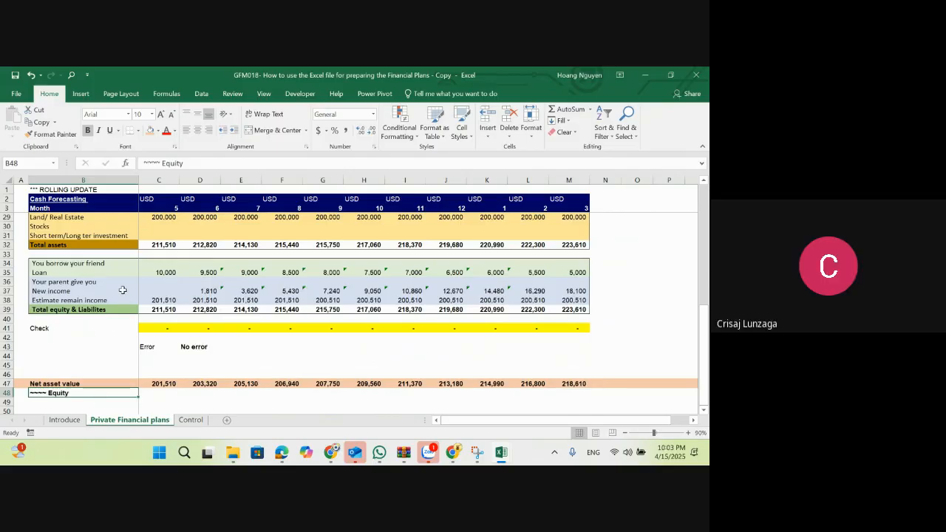
# Step: Review the equity labels in B36:B38 and the month 5 net asset value formula in C47 with its referenced cells
pyautogui.moveTo(122, 283); pyautogui.dragTo(126, 298)
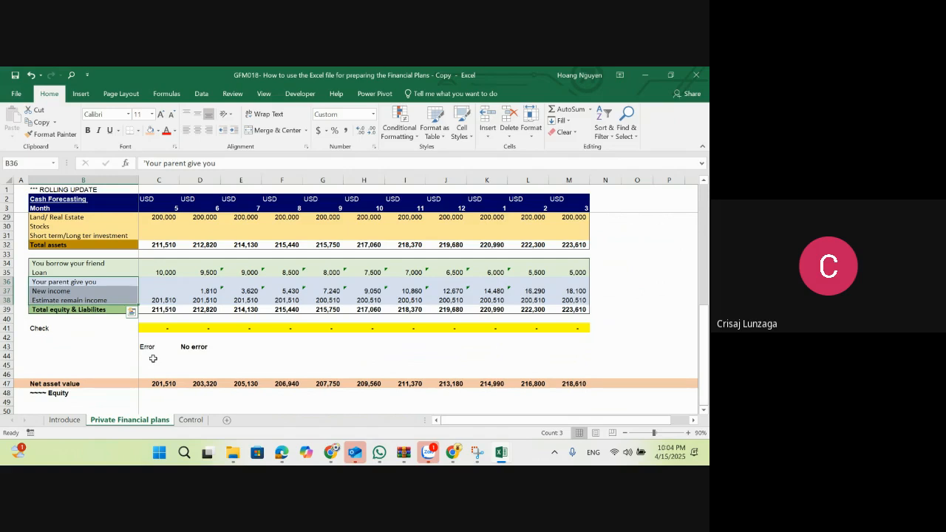
pyautogui.doubleClick(164, 384)
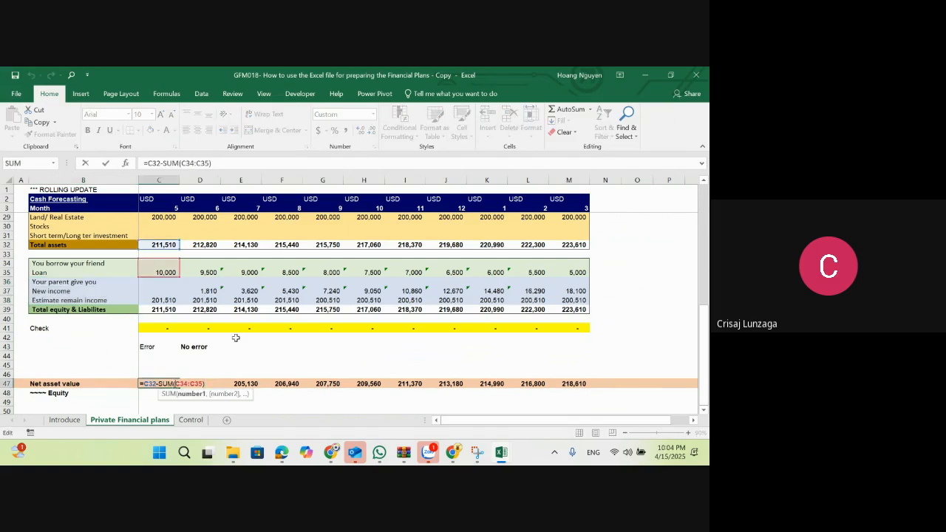
pyautogui.scroll(1, 235, 338)
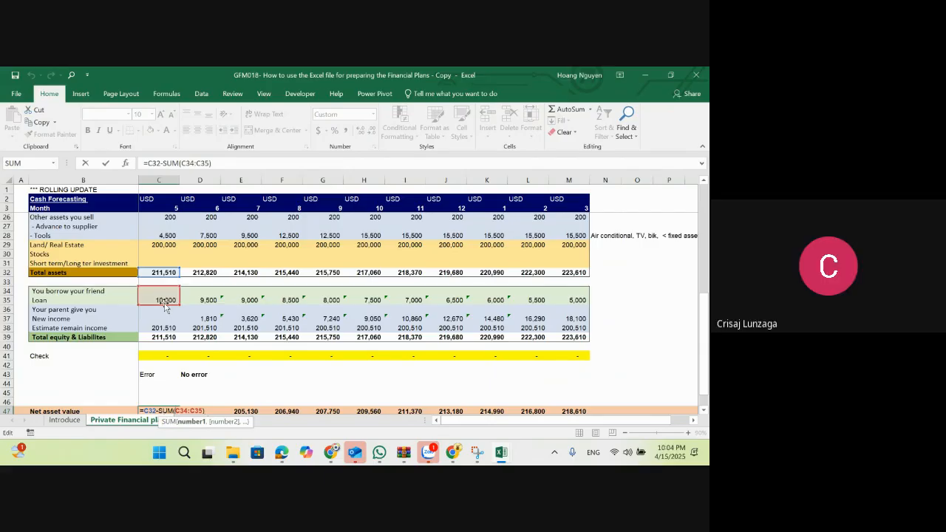
pyautogui.press('Escape')
pyautogui.scroll(-1, 200, 338)
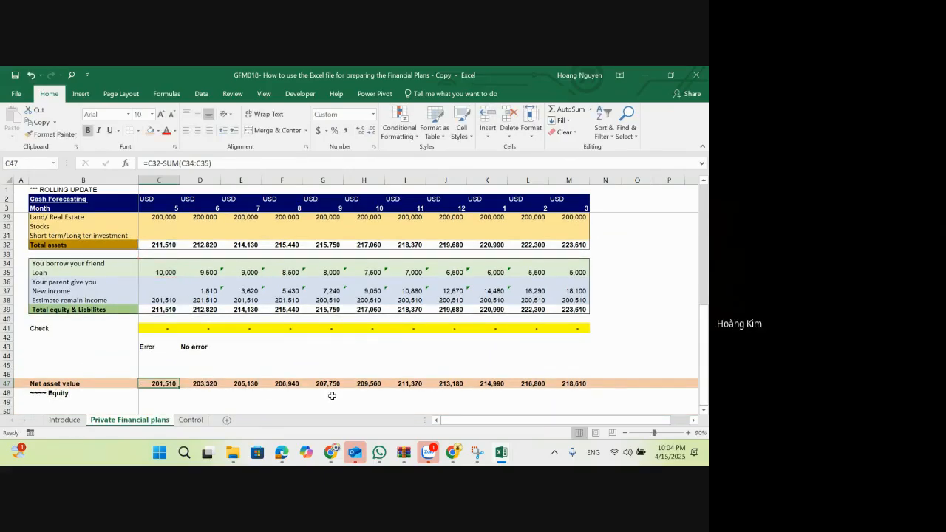
# Step: Compare the monthly net asset values in row 47 with the total assets in row 32 and the cash forecast above
pyautogui.click(295, 384)
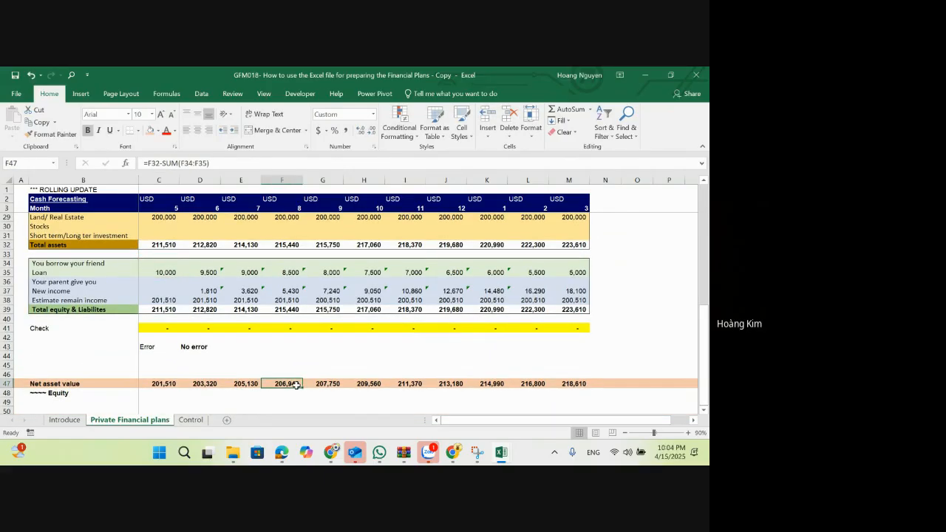
pyautogui.moveTo(196, 245); pyautogui.dragTo(369, 245)
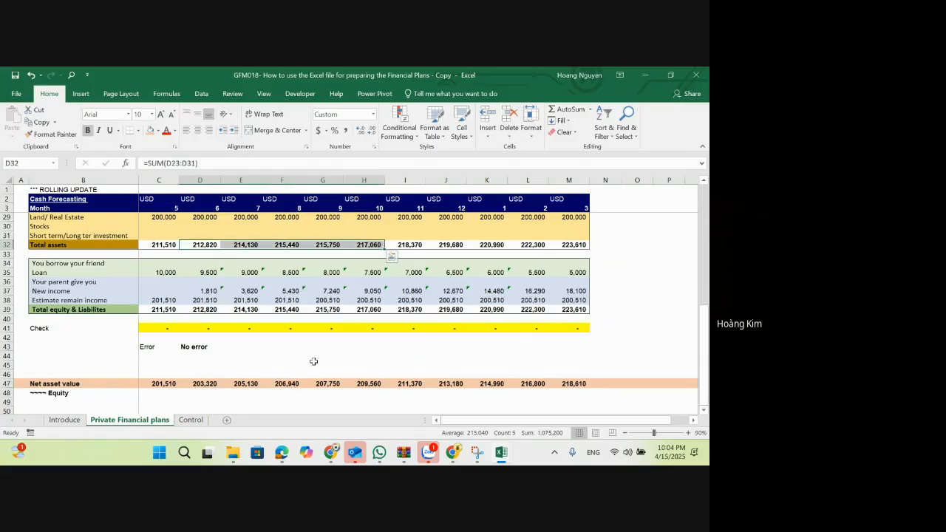
pyautogui.click(288, 385)
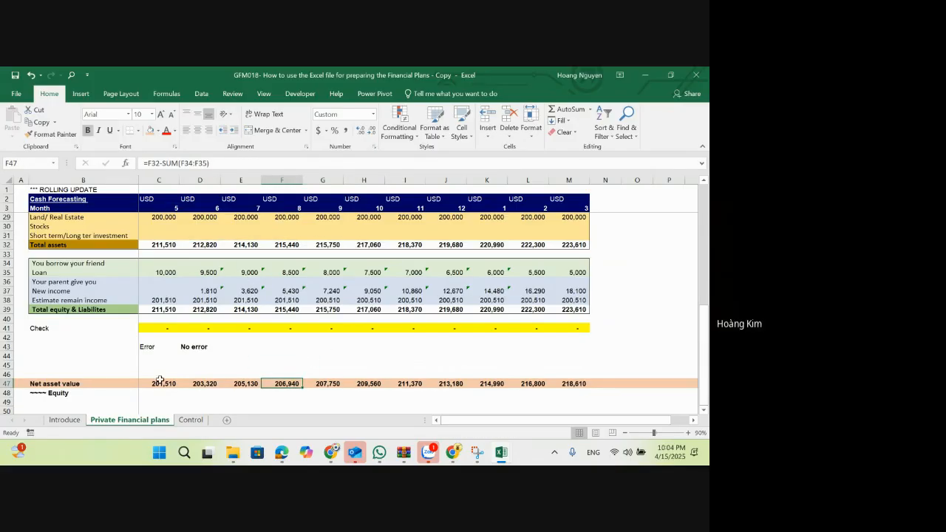
pyautogui.click(73, 384)
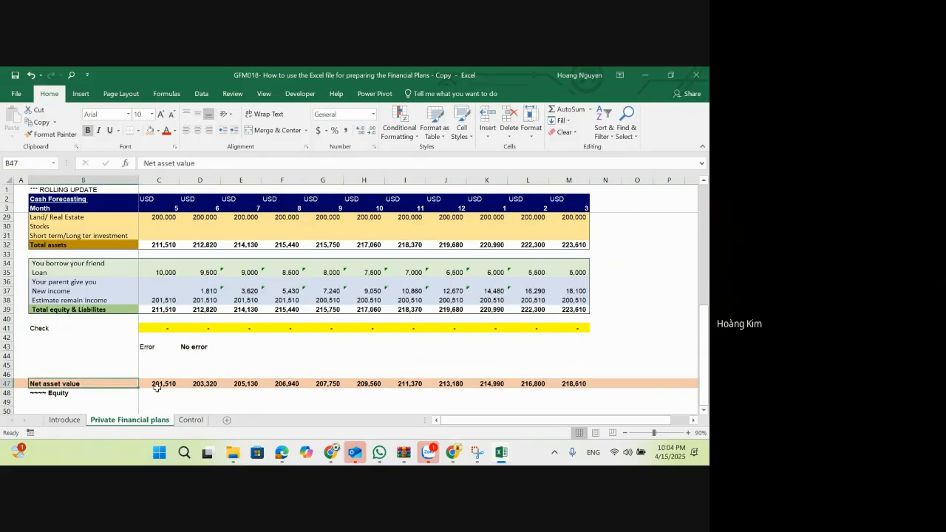
pyautogui.moveTo(187, 244); pyautogui.dragTo(410, 245)
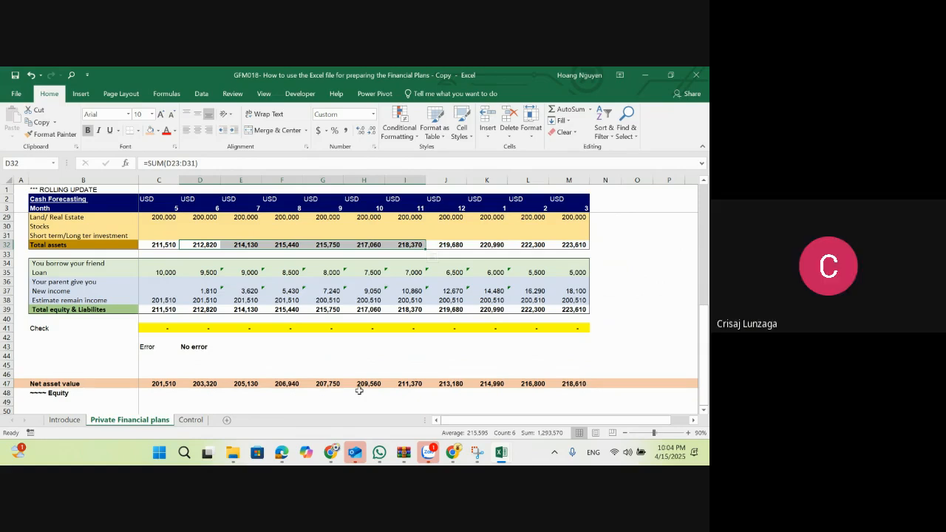
pyautogui.scroll(2, 359, 388)
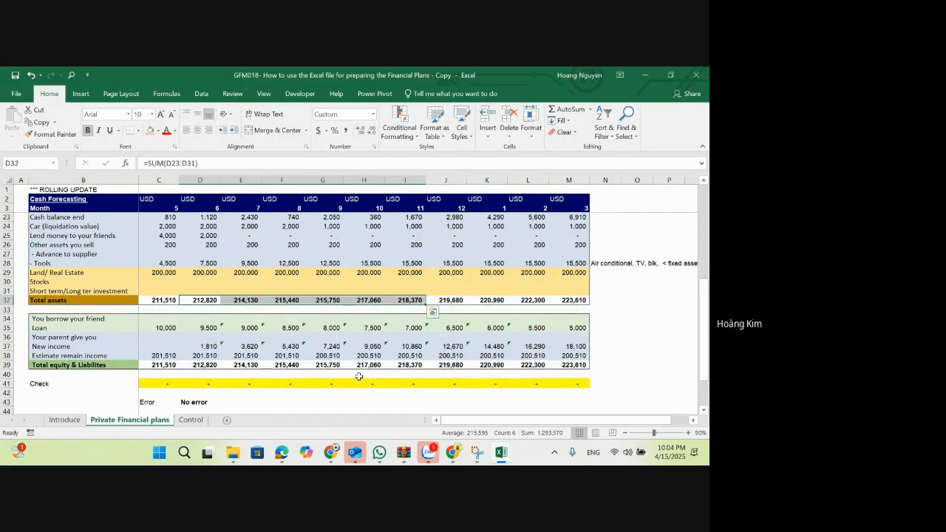
pyautogui.scroll(6, 348, 338)
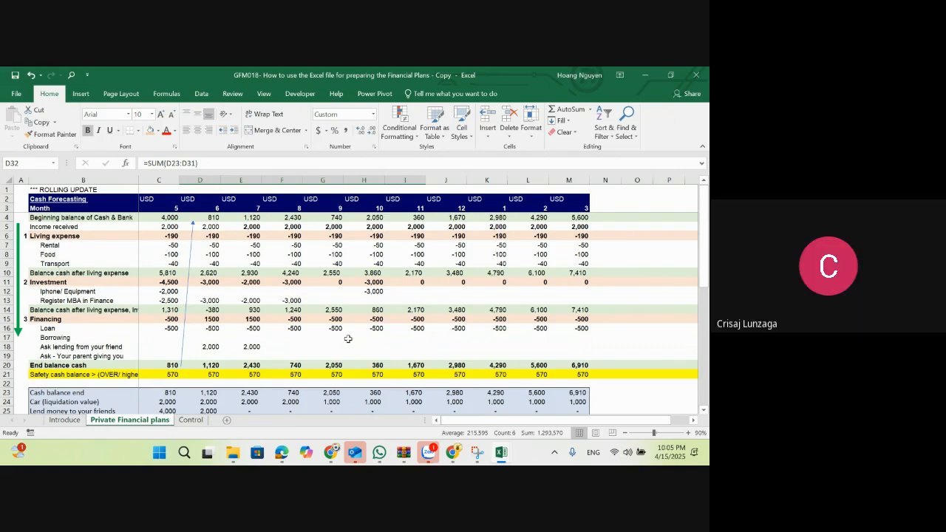
# Step: On the Control sheet, widen column B to fit the "Financial position" label
pyautogui.click(191, 420)
pyautogui.click(106, 288)
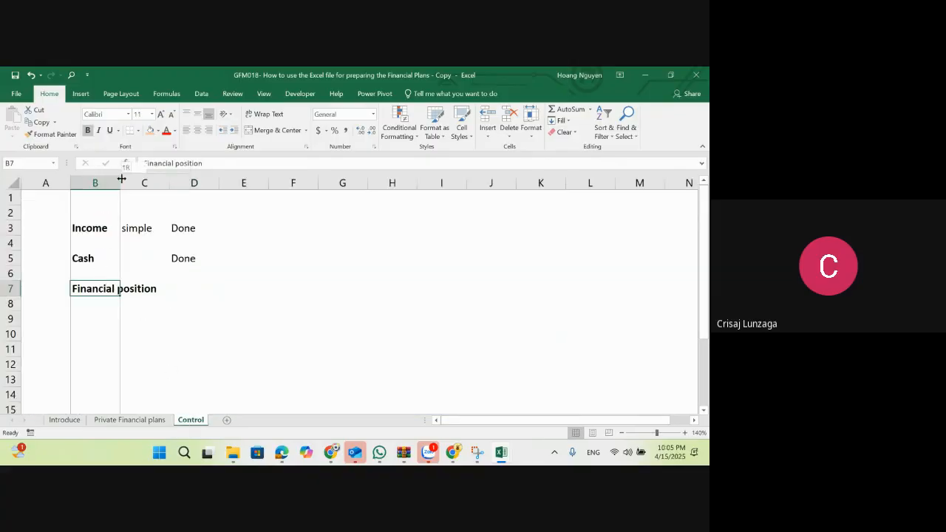
pyautogui.moveTo(119, 183); pyautogui.dragTo(149, 183)
pyautogui.doubleClick(149, 183)
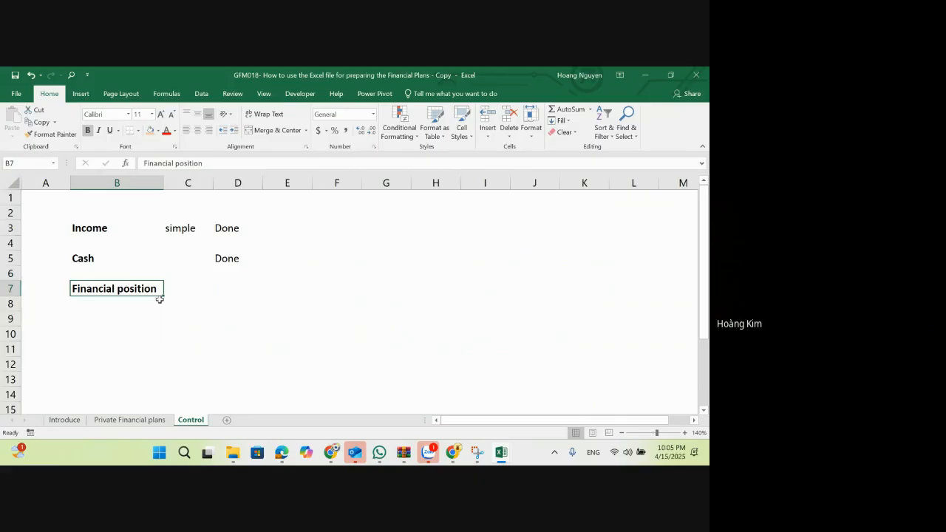
# Step: Add the note "Connection & Relative" in F4 of the Control sheet
pyautogui.click(344, 240)
pyautogui.write('Conne')
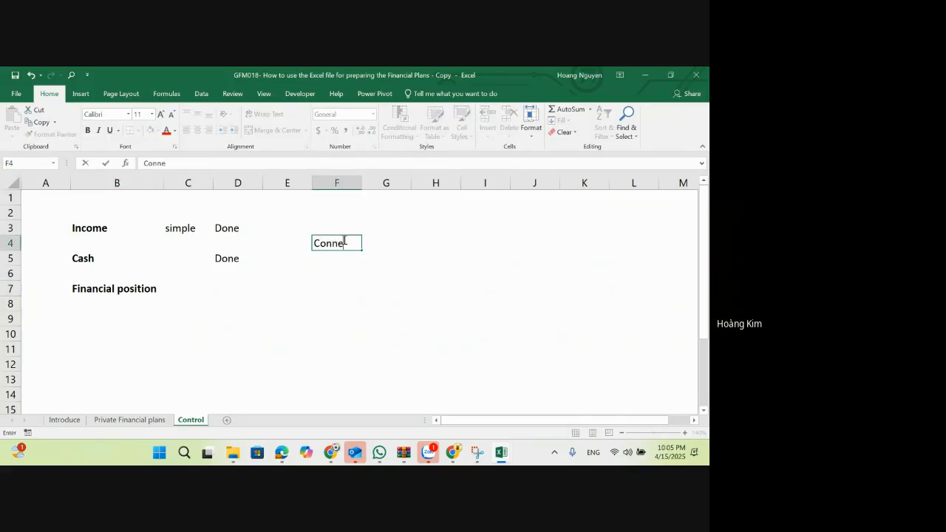
pyautogui.write('ction & Relative')
pyautogui.press('Return')
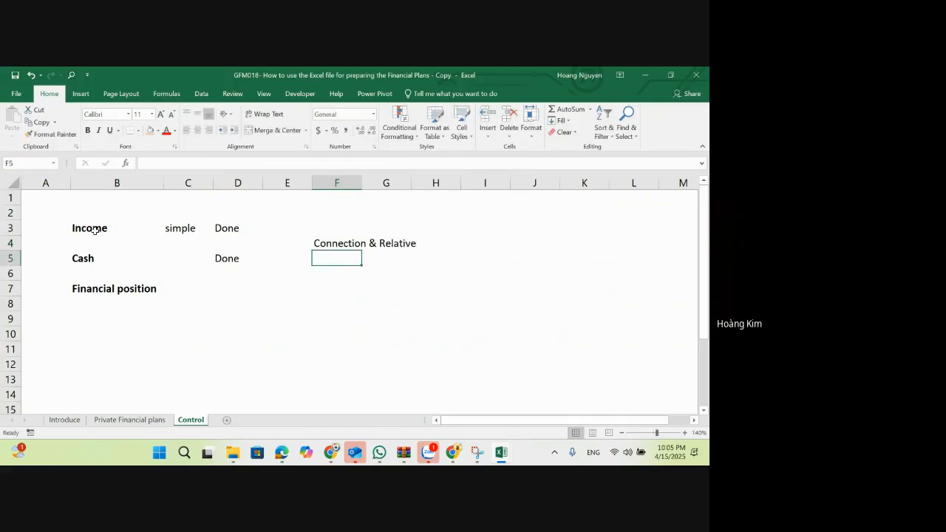
# Step: Fill the Income, Cash and Financial position cells (B3, B5 and B7) on the Control sheet with light orange
pyautogui.click(133, 420)
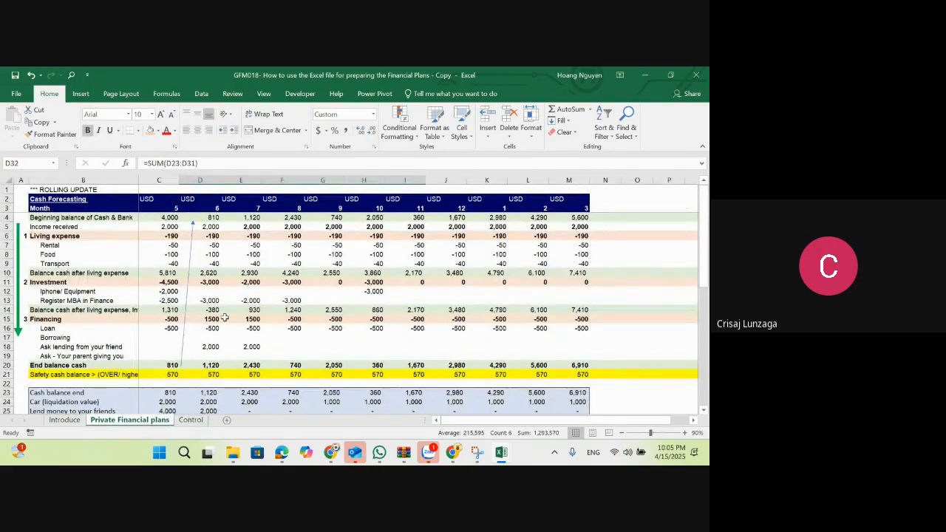
pyautogui.click(188, 420)
pyautogui.click(101, 228)
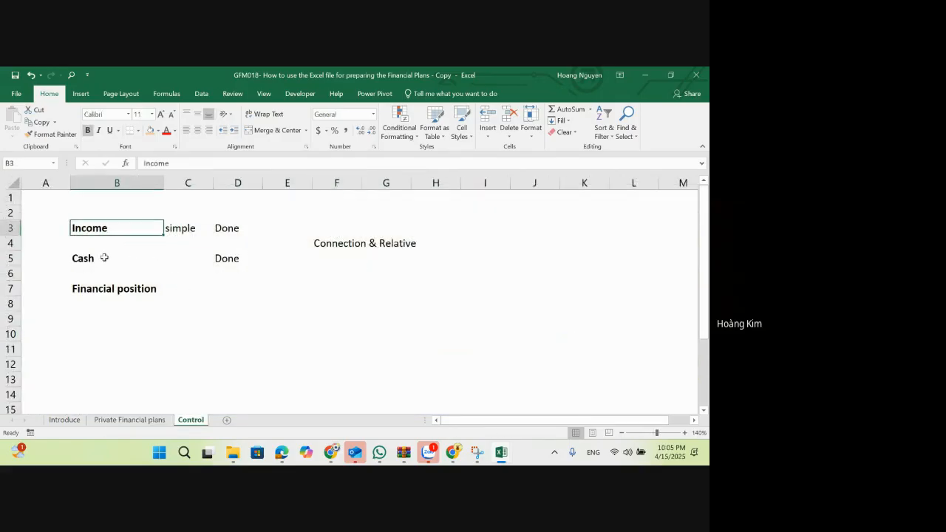
pyautogui.keyDown('ctrl'); pyautogui.click(103, 258); pyautogui.keyUp('ctrl')
pyautogui.keyDown('ctrl'); pyautogui.click(132, 290); pyautogui.keyUp('ctrl')
pyautogui.click(150, 131)
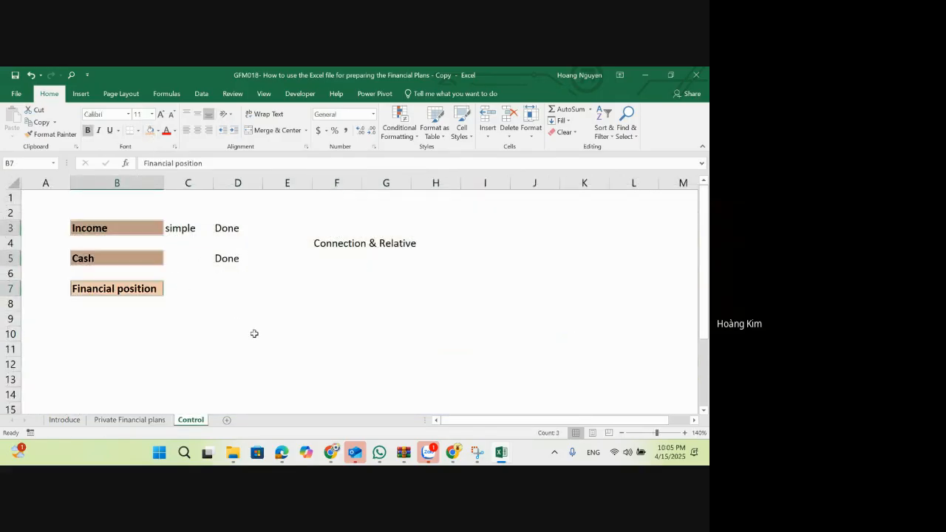
# Step: Enter the label "Focus on" in D10
pyautogui.click(255, 333)
pyautogui.write('Forc')
pyautogui.press('BackSpace')
pyautogui.press('BackSpace')
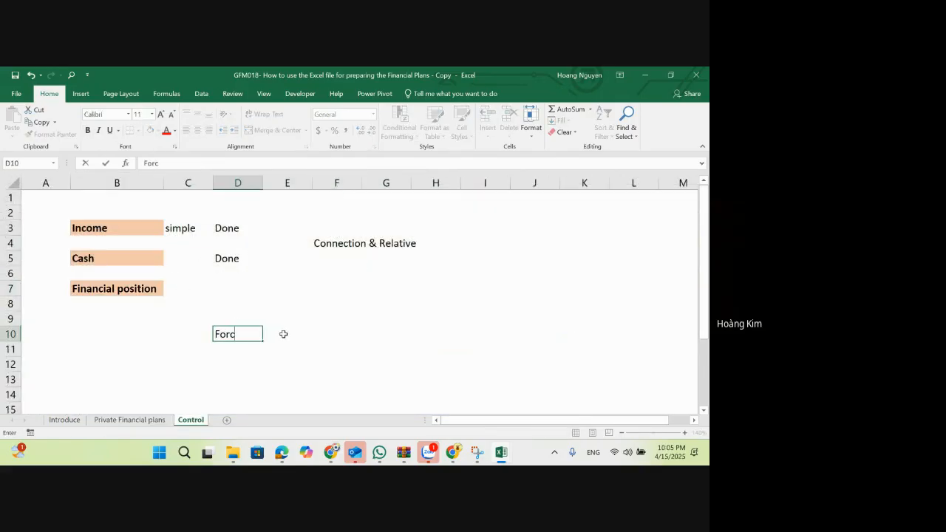
pyautogui.write('cus on')
pyautogui.press('Return')
# Step: Enter "80% for future" in F9, one row above and two columns beyond the "Focus on" label
pyautogui.press('Right')
pyautogui.press('Up')
pyautogui.press('Up')
pyautogui.press('Right')
pyautogui.write('80')
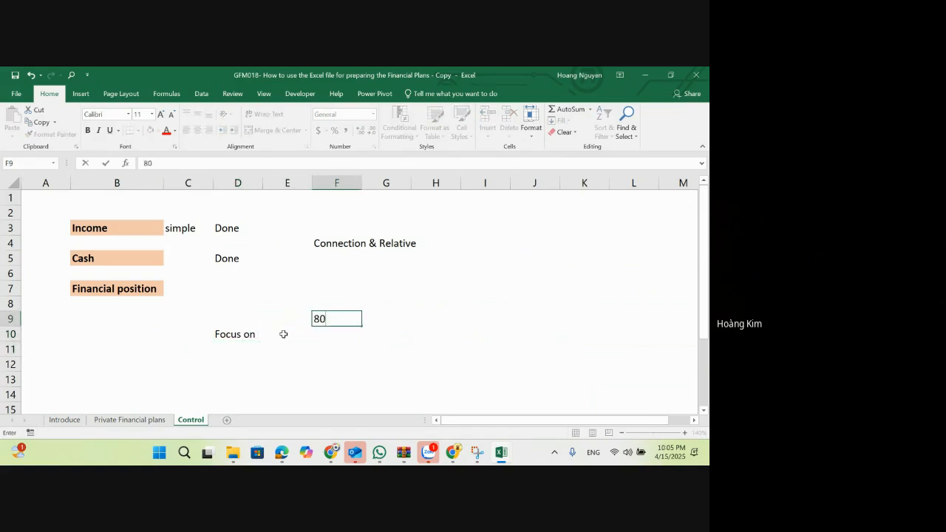
pyautogui.write('% for futute')
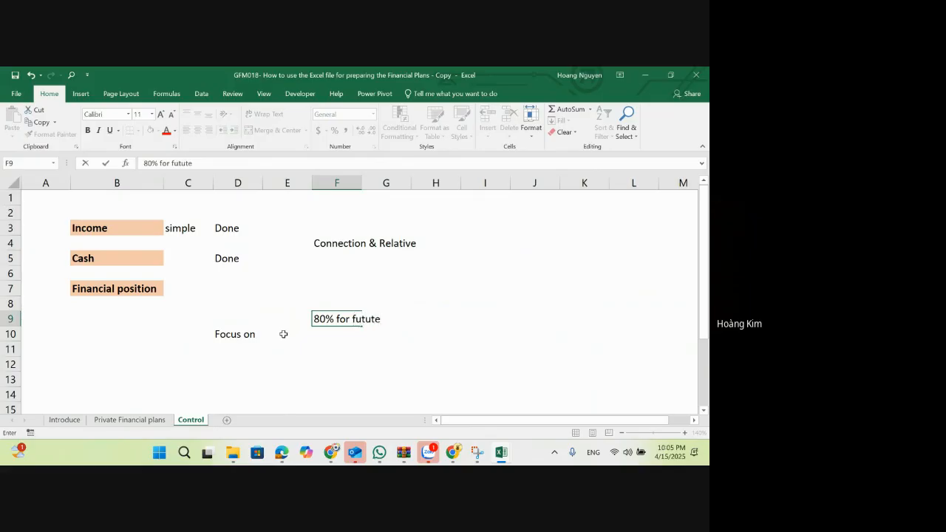
pyautogui.press('BackSpace')
pyautogui.write('er')
pyautogui.press('BackSpace')
pyautogui.press('BackSpace')
pyautogui.press('BackSpace')
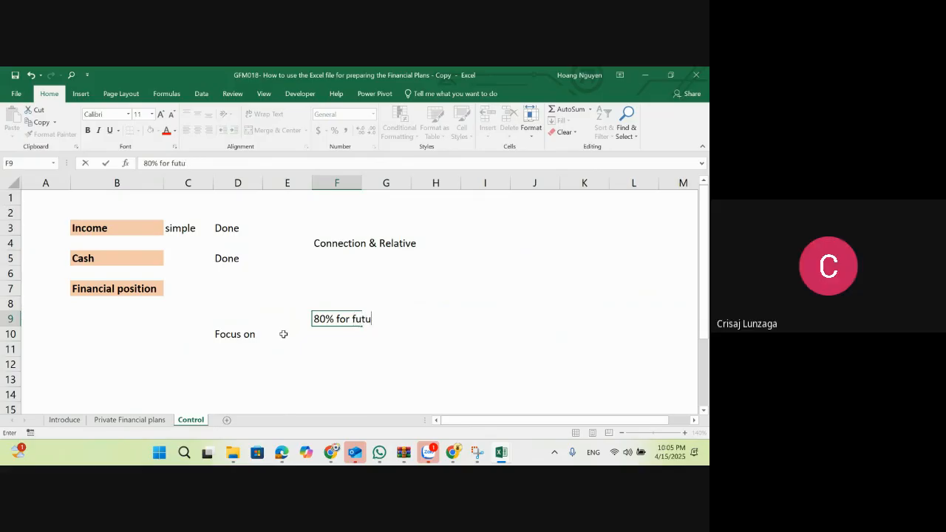
pyautogui.write('re')
pyautogui.press('Return')
# Step: Enter "20% for past" in F10 directly below the 80% note
pyautogui.write('2')
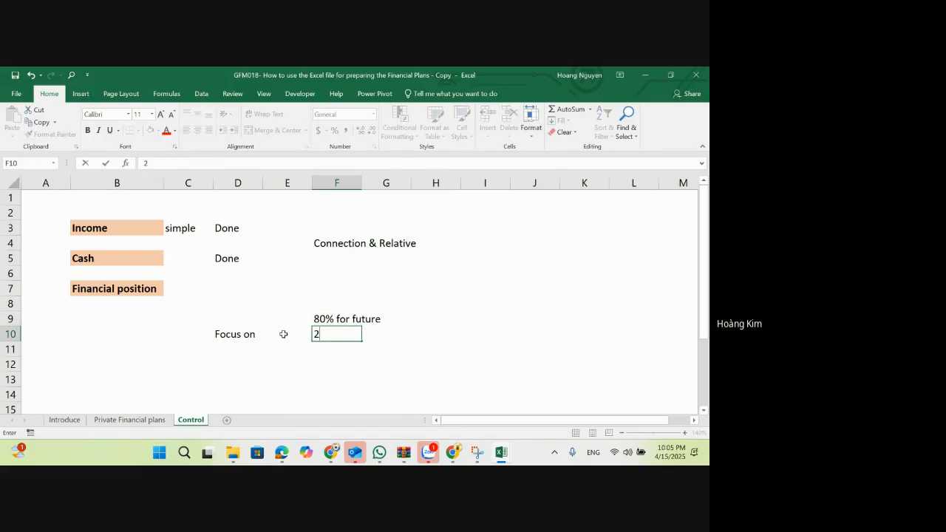
pyautogui.write('0% for past')
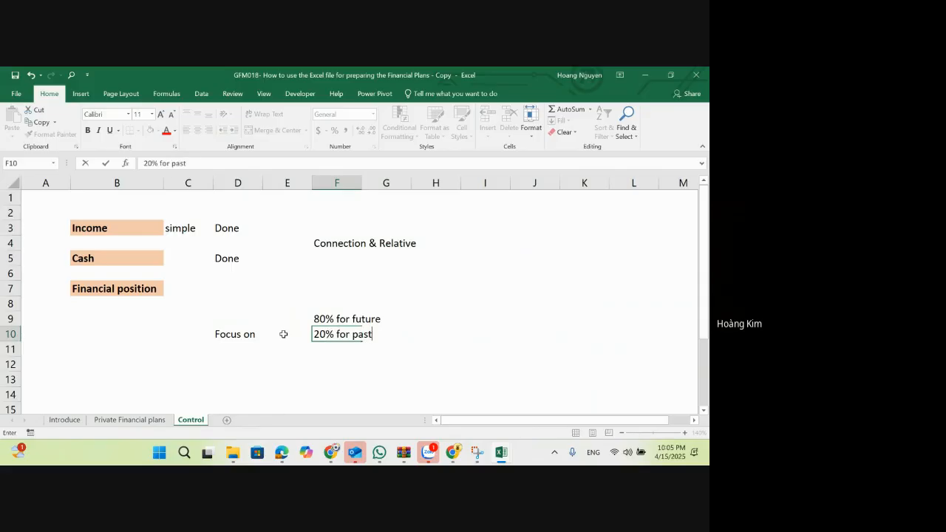
pyautogui.press('Return')
pyautogui.press('Up')
pyautogui.press('Up')
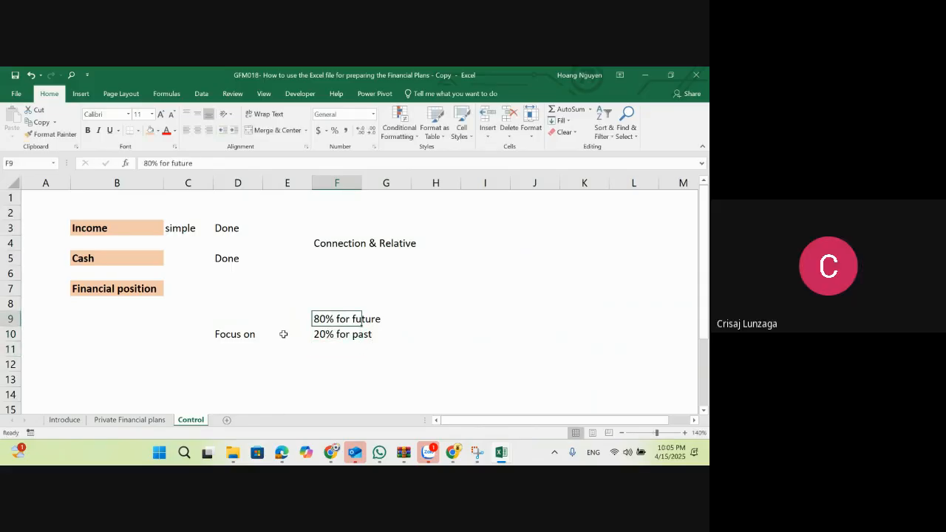
# Step: Review the monthly columns C to M on the Private Financial plans sheet, and return to the focus notes on the Control sheet
pyautogui.click(130, 419)
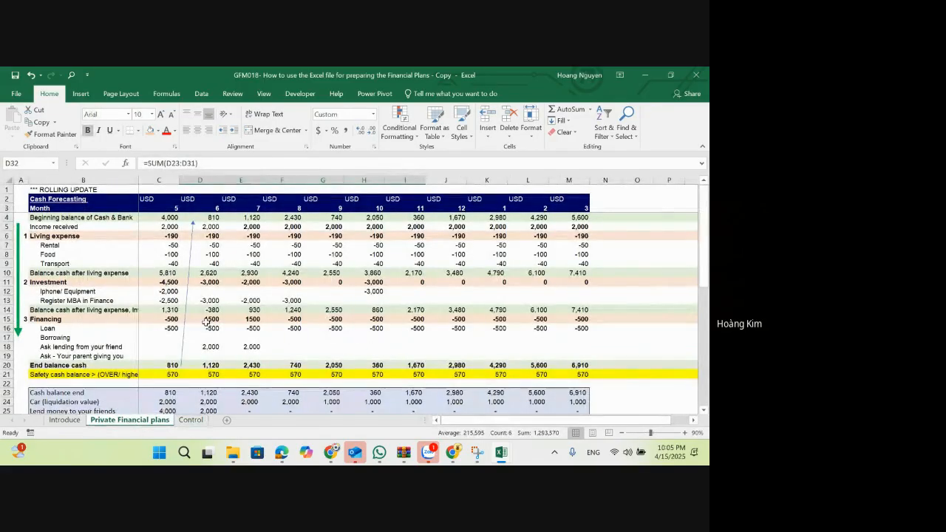
pyautogui.moveTo(158, 179); pyautogui.dragTo(569, 193)
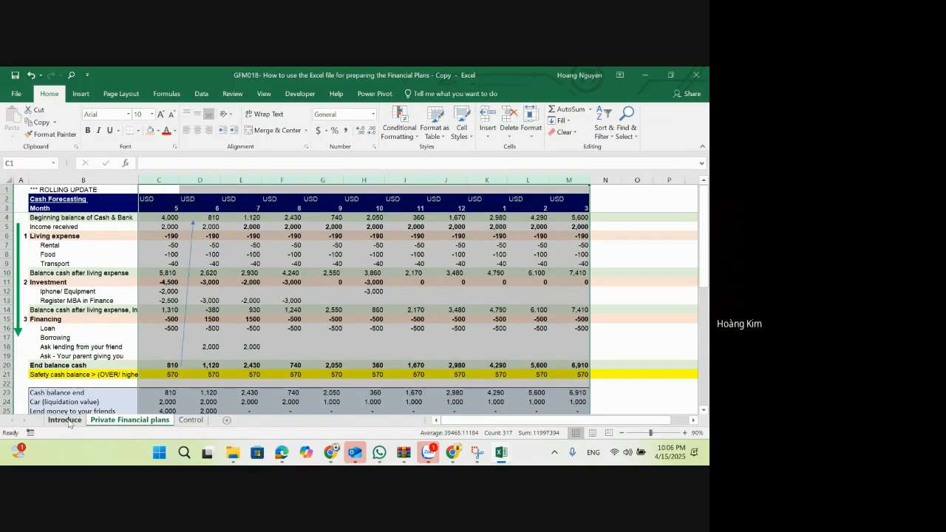
pyautogui.click(195, 420)
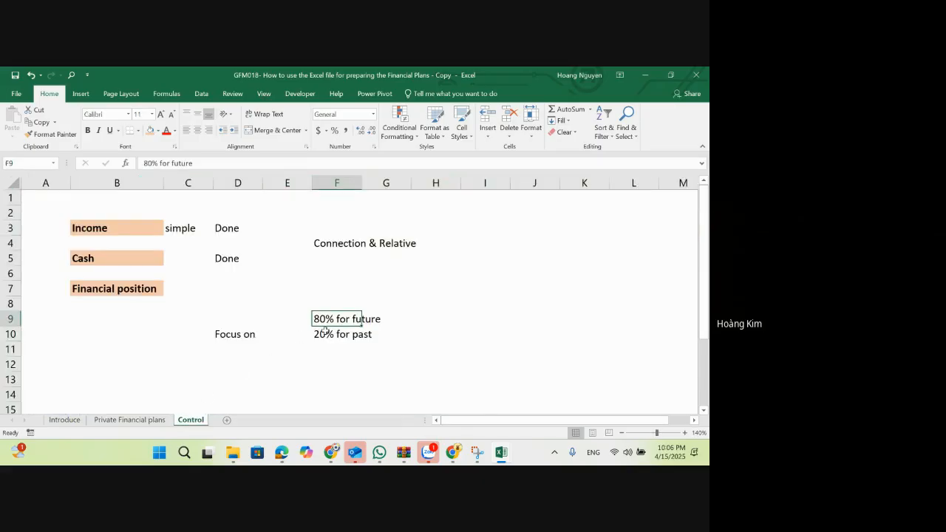
pyautogui.press('Down')
pyautogui.press('Down')
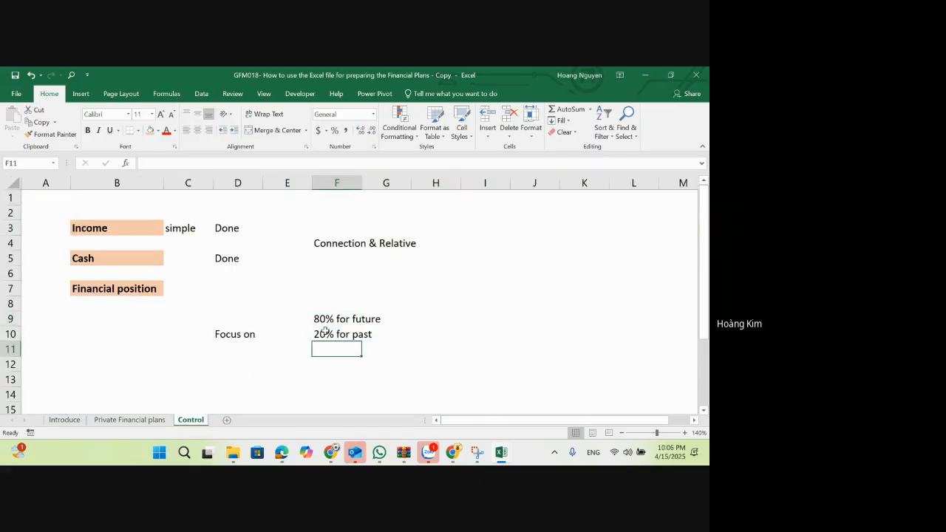
# Step: Enter the note "50% for Objebtives" in H7 of the Control sheet
pyautogui.click(414, 323)
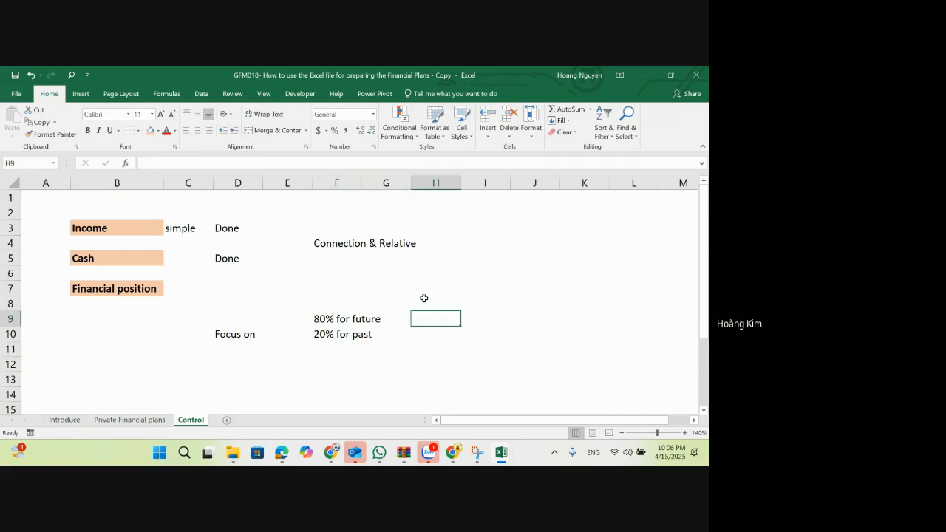
pyautogui.click(423, 294)
pyautogui.write('50%')
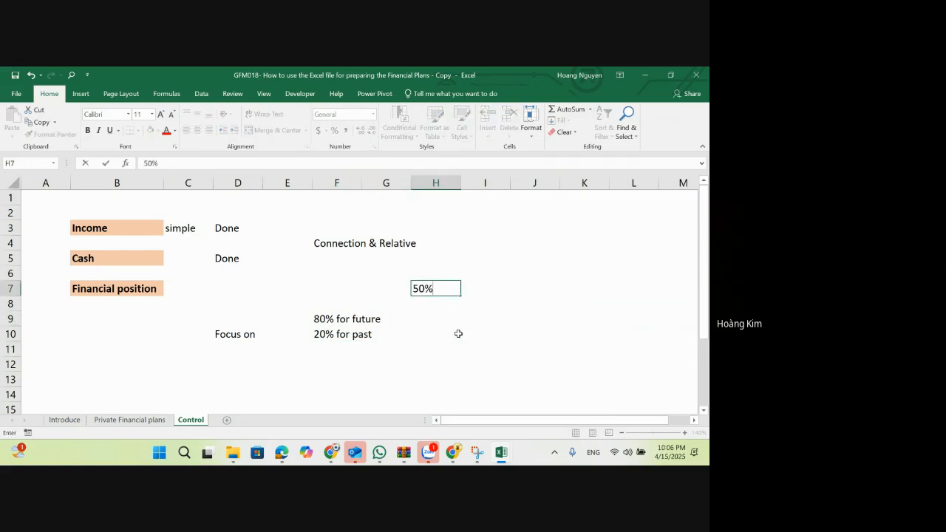
pyautogui.write(' for Objedi')
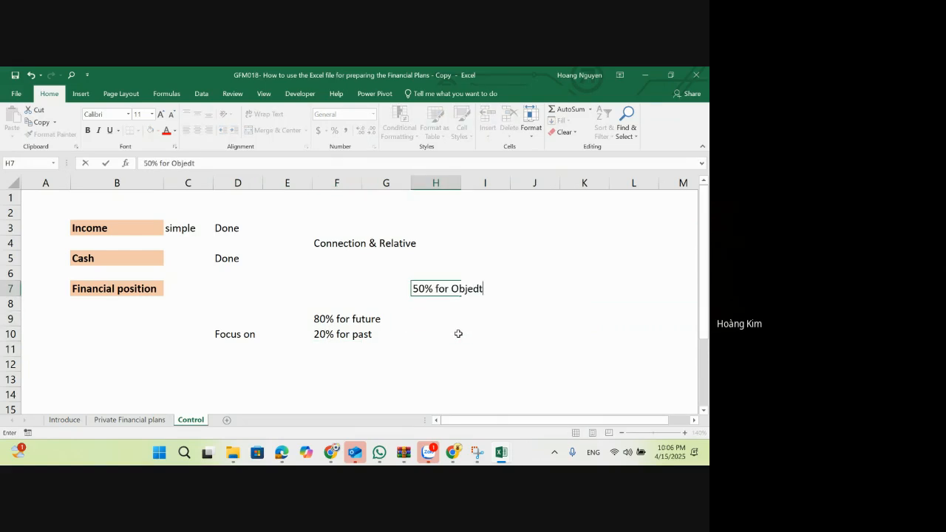
pyautogui.press('BackSpace')
pyautogui.press('BackSpace')
pyautogui.write('jbi')
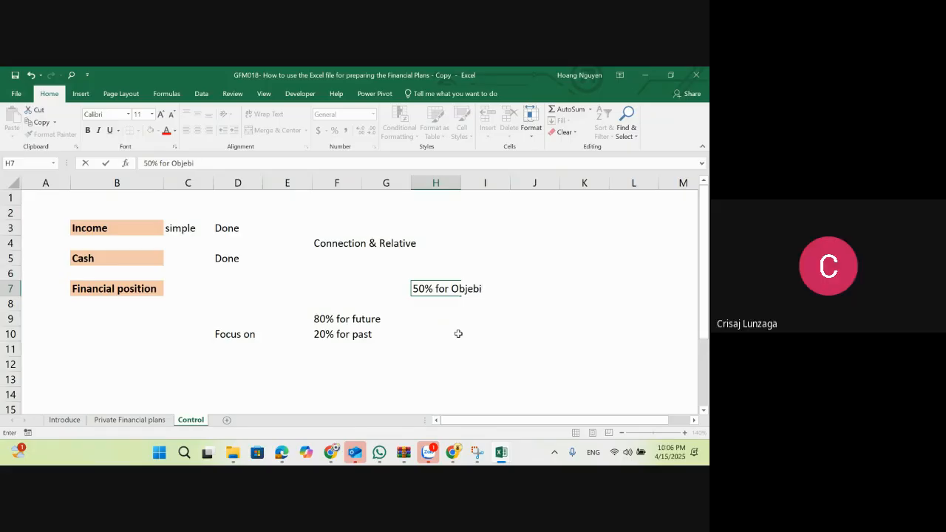
pyautogui.write('tives')
pyautogui.hotkey('ctrl', 'Return')
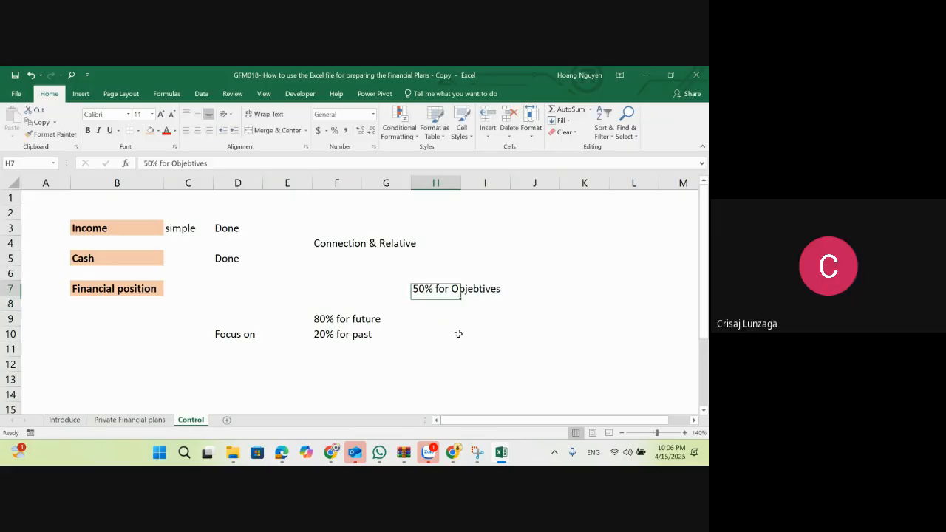
# Step: Try to correct the spelling at the end of the objectives note in H7
pyautogui.press('F2')
pyautogui.press('BackSpace')
pyautogui.press('BackSpace')
pyautogui.press('BackSpace')
pyautogui.press('BackSpace')
pyautogui.press('BackSpace')
pyautogui.press('BackSpace')
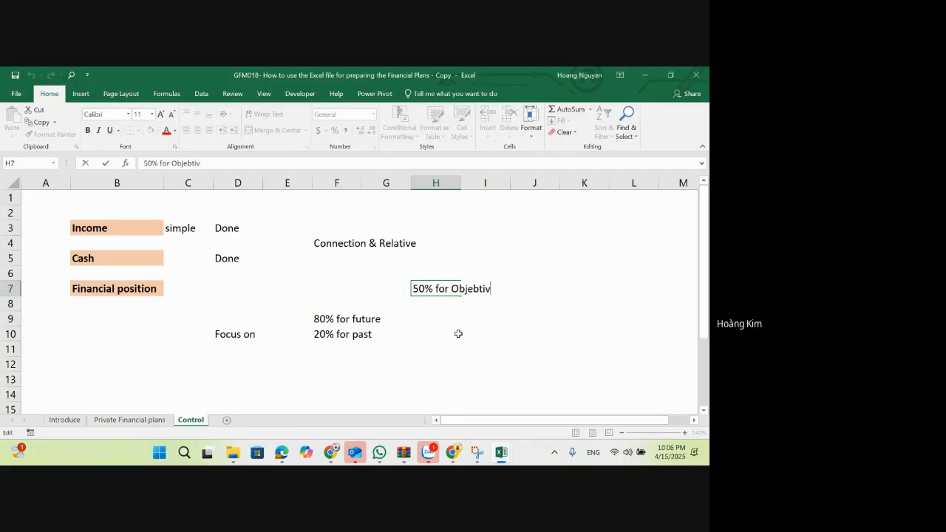
pyautogui.press('BackSpace')
pyautogui.write('ebtives')
pyautogui.hotkey('ctrl', 'Return')
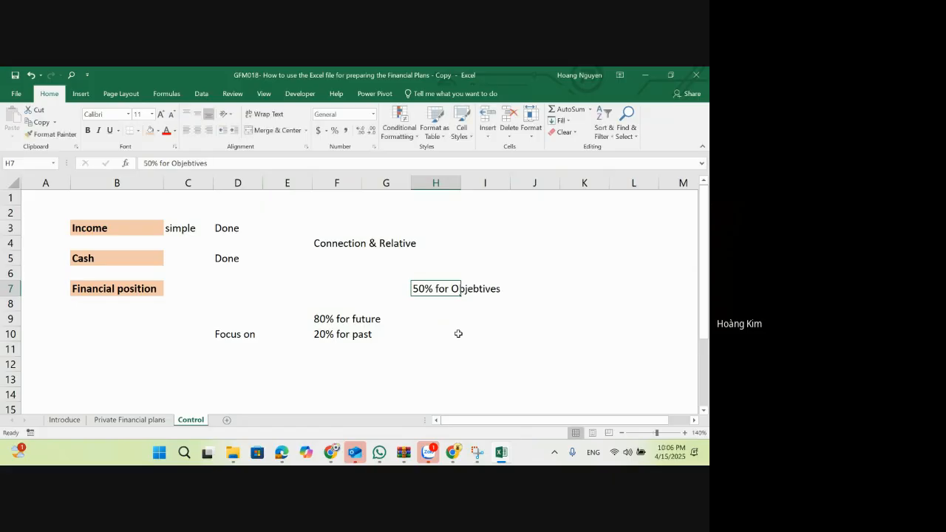
# Step: Correct the note in H7 of the Control sheet to read "50% for Objectvies"
pyautogui.press('F2')
pyautogui.press('BackSpace')
pyautogui.press('BackSpace')
pyautogui.press('BackSpace')
pyautogui.press('BackSpace')
pyautogui.press('BackSpace')
pyautogui.press('BackSpace')
pyautogui.press('BackSpace')
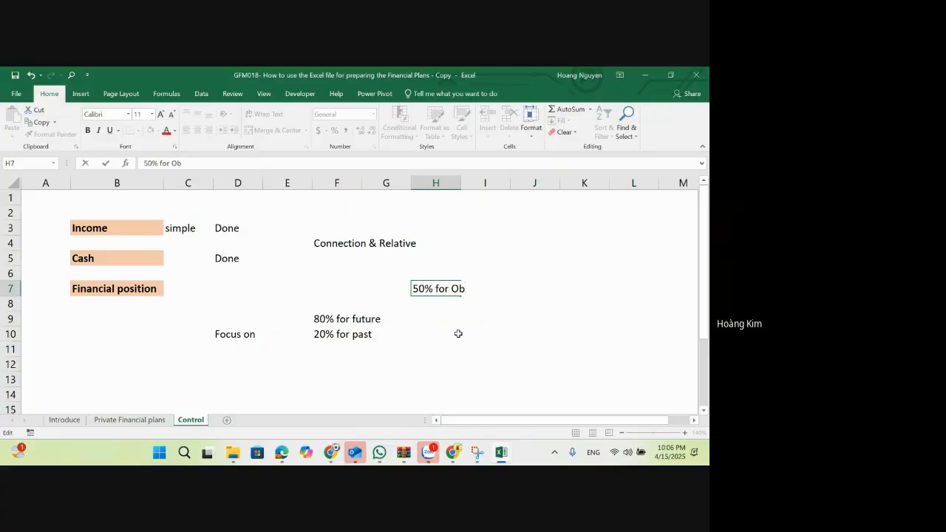
pyautogui.press('Return')
pyautogui.press('Return')
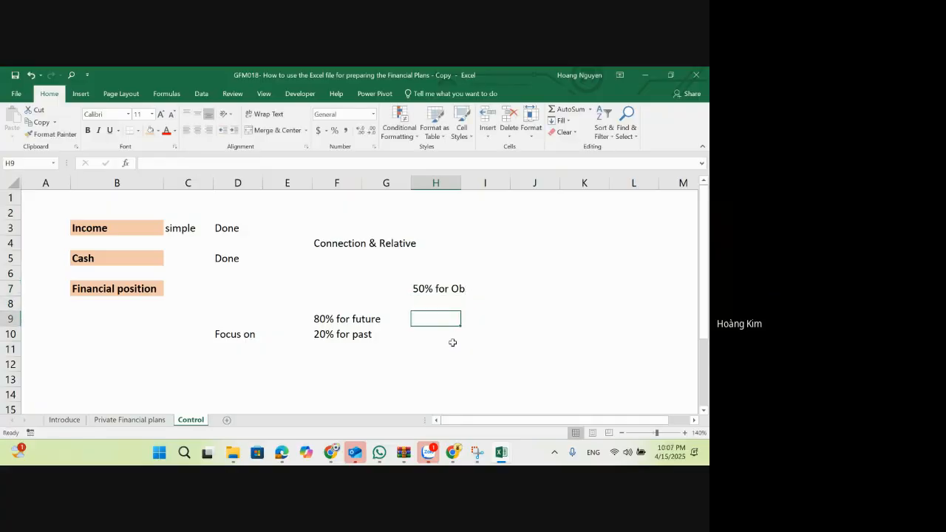
pyautogui.click(115, 233)
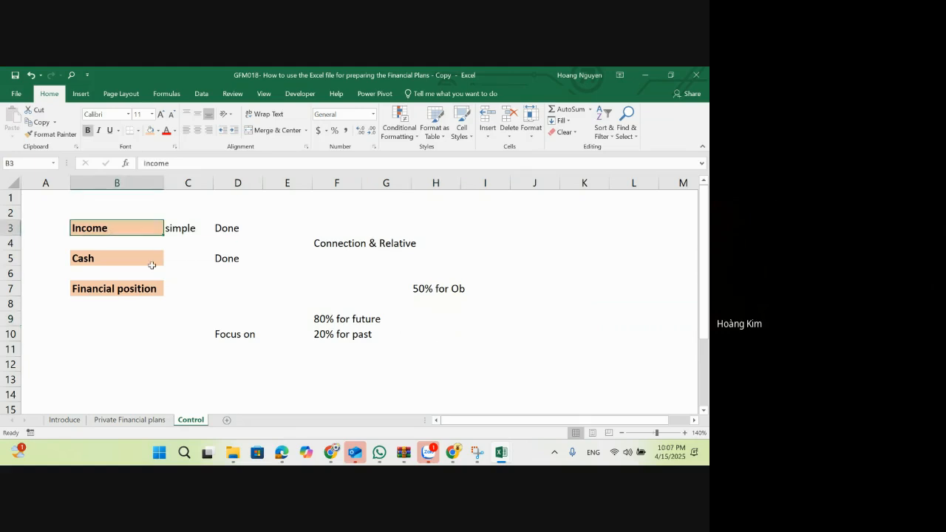
pyautogui.click(442, 290)
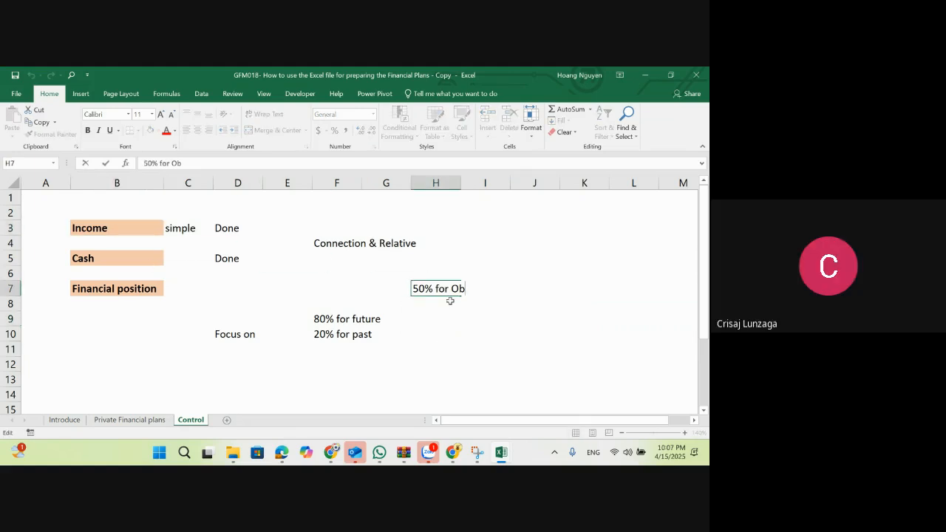
pyautogui.press('F2')
pyautogui.press('BackSpace')
pyautogui.write('bjectvies')
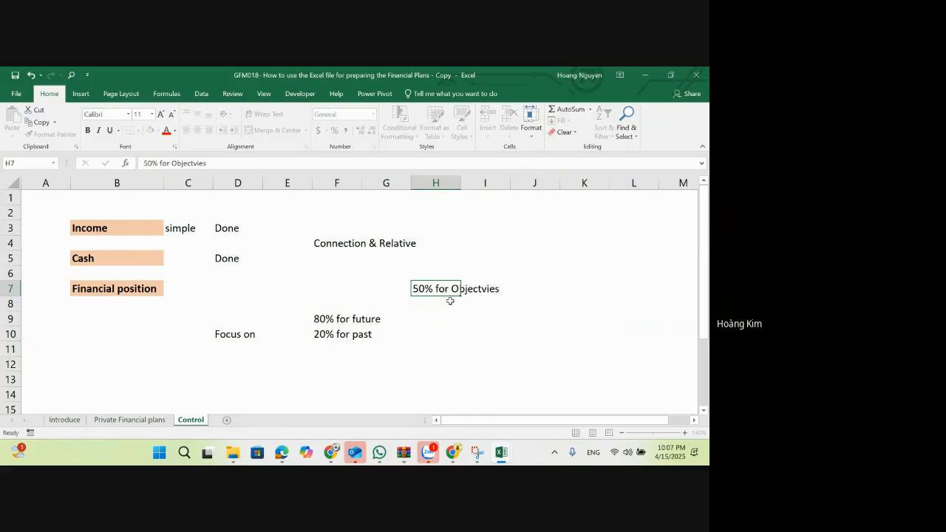
pyautogui.press('Return')
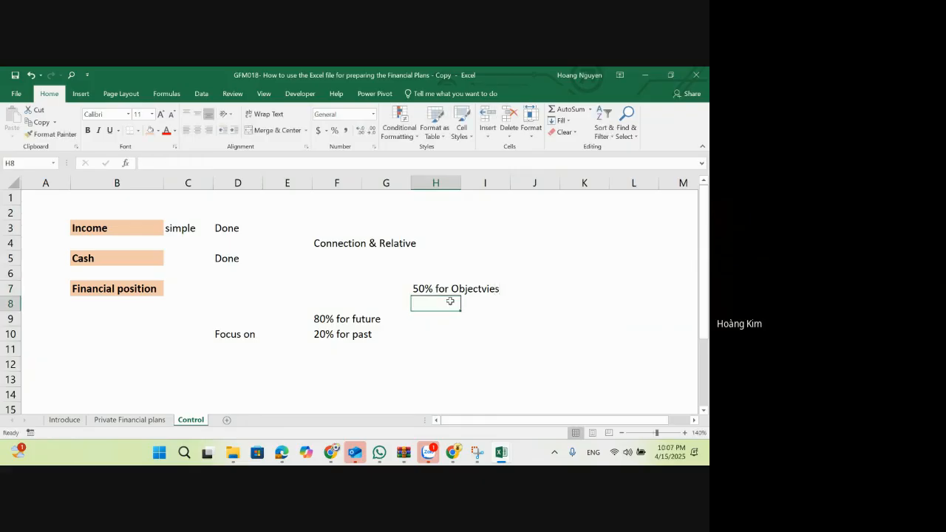
# Step: Enter the note "30% using Excel, planning skills, forecasting skills," in H8, directly below the objectives note
pyautogui.write('30%')
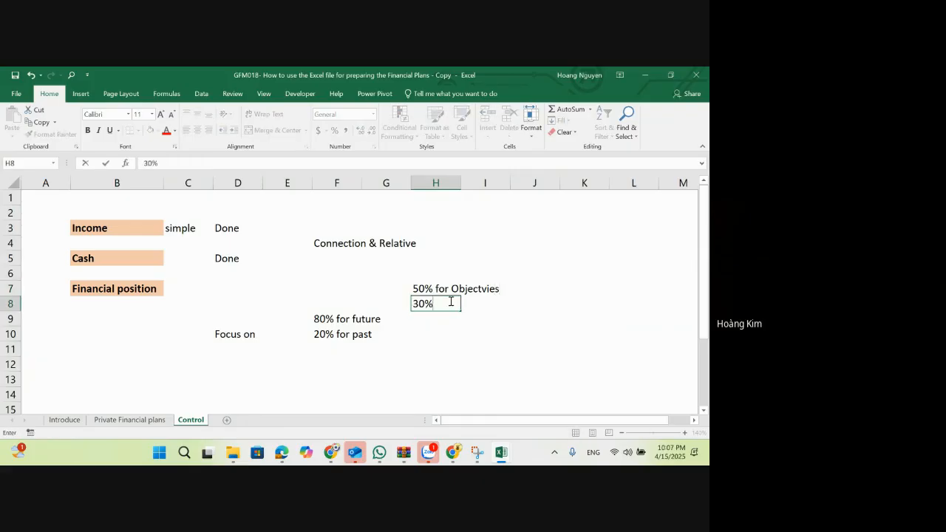
pyautogui.write(' using Excel, ')
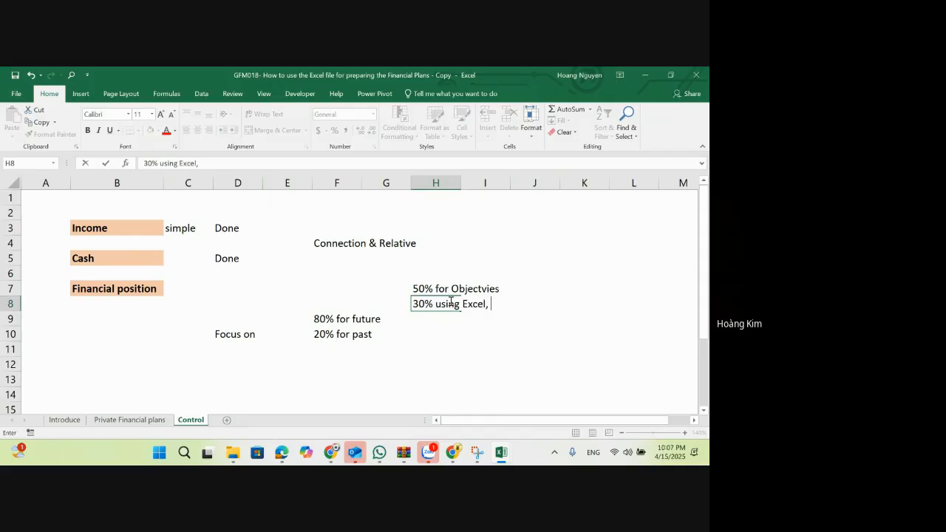
pyautogui.write('planning sk')
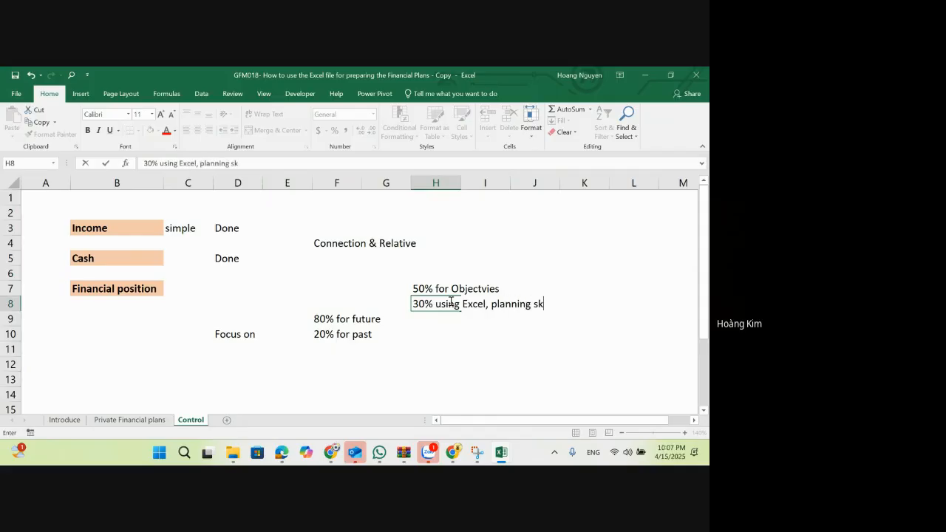
pyautogui.write('ills, forecasting sl')
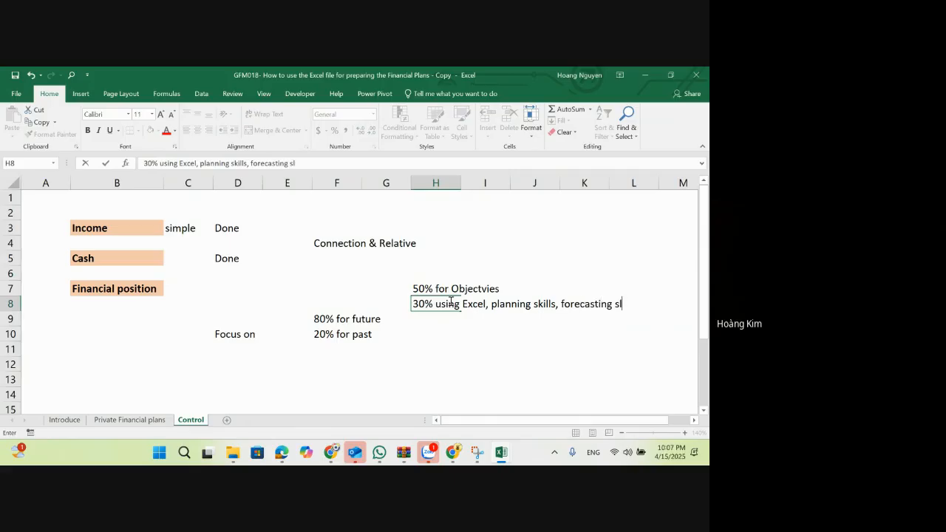
pyautogui.press('BackSpace')
pyautogui.write('kills.')
pyautogui.press('BackSpace')
pyautogui.press('BackSpace')
pyautogui.write(',')
pyautogui.press('Return')
# Step: Make the words "planning skills" in the H8 note bold and underlined
pyautogui.press('Up')
pyautogui.click(200, 163)
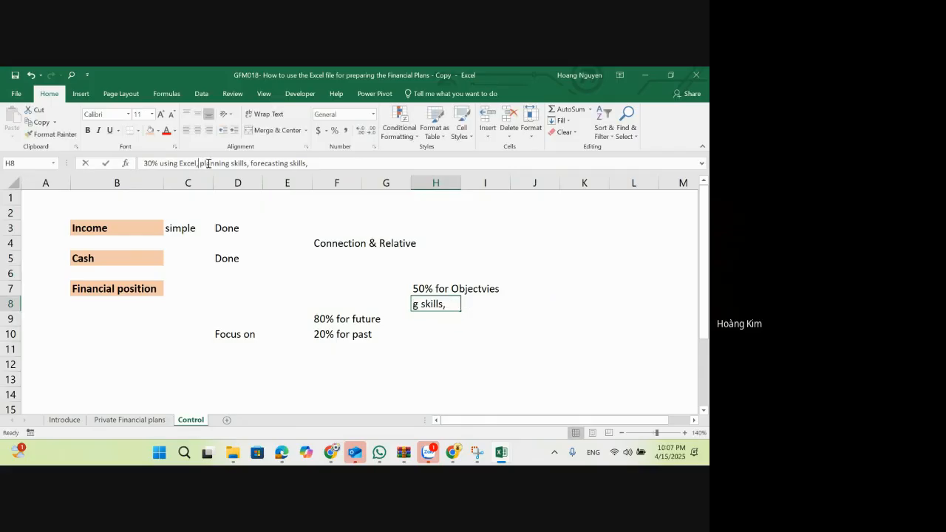
pyautogui.moveTo(198, 164); pyautogui.dragTo(248, 164)
pyautogui.hotkey('ctrl', 'b')
pyautogui.hotkey('ctrl', 'u')
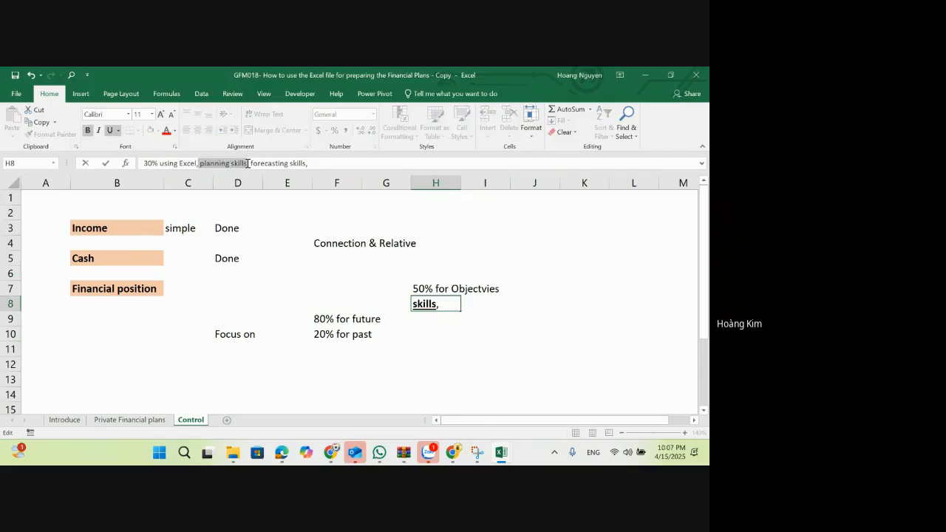
pyautogui.click(248, 163)
pyautogui.click(432, 337)
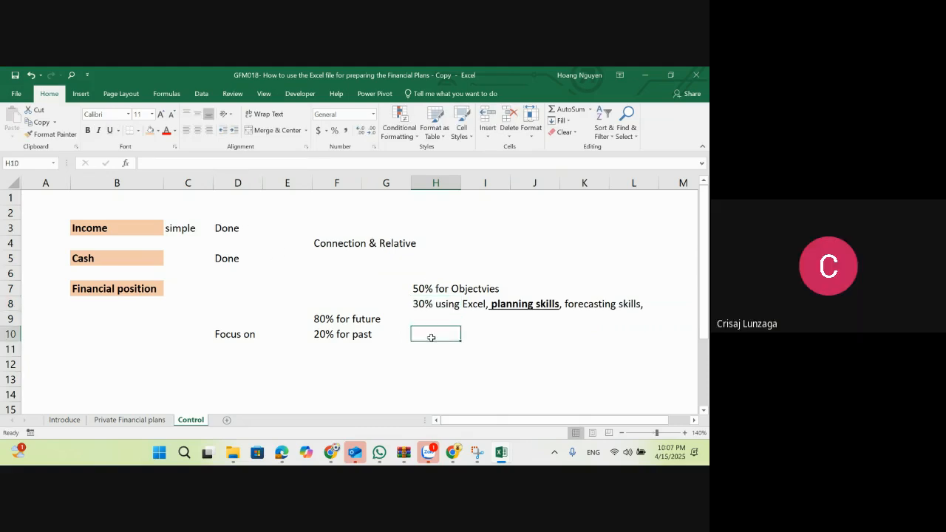
# Step: Change the percentage at the start of the H8 note to 10%
pyautogui.doubleClick(420, 304)
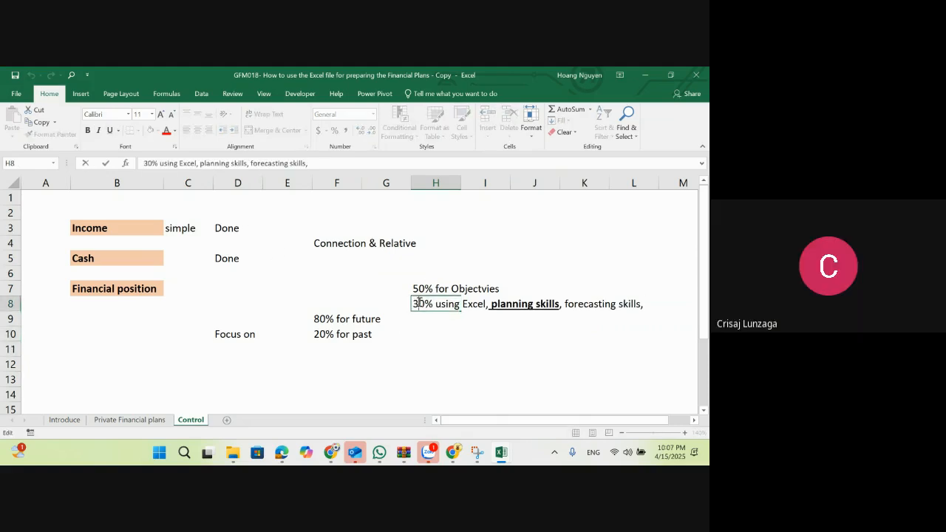
pyautogui.press('BackSpace')
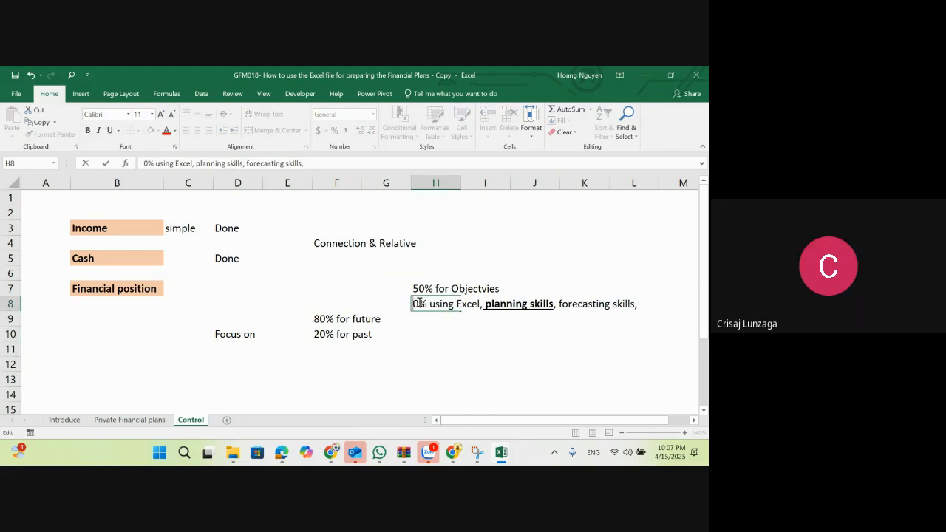
pyautogui.write('5')
pyautogui.press('Return')
# Step: Enter the note "20% for controlling, observe, management of perfomance" in H9, below the planning skills note
pyautogui.hotkey('shift', 'space')
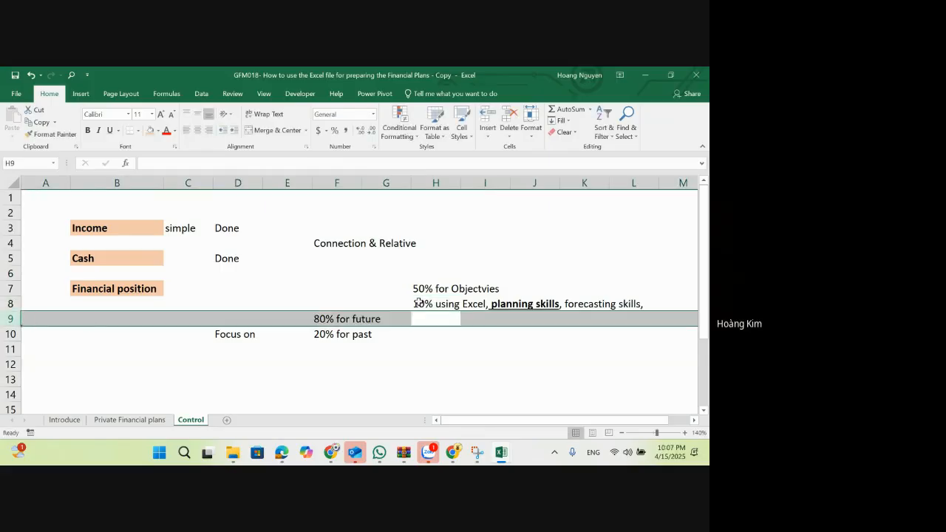
pyautogui.write('20')
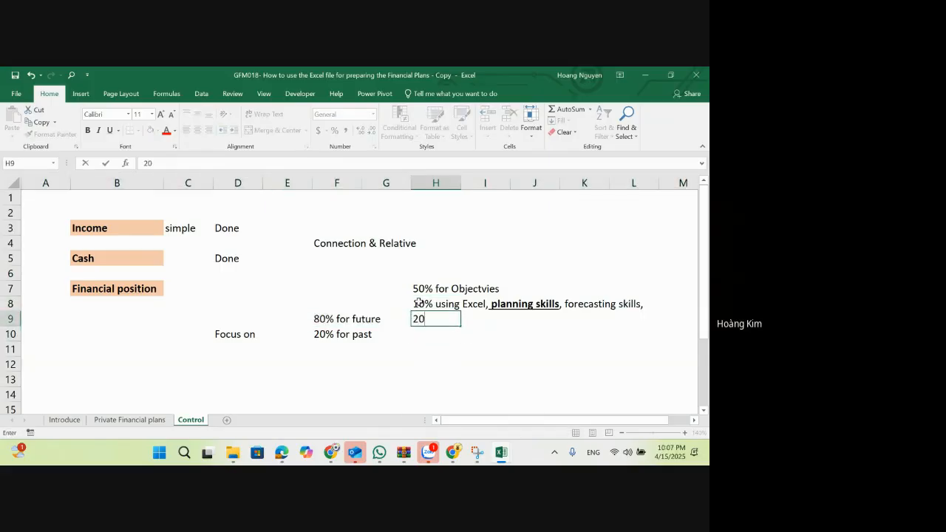
pyautogui.write('% for controll')
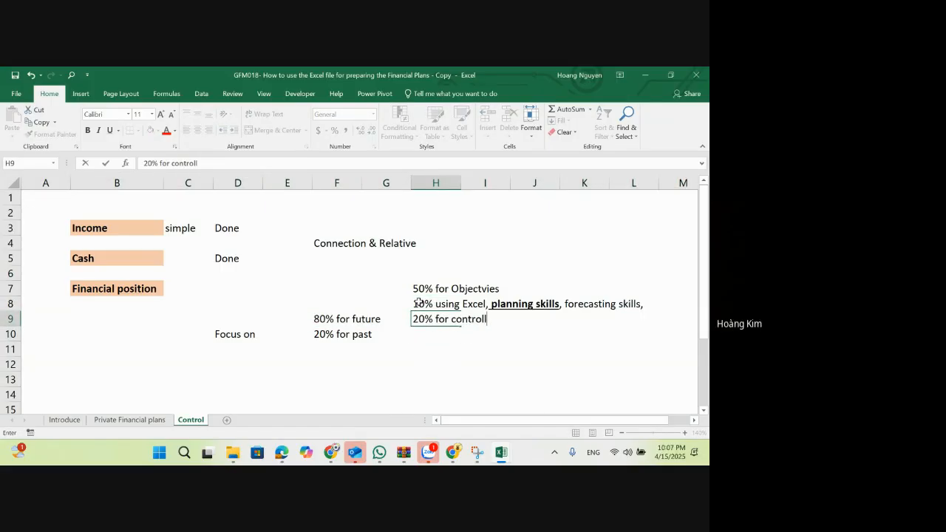
pyautogui.write('ing, ')
pyautogui.write('obes')
pyautogui.press('BackSpace')
pyautogui.press('BackSpace')
pyautogui.write('serve,')
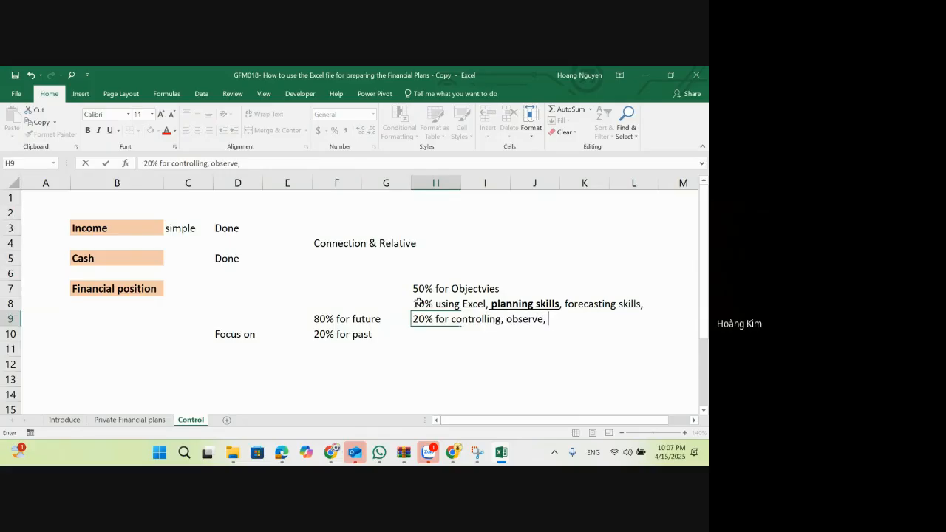
pyautogui.write(' management of perofm')
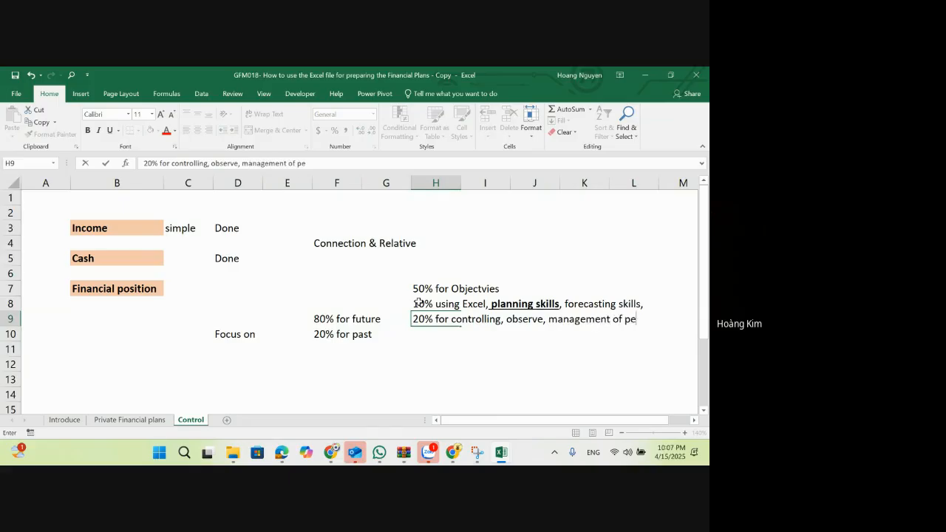
pyautogui.press('BackSpace')
pyautogui.press('BackSpace')
pyautogui.press('BackSpace')
pyautogui.write('fomance')
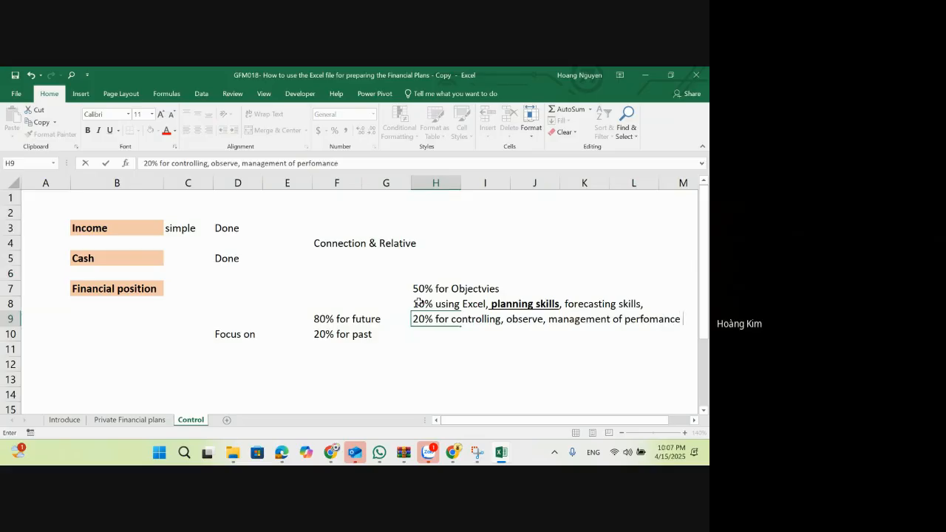
pyautogui.press('Return')
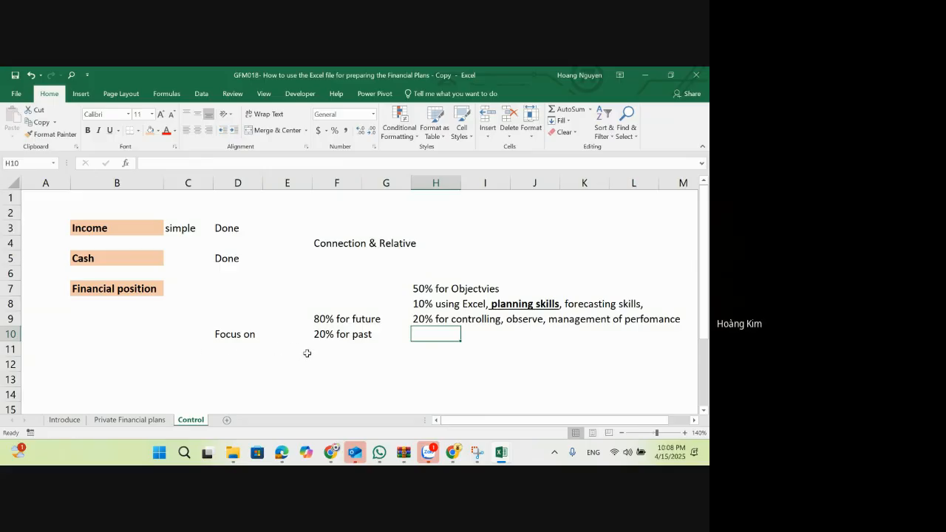
# Step: Enter "Past pass, leave" in F12, two rows below the "20% for past" note
pyautogui.click(327, 339)
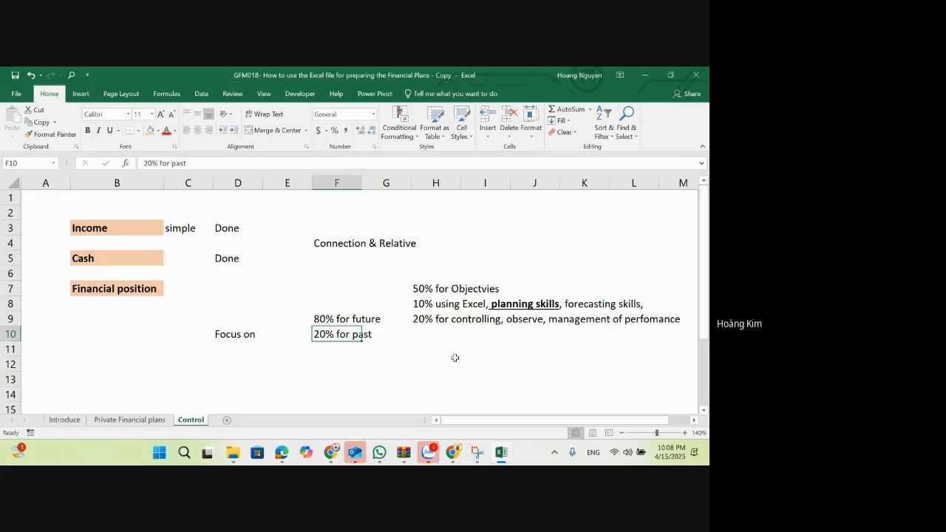
pyautogui.press('Down')
pyautogui.press('Down')
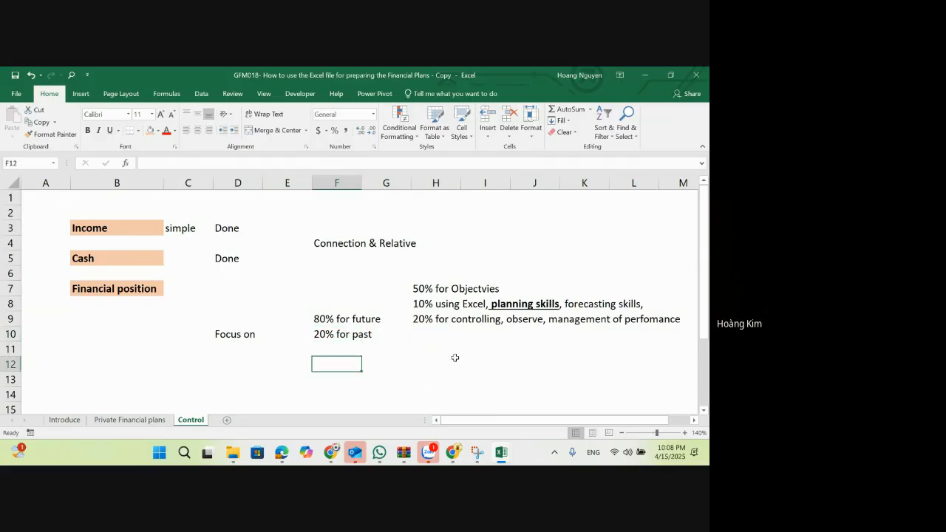
pyautogui.write('Past pá')
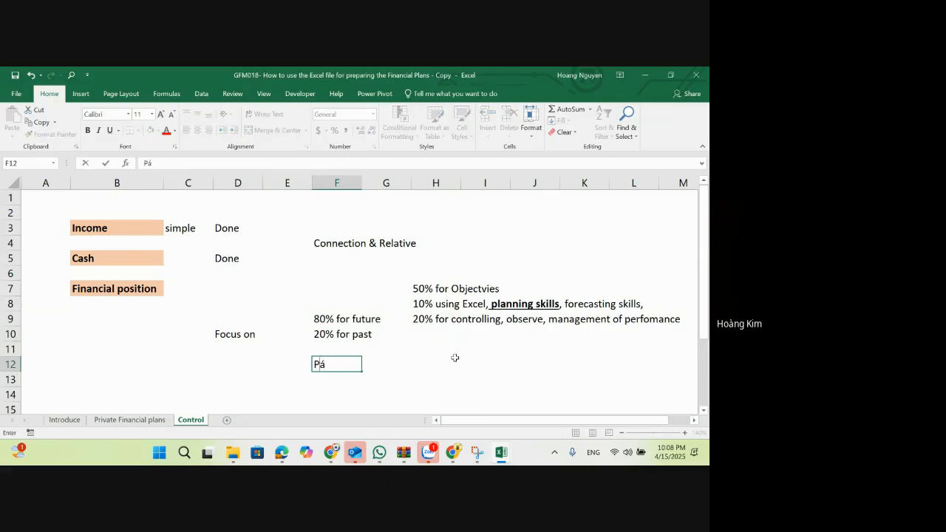
pyautogui.write('ss, leva')
pyautogui.press('BackSpace')
pyautogui.press('BackSpace')
pyautogui.write('ave')
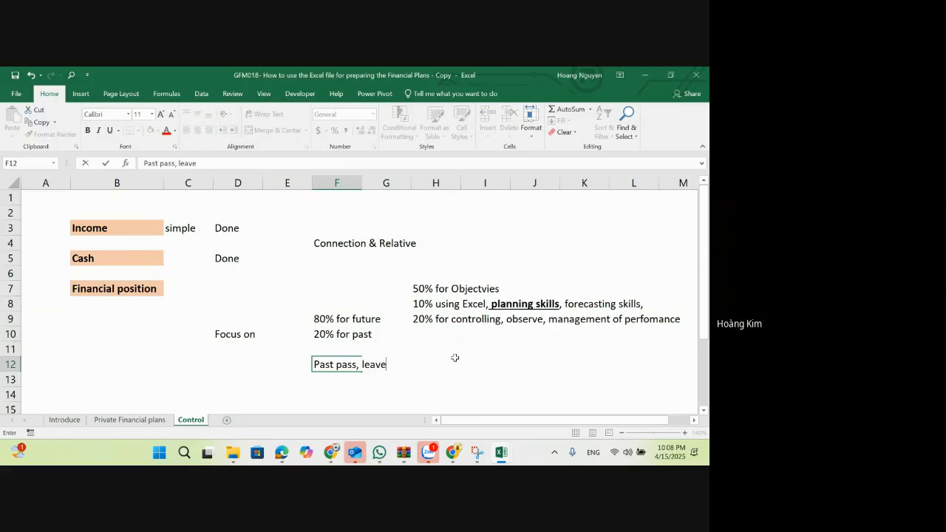
pyautogui.click(456, 358)
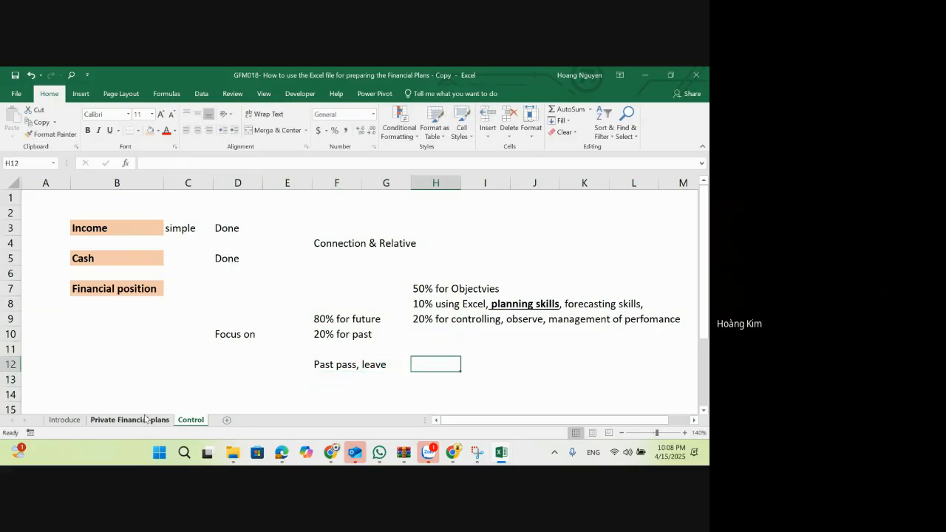
# Step: Examine month 5 in column C and the following months in columns D to M on the Private Financial plans sheet
pyautogui.click(143, 420)
pyautogui.hotkey('ctrl', 'space')
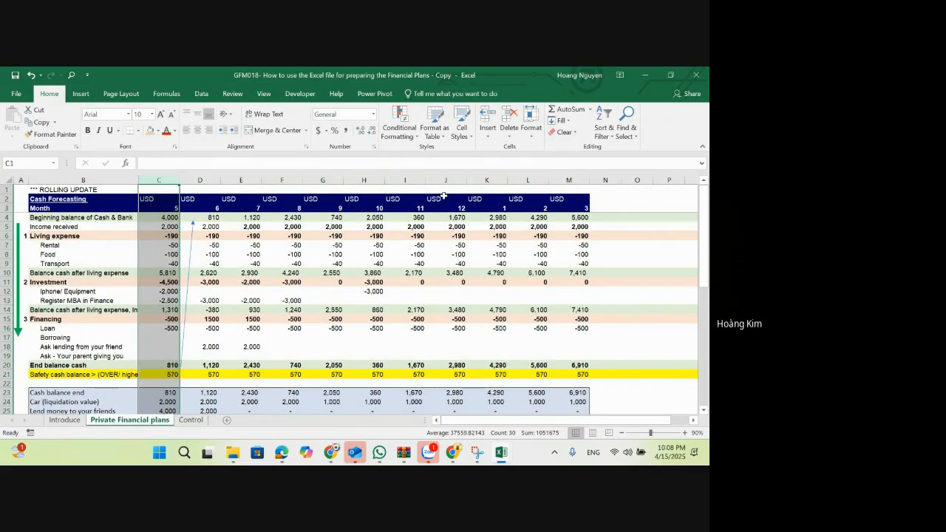
pyautogui.click(156, 242)
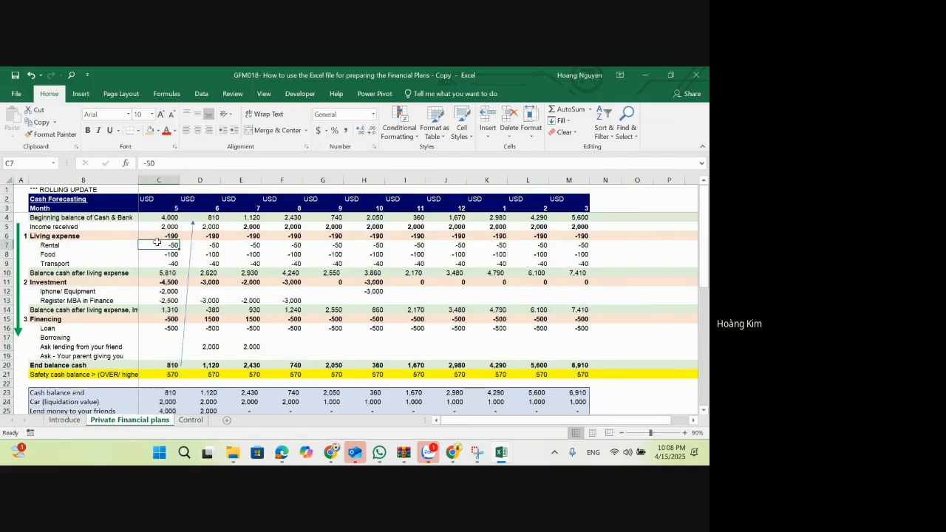
pyautogui.press('Right')
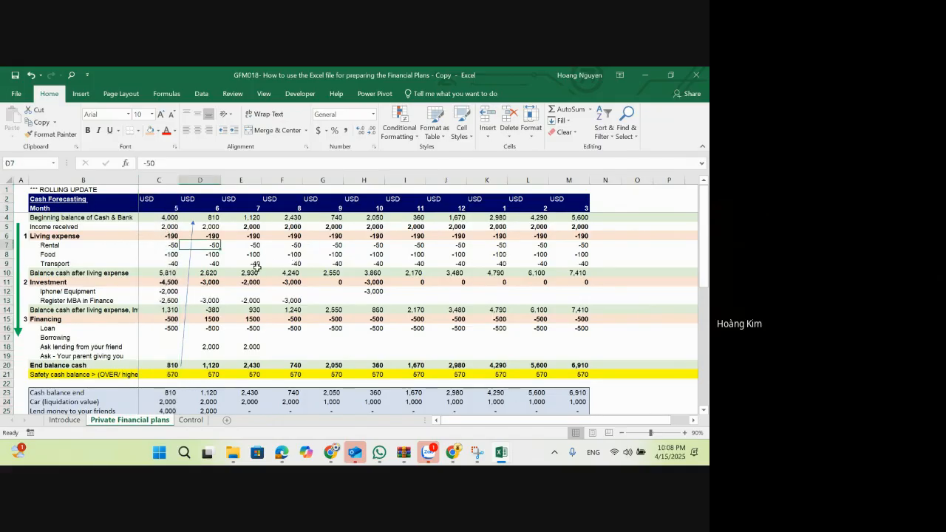
pyautogui.moveTo(209, 181); pyautogui.dragTo(583, 230)
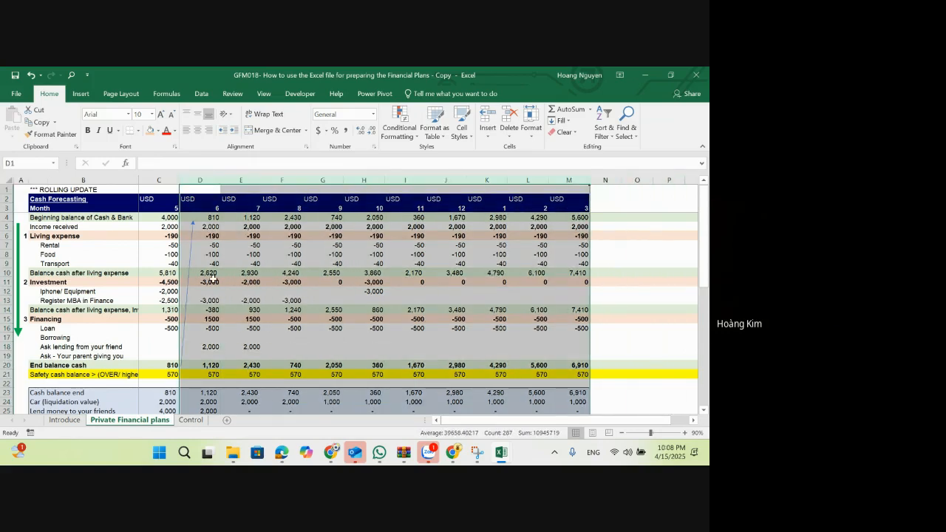
pyautogui.click(299, 309)
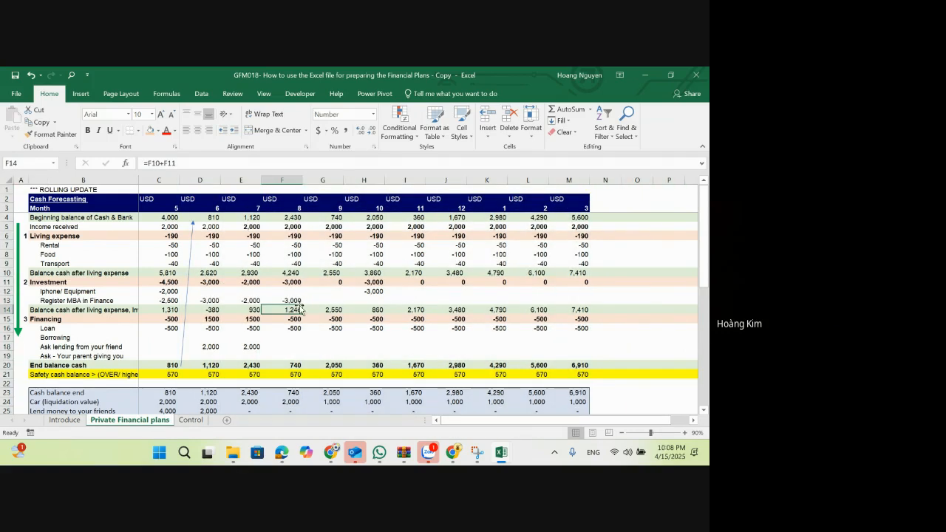
pyautogui.scroll(-1, 310, 324)
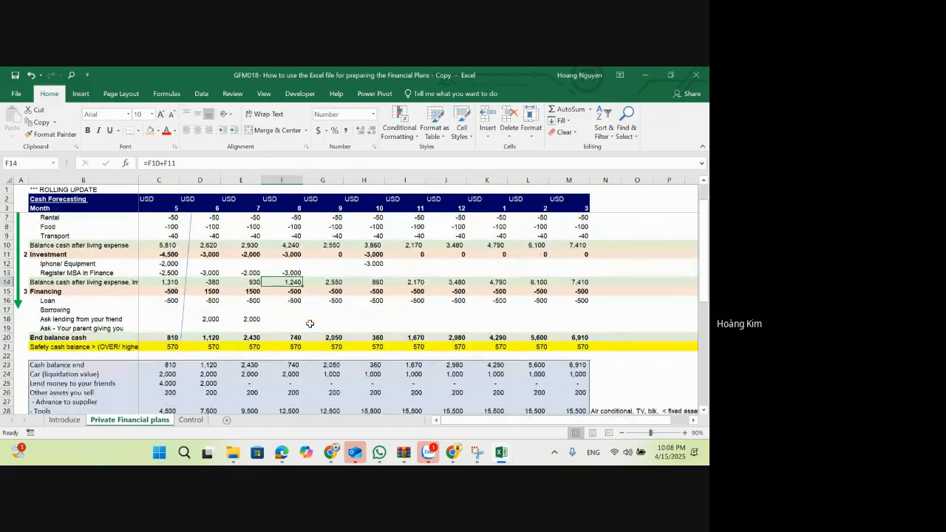
# Step: Enter 1,000,000 in E50, below the Net asset value row on the Private Financial plans sheet
pyautogui.scroll(-2, 255, 334)
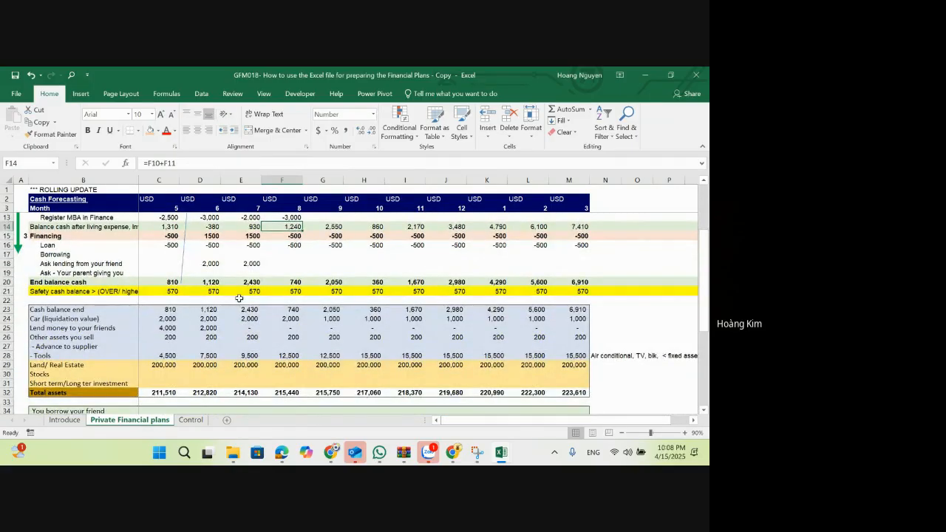
pyautogui.scroll(-3, 239, 298)
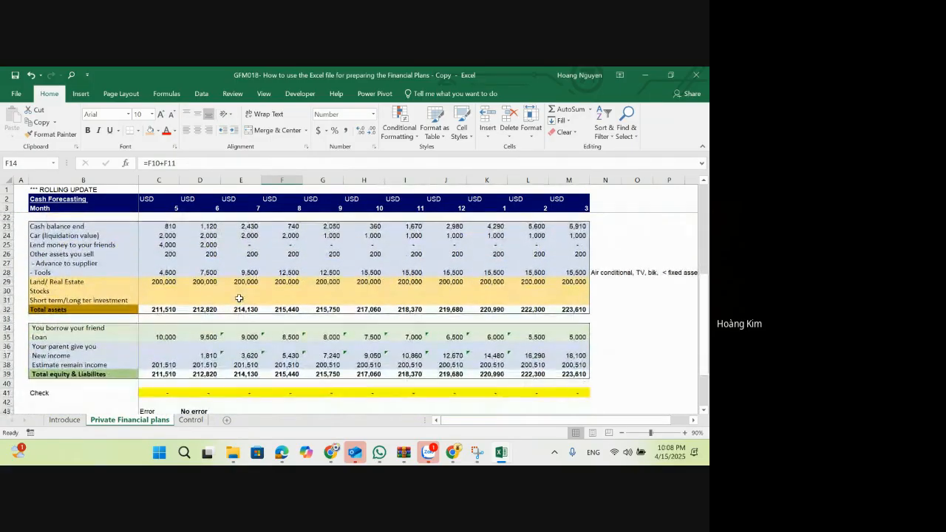
pyautogui.scroll(-1, 240, 297)
pyautogui.scroll(-1, 236, 381)
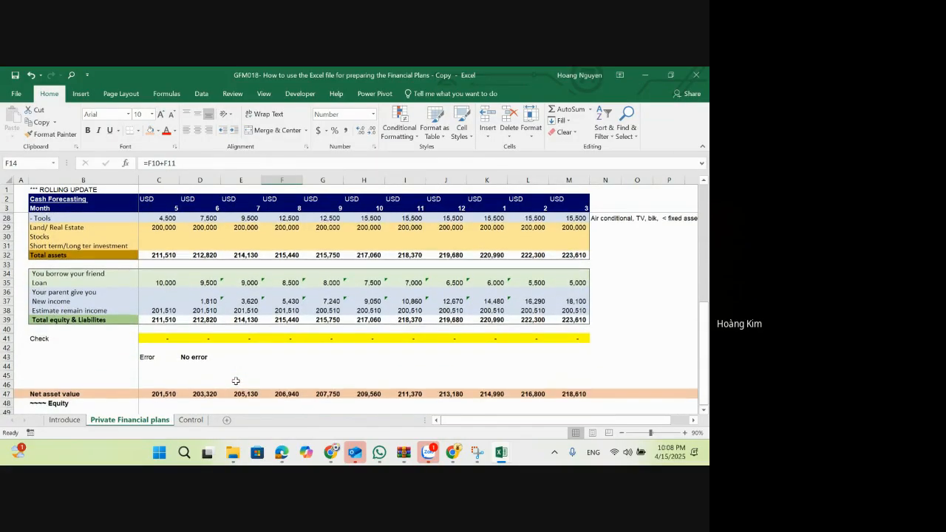
pyautogui.click(218, 392)
pyautogui.scroll(-1, 233, 378)
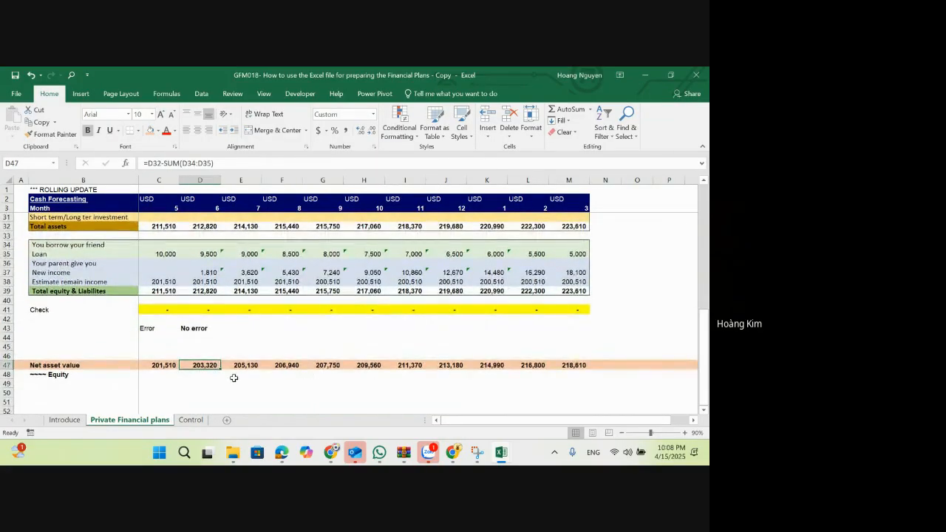
pyautogui.scroll(-1, 234, 378)
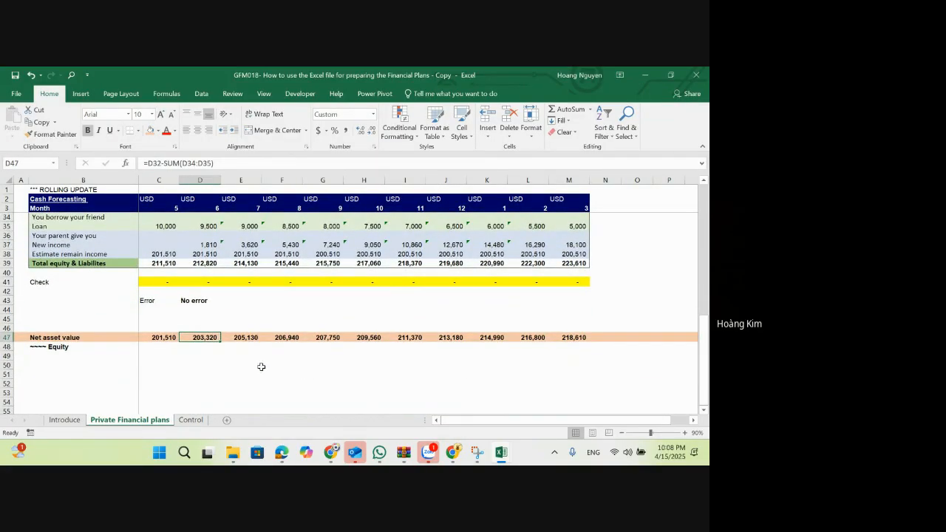
pyautogui.click(225, 364)
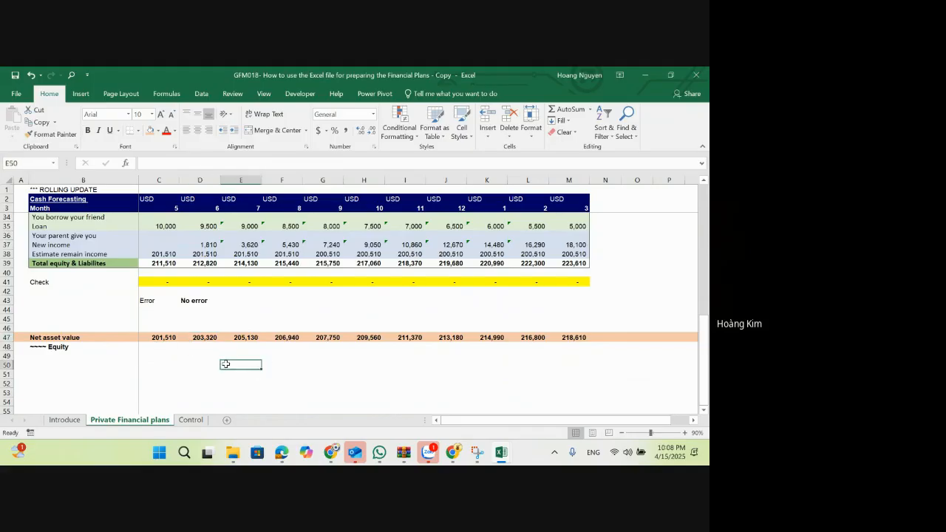
pyautogui.write('1,000,000')
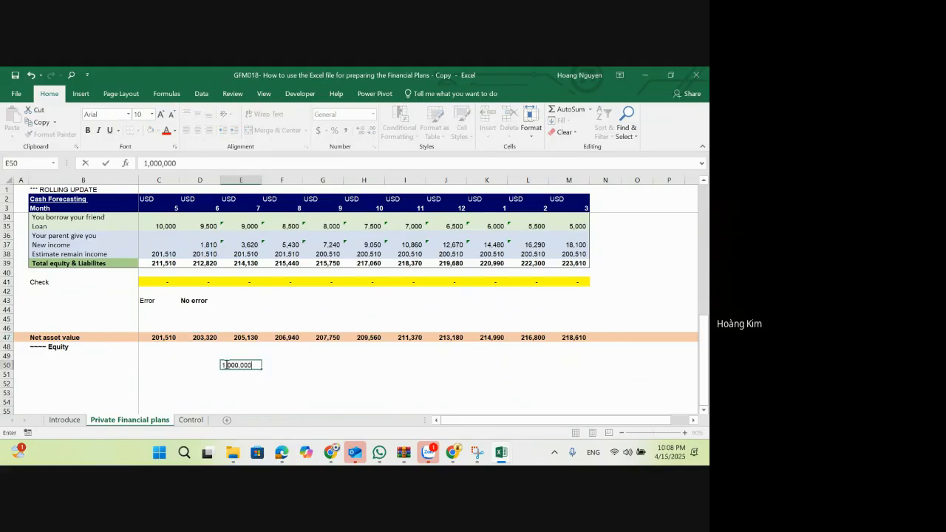
pyautogui.press('Return')
# Step: Make the 1,000,000 target in E50 bold with a yellow fill
pyautogui.click(226, 364)
pyautogui.hotkey('ctrl', 'b')
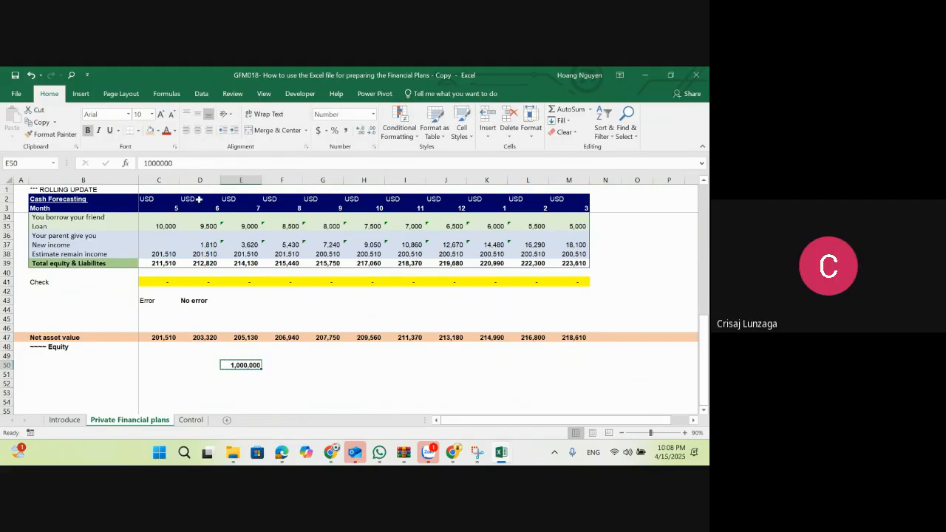
pyautogui.click(158, 131)
pyautogui.click(181, 217)
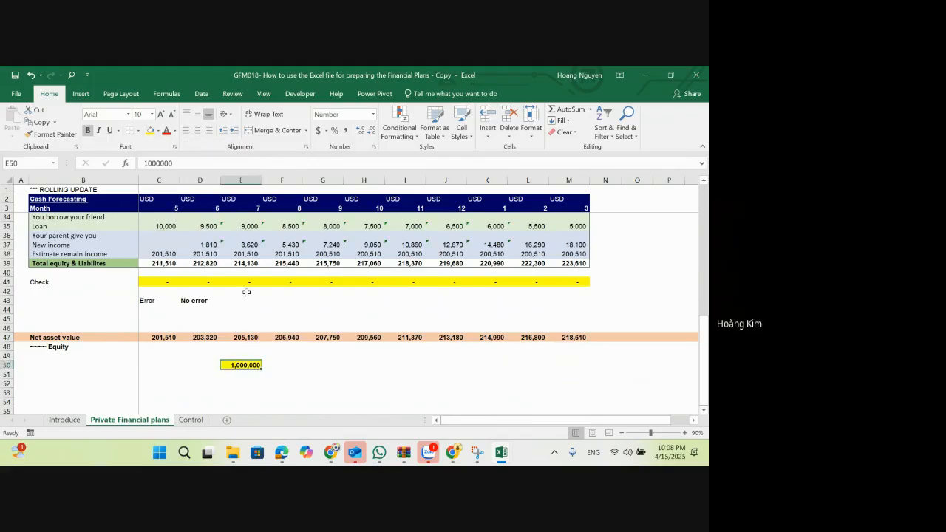
pyautogui.click(295, 365)
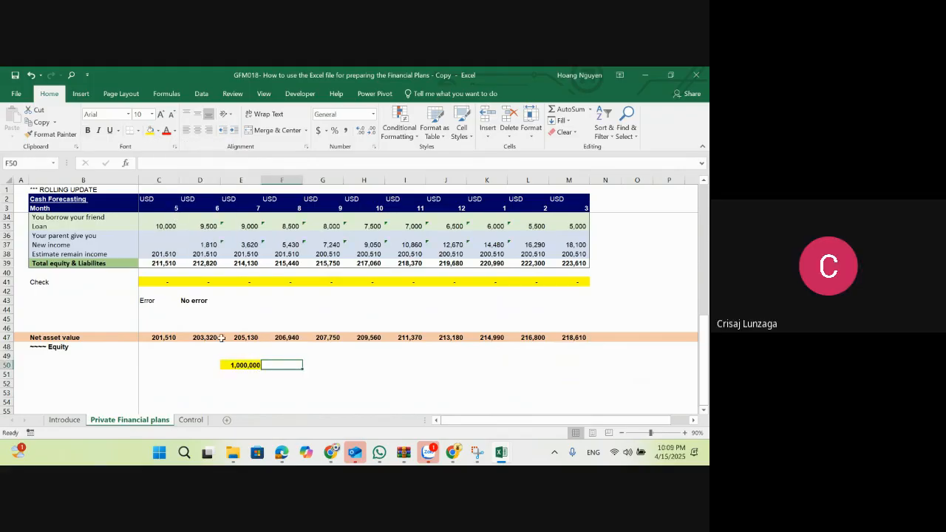
# Step: Calculate month 7's net asset value as a share of the target with =E47/E50 in E51, formatted as a percentage
pyautogui.click(557, 339)
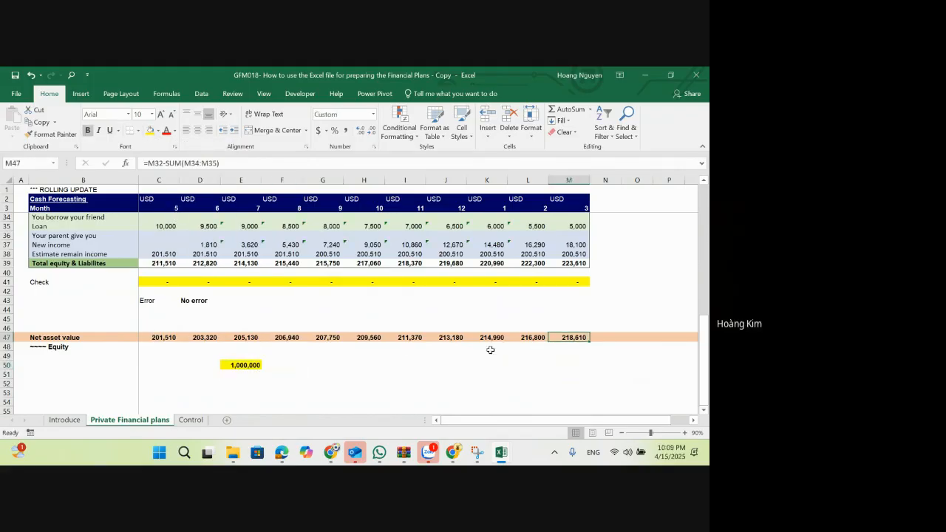
pyautogui.click(244, 374)
pyautogui.write('=')
pyautogui.click(248, 335)
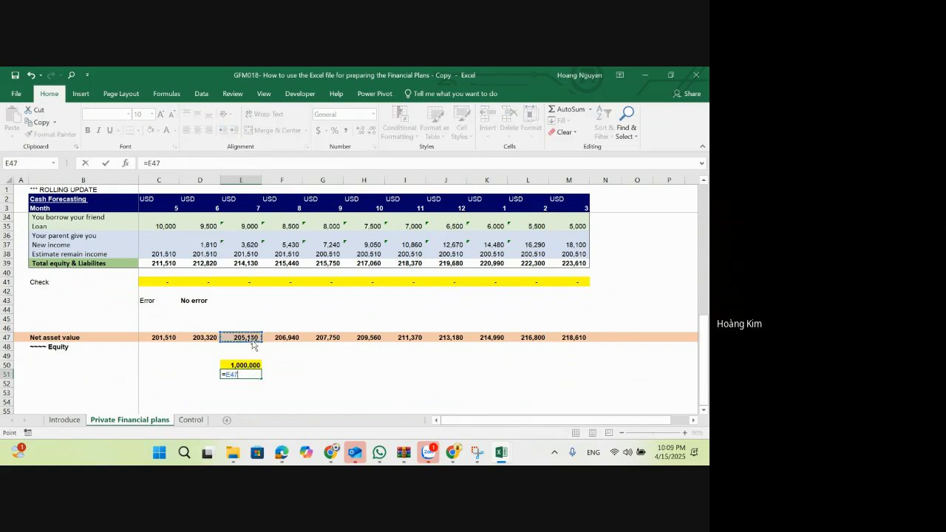
pyautogui.write('/')
pyautogui.click(249, 365)
pyautogui.hotkey('ctrl', 'Return')
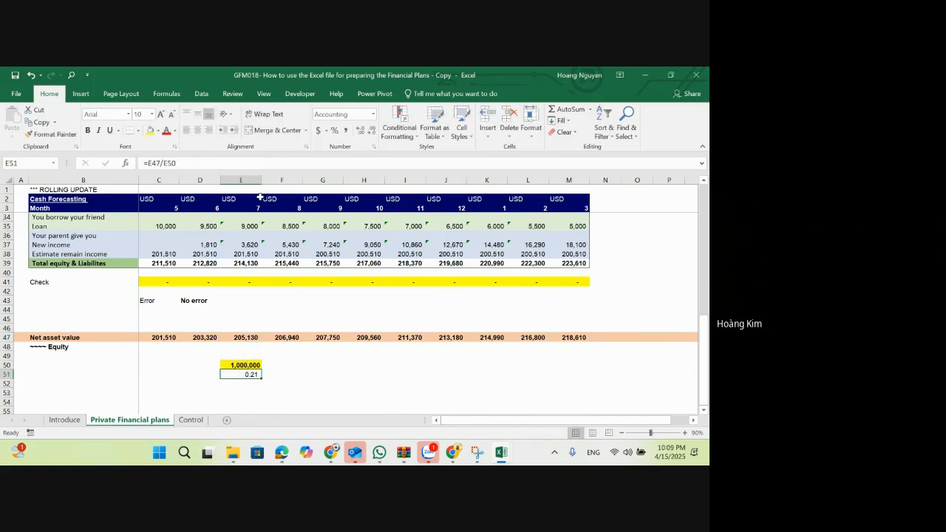
pyautogui.click(334, 130)
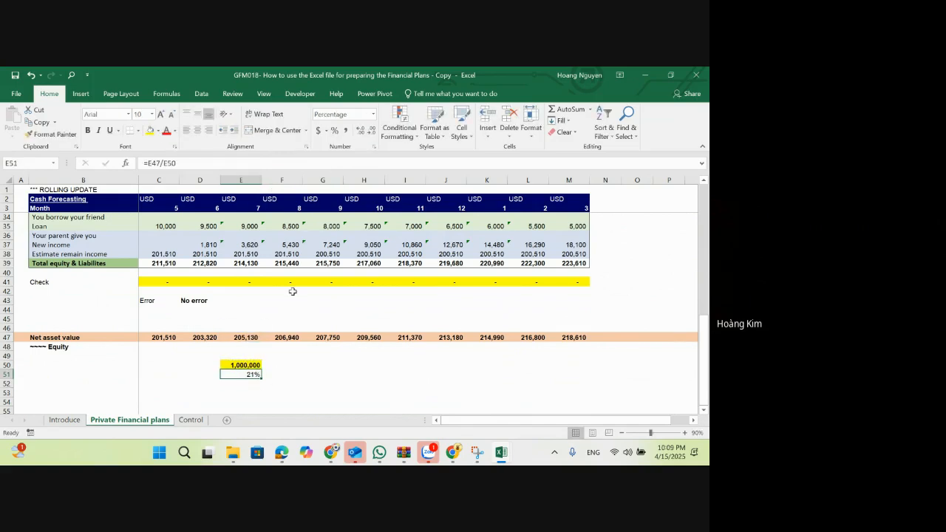
pyautogui.click(278, 367)
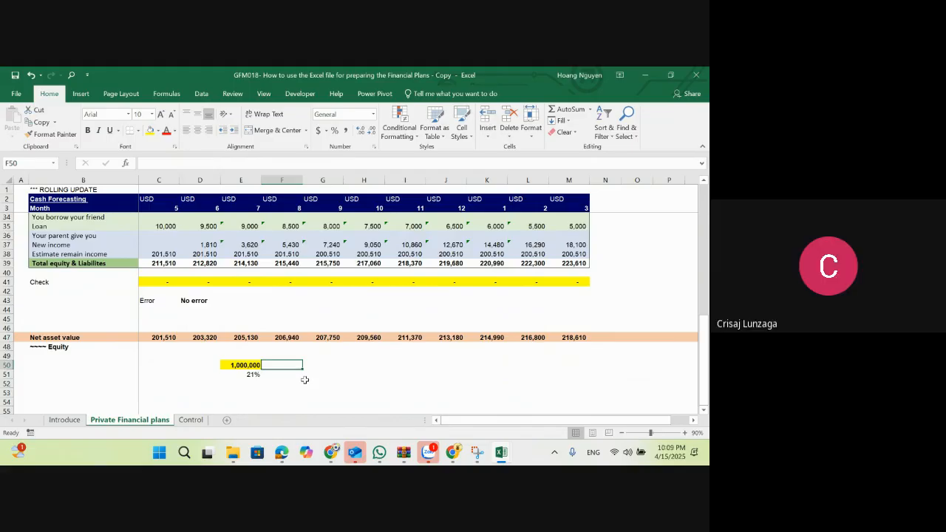
pyautogui.click(65, 420)
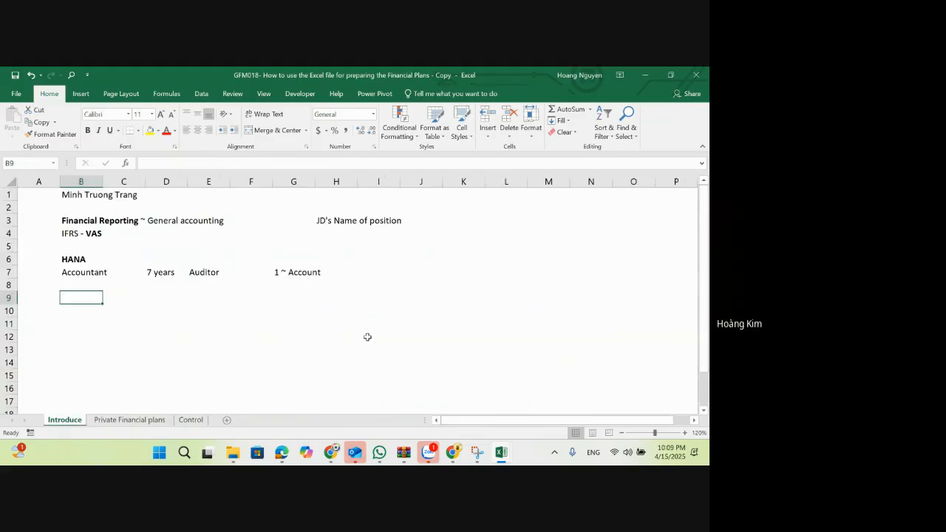
pyautogui.click(130, 420)
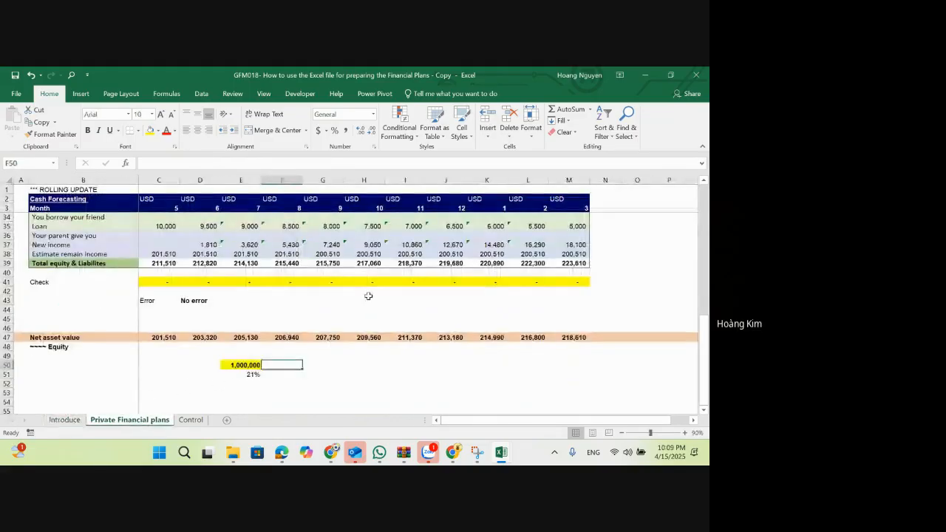
pyautogui.scroll(7, 370, 296)
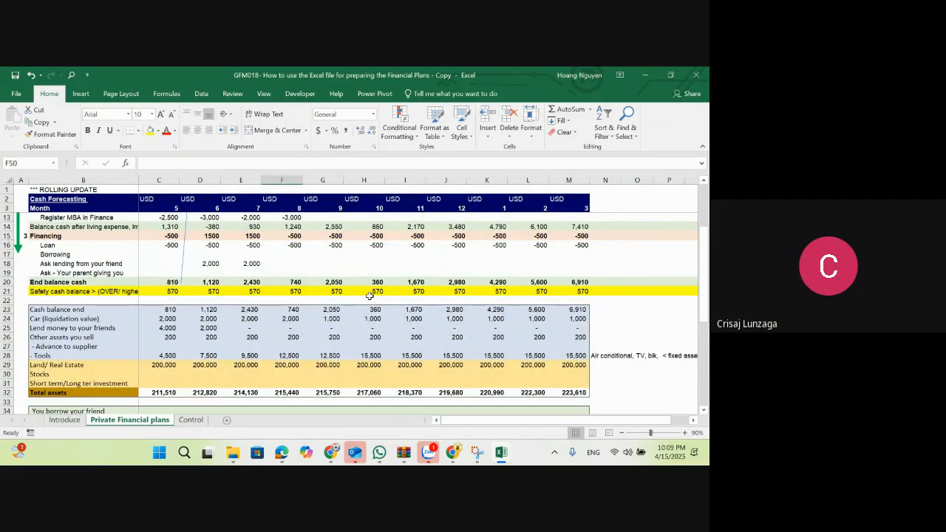
# Step: Enter "SMART" in bold in J7 of the Control sheet, beside the 50% objectives note
pyautogui.click(191, 420)
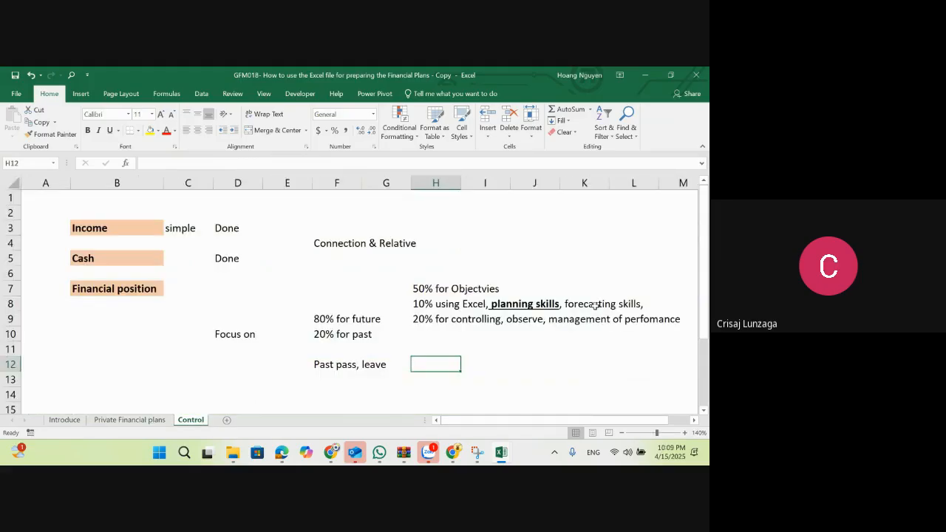
pyautogui.click(557, 286)
pyautogui.write('SMA')
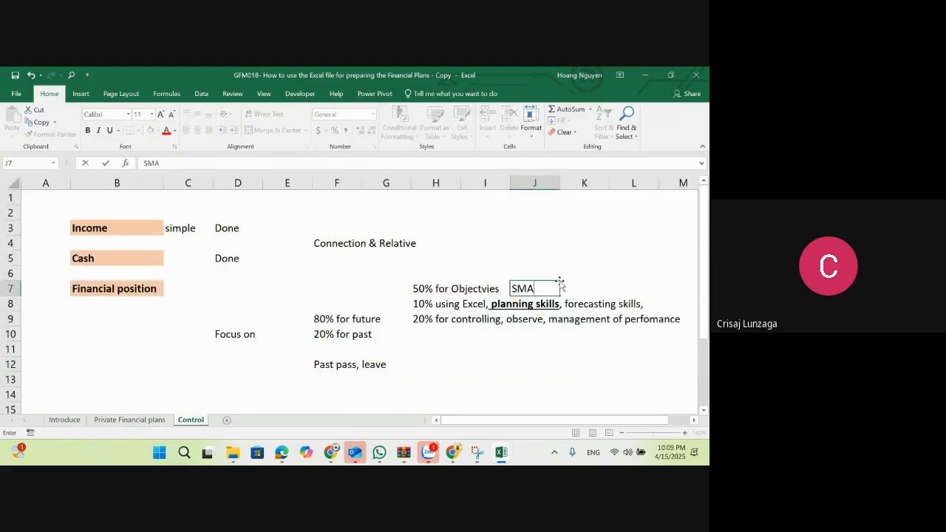
pyautogui.write('RT')
pyautogui.press('Return')
pyautogui.click(560, 284)
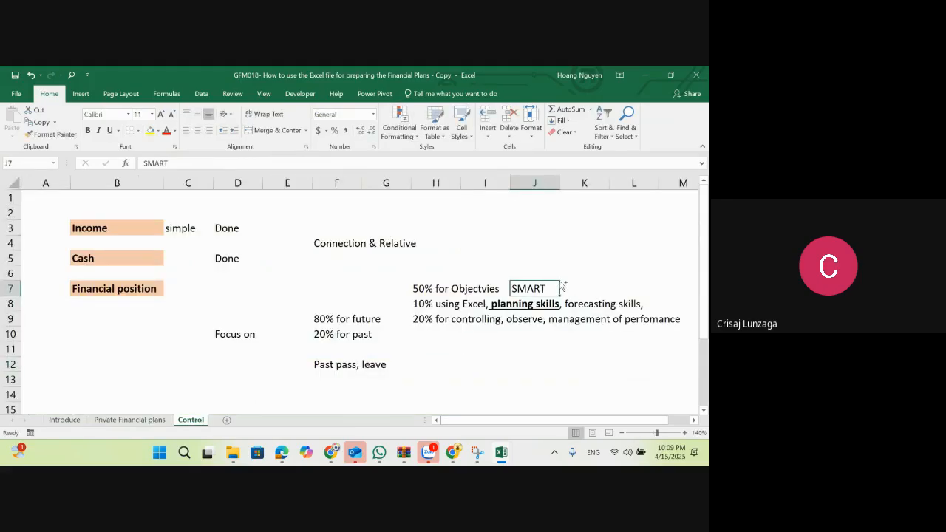
pyautogui.hotkey('ctrl', 'b')
pyautogui.press('Left')
pyautogui.press('Left')
pyautogui.press('Up')
pyautogui.press('Up')
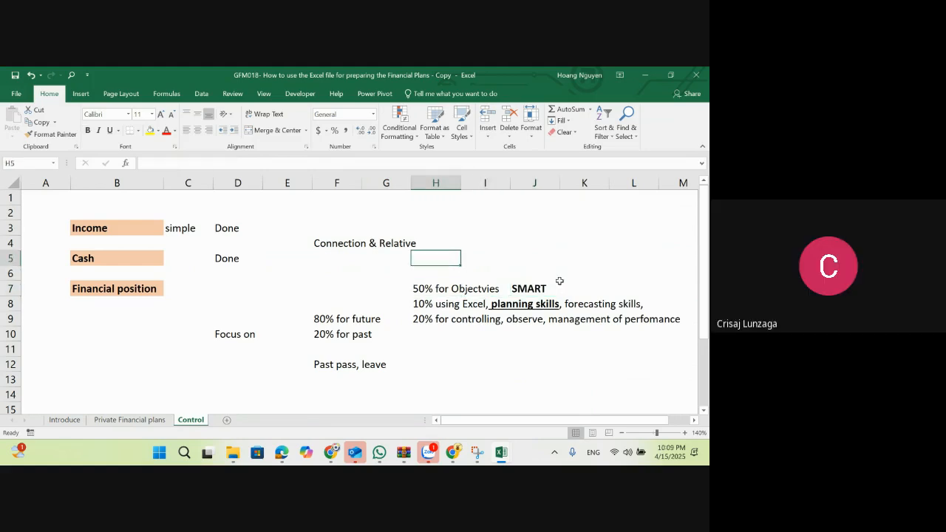
pyautogui.press('Down')
pyautogui.press('Down')
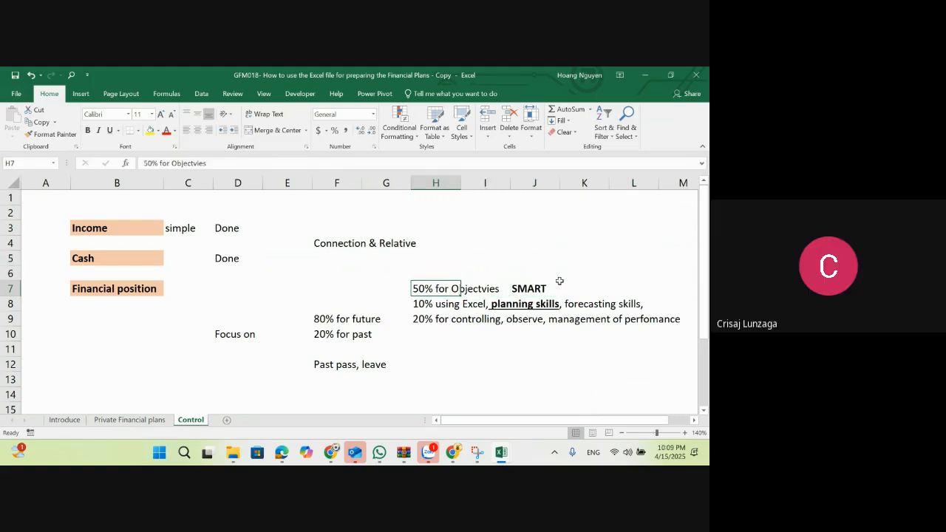
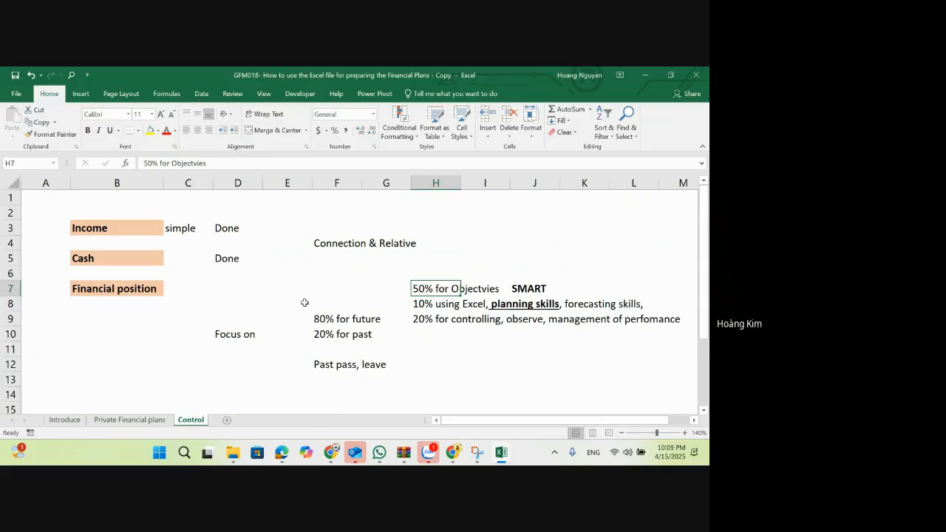
# Step: Enter "Objectives" in P7 of the Private Financial plans sheet, in the blank area beside the cash forecast
pyautogui.click(129, 419)
pyautogui.scroll(-5, 87, 401)
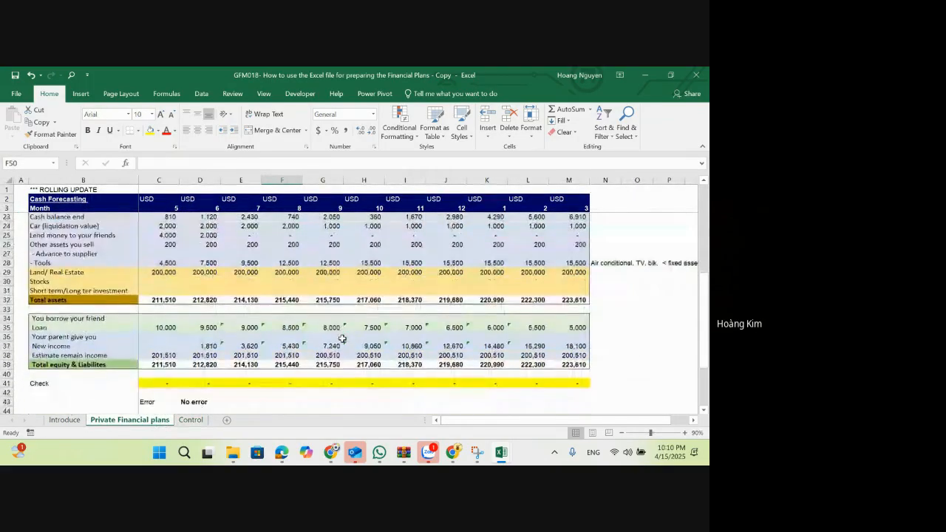
pyautogui.click(88, 393)
pyautogui.click(211, 392)
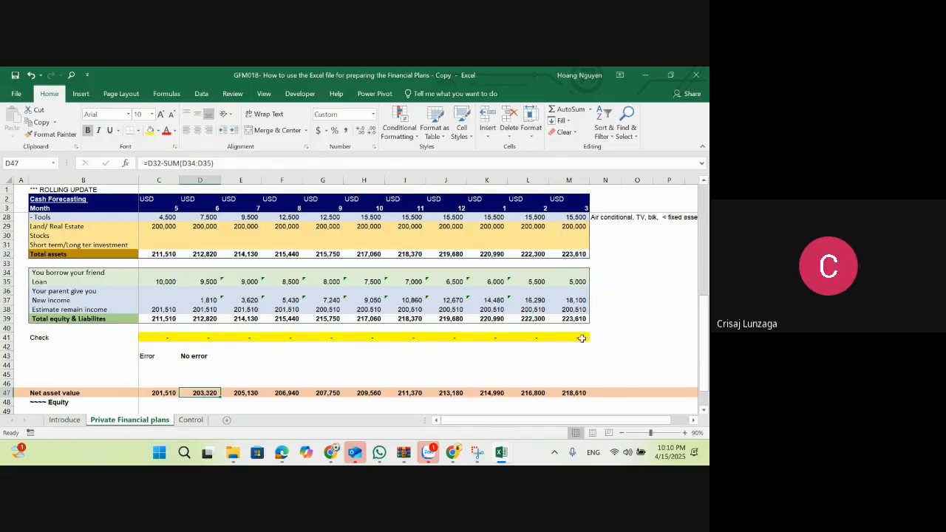
pyautogui.scroll(8, 583, 339)
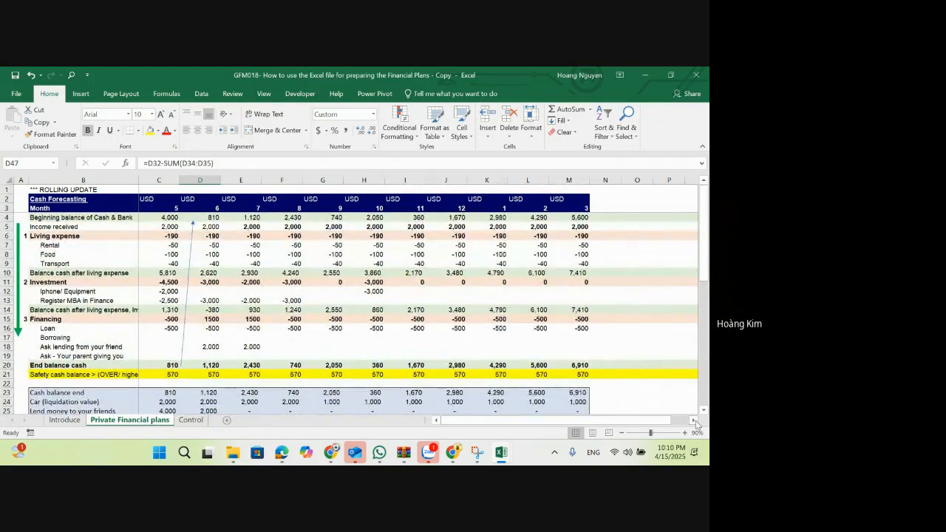
pyautogui.click(694, 419)
pyautogui.click(439, 244)
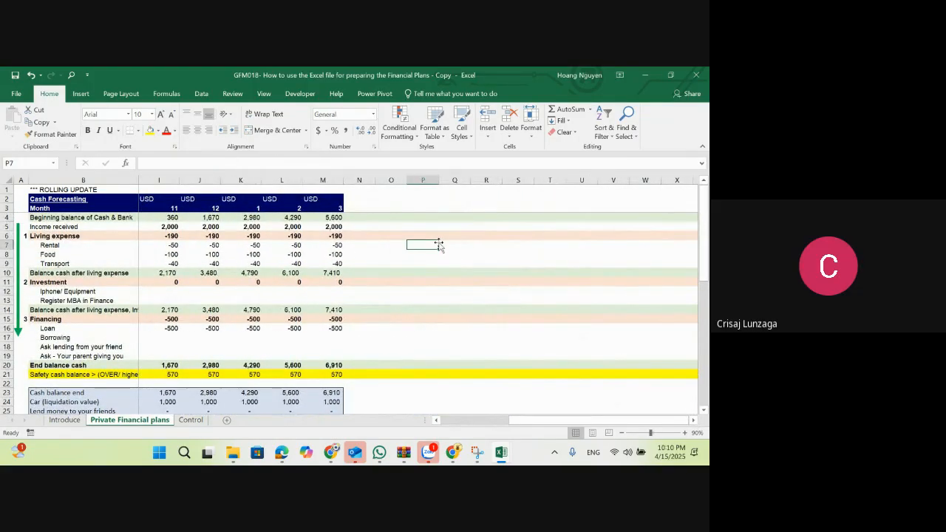
pyautogui.write('Bo')
pyautogui.press('BackSpace')
pyautogui.press('BackSpace')
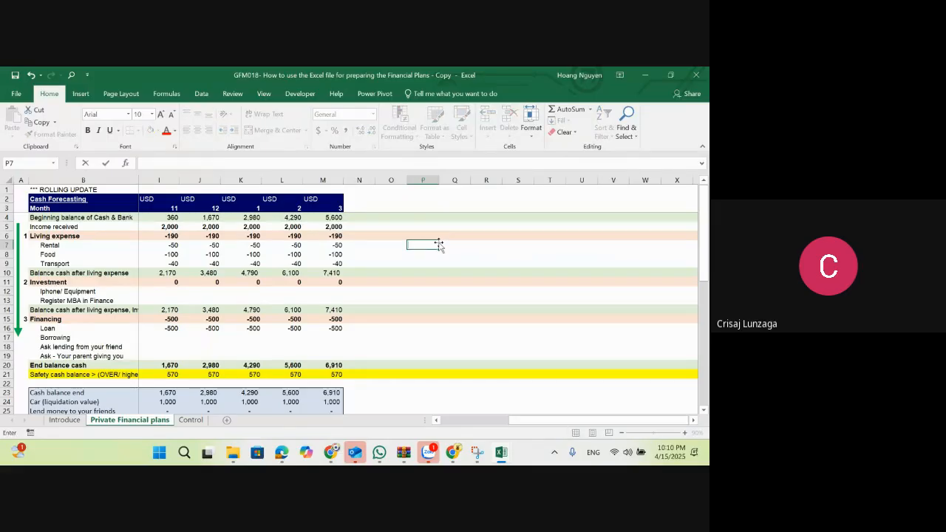
pyautogui.write('Obj')
pyautogui.write('ives')
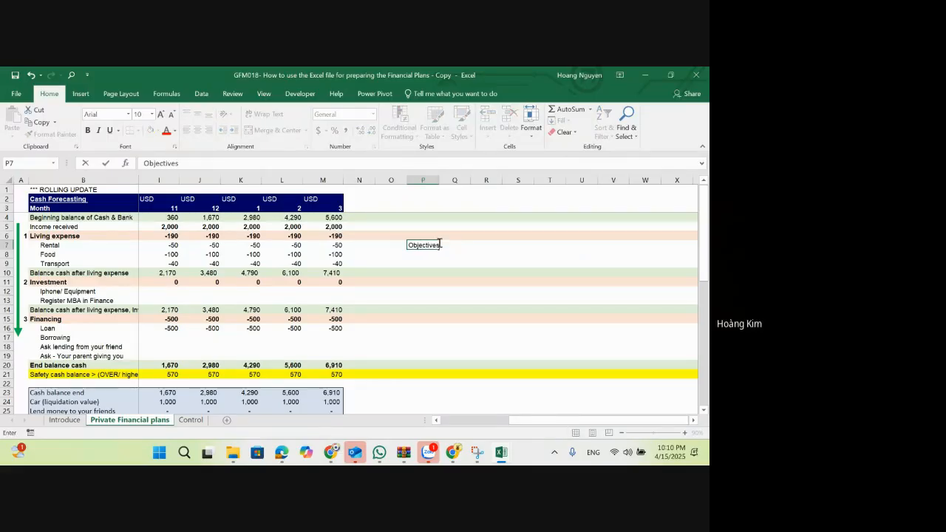
pyautogui.press('Return')
# Step: Enter "Non Finance" in R6 as the first category of the objectives
pyautogui.press('Right')
pyautogui.press('Right')
pyautogui.press('Up')
pyautogui.press('Up')
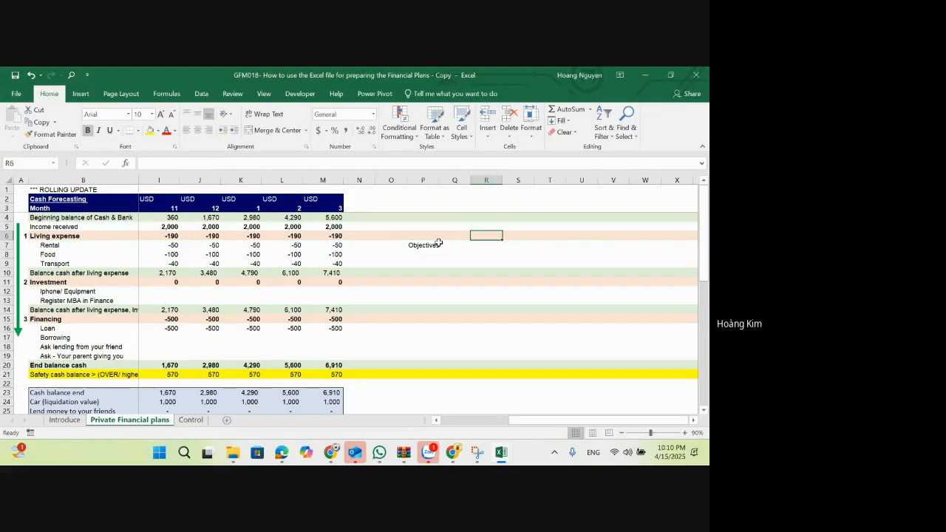
pyautogui.write('Non Finance')
pyautogui.press('Return')
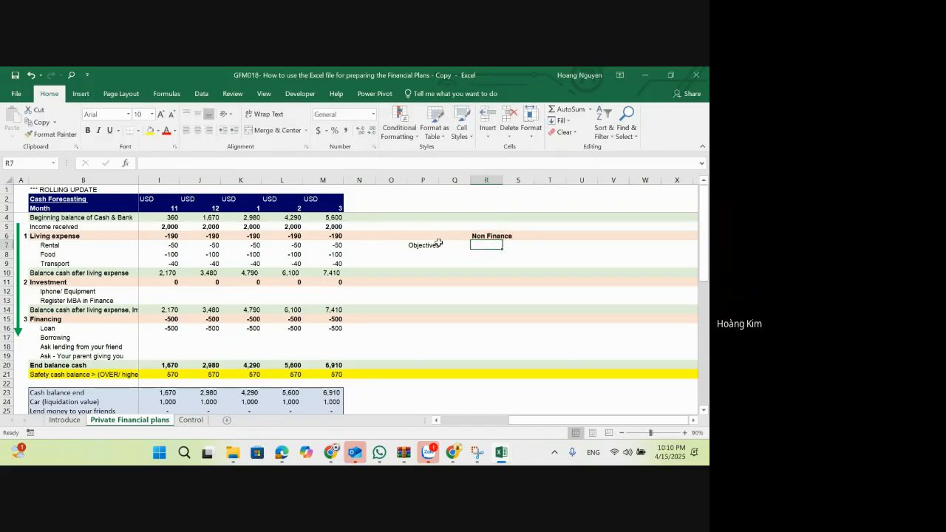
# Step: Enter "Finance" in R9 as the second objectives category and make it bold
pyautogui.press('Down')
pyautogui.press('Down')
pyautogui.write('Finance')
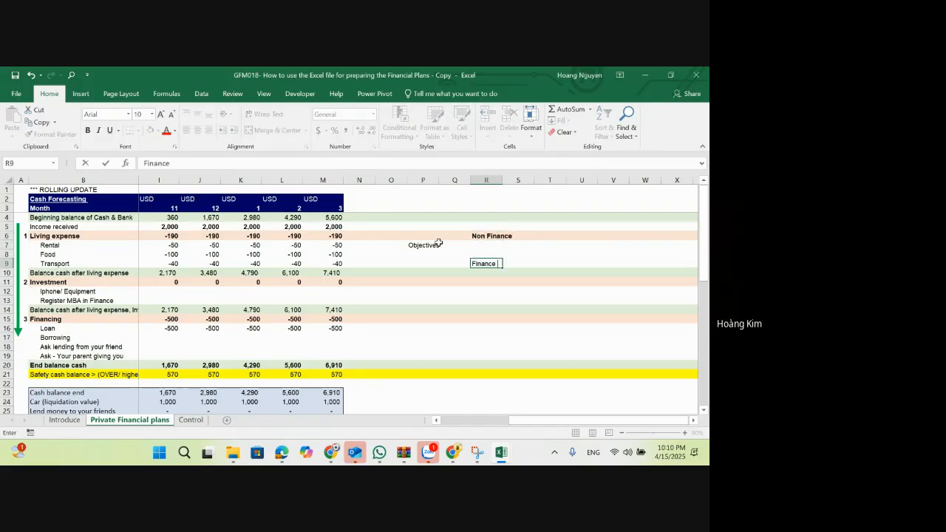
pyautogui.hotkey('ctrl', 'Return')
pyautogui.hotkey('ctrl', 'b')
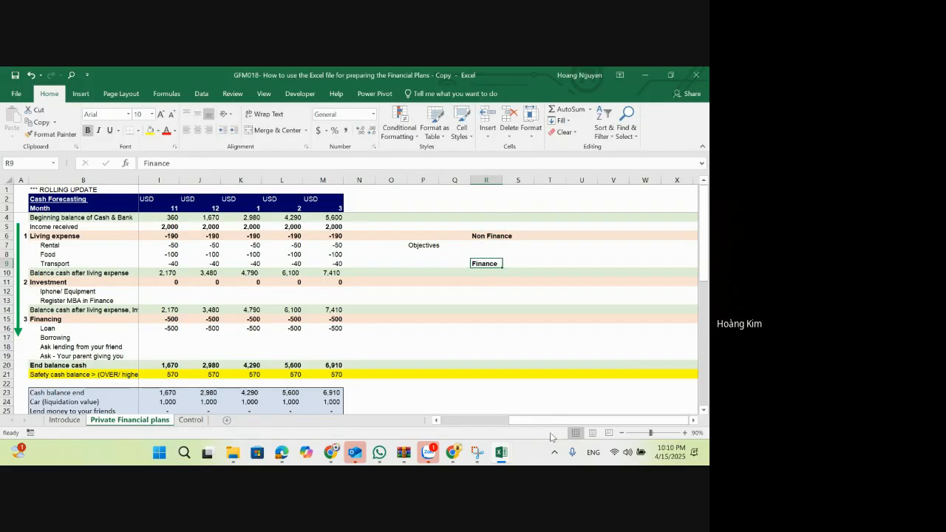
# Step: Fill A47, beside the Net asset value label, with yellow and widen column A
pyautogui.moveTo(543, 422); pyautogui.dragTo(457, 422)
pyautogui.scroll(-5, 93, 318)
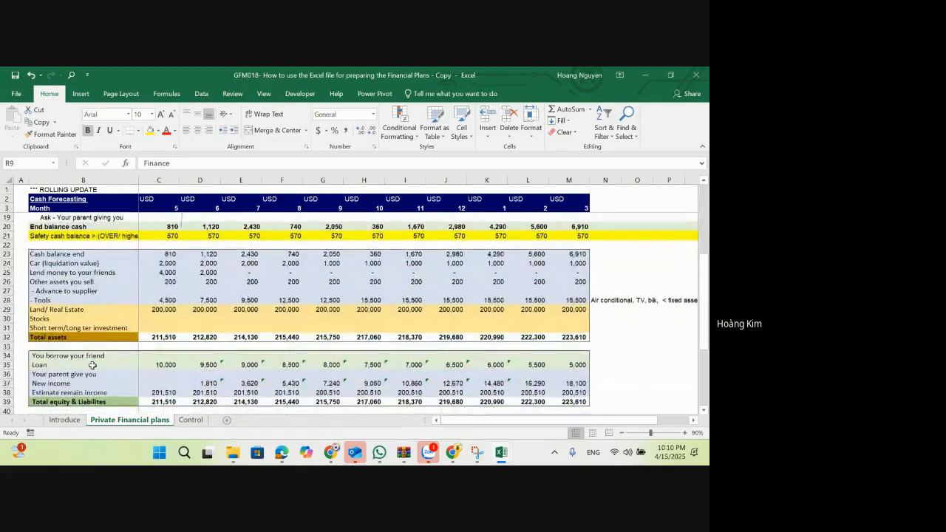
pyautogui.scroll(-5, 92, 365)
pyautogui.click(83, 338)
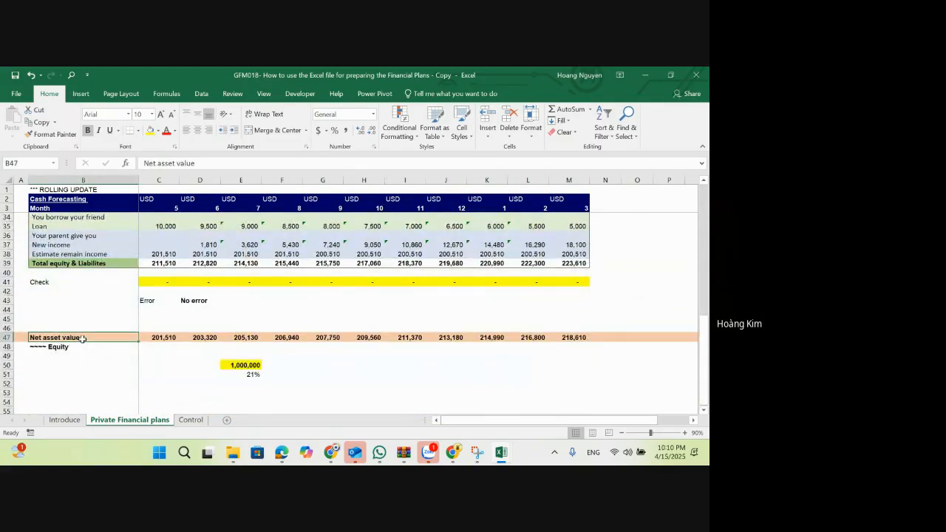
pyautogui.click(22, 337)
pyautogui.click(150, 130)
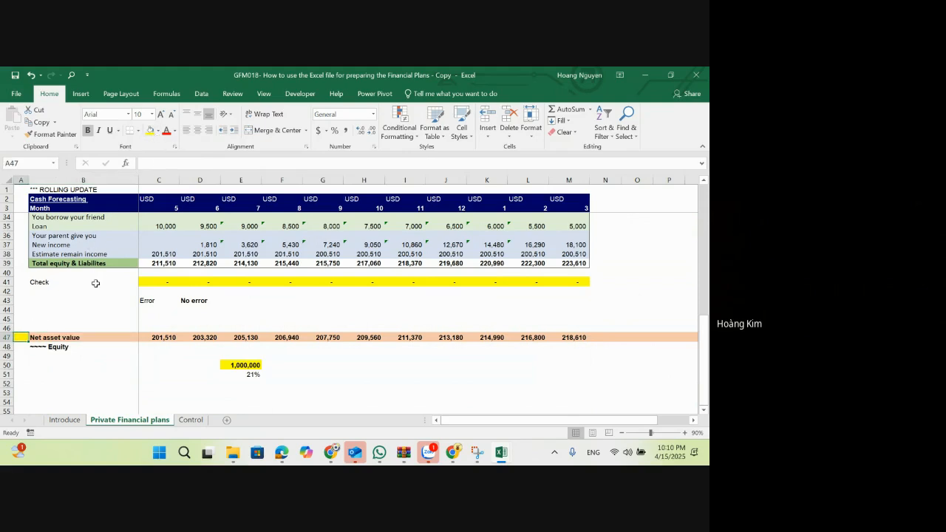
pyautogui.moveTo(28, 180); pyautogui.dragTo(41, 181)
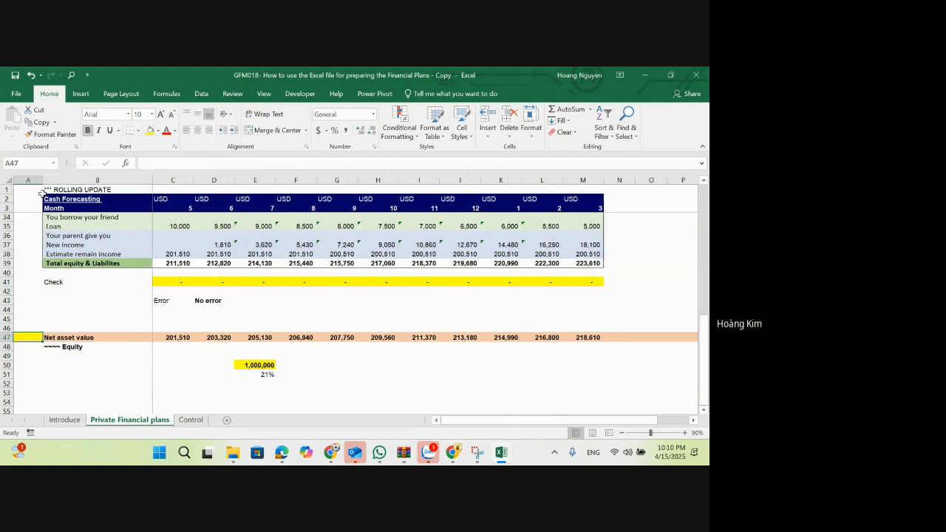
# Step: Enter "KPI/OBJ" in A47 to mark Net asset value as an objective
pyautogui.write('KPI/')
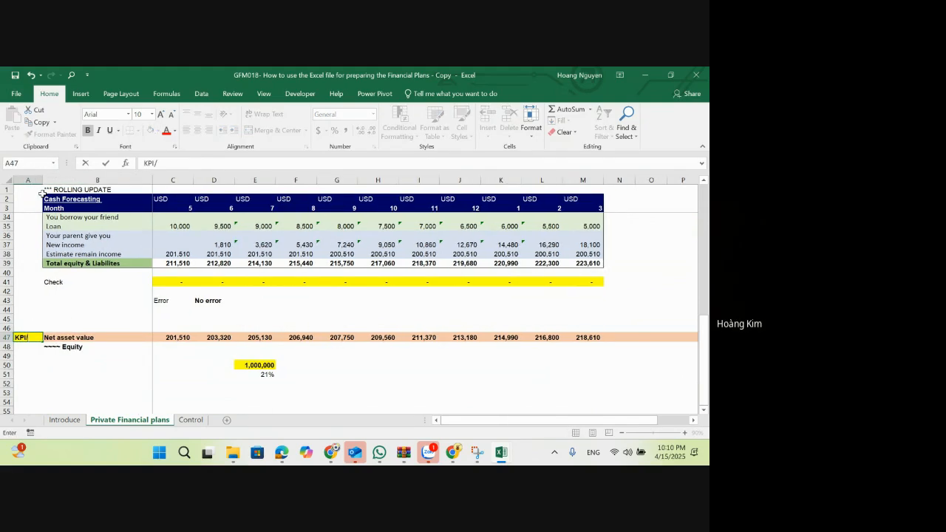
pyautogui.write('Ô')
pyautogui.press('BackSpace')
pyautogui.write('OBJ')
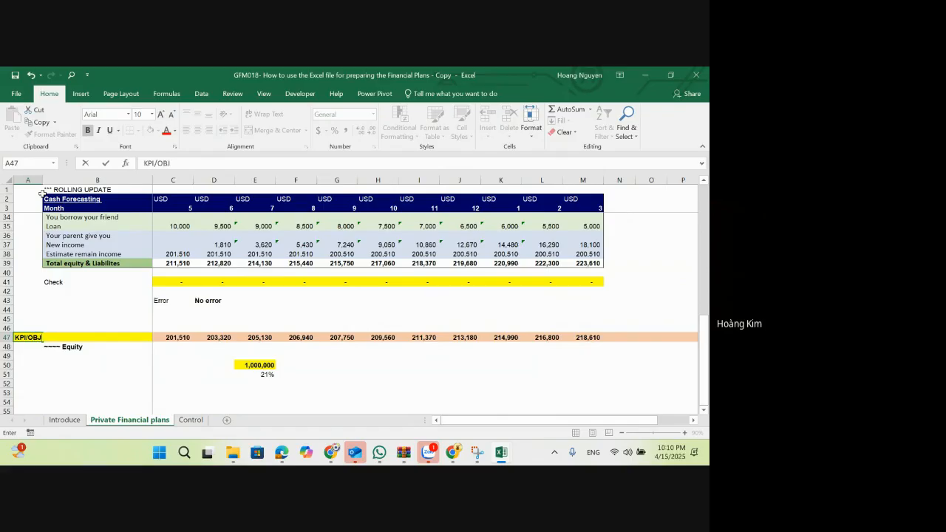
pyautogui.press('Return')
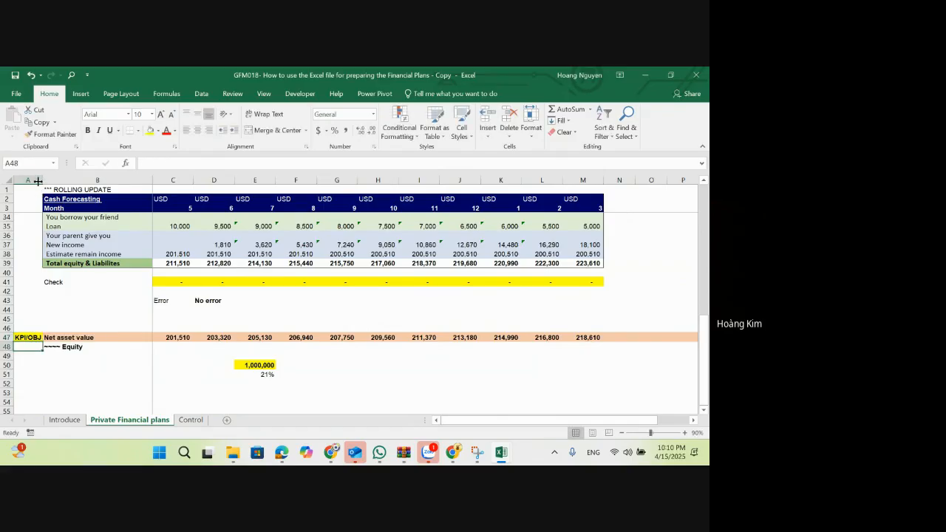
# Step: Copy the KPI/OBJ label from A47 to A12 and A13, beside the Iphone/ Equipment and Register MBA in Finance rows
pyautogui.click(30, 337)
pyautogui.hotkey('ctrl', 'c')
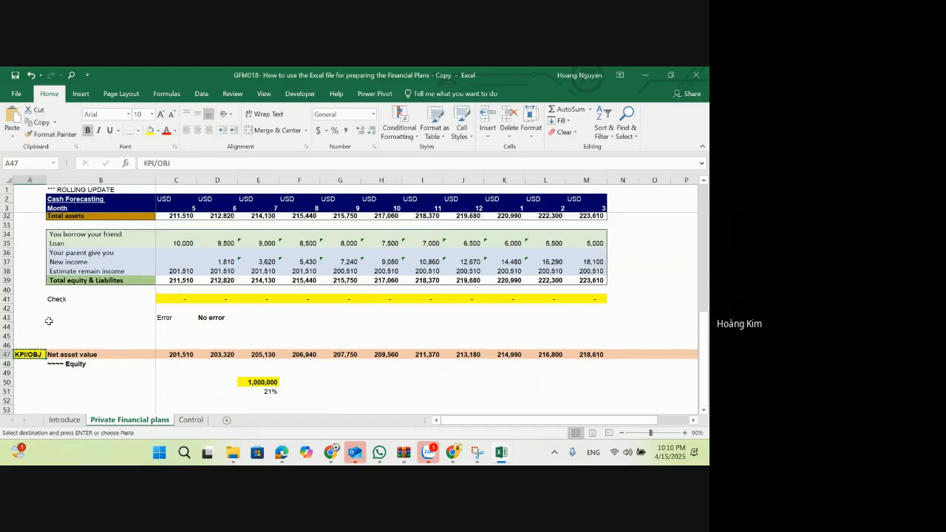
pyautogui.scroll(5, 44, 325)
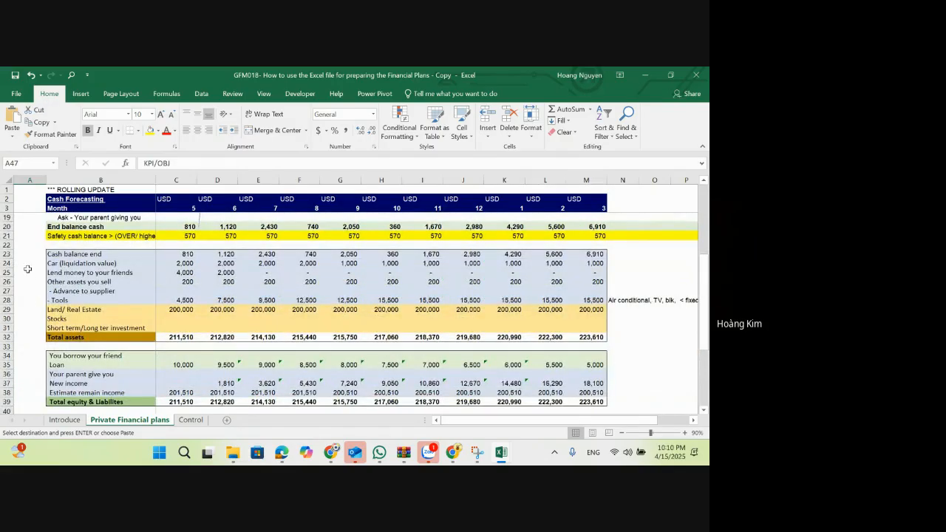
pyautogui.scroll(5, 41, 262)
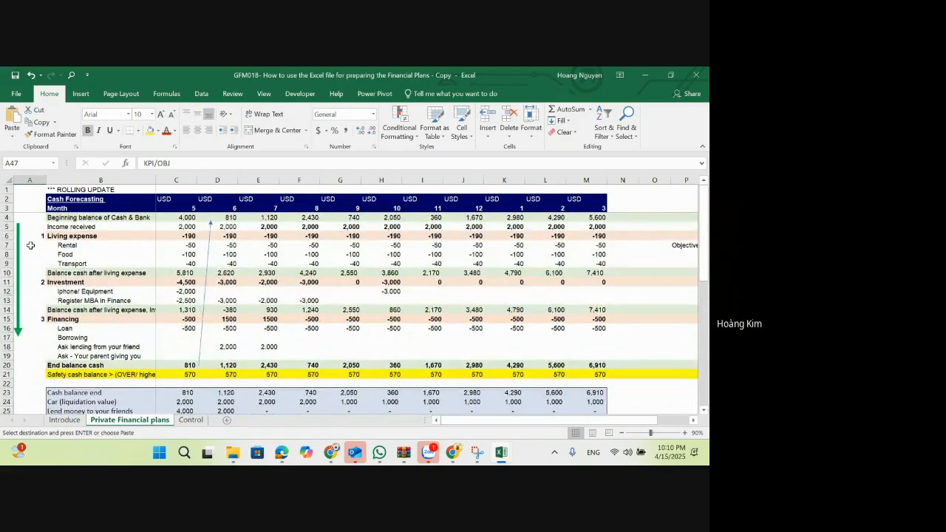
pyautogui.click(29, 292)
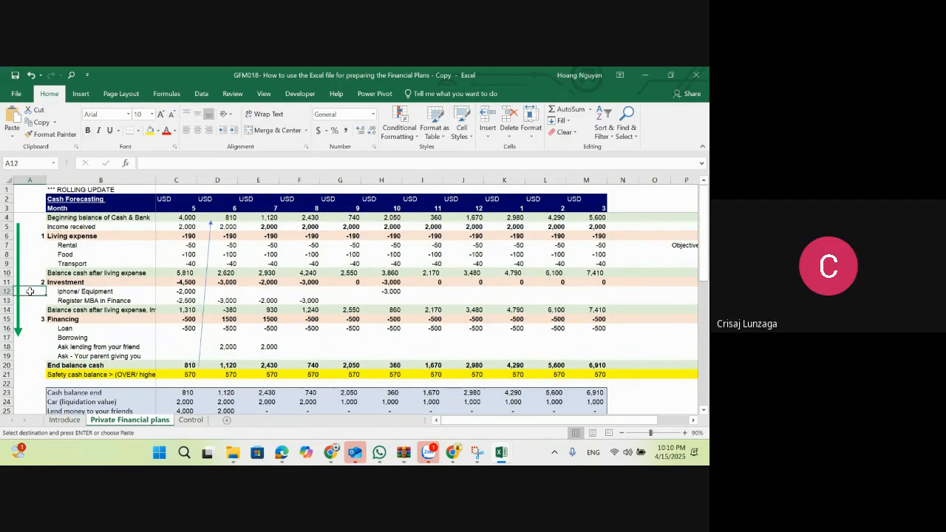
pyautogui.hotkey('ctrl', 'v')
pyautogui.press('Down')
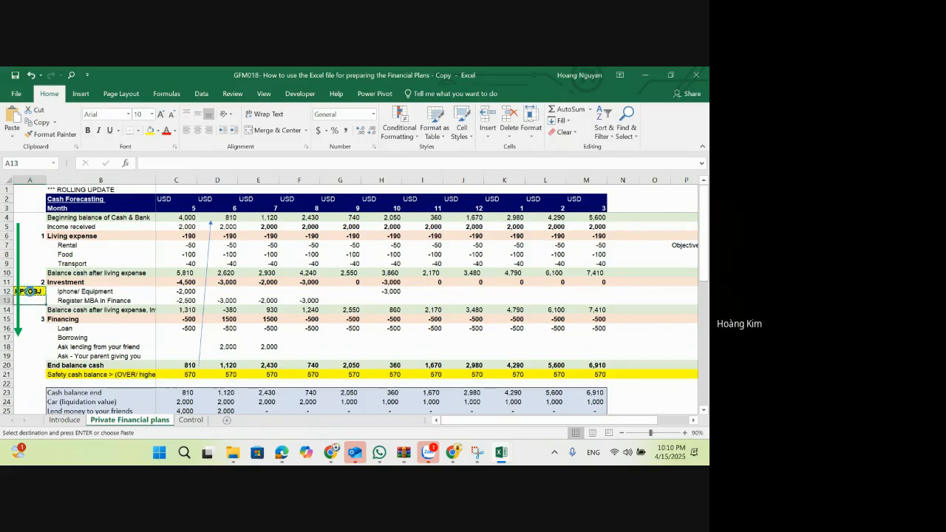
pyautogui.hotkey('ctrl', 'v')
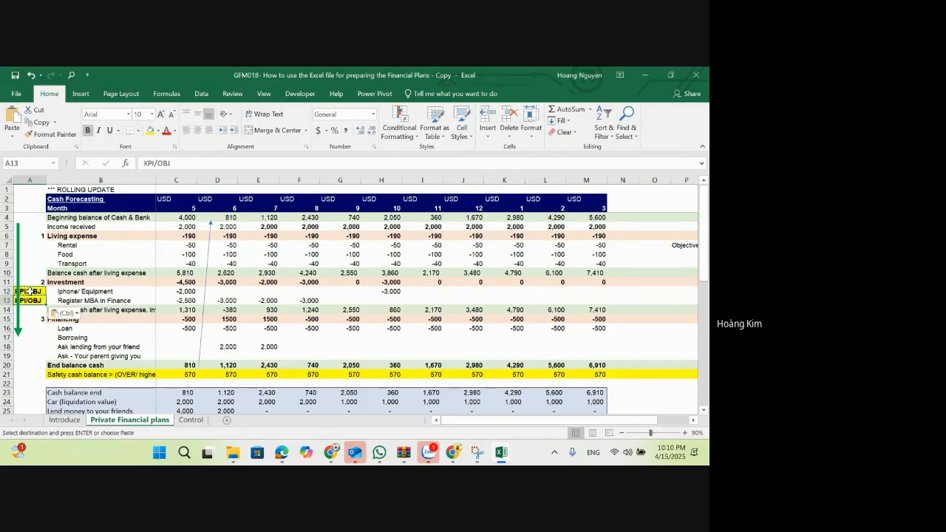
pyautogui.press('Right')
pyautogui.click(28, 292)
pyautogui.press('Up')
pyautogui.press('Up')
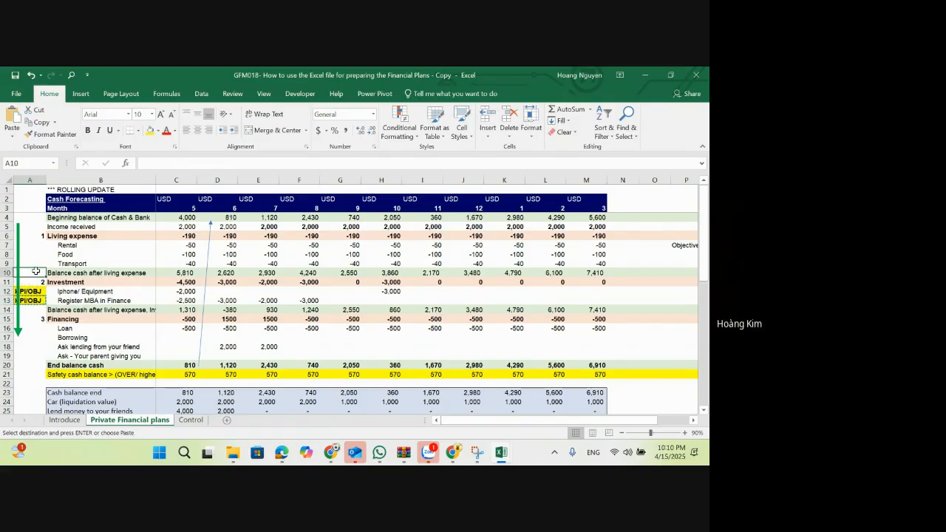
pyautogui.press('Escape')
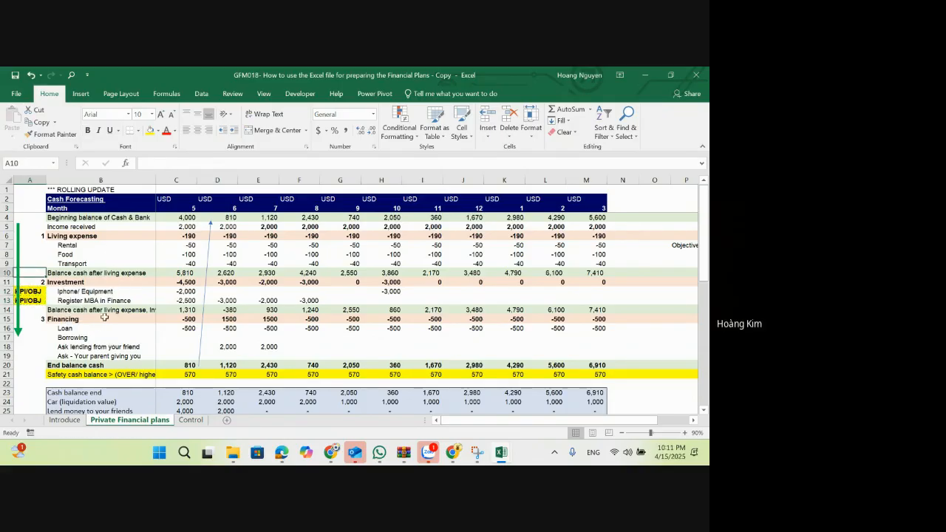
# Step: Examine the Register MBA in Finance and Iphone/ Equipment investment rows together with their KPI/OBJ labels
pyautogui.click(107, 300)
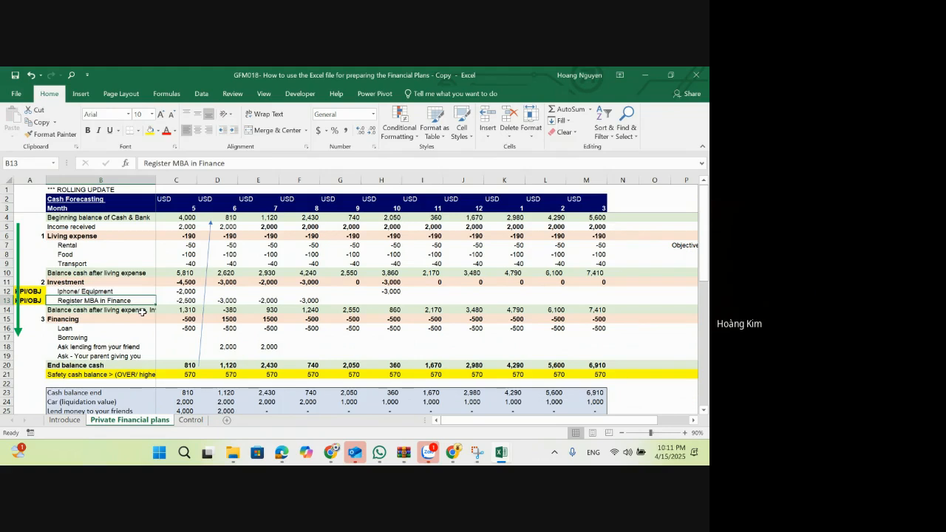
pyautogui.press('Right')
pyautogui.press('Right')
pyautogui.press('Right')
pyautogui.press('Right')
pyautogui.press('Right')
pyautogui.press('Right')
pyautogui.press('Right')
pyautogui.press('Right')
pyautogui.press('Left')
pyautogui.press('Left')
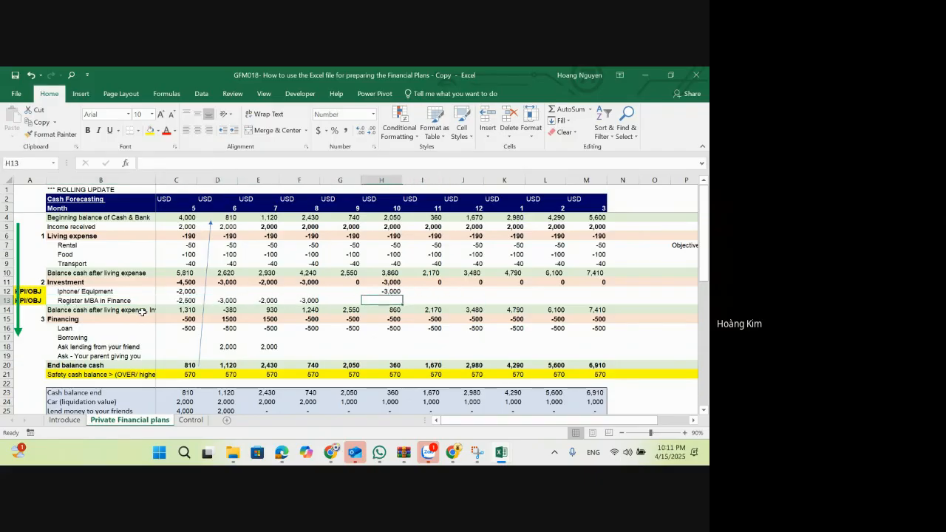
pyautogui.press('Left')
pyautogui.press('Left')
pyautogui.press('Left')
pyautogui.press('Left')
pyautogui.press('Left')
pyautogui.press('Left')
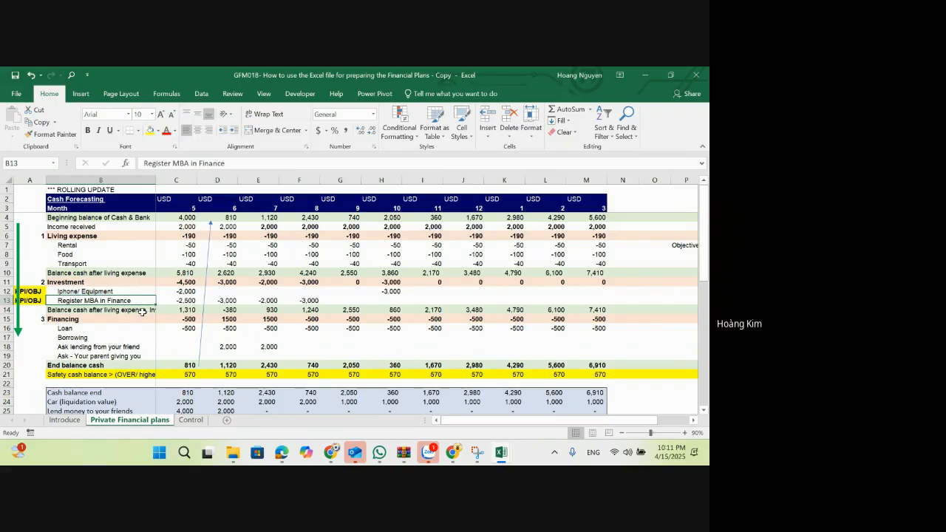
pyautogui.press('Up')
pyautogui.press('Left')
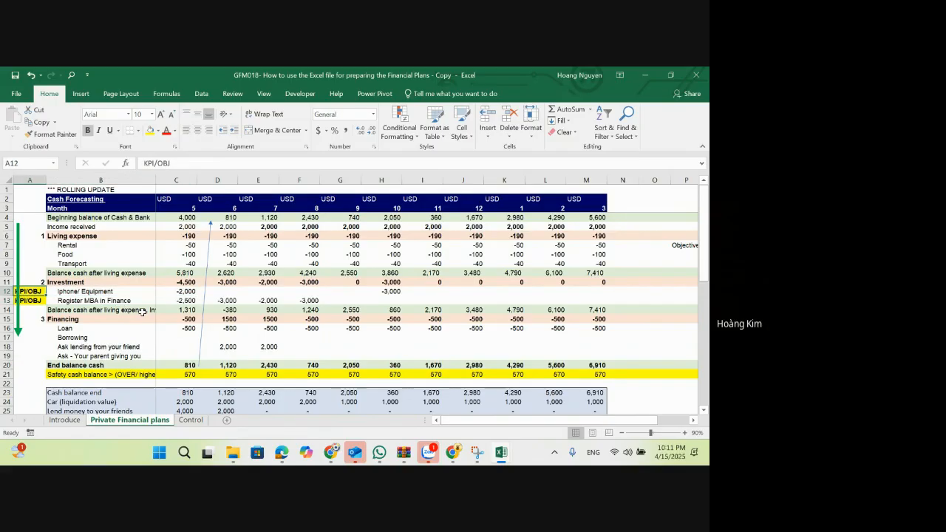
pyautogui.press('Right')
pyautogui.press('Down')
pyautogui.press('Down')
pyautogui.press('Up')
pyautogui.press('Up')
pyautogui.press('Down')
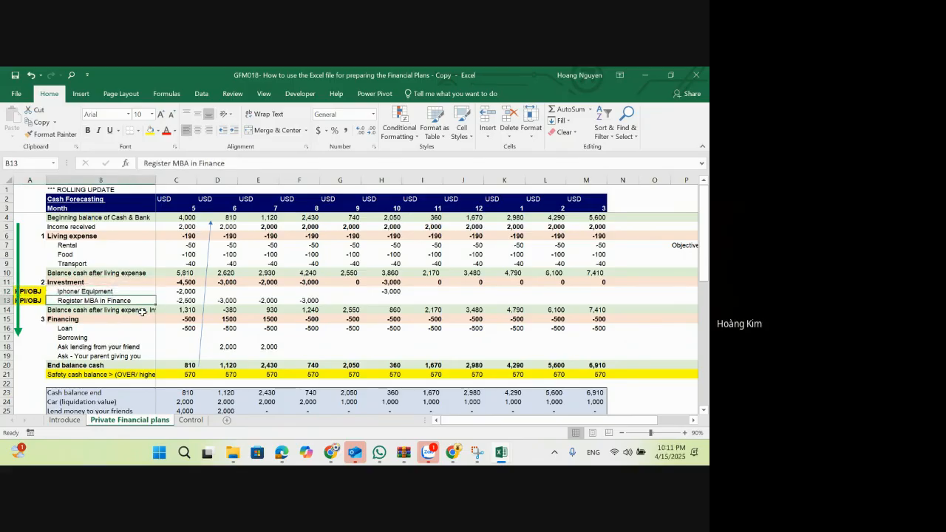
# Step: Insert a blank row above Register MBA in Finance, and undo the insertion
pyautogui.hotkey('shift', 'space')
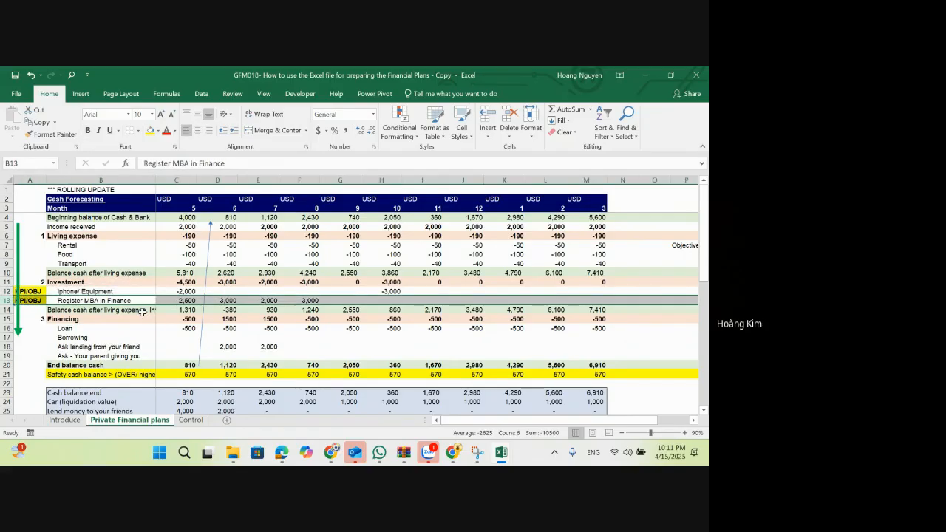
pyautogui.hotkey('ctrl', 'shift', '=')
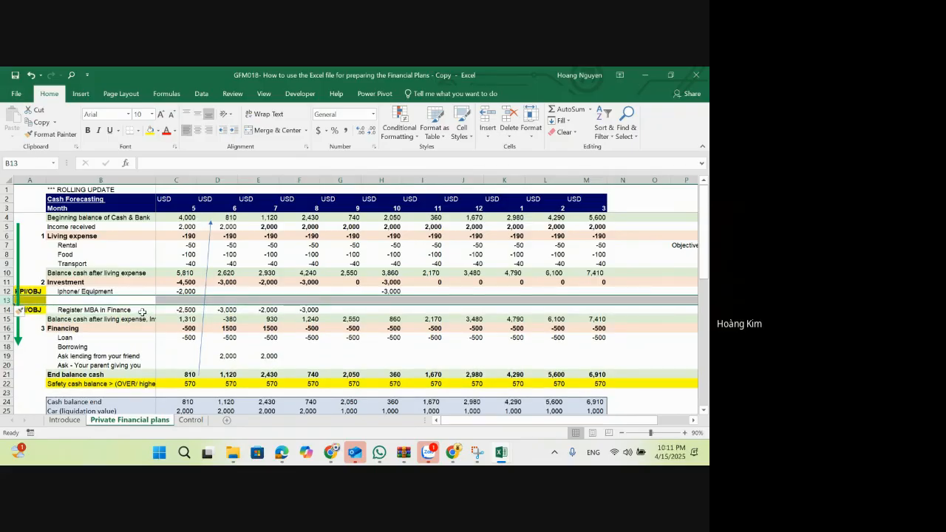
pyautogui.hotkey('ctrl', 'z')
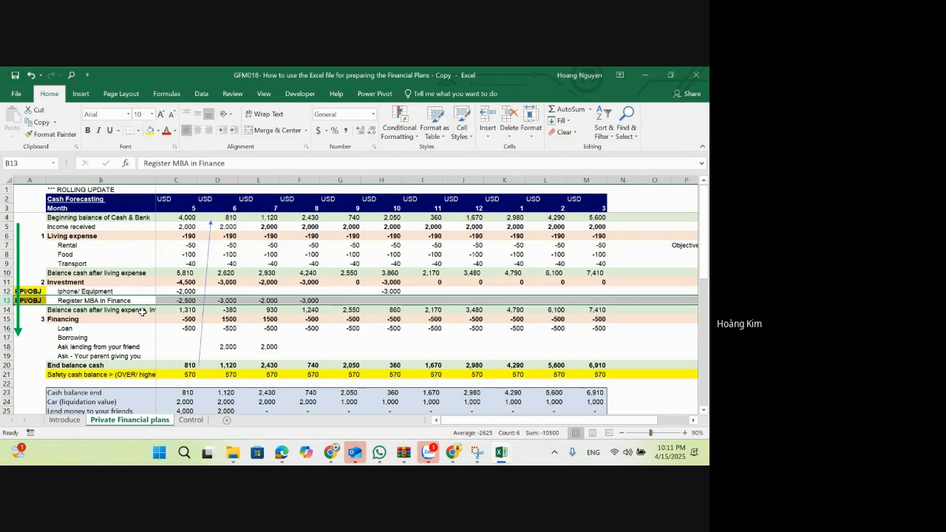
pyautogui.press('Right')
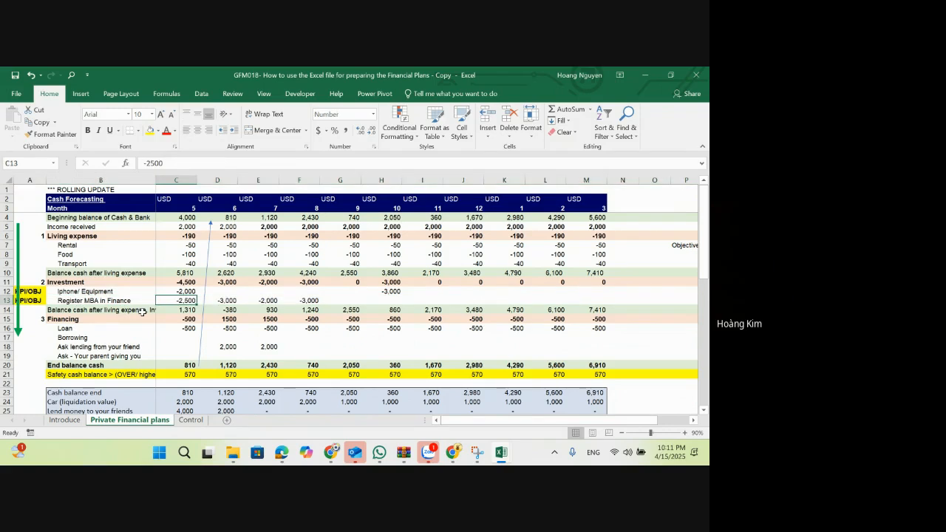
pyautogui.hotkey('shift', 'space')
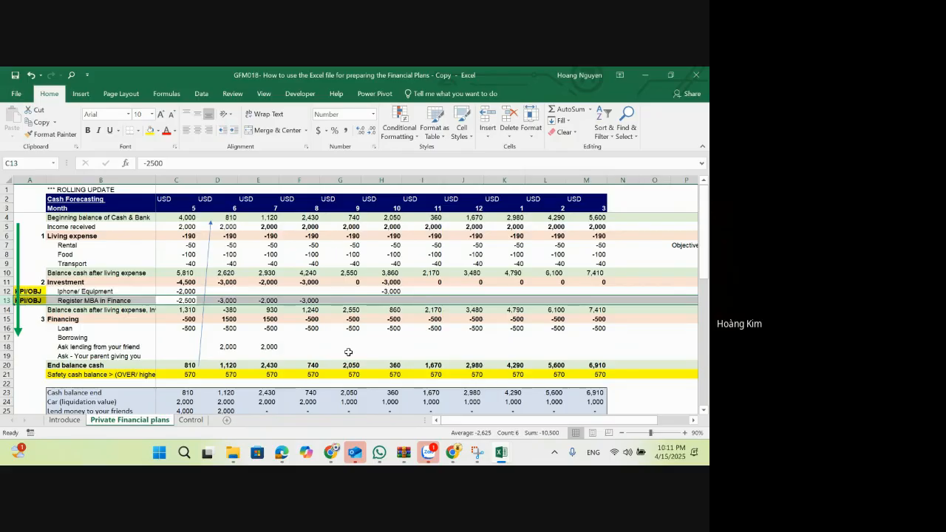
pyautogui.scroll(-6, 348, 352)
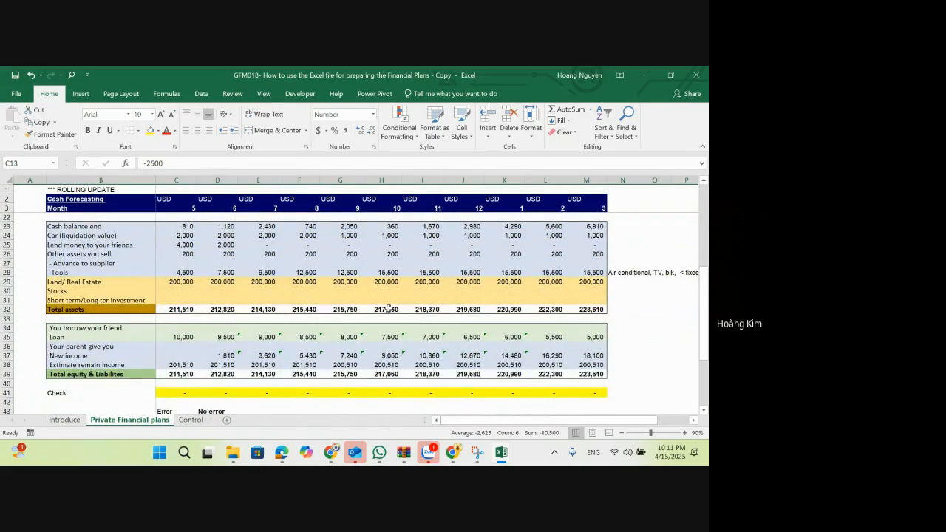
# Step: On the Control sheet, make the "20% for controlling, observe, management of perfomance" note in H9 bold
pyautogui.click(193, 419)
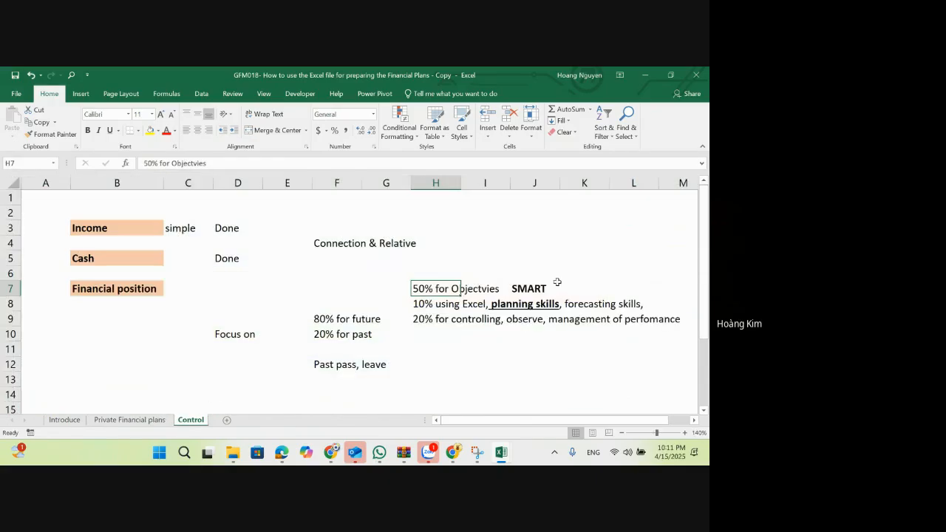
pyautogui.click(425, 318)
pyautogui.moveTo(436, 289); pyautogui.dragTo(661, 318)
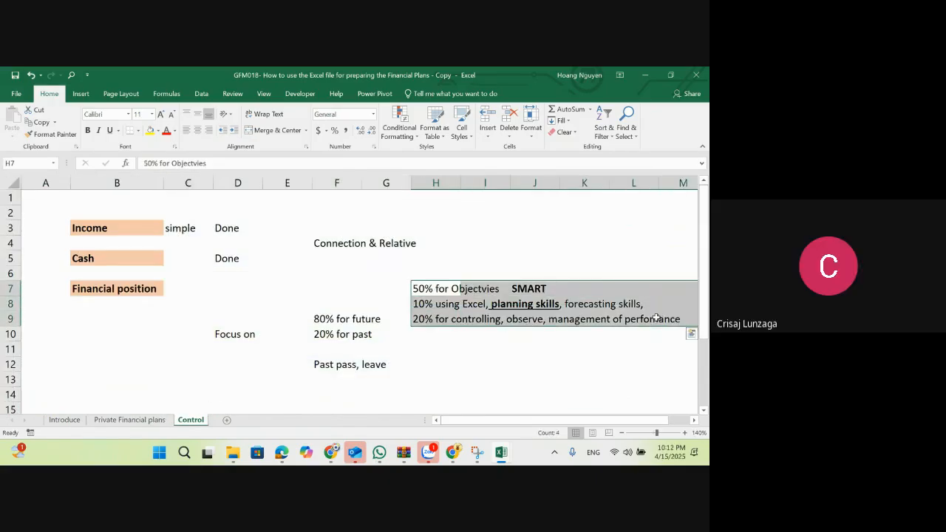
pyautogui.click(556, 348)
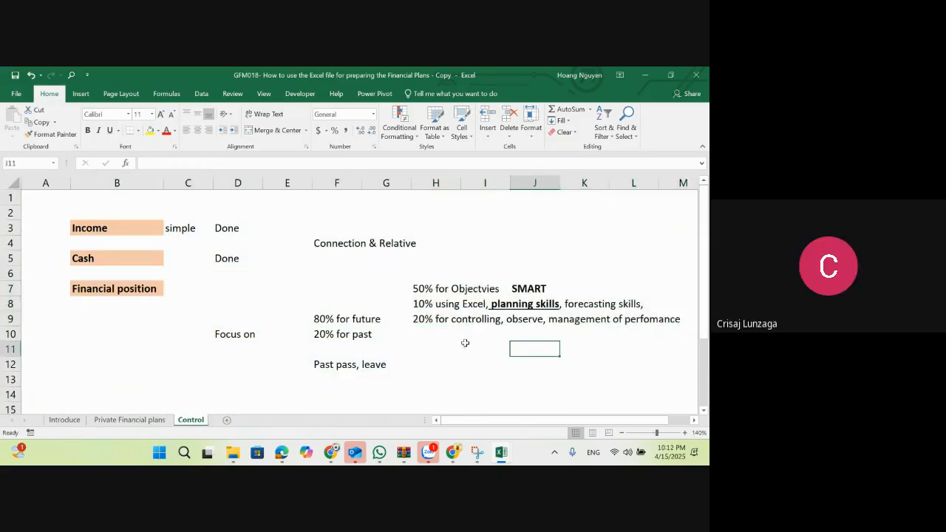
pyautogui.click(442, 324)
pyautogui.hotkey('ctrl', 'b')
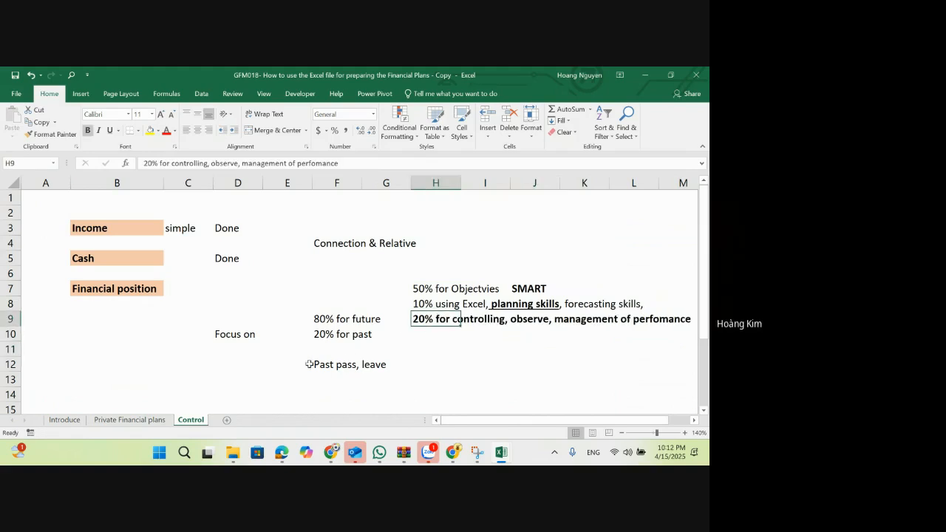
# Step: Enter the note "Tools, Automation, AI, Apps from bank, remember, not important anymore" in E14
pyautogui.click(317, 337)
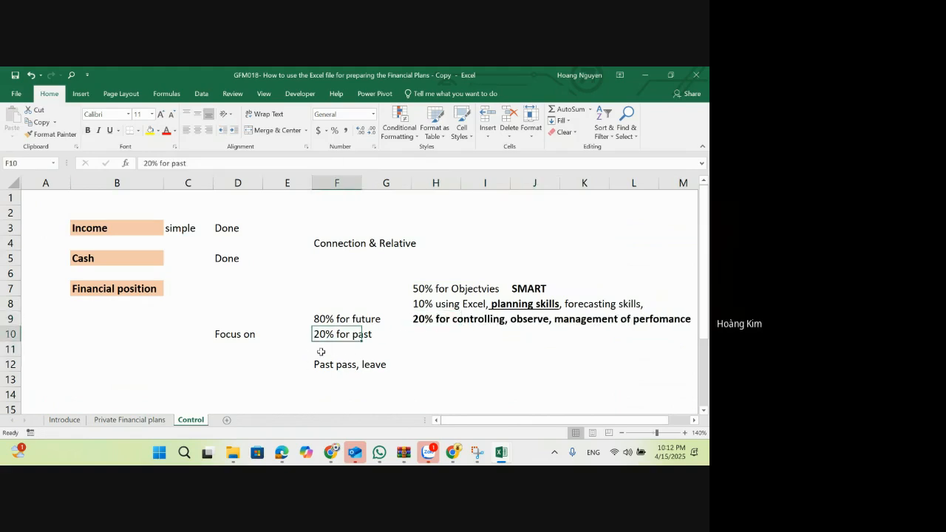
pyautogui.press('Right')
pyautogui.press('Left')
pyautogui.click(264, 389)
pyautogui.write('Tools, A')
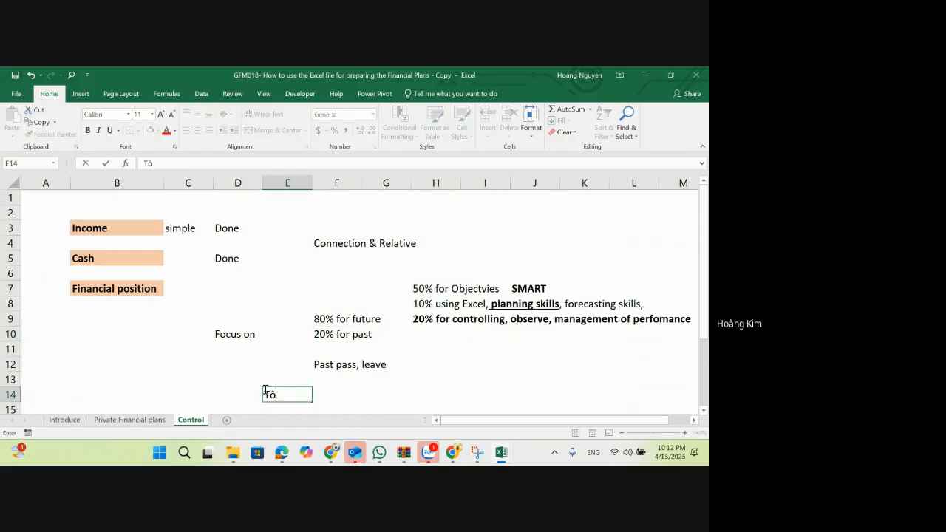
pyautogui.write('utomation, AI<')
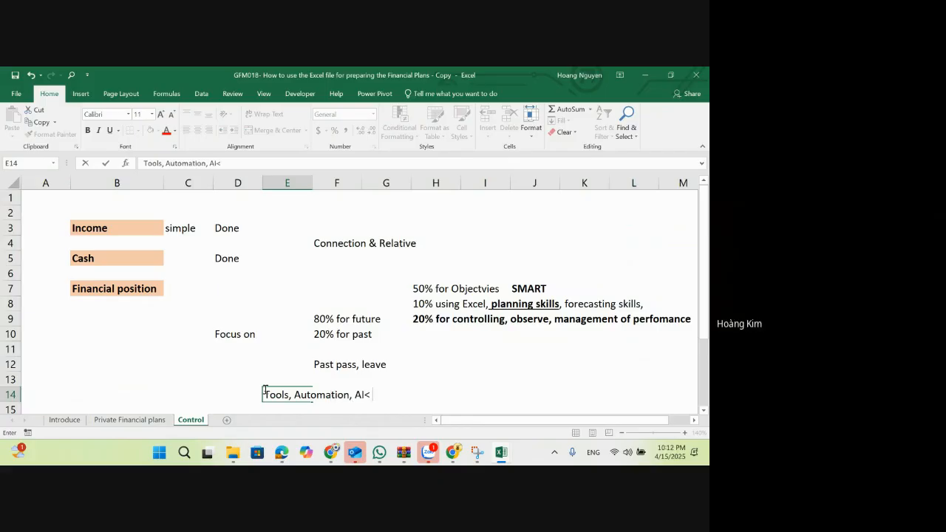
pyautogui.press('BackSpace')
pyautogui.write(', Apps from bank, ')
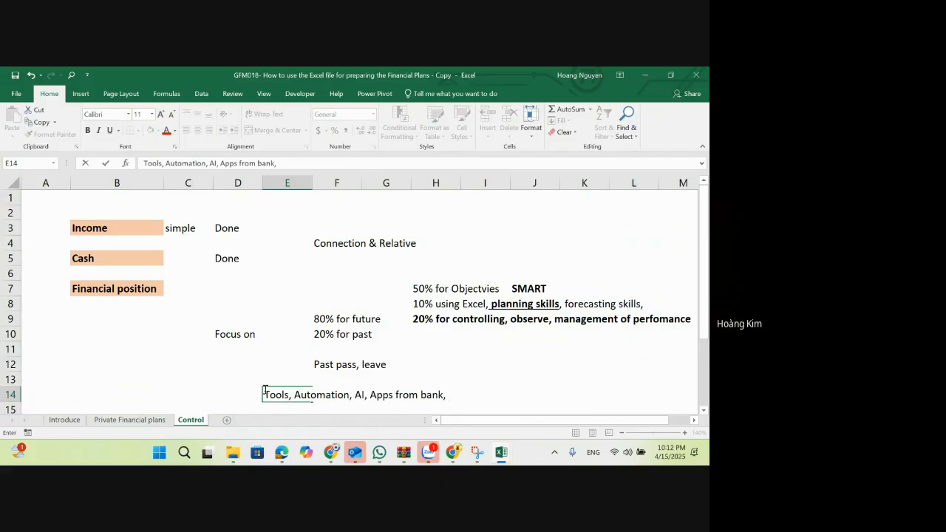
pyautogui.write('remm')
pyautogui.press('BackSpace')
pyautogui.write('ember, not important')
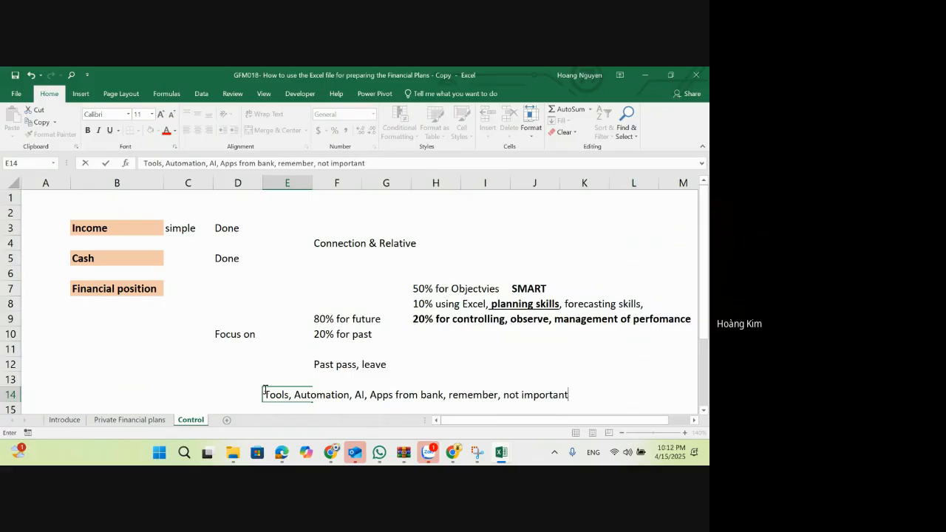
pyautogui.write(' ân')
pyautogui.press('BackSpace')
pyautogui.write('nymore')
pyautogui.press('Return')
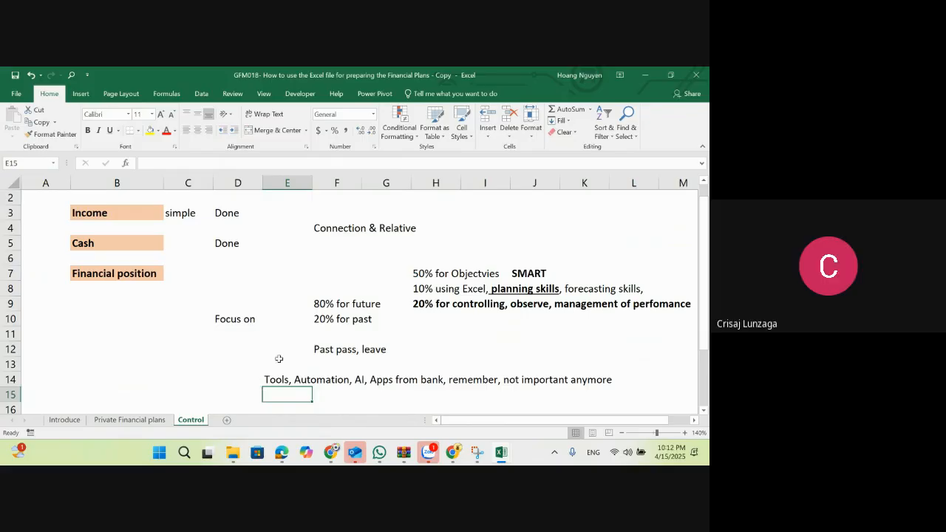
# Step: Clear the "50% for Objectvies" note in H7, and undo the clearing
pyautogui.scroll(1, 280, 358)
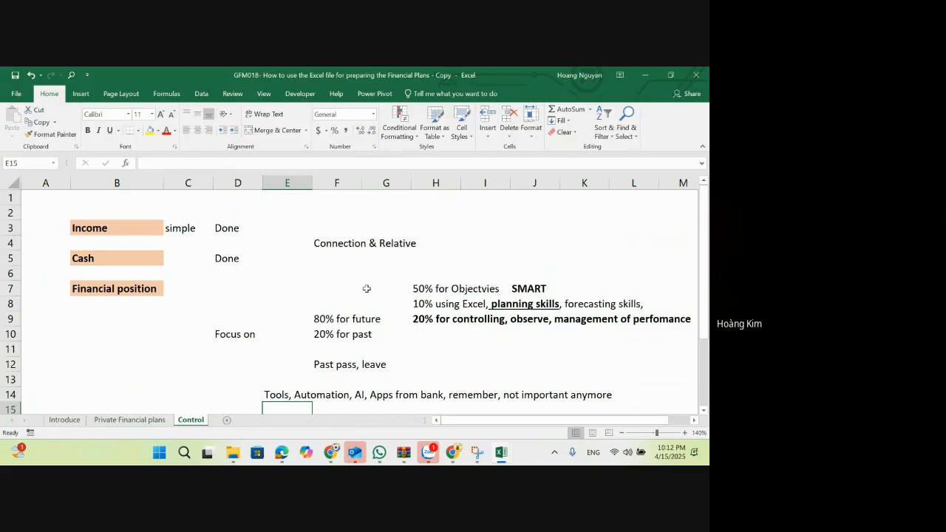
pyautogui.click(438, 294)
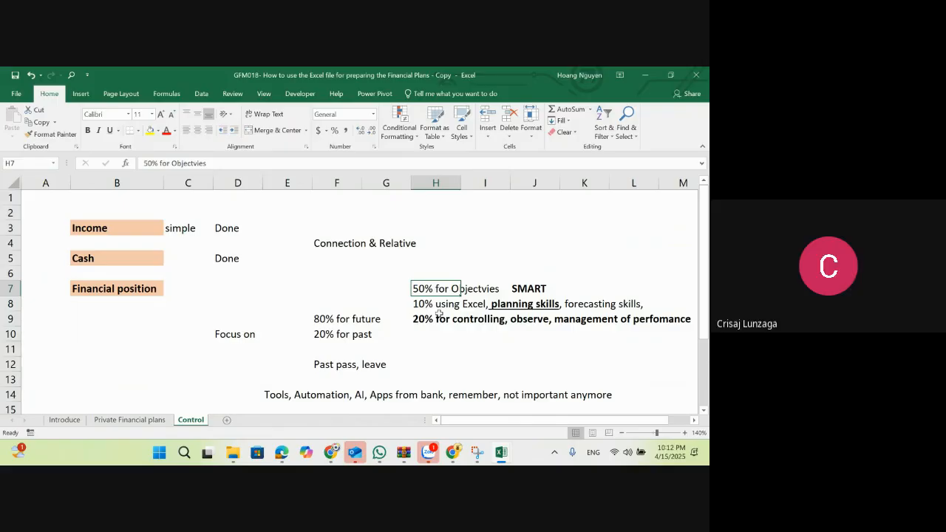
pyautogui.press('Delete')
pyautogui.hotkey('ctrl', 'z')
pyautogui.click(423, 335)
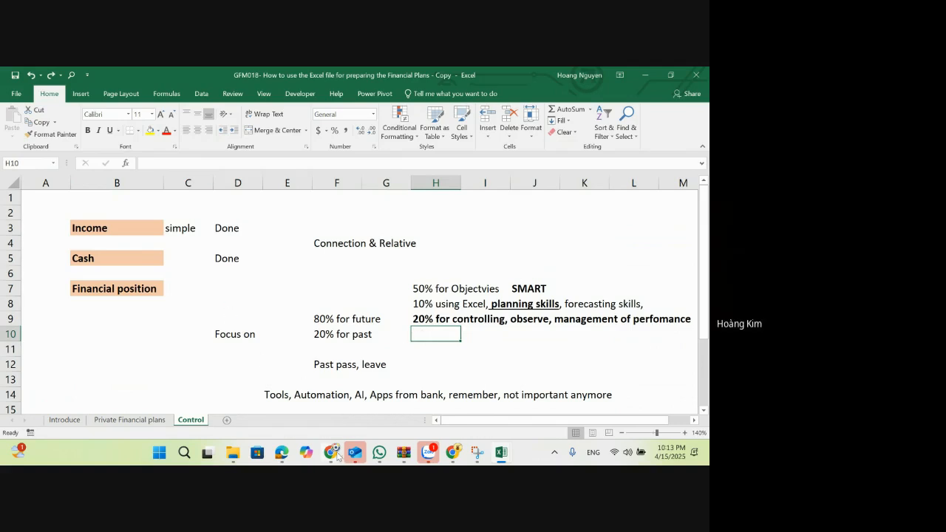
# Step: Switch to the Google Meet call in Chrome and open the call recording's stop option
pyautogui.moveTo(337, 457)
pyautogui.click(270, 397)
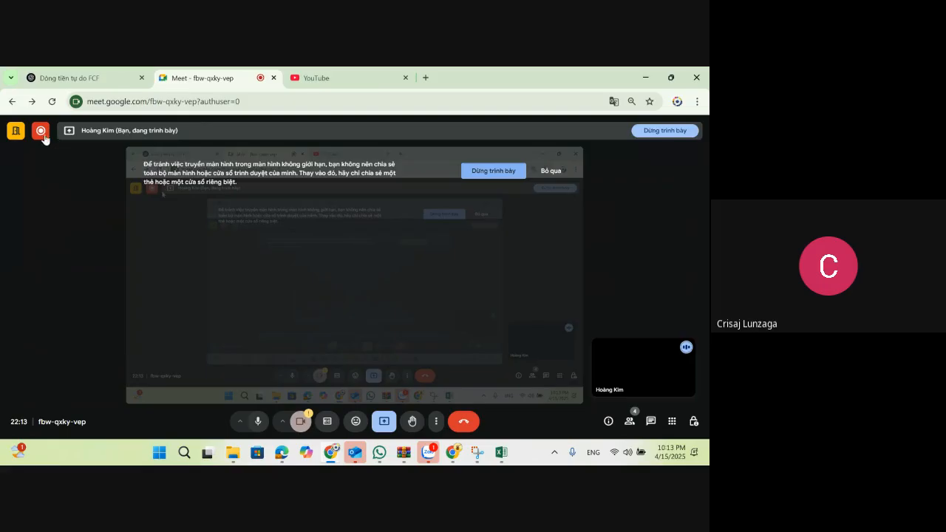
pyautogui.hotkey('alt', 'Tab')
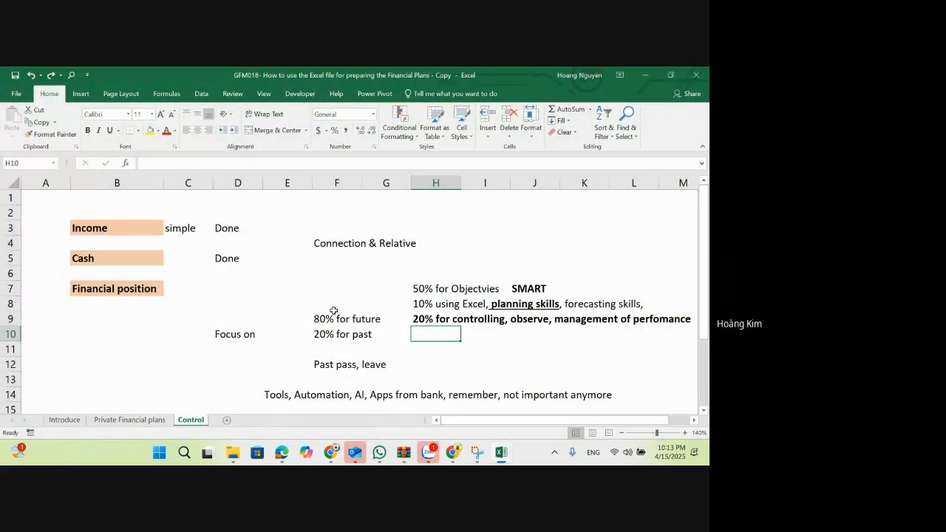
pyautogui.hotkey('alt', 'Tab')
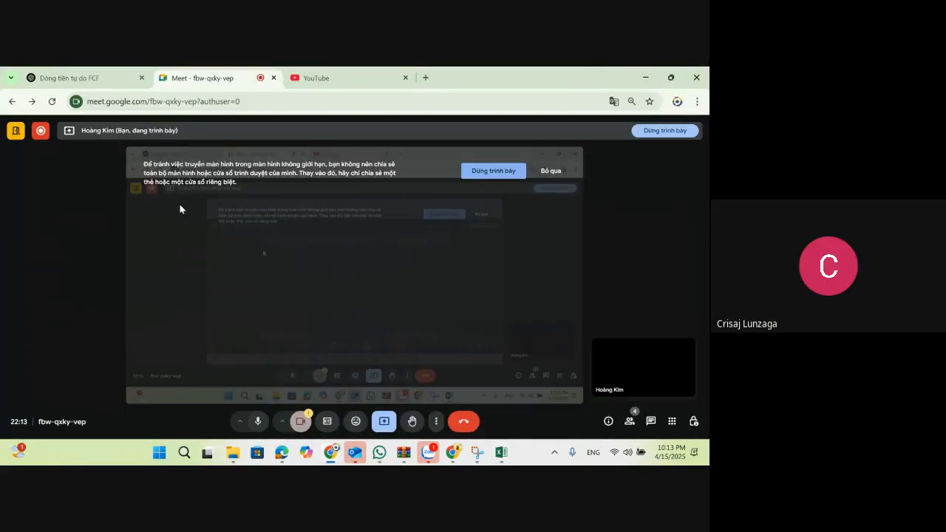
pyautogui.click(40, 137)
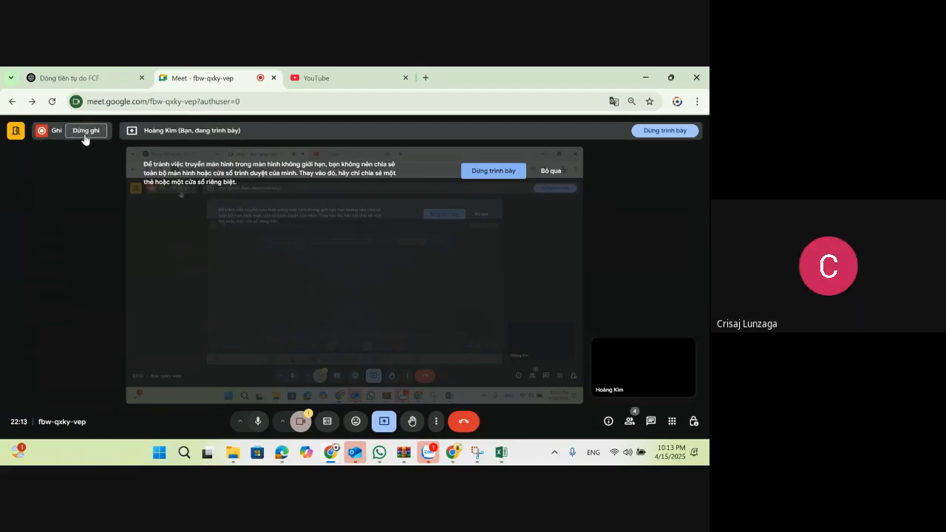